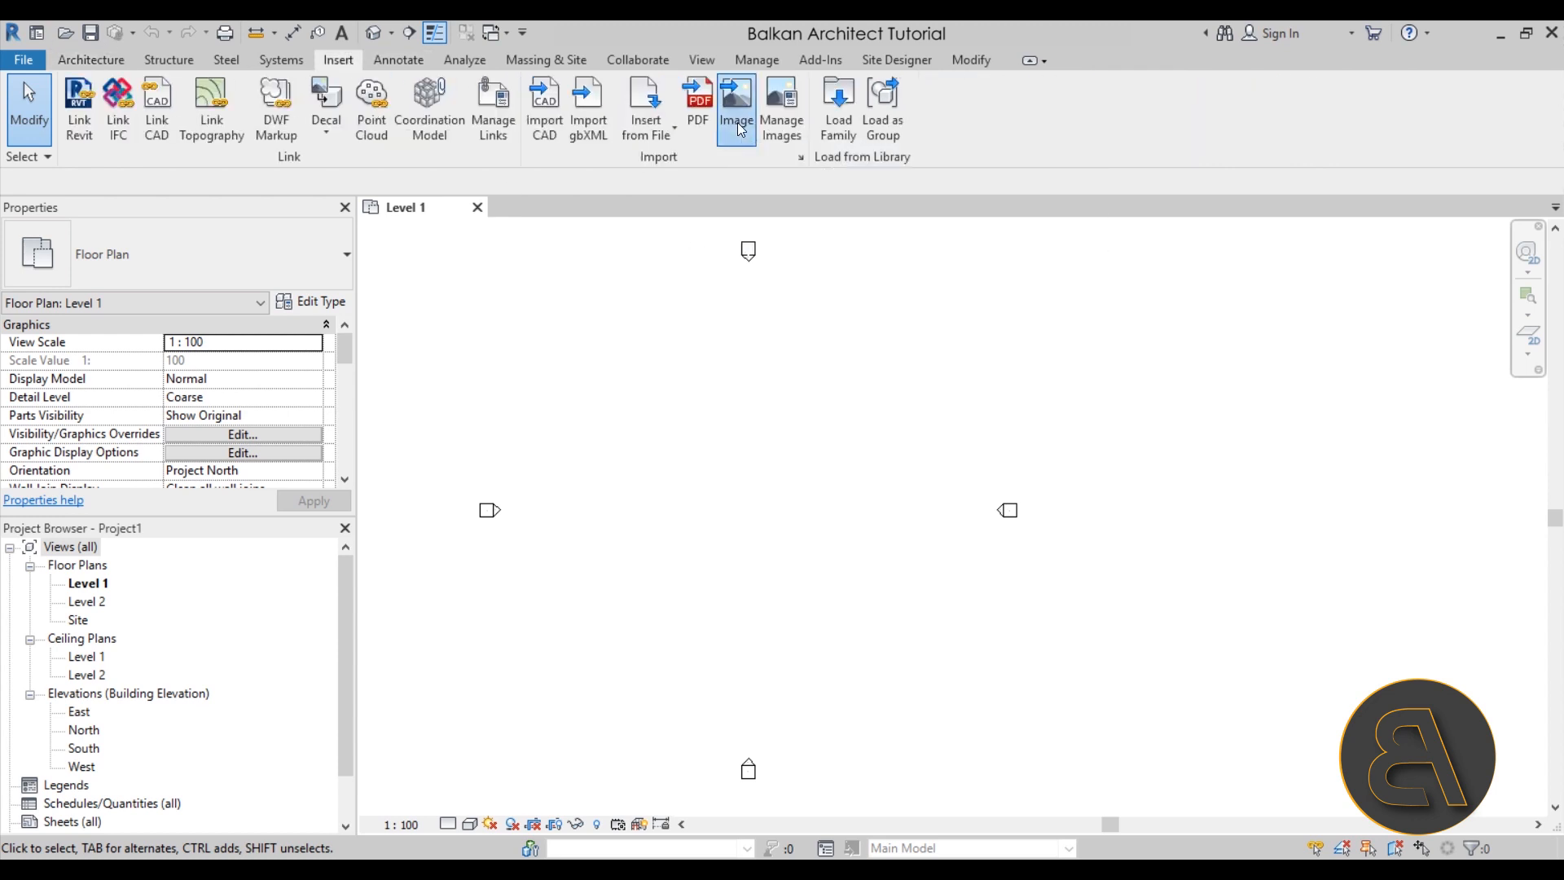
# - Import the Capture JPG image from the Desktop and place it between the elevation markers in the Level 1 plan
pyautogui.click(736, 104)
pyautogui.click(419, 539)
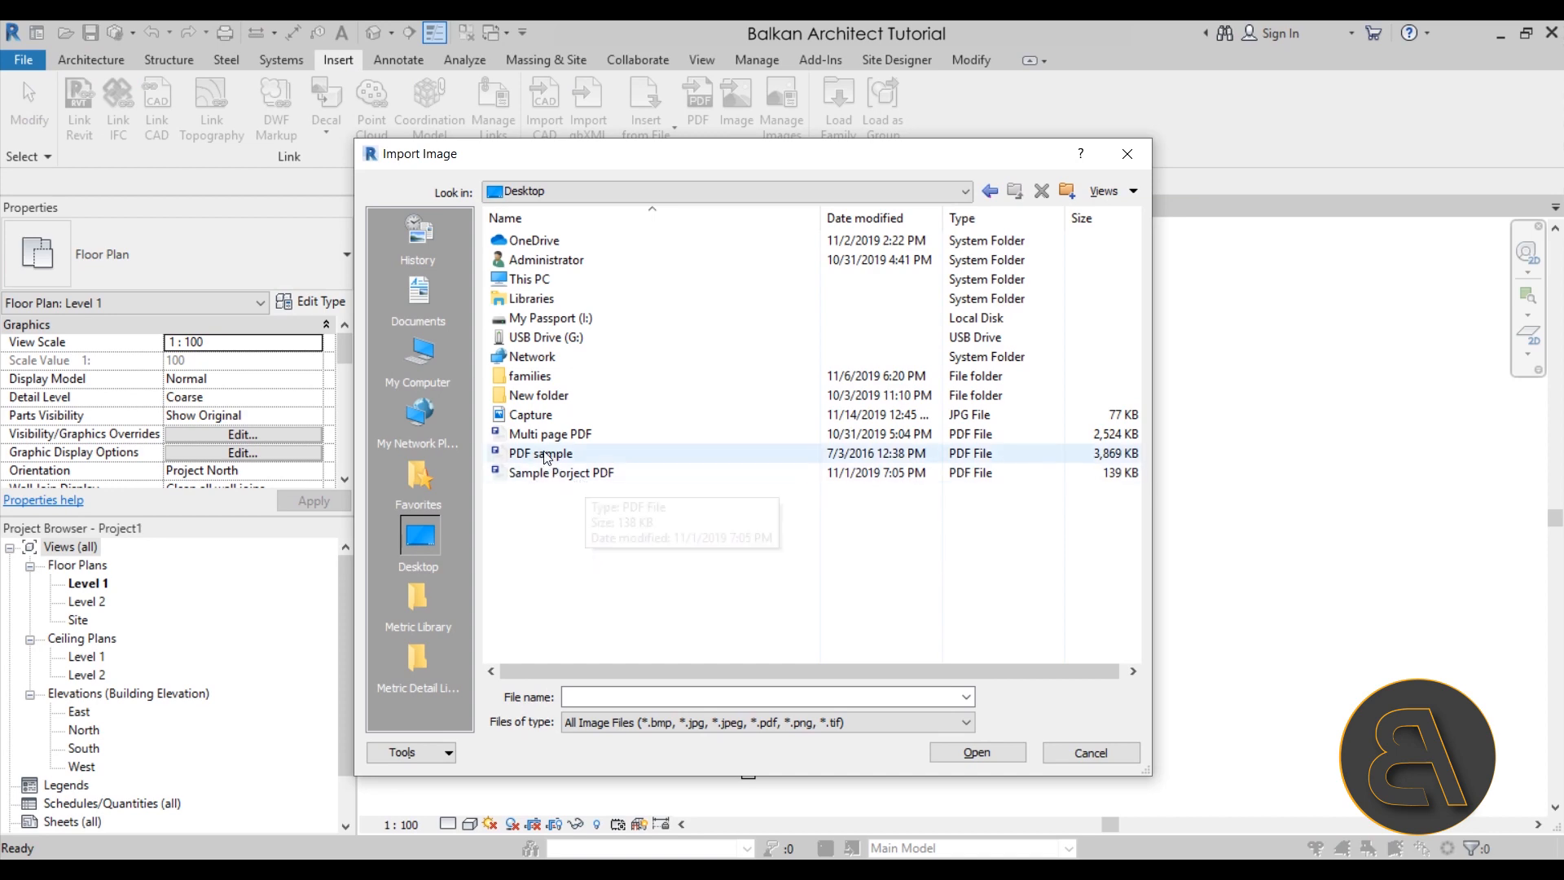
pyautogui.click(532, 417)
pyautogui.click(976, 752)
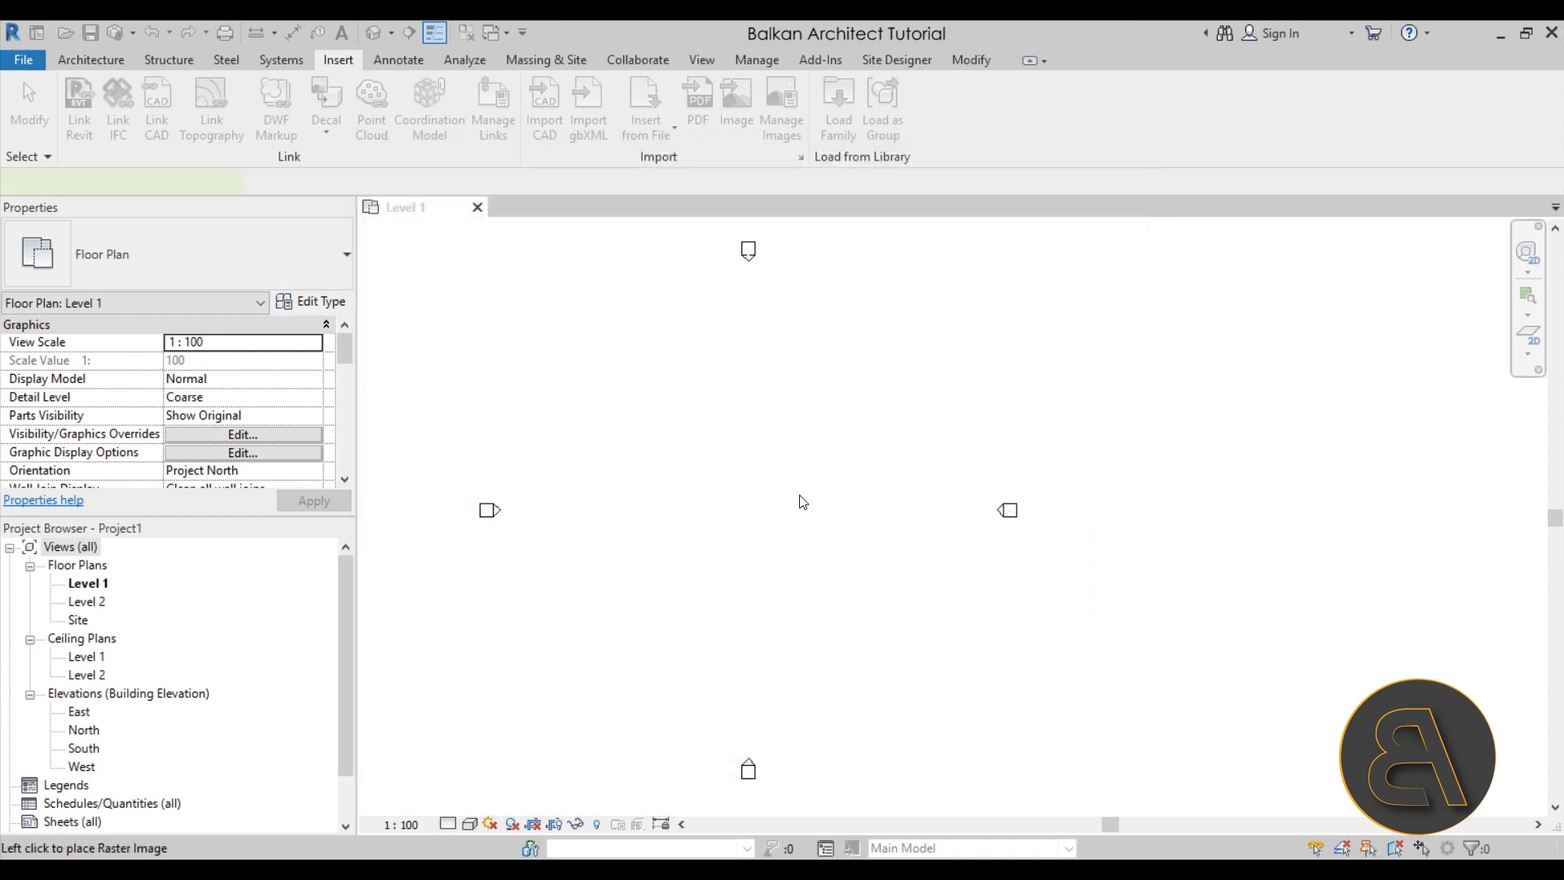
pyautogui.click(767, 503)
pyautogui.press('Escape')
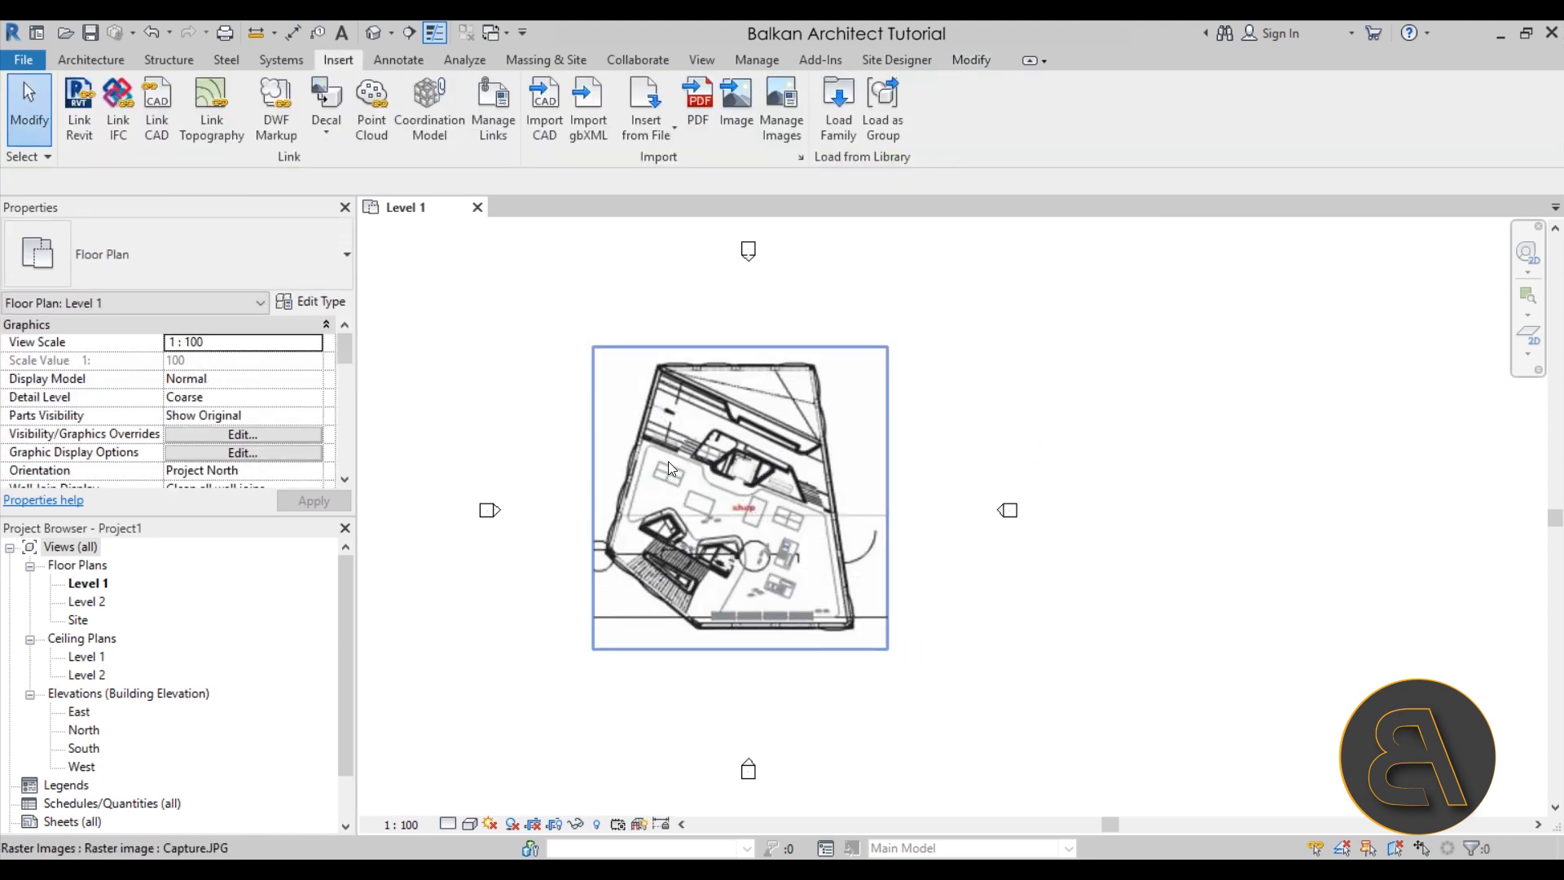
# - Shift the imported floor plan image slightly sideways to the east within the elevation markers
pyautogui.scroll(2, 649, 537)
pyautogui.moveTo(647, 533); pyautogui.dragTo(646, 518, button='middle')
pyautogui.scroll(-1, 859, 485)
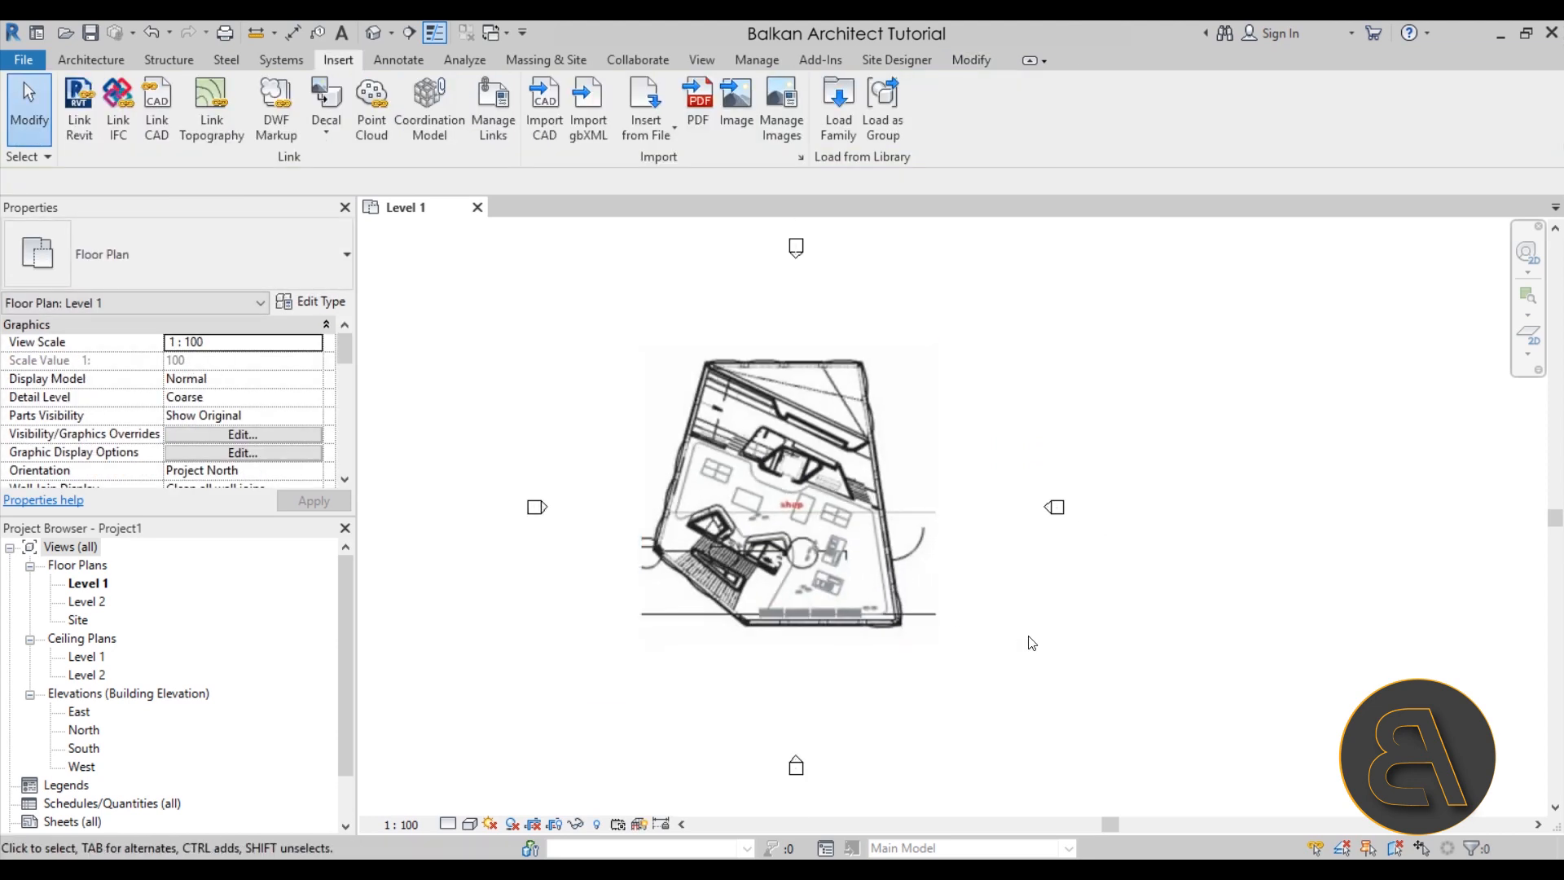
pyautogui.click(852, 533)
pyautogui.moveTo(852, 533)
pyautogui.mouseDown()
pyautogui.moveTo(880, 518)
pyautogui.moveTo(865, 531)
pyautogui.mouseUp()
pyautogui.press('Escape')
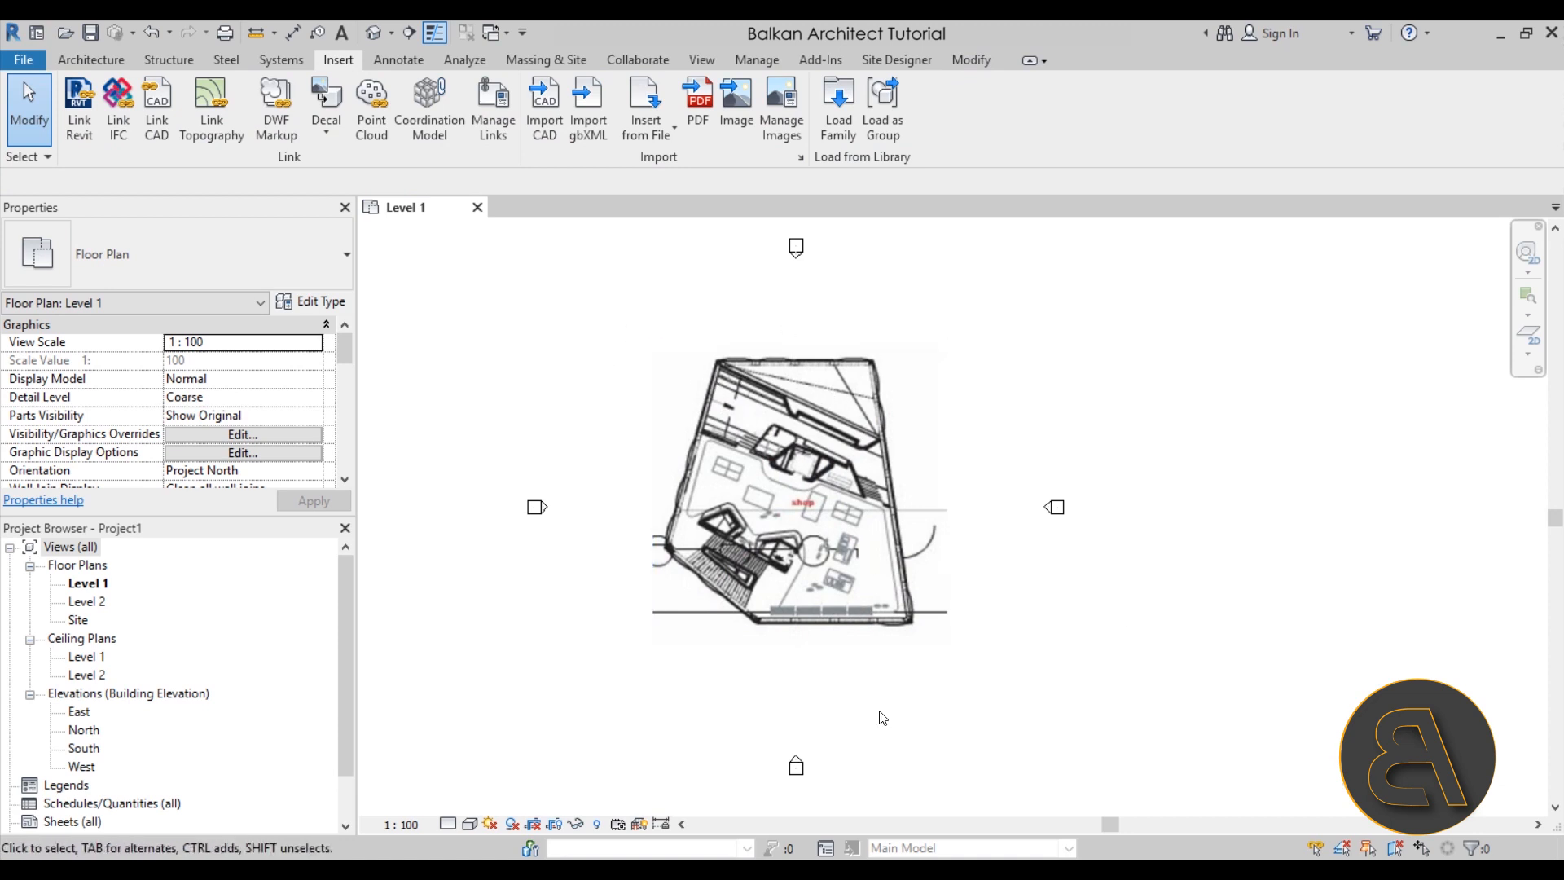
# - Turn on Show Mass Form and Floors and start an in-place mass named "Prada store"
pyautogui.click(548, 61)
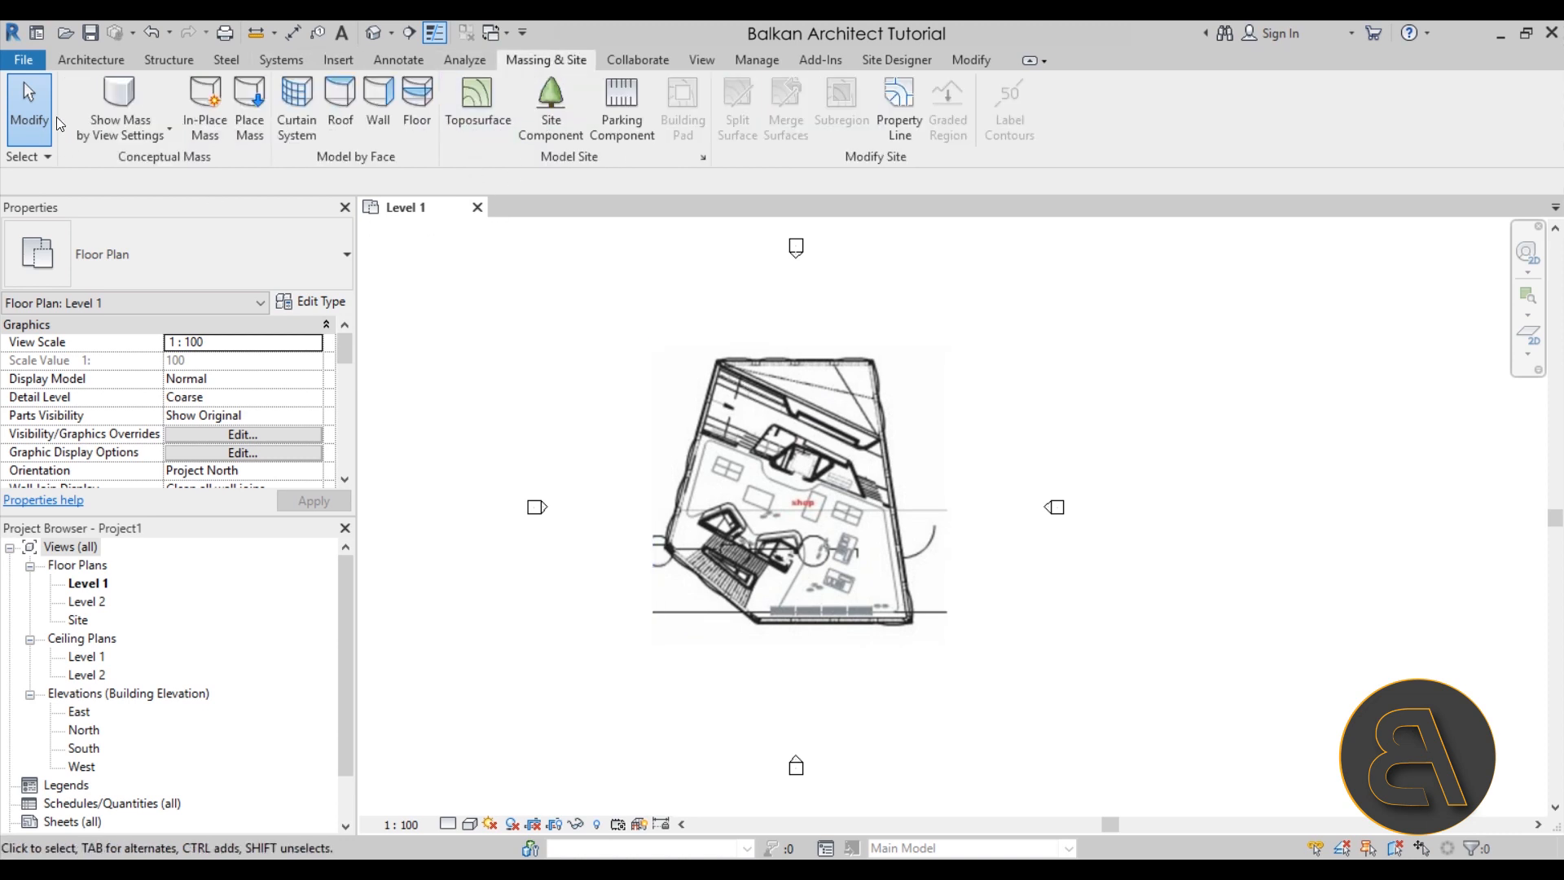
pyautogui.click(101, 91)
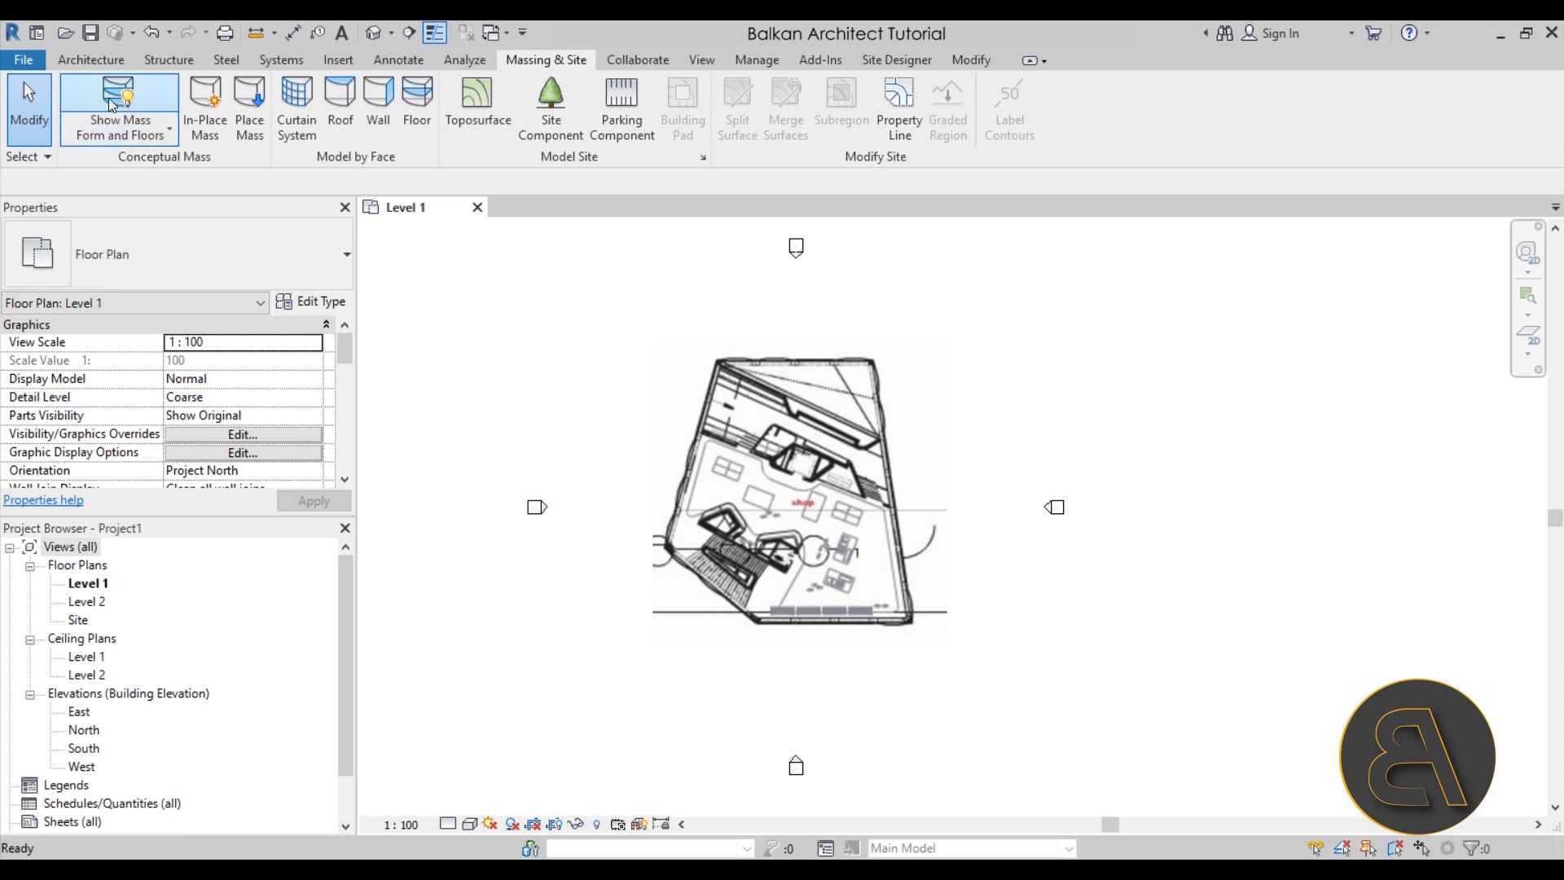
pyautogui.click(210, 135)
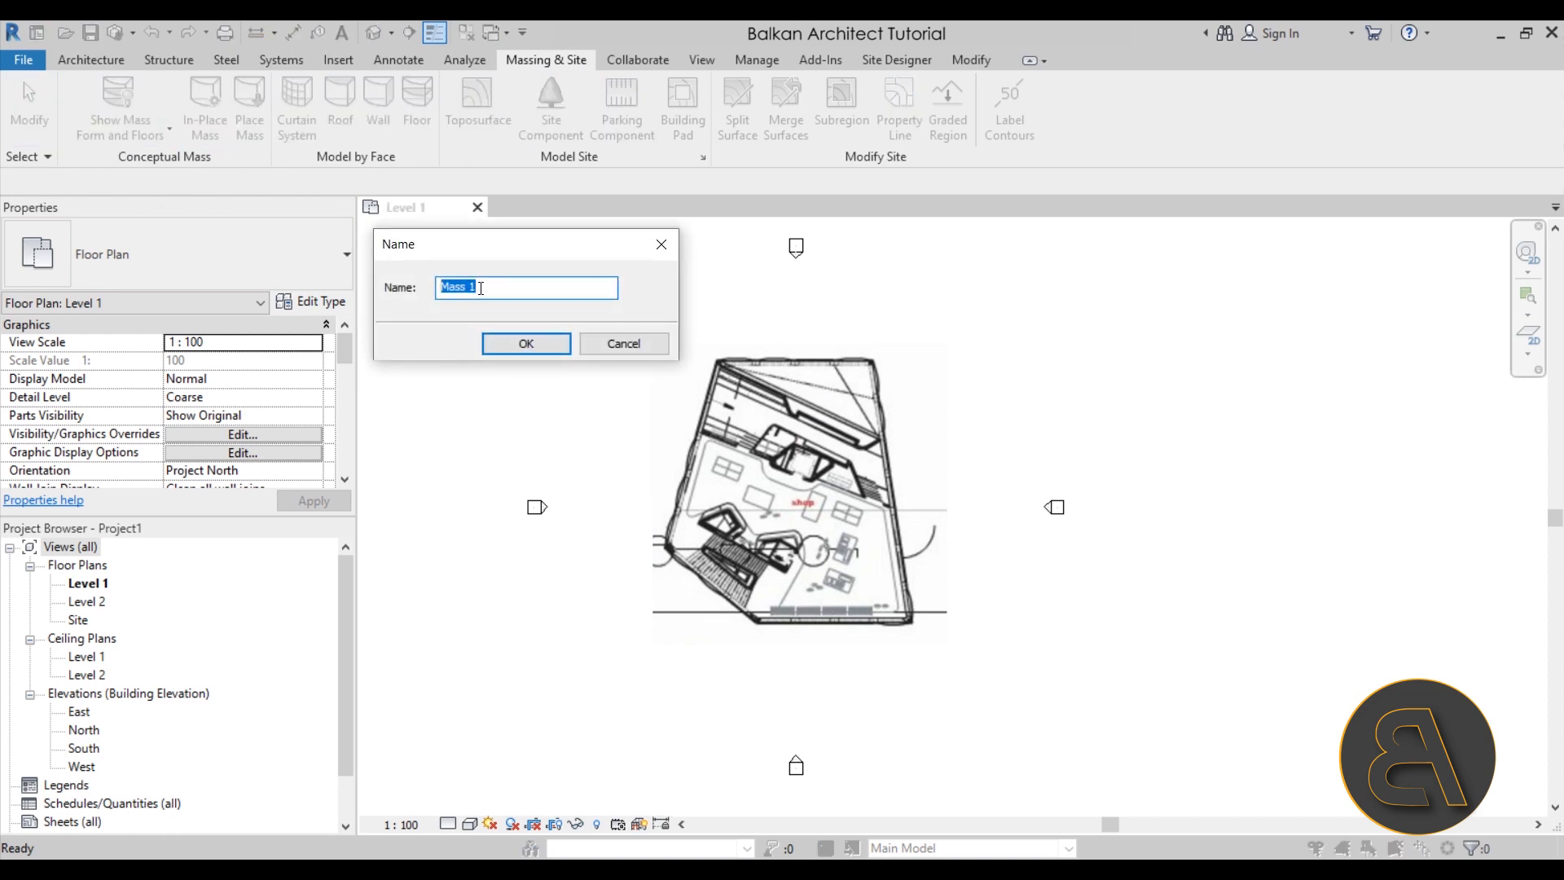
pyautogui.press('BackSpace')
pyautogui.write('Prada store')
pyautogui.press('Return')
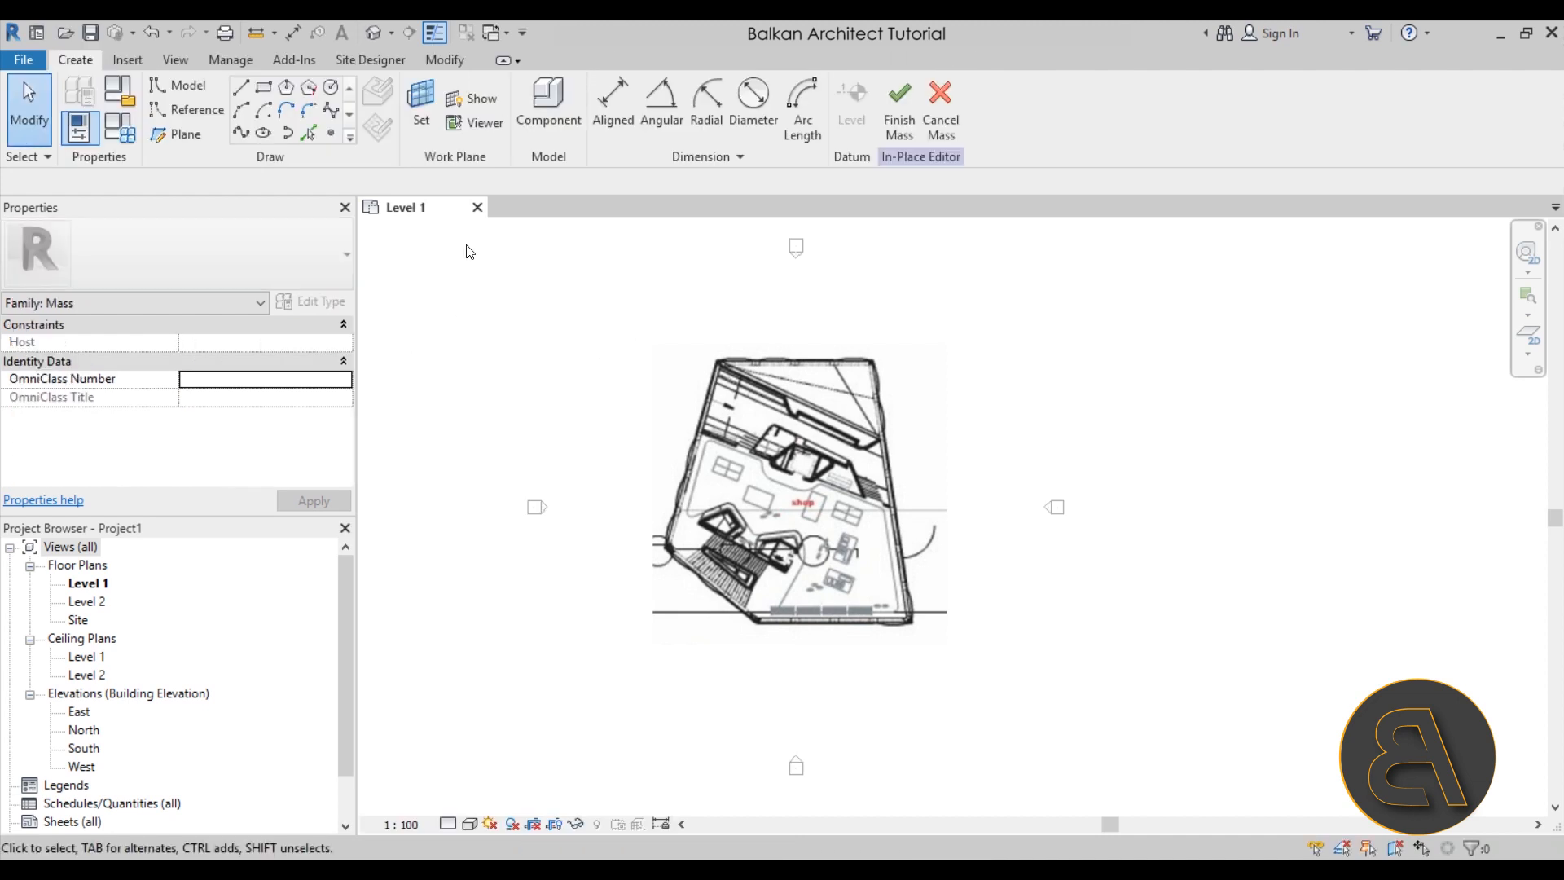
# - Trace the north and east edges of the building outline with chained model lines drawn on the Level 1 work plane
pyautogui.click(240, 88)
pyautogui.click(379, 140)
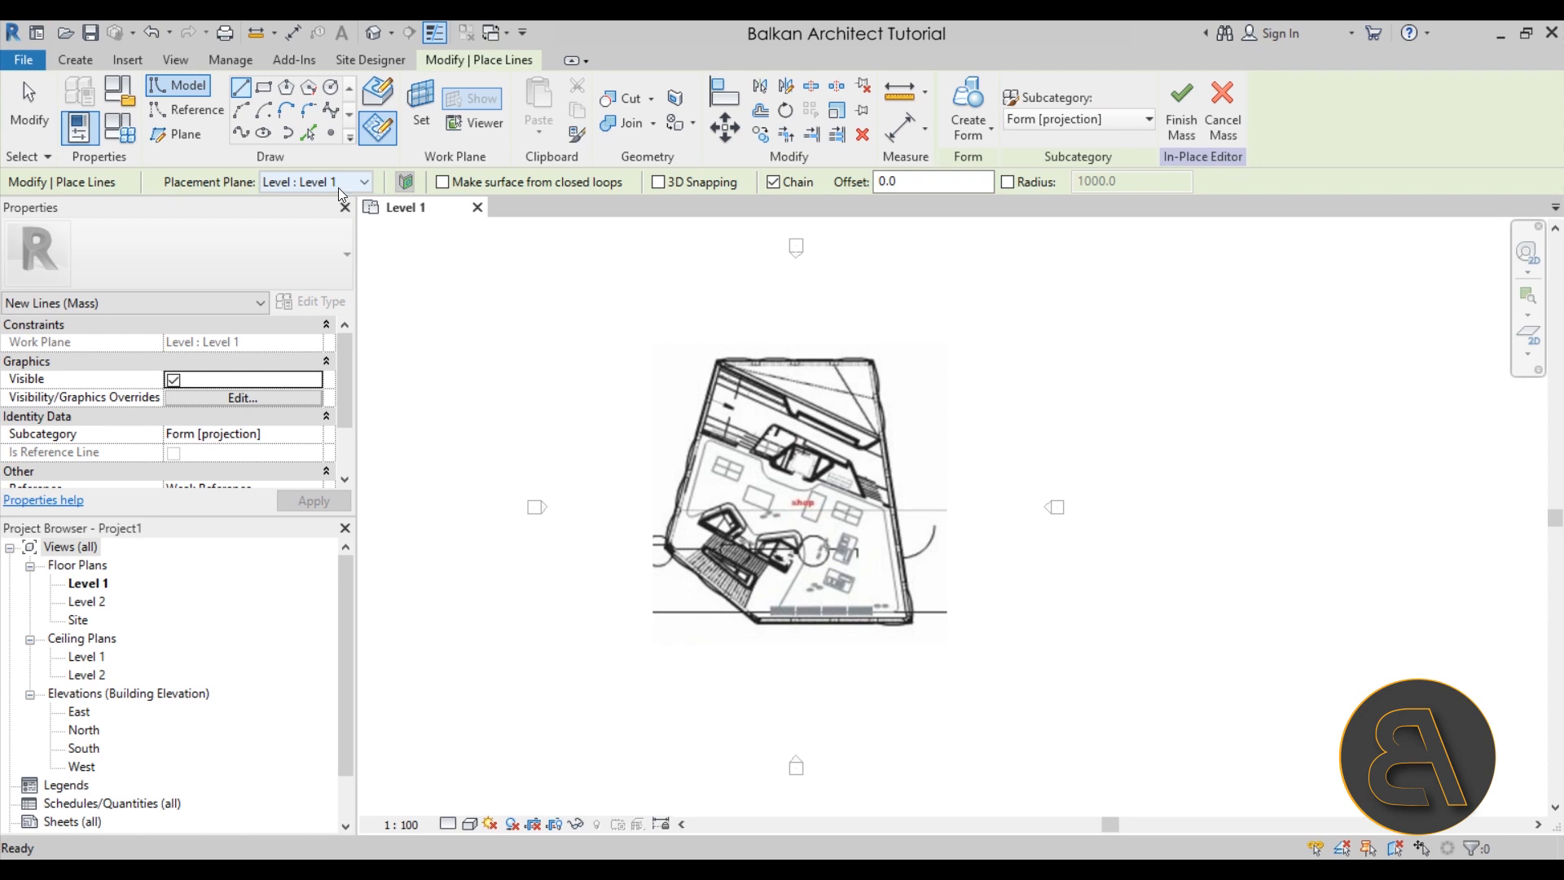
pyautogui.scroll(2, 712, 362)
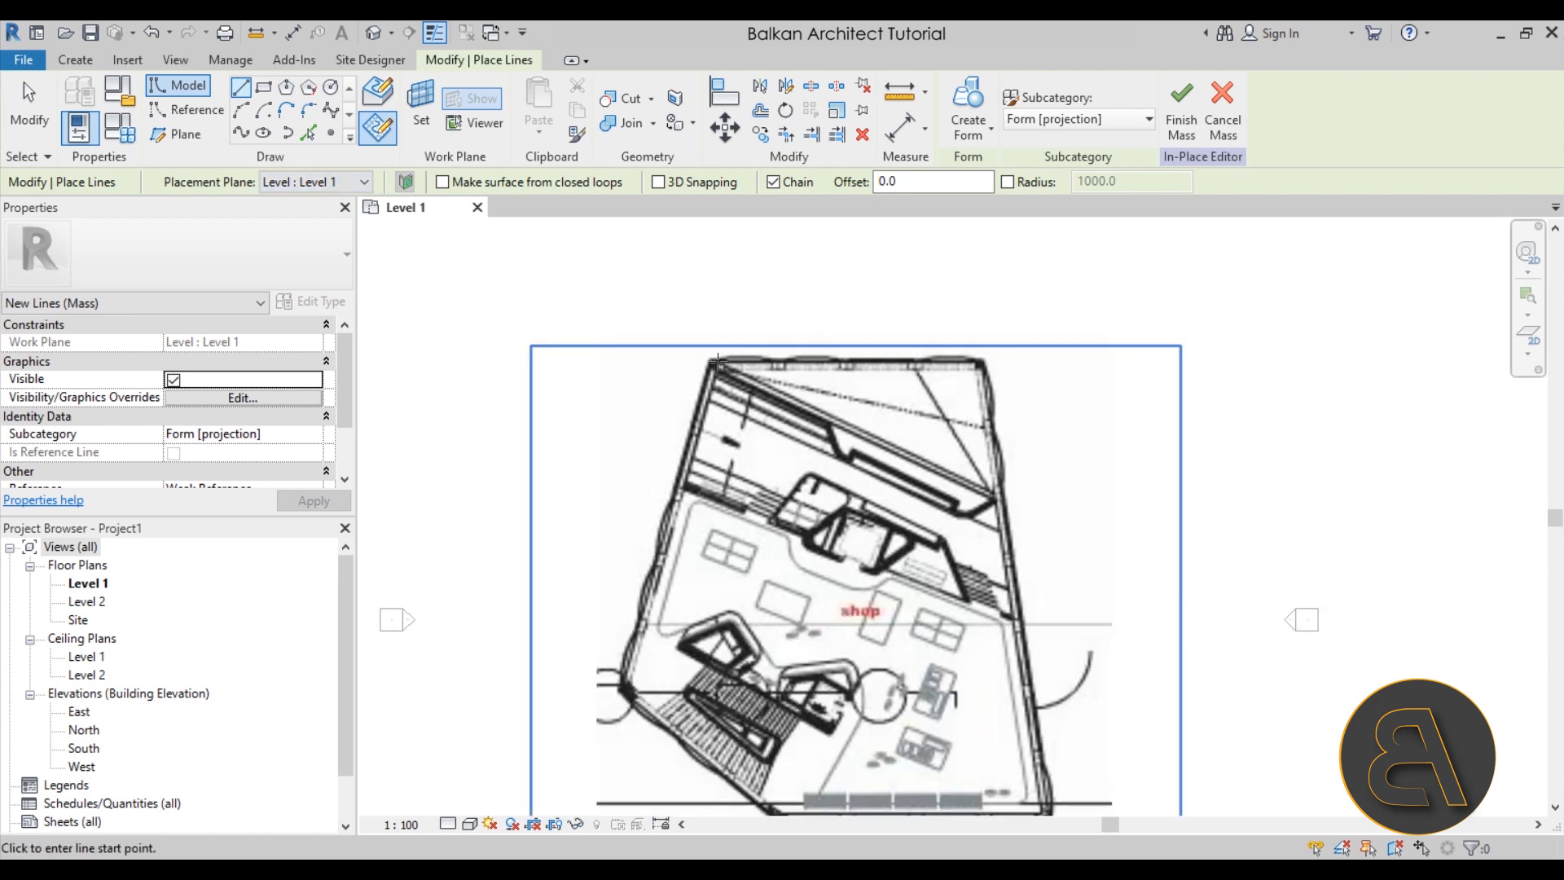
pyautogui.click(717, 361)
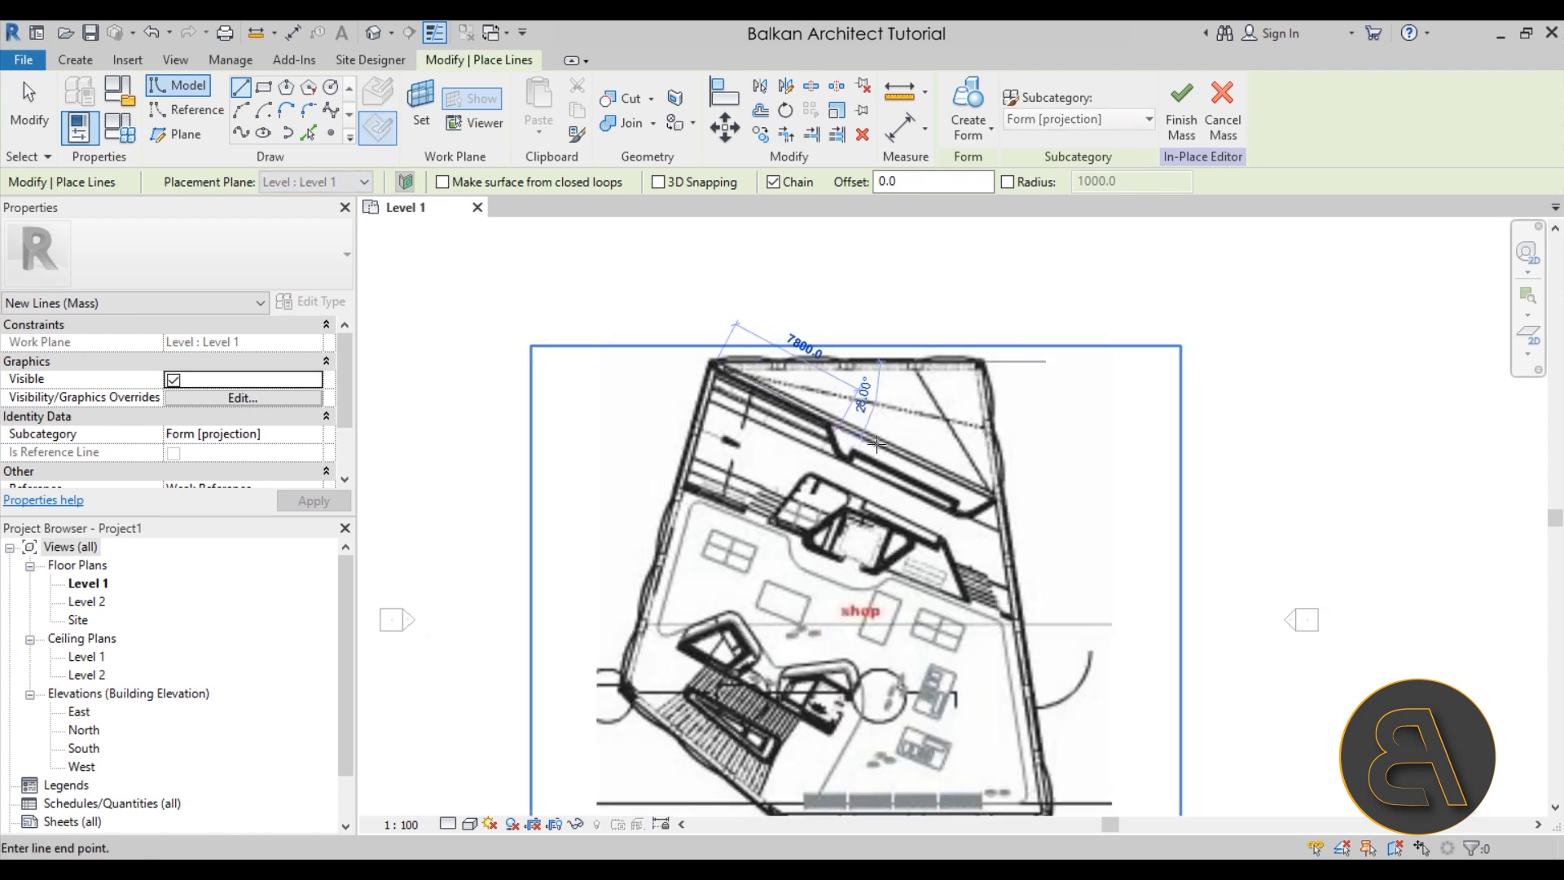
pyautogui.click(980, 362)
pyautogui.scroll(-1, 1050, 609)
pyautogui.moveTo(1050, 609); pyautogui.dragTo(1016, 292, button='middle')
pyautogui.scroll(2, 1012, 469)
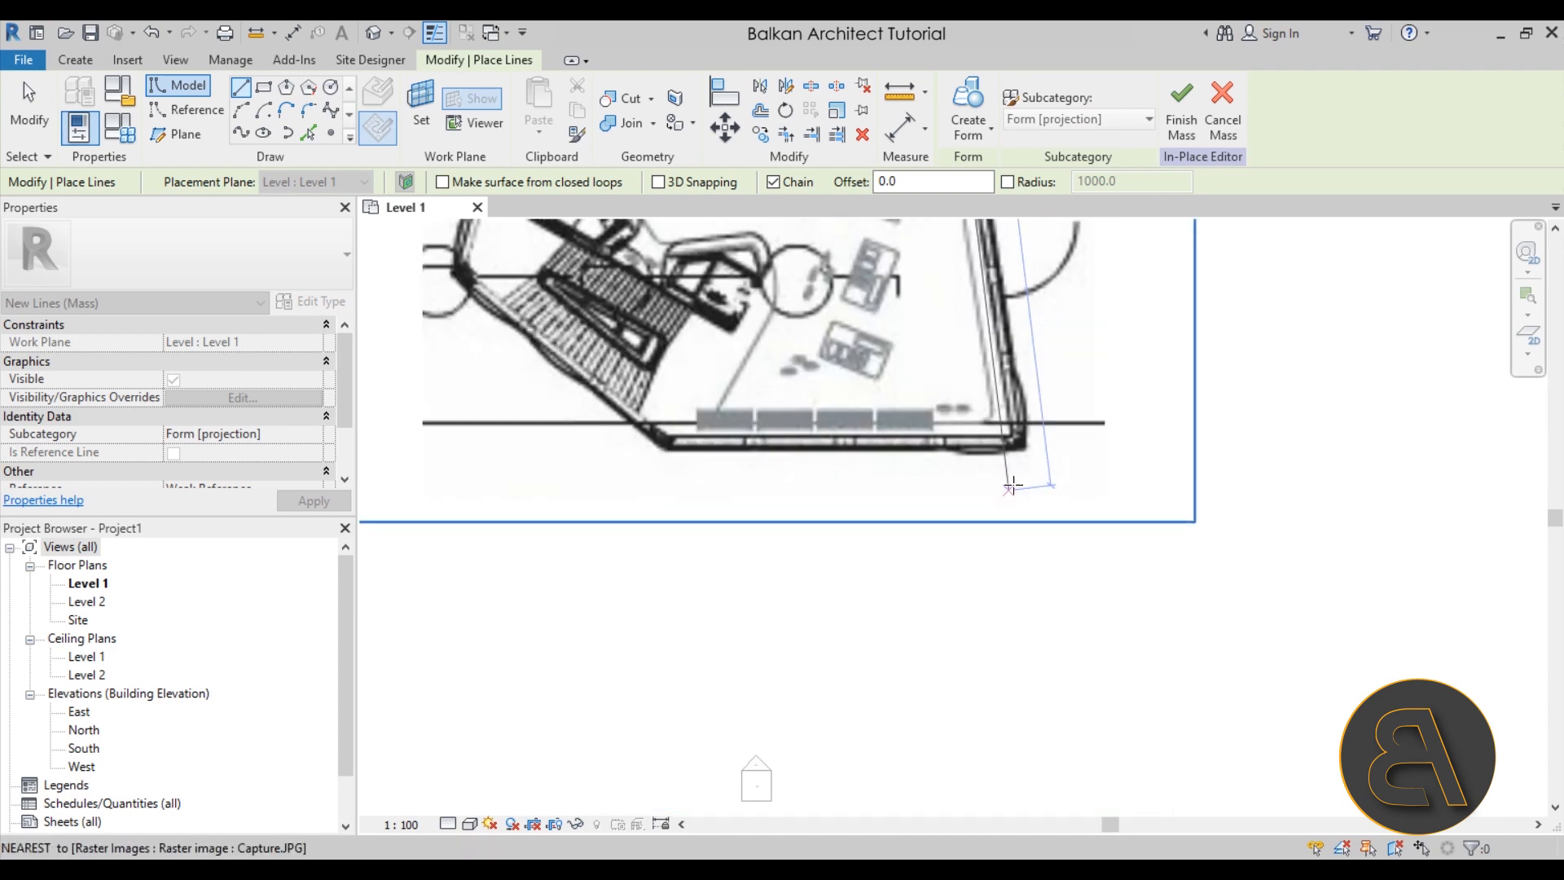
pyautogui.click(1024, 449)
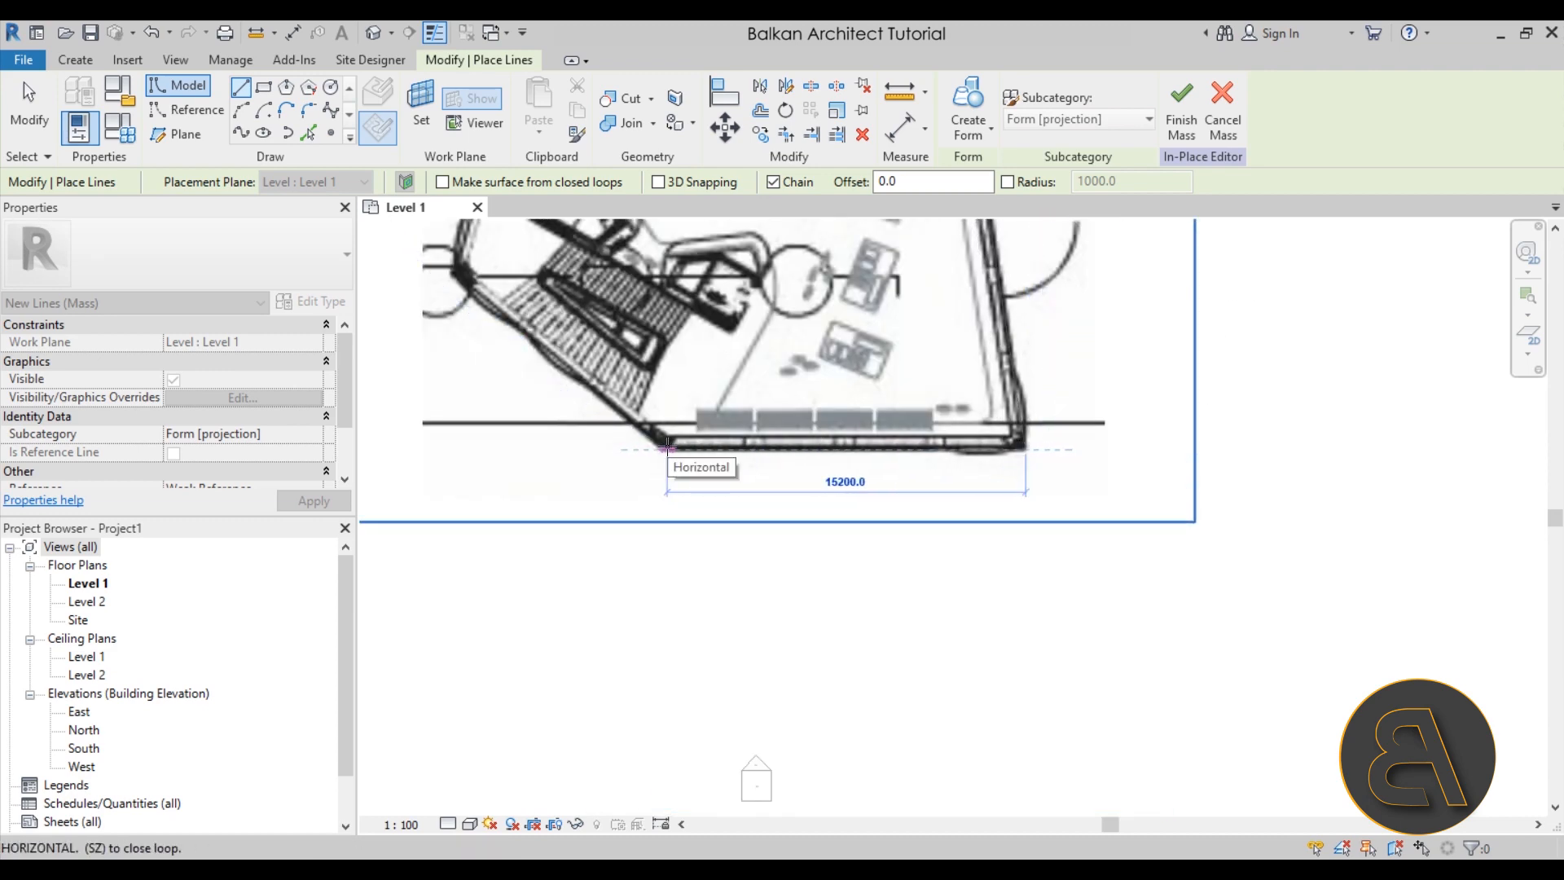
# - Close the outline with a south edge about 15200 mm long, the southwest diagonal and a west edge about 19016 mm long
pyautogui.click(637, 474)
pyautogui.scroll(-1, 553, 320)
pyautogui.moveTo(553, 321); pyautogui.dragTo(652, 534, button='middle')
pyautogui.click(589, 503)
pyautogui.scroll(-1, 647, 334)
pyautogui.moveTo(647, 335); pyautogui.dragTo(647, 615, button='middle')
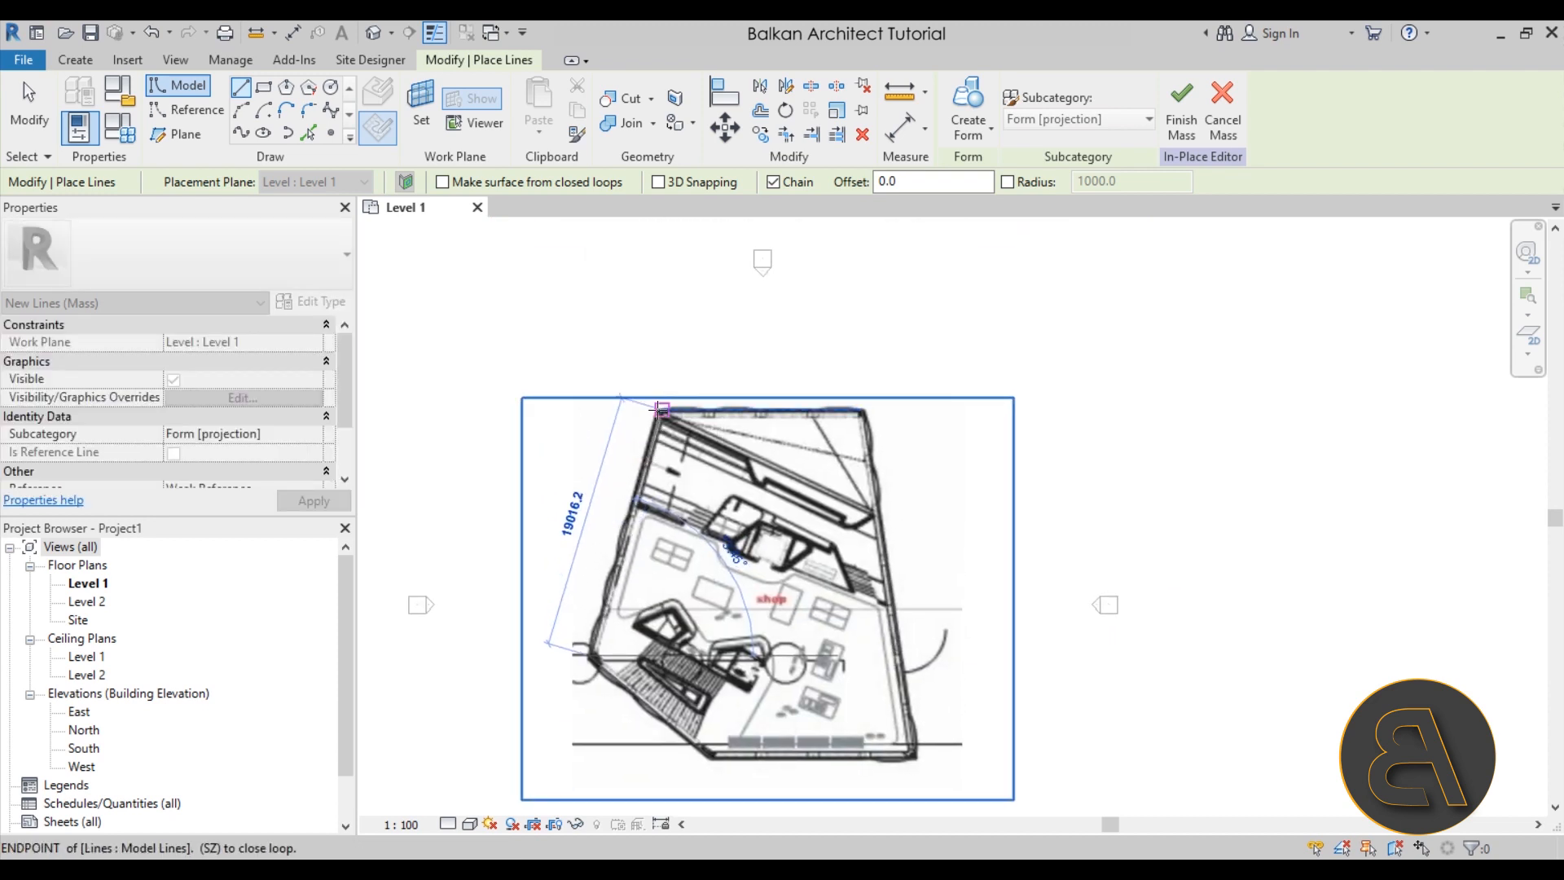
pyautogui.click(660, 407)
pyautogui.press('Escape')
pyautogui.scroll(-1, 669, 413)
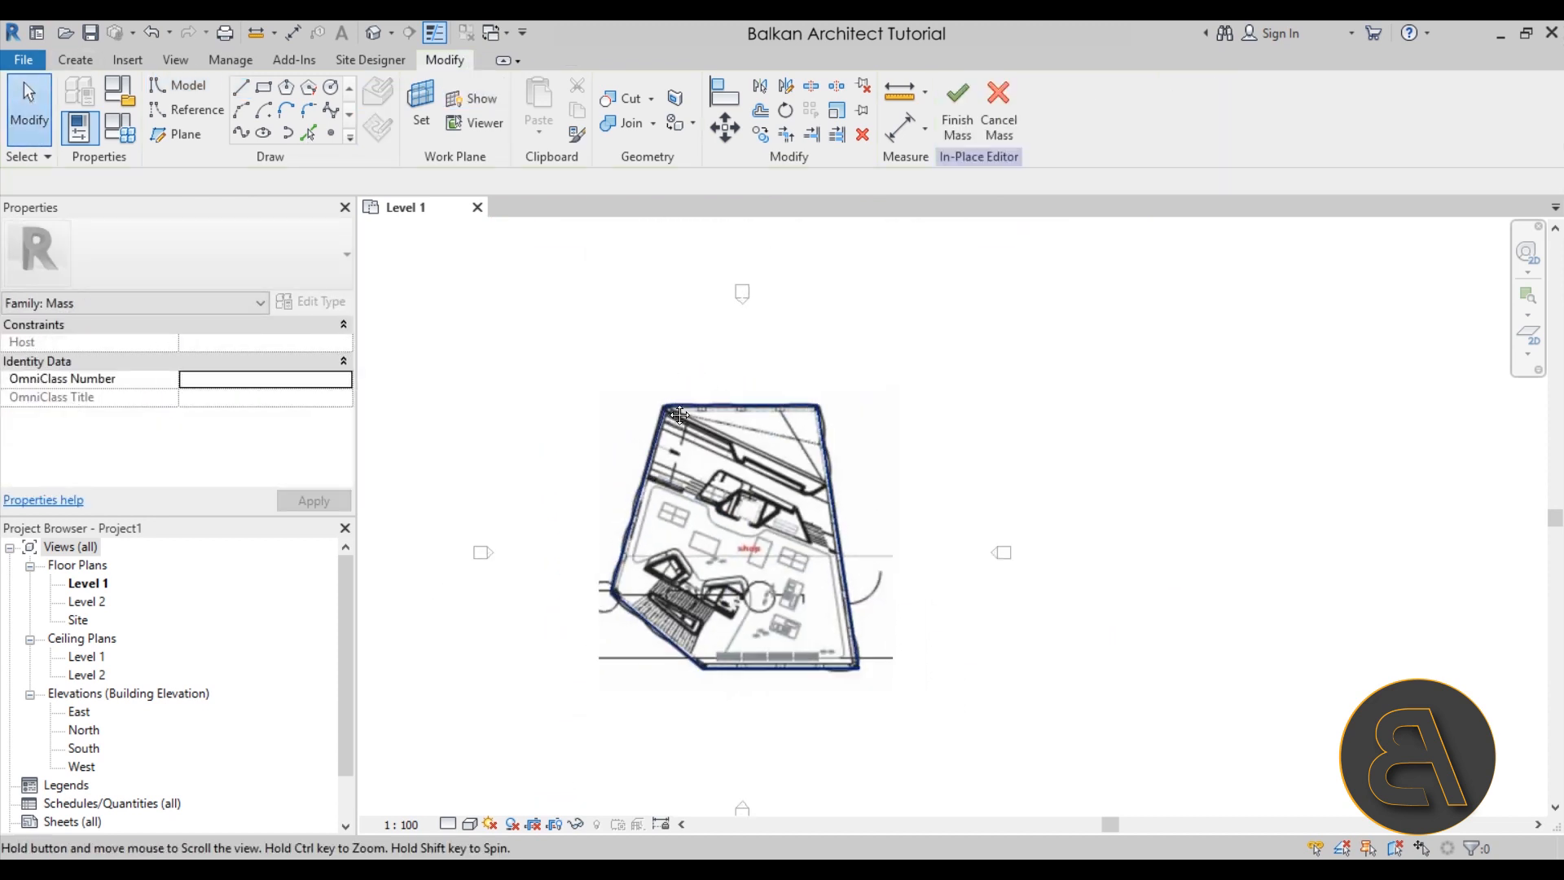
pyautogui.moveTo(669, 416); pyautogui.dragTo(663, 371, button='middle')
pyautogui.press('Tab')
pyautogui.click(663, 371)
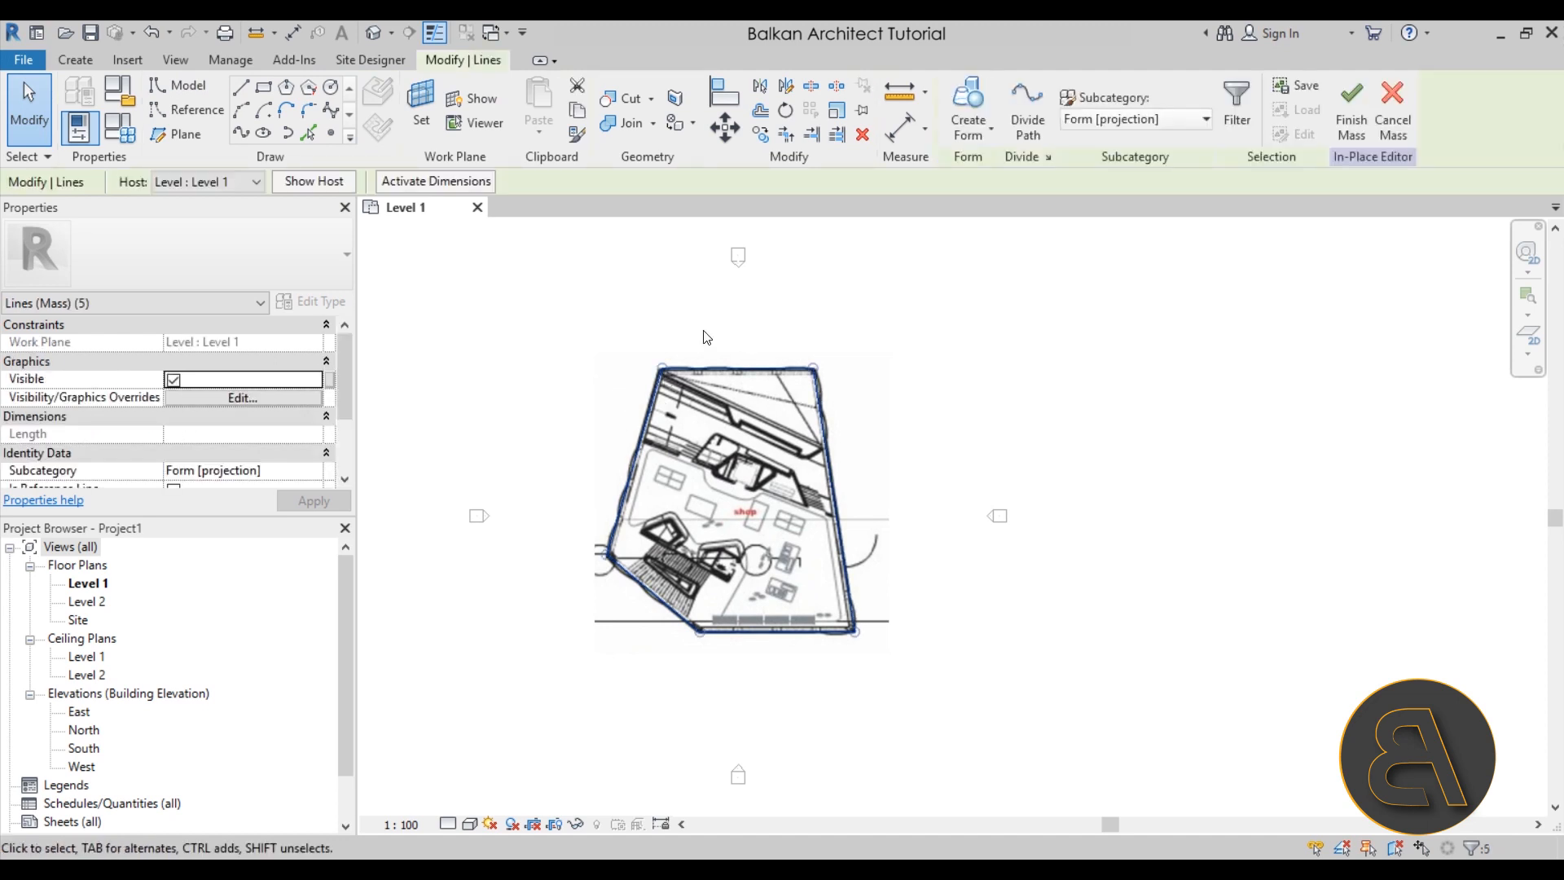
pyautogui.scroll(3, 578, 452)
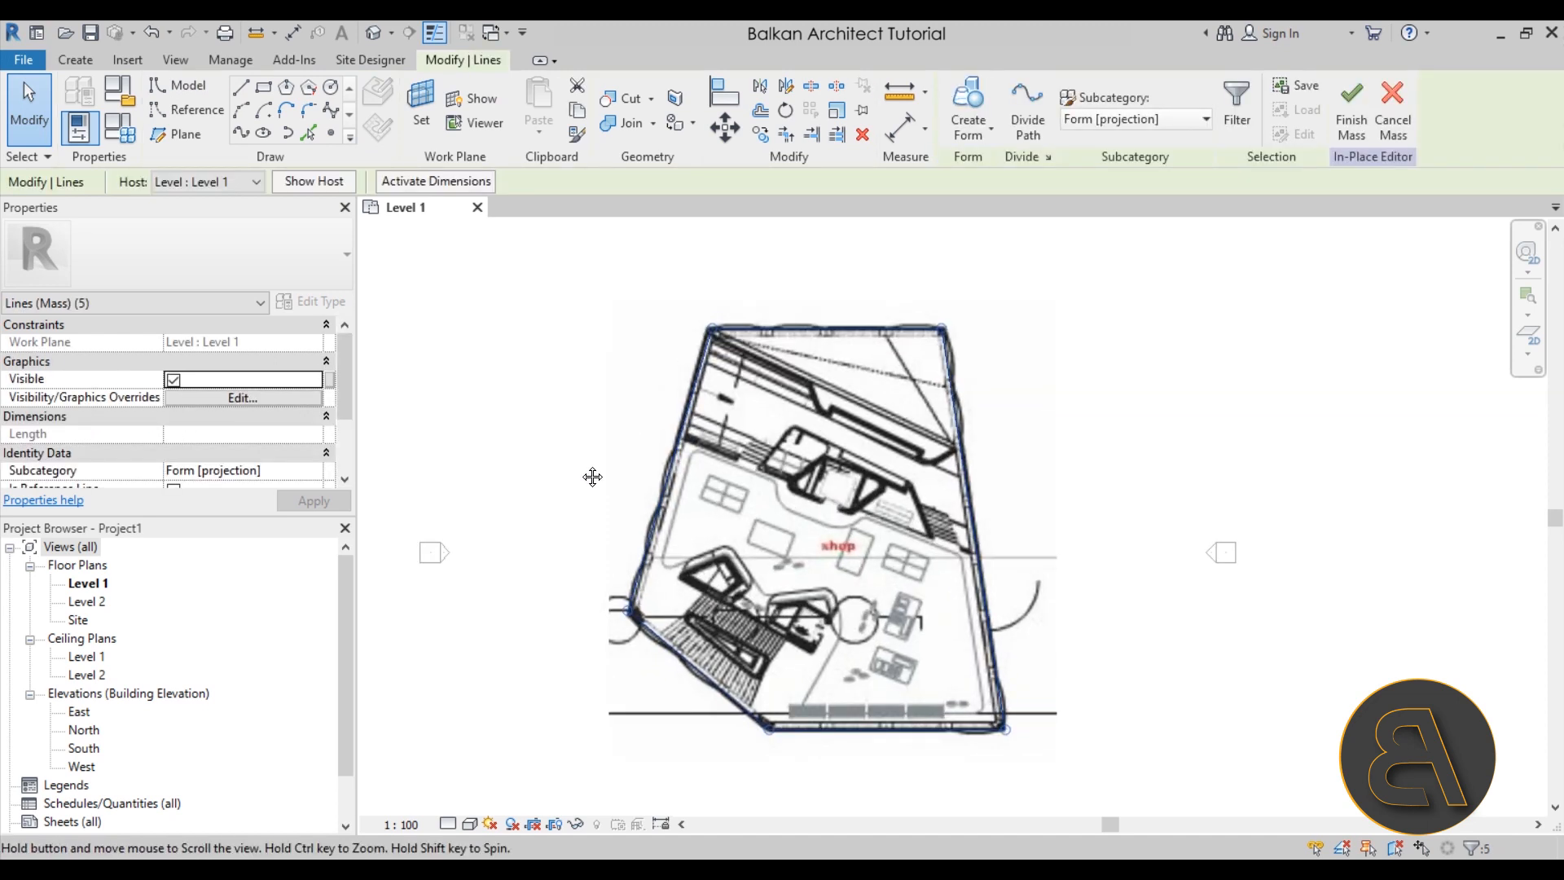
pyautogui.click(583, 401)
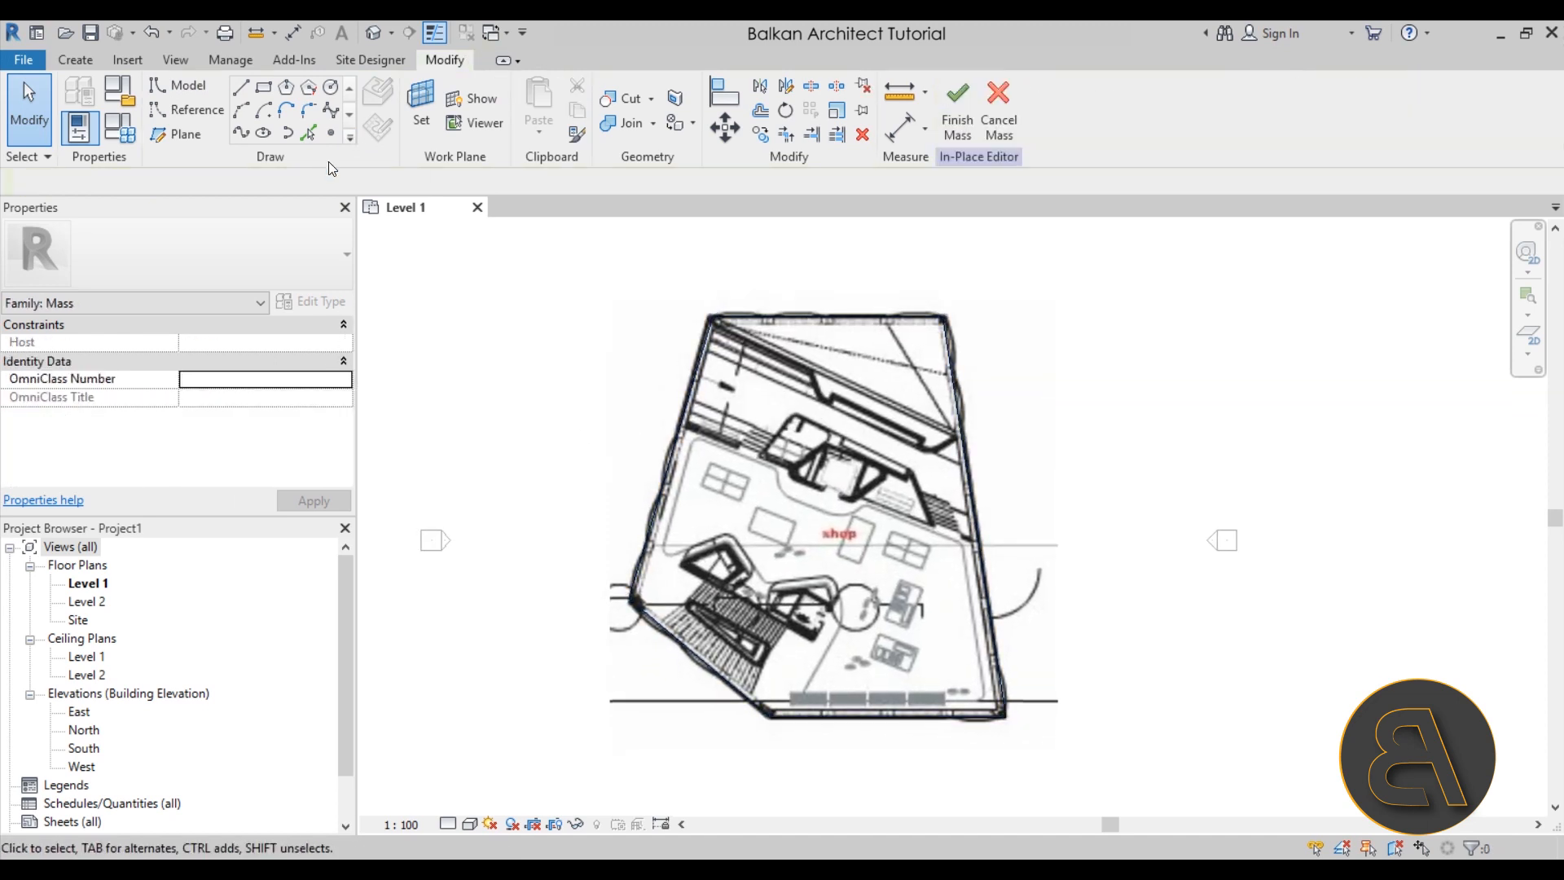
# - Create a solid form from the closed building outline in the default 3D view
pyautogui.click(372, 35)
pyautogui.keyDown('shift'); pyautogui.moveTo(807, 667); pyautogui.dragTo(785, 628, button='middle'); pyautogui.keyUp('shift')
pyautogui.click(853, 574)
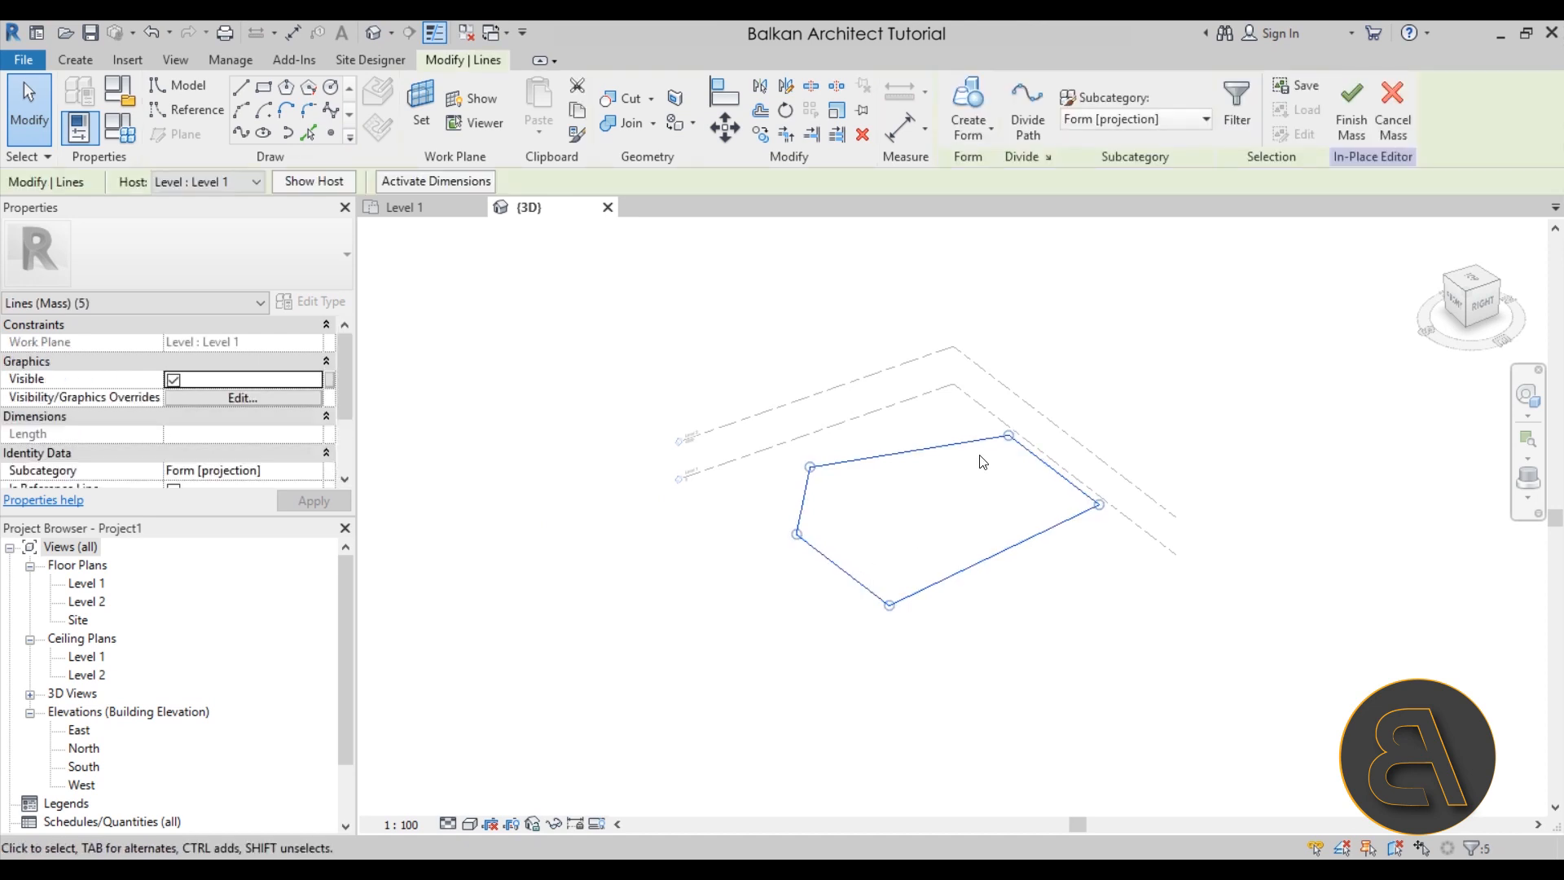
pyautogui.click(971, 102)
# - Pull the form's top face upward to make the mass a tall building volume
pyautogui.moveTo(947, 391); pyautogui.dragTo(947, 241)
pyautogui.scroll(-2, 981, 476)
pyautogui.keyDown('shift'); pyautogui.moveTo(984, 479); pyautogui.dragTo(1148, 383, button='middle'); pyautogui.keyUp('shift')
pyautogui.moveTo(965, 307); pyautogui.dragTo(970, 281)
pyautogui.click(1162, 423)
pyautogui.keyDown('shift'); pyautogui.moveTo(1162, 424); pyautogui.dragTo(971, 708, button='middle'); pyautogui.keyUp('shift')
pyautogui.keyDown('shift'); pyautogui.moveTo(1050, 307); pyautogui.dragTo(1010, 391, button='middle'); pyautogui.keyUp('shift')
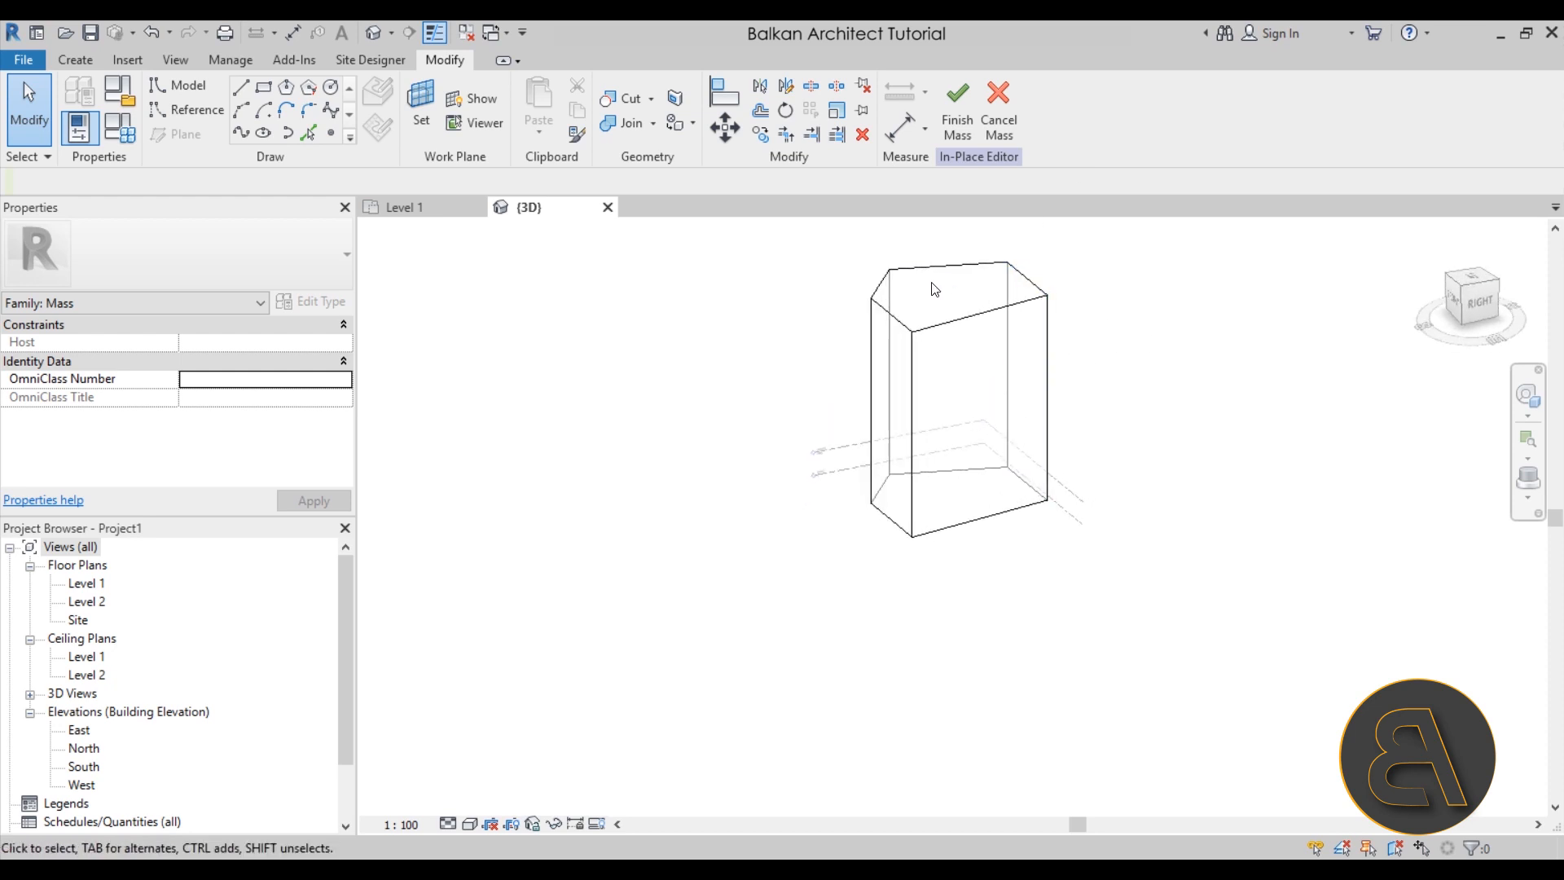
pyautogui.keyDown('shift'); pyautogui.moveTo(1107, 429); pyautogui.dragTo(1059, 626, button='middle'); pyautogui.keyUp('shift')
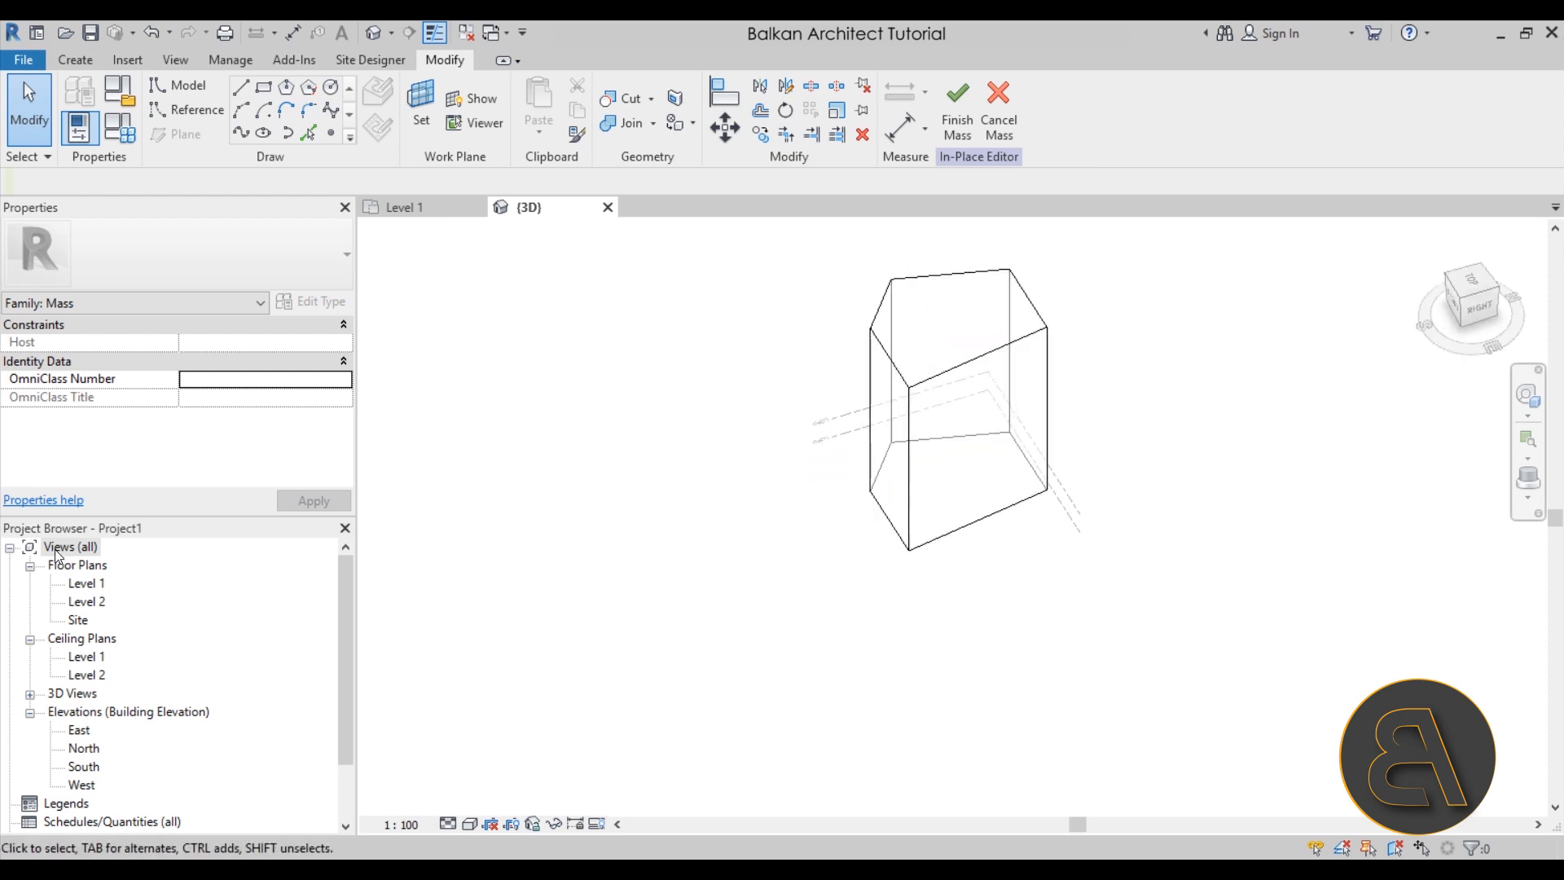
# - Draw a vertical reference plane through the middle of the mass in the Level 1 plan, extending past both ends
pyautogui.doubleClick(86, 583)
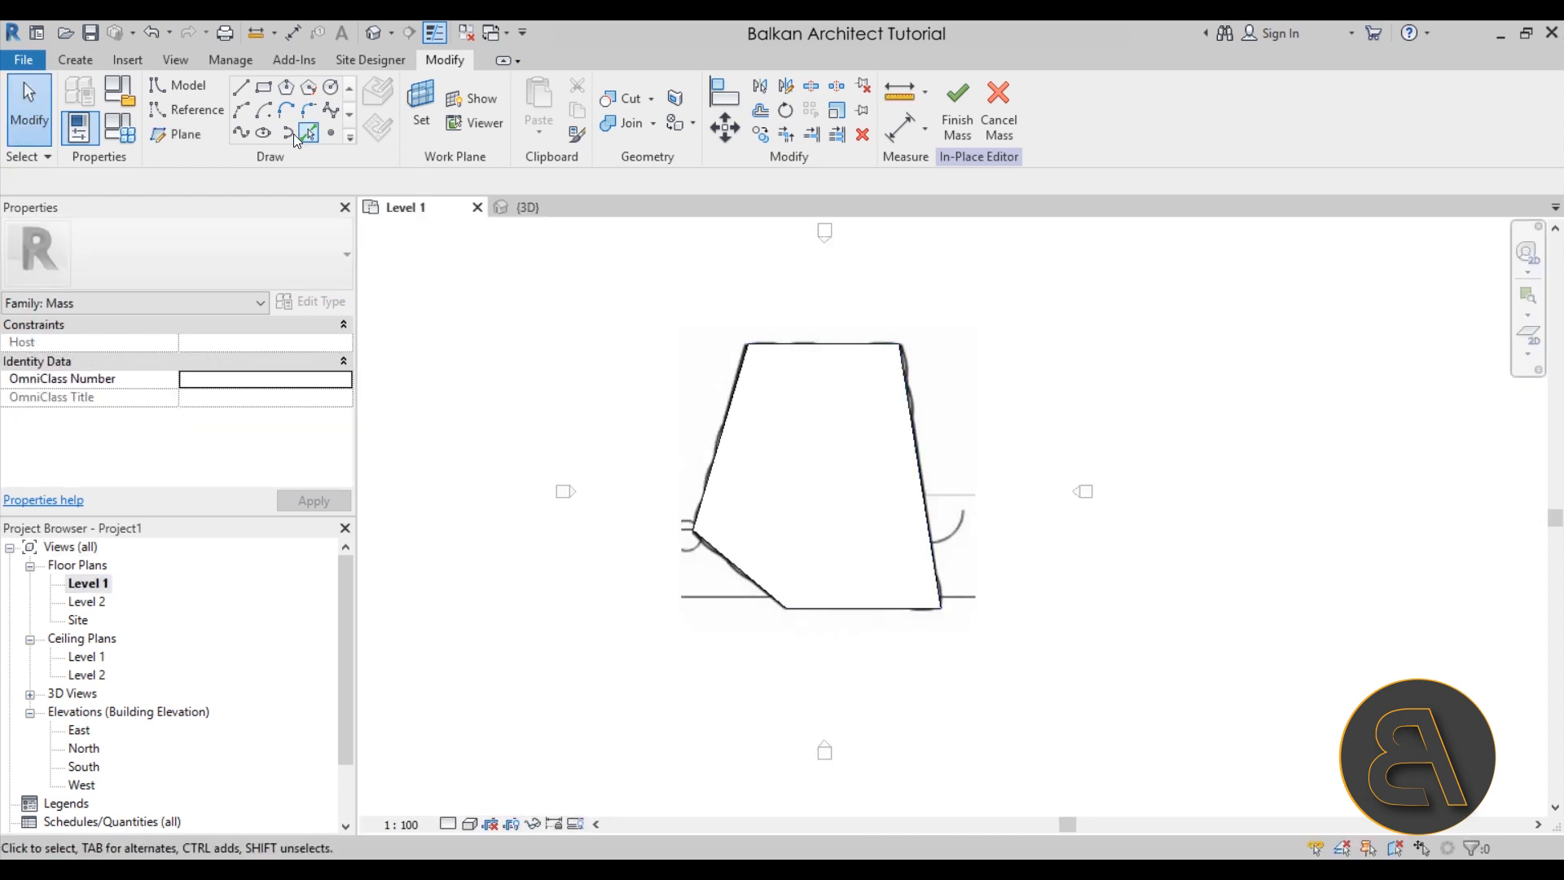
pyautogui.click(179, 133)
pyautogui.click(840, 276)
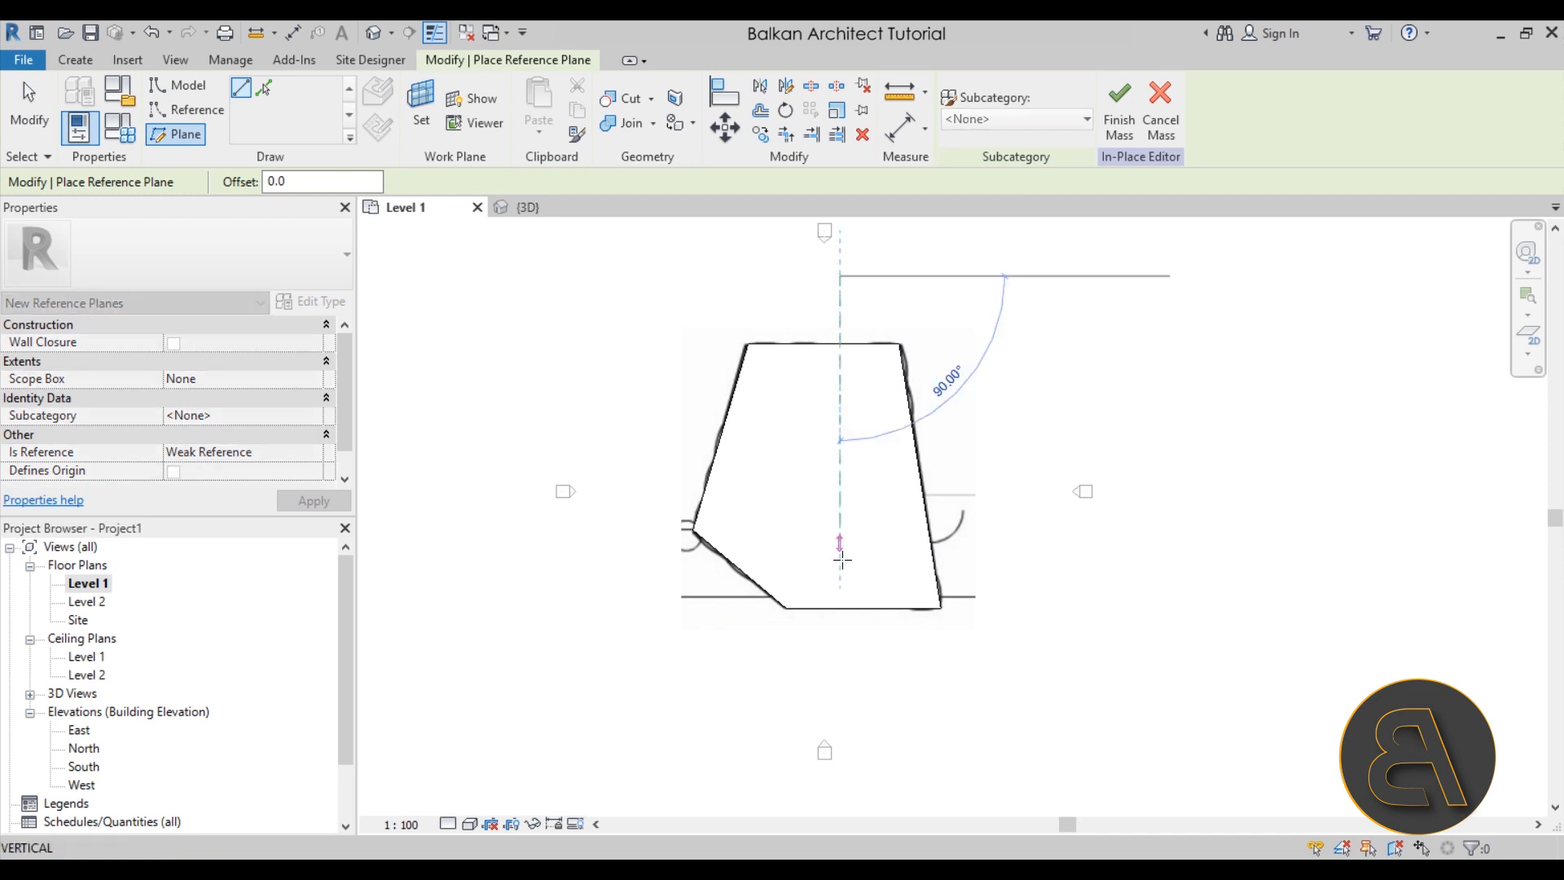
pyautogui.click(843, 672)
pyautogui.press('Escape')
pyautogui.press('Escape')
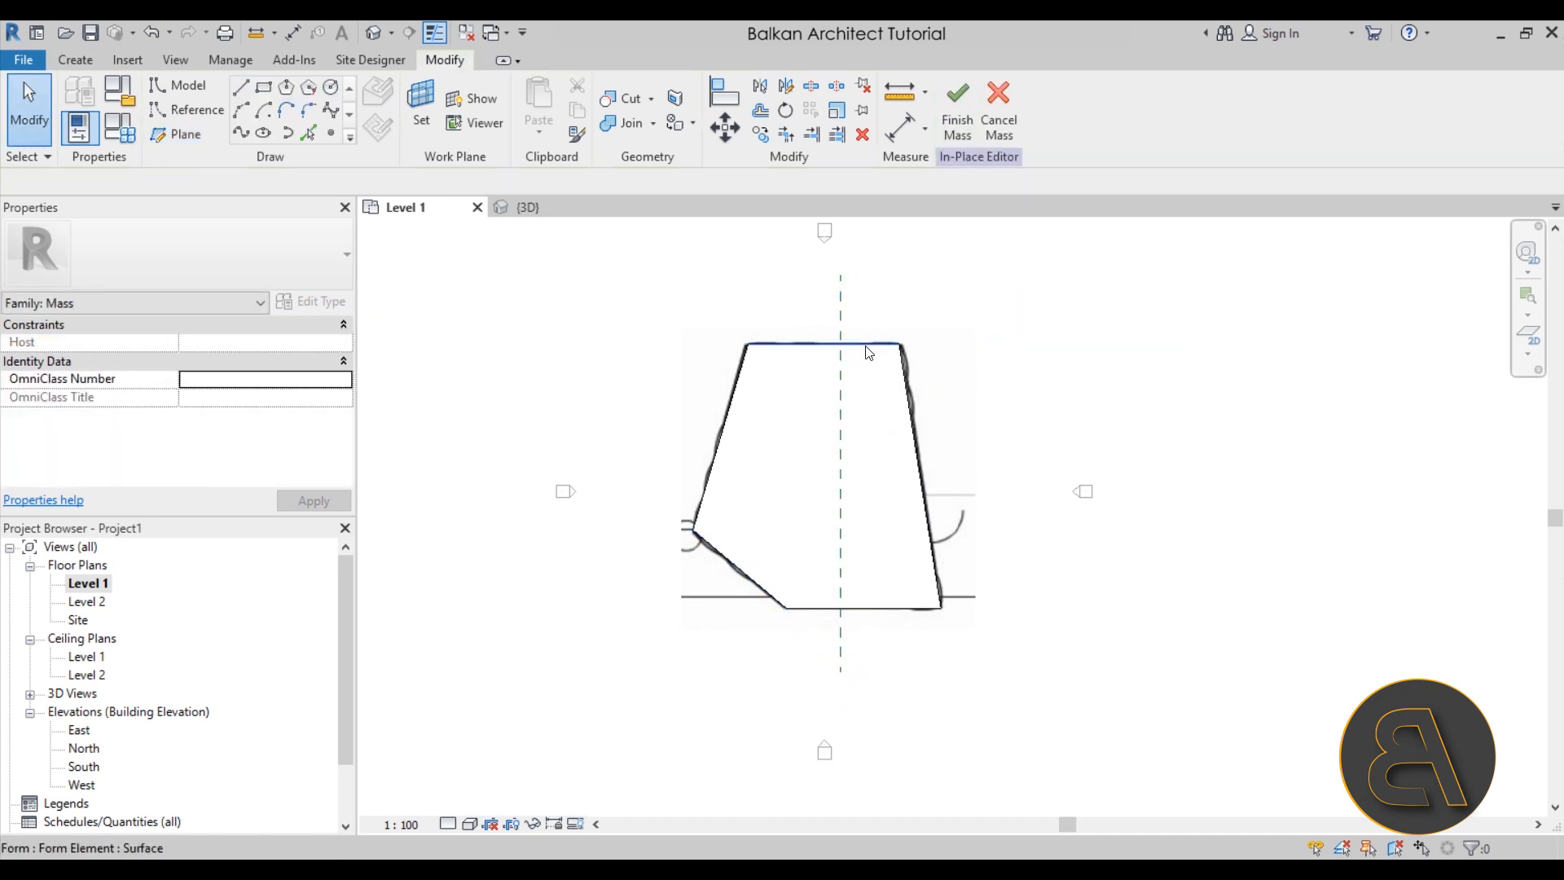
pyautogui.click(839, 655)
pyautogui.click(829, 644)
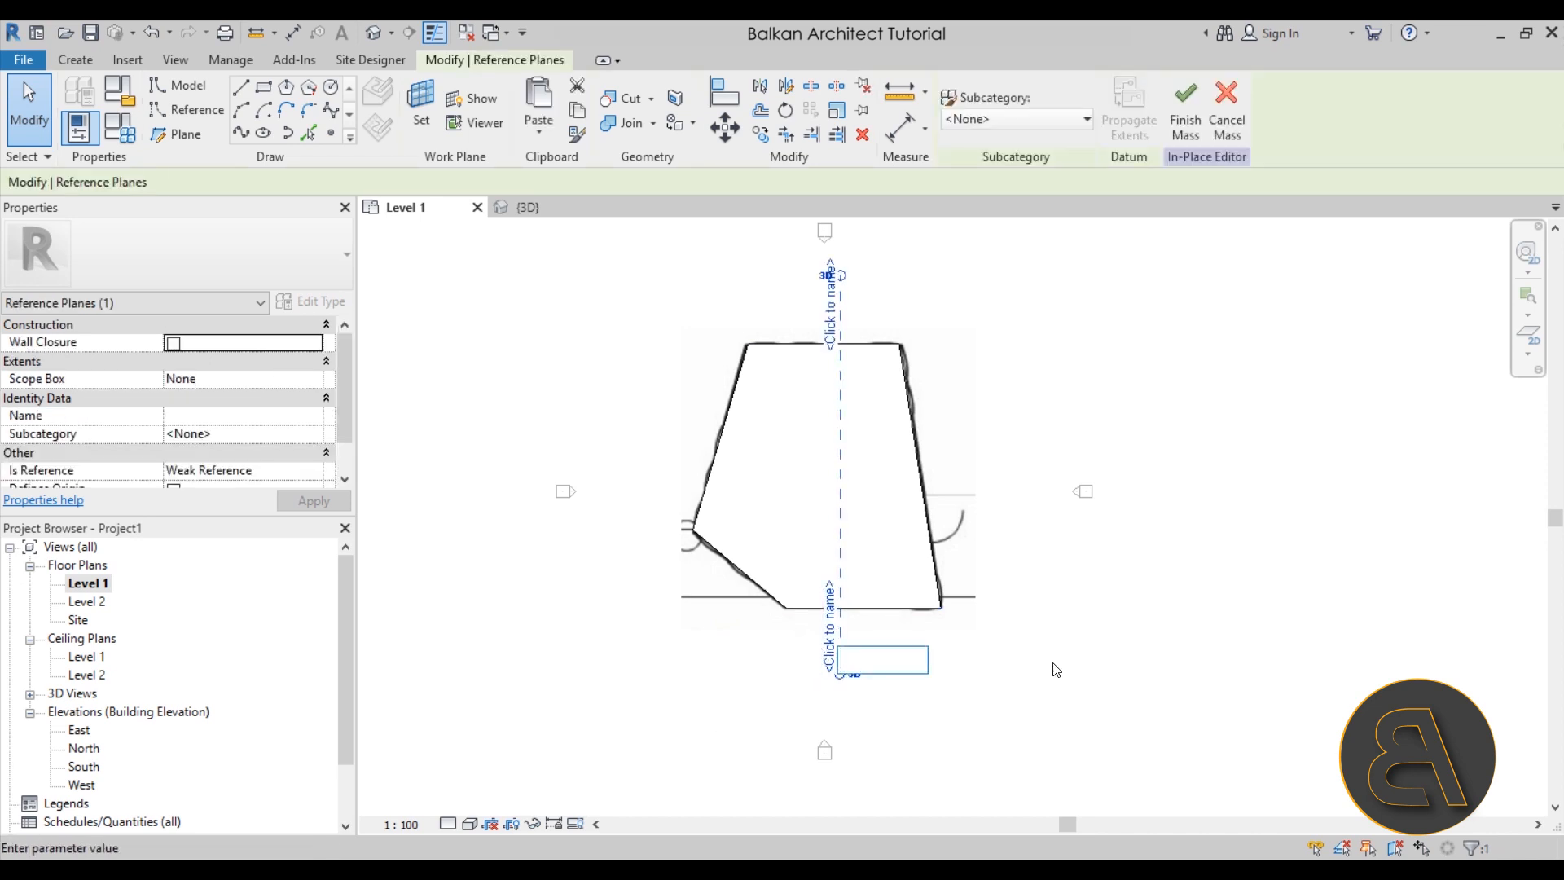
pyautogui.press('Escape')
pyautogui.press('Escape')
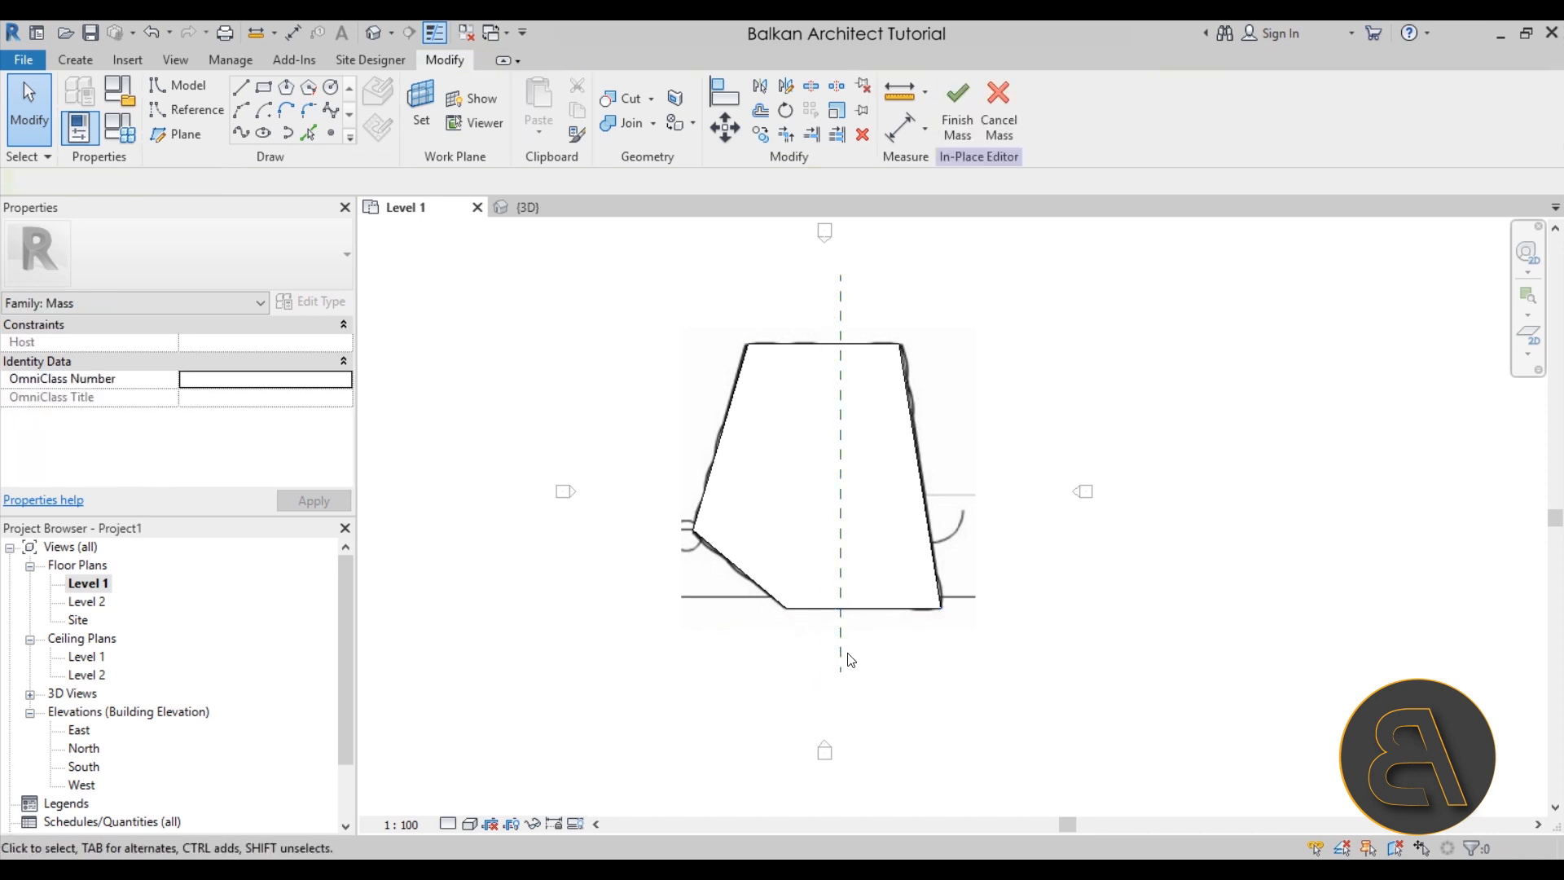
# - Name the vertical reference plane "Ref 1"
pyautogui.click(842, 663)
pyautogui.click(847, 678)
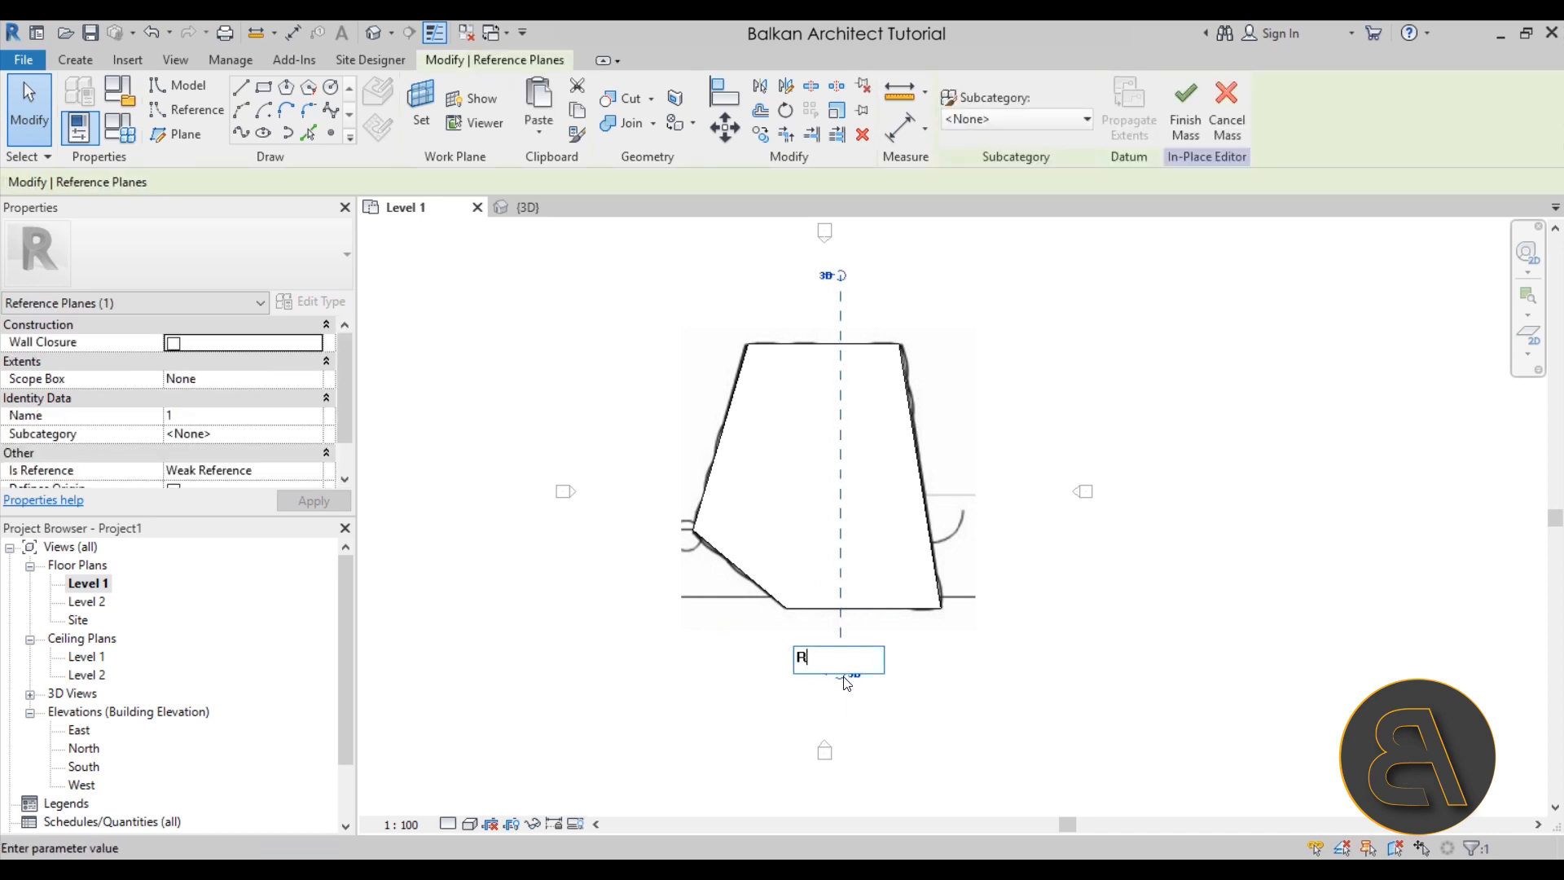
pyautogui.write('Ref 1')
pyautogui.press('Return')
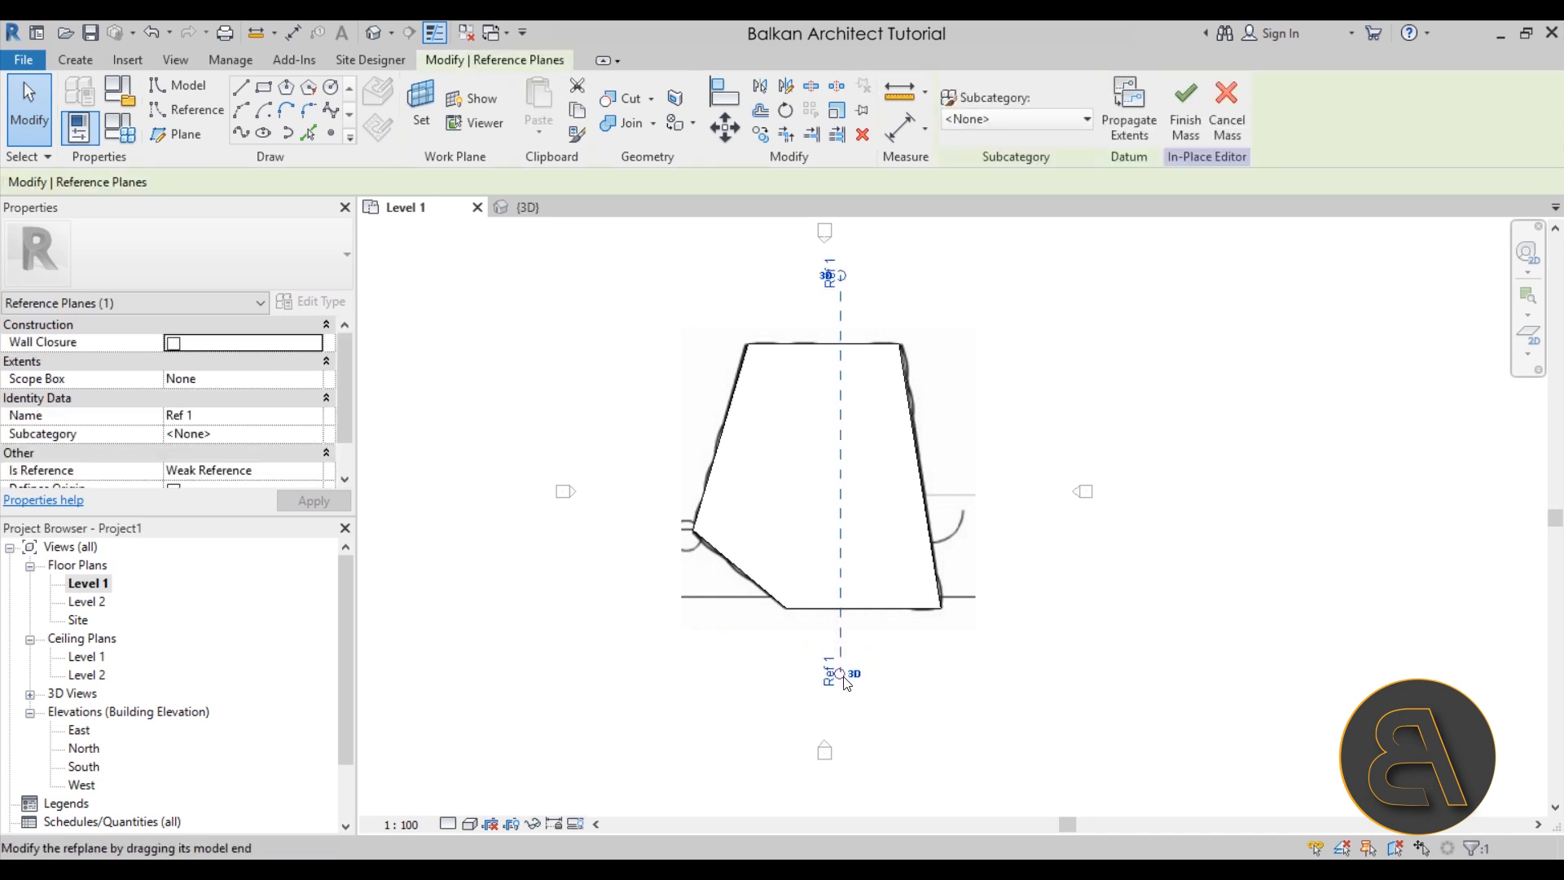
pyautogui.press('Escape')
# - Open the West elevation and set its work plane to Reference Plane : Ref 1
pyautogui.scroll(-1, 838, 508)
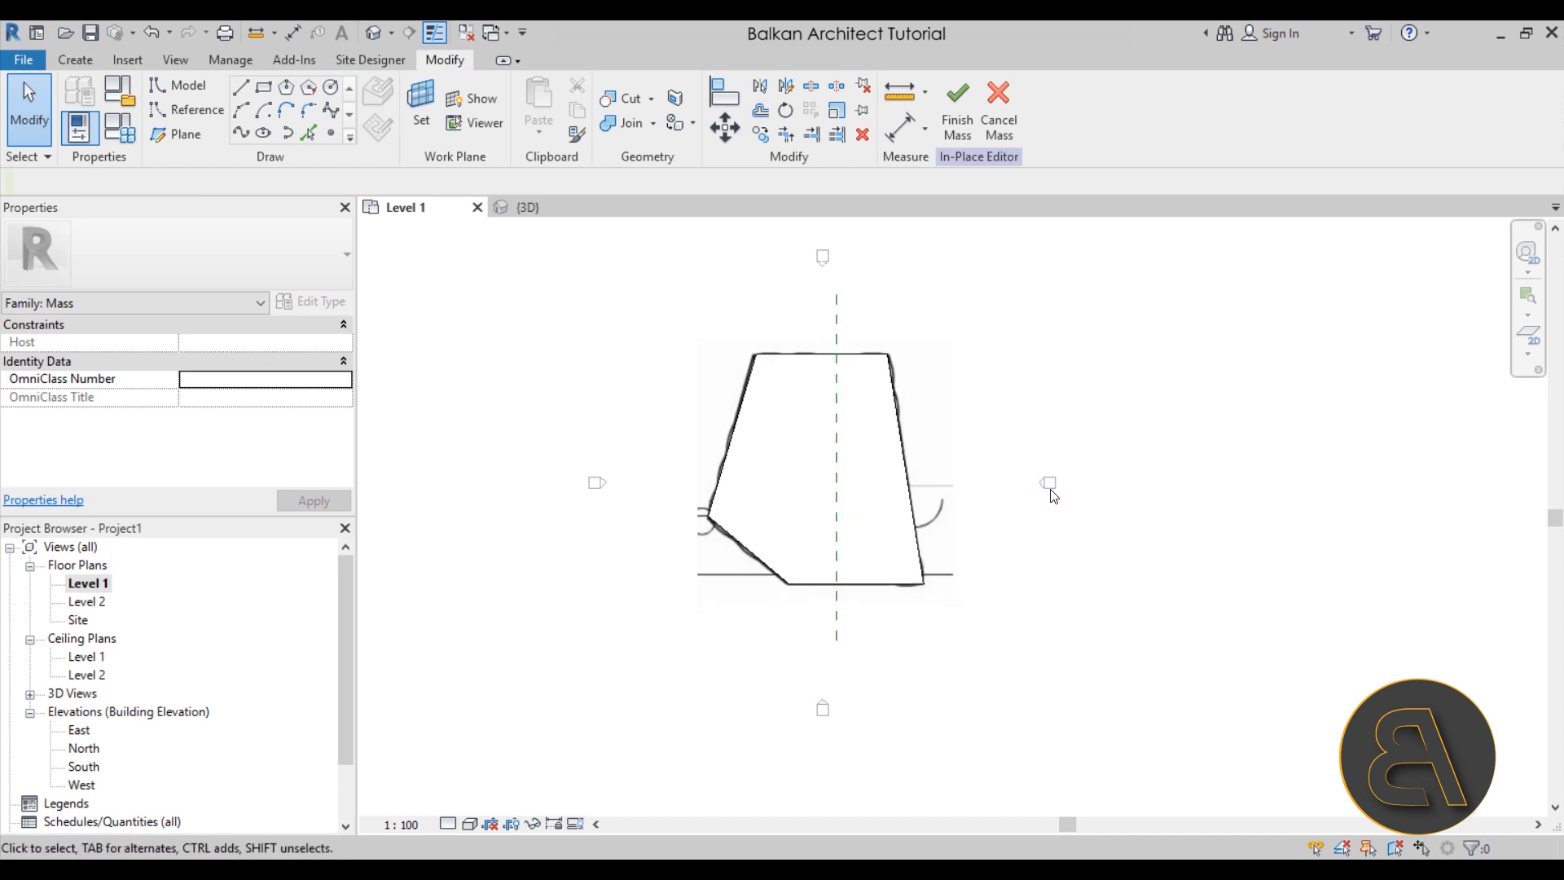
pyautogui.doubleClick(81, 785)
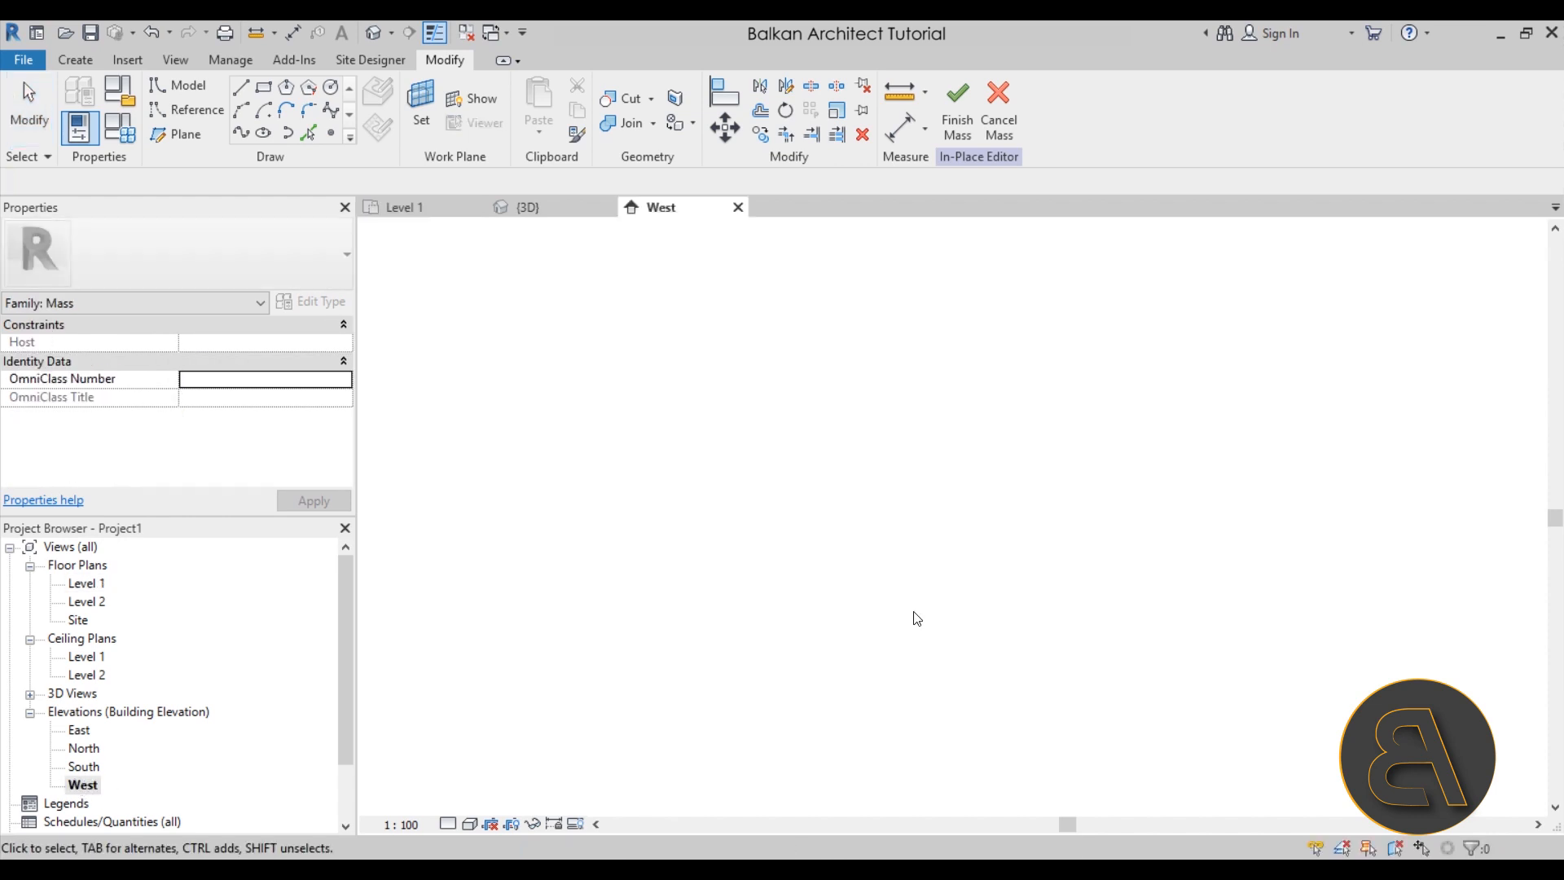
pyautogui.scroll(-2, 887, 492)
pyautogui.moveTo(862, 481); pyautogui.dragTo(730, 408, button='middle')
pyautogui.scroll(3, 730, 408)
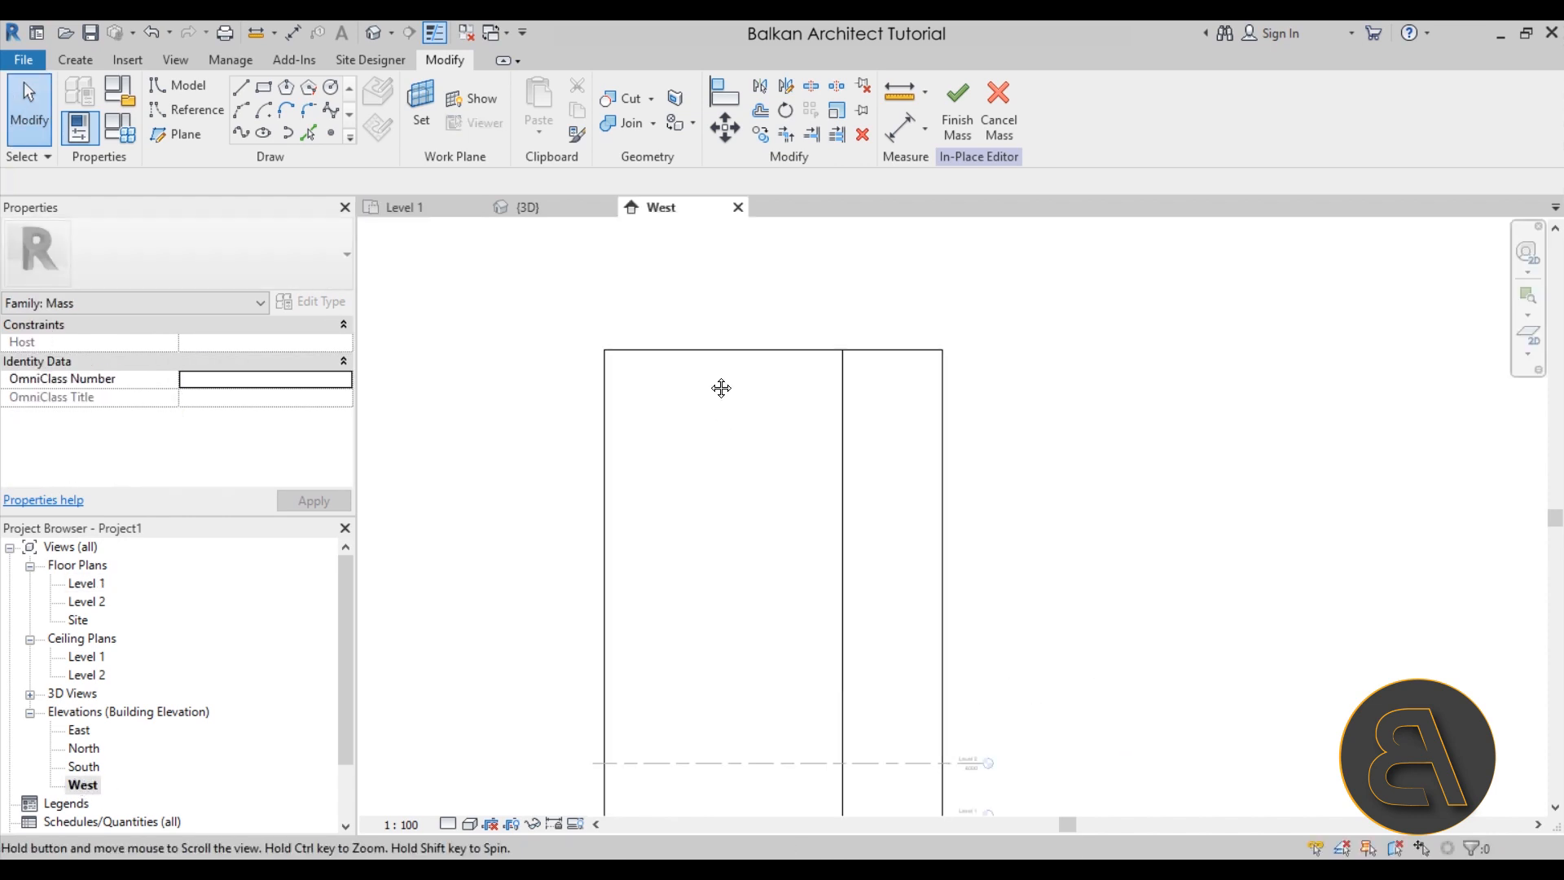
pyautogui.click(419, 114)
pyautogui.click(1031, 427)
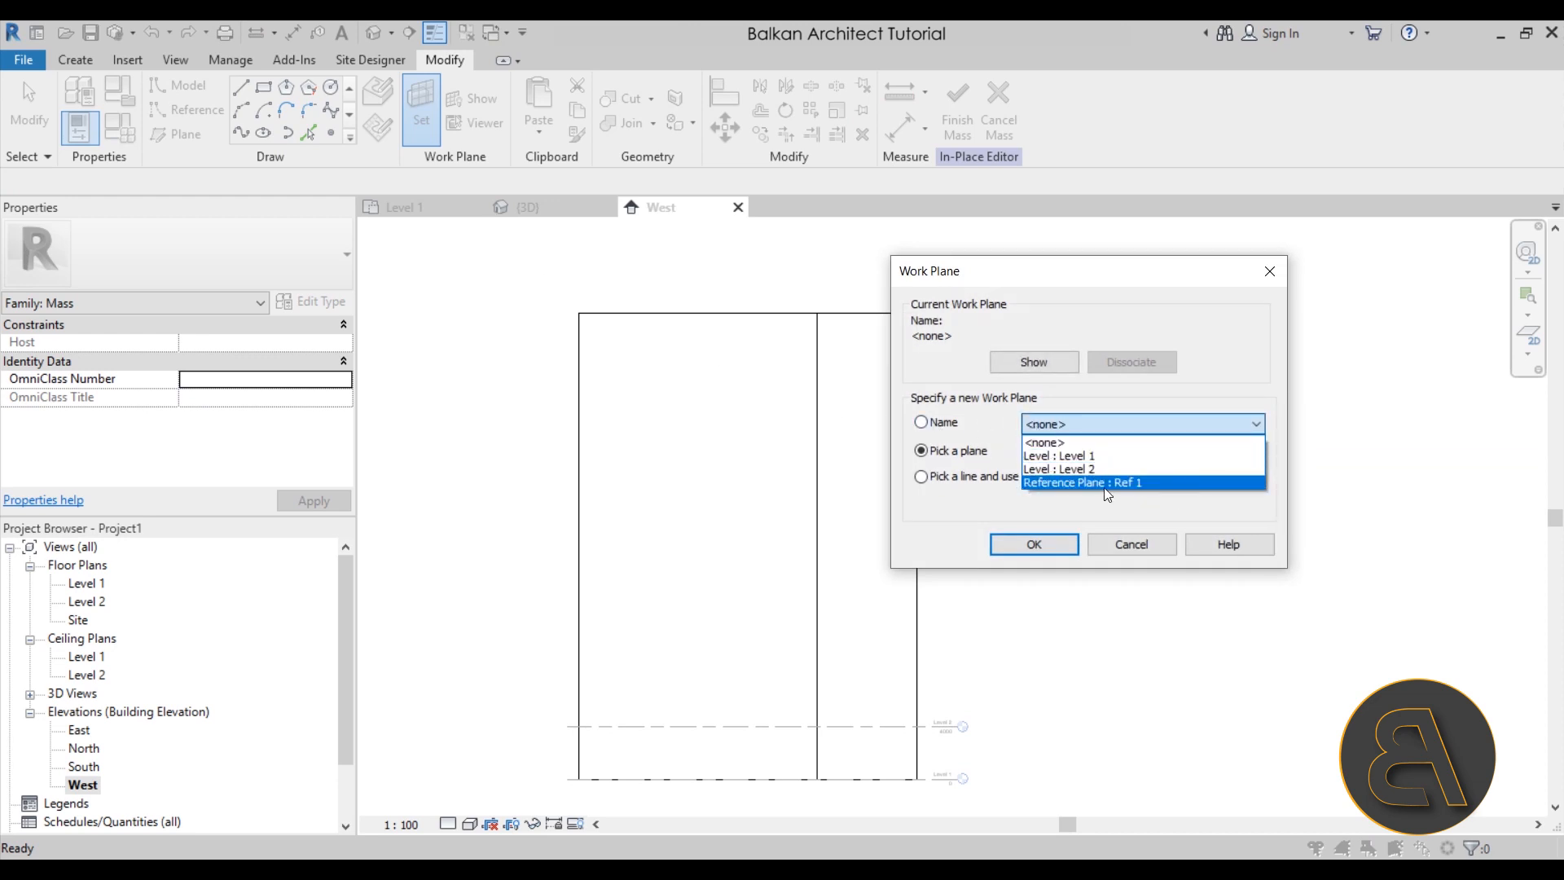
pyautogui.click(1096, 480)
pyautogui.click(1036, 547)
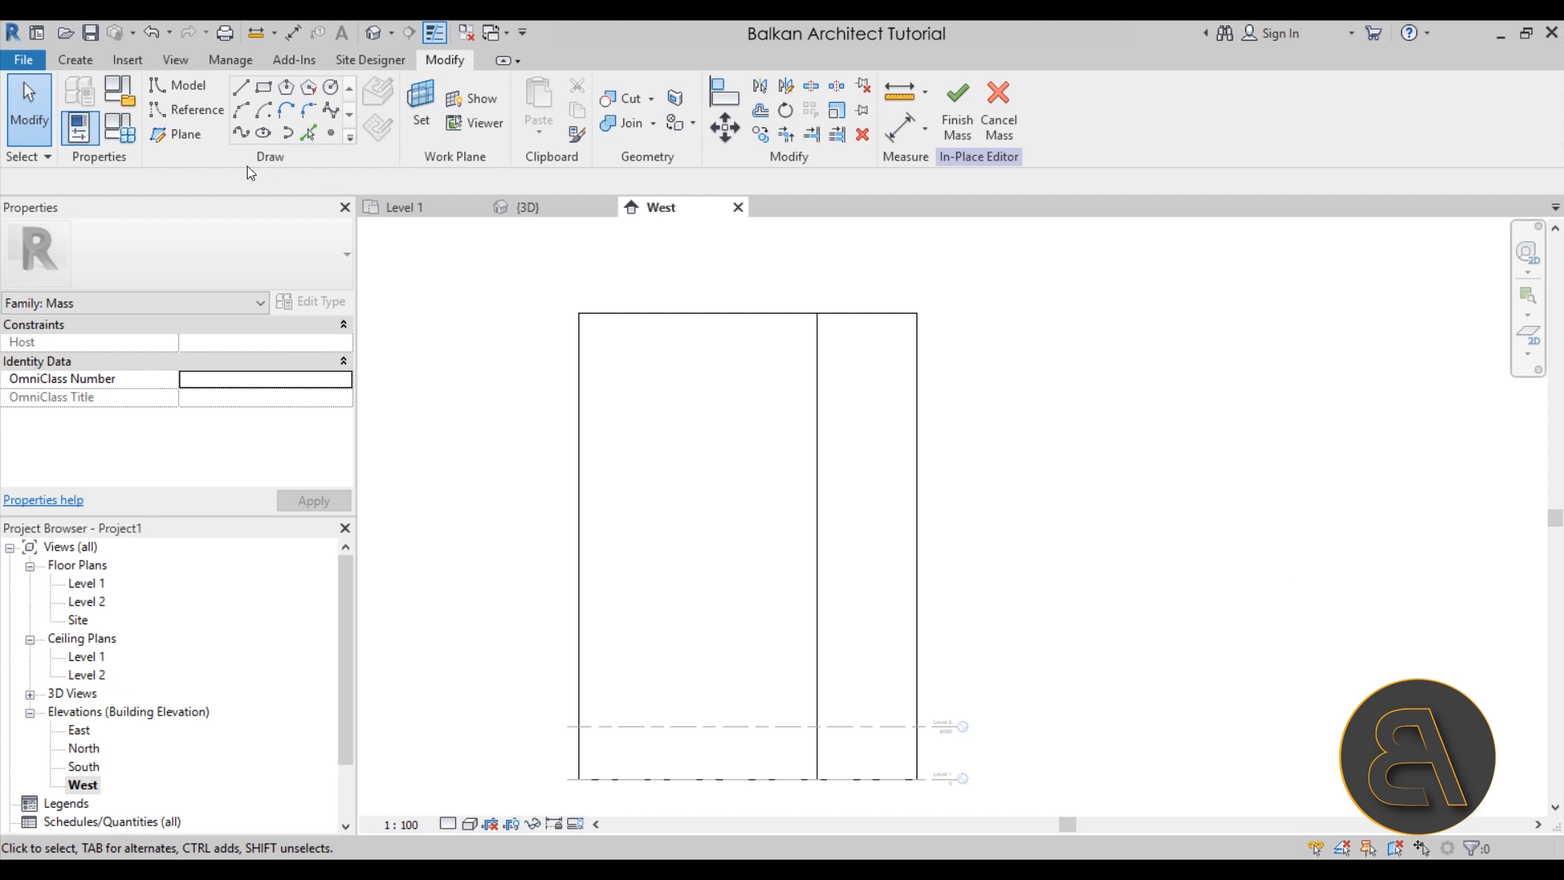
# - Draw a triangle of model lines on Reference Plane : Ref 1, from the inner vertical edge's top to equal heights on both outer edges
pyautogui.click(240, 91)
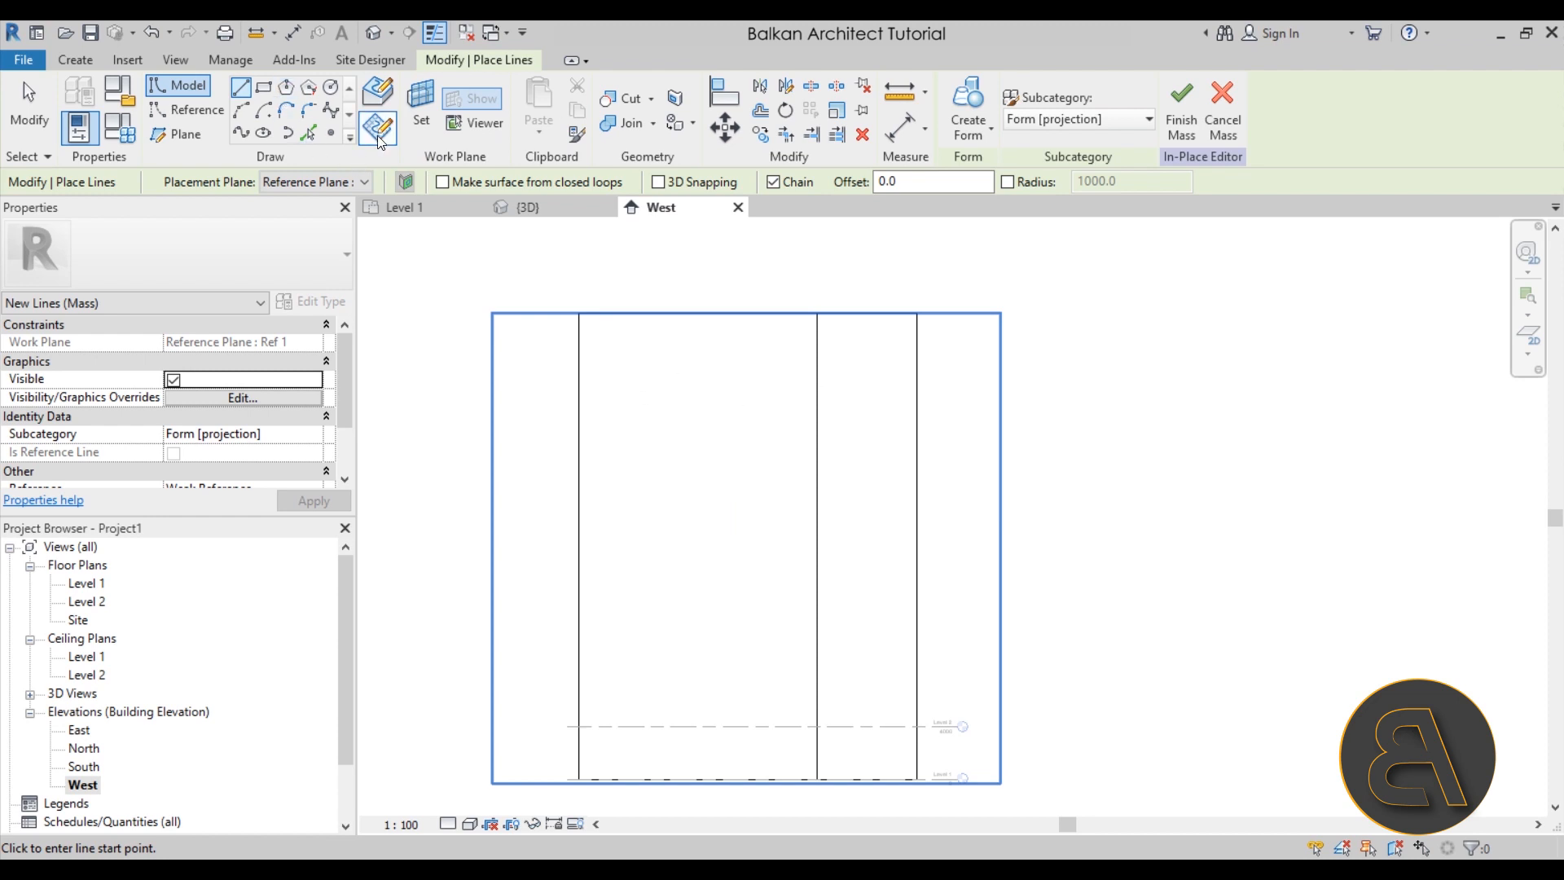
pyautogui.click(314, 182)
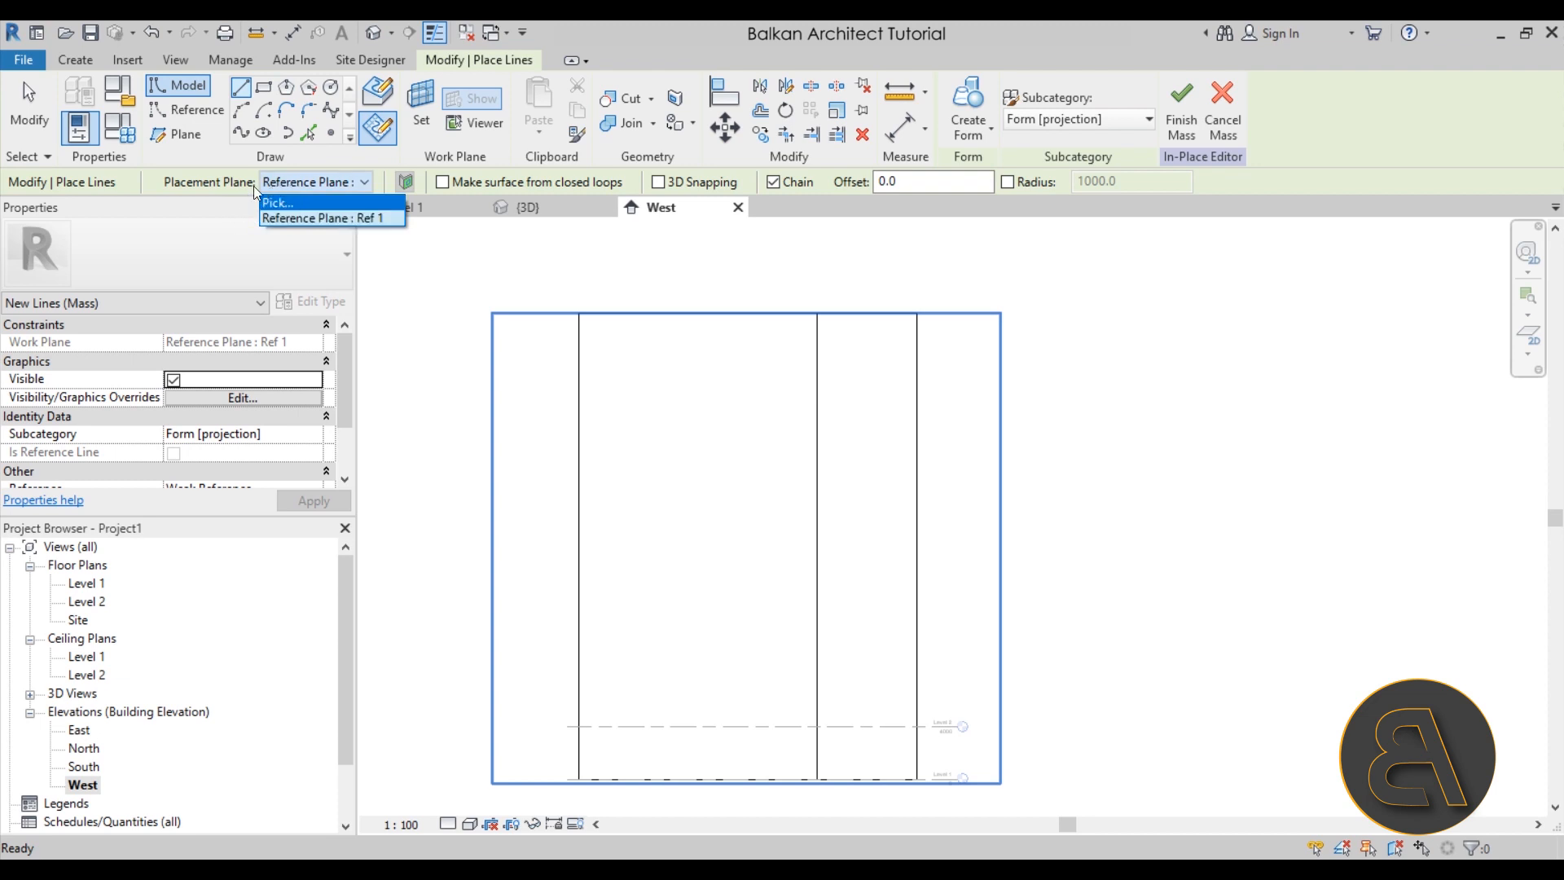
pyautogui.click(325, 184)
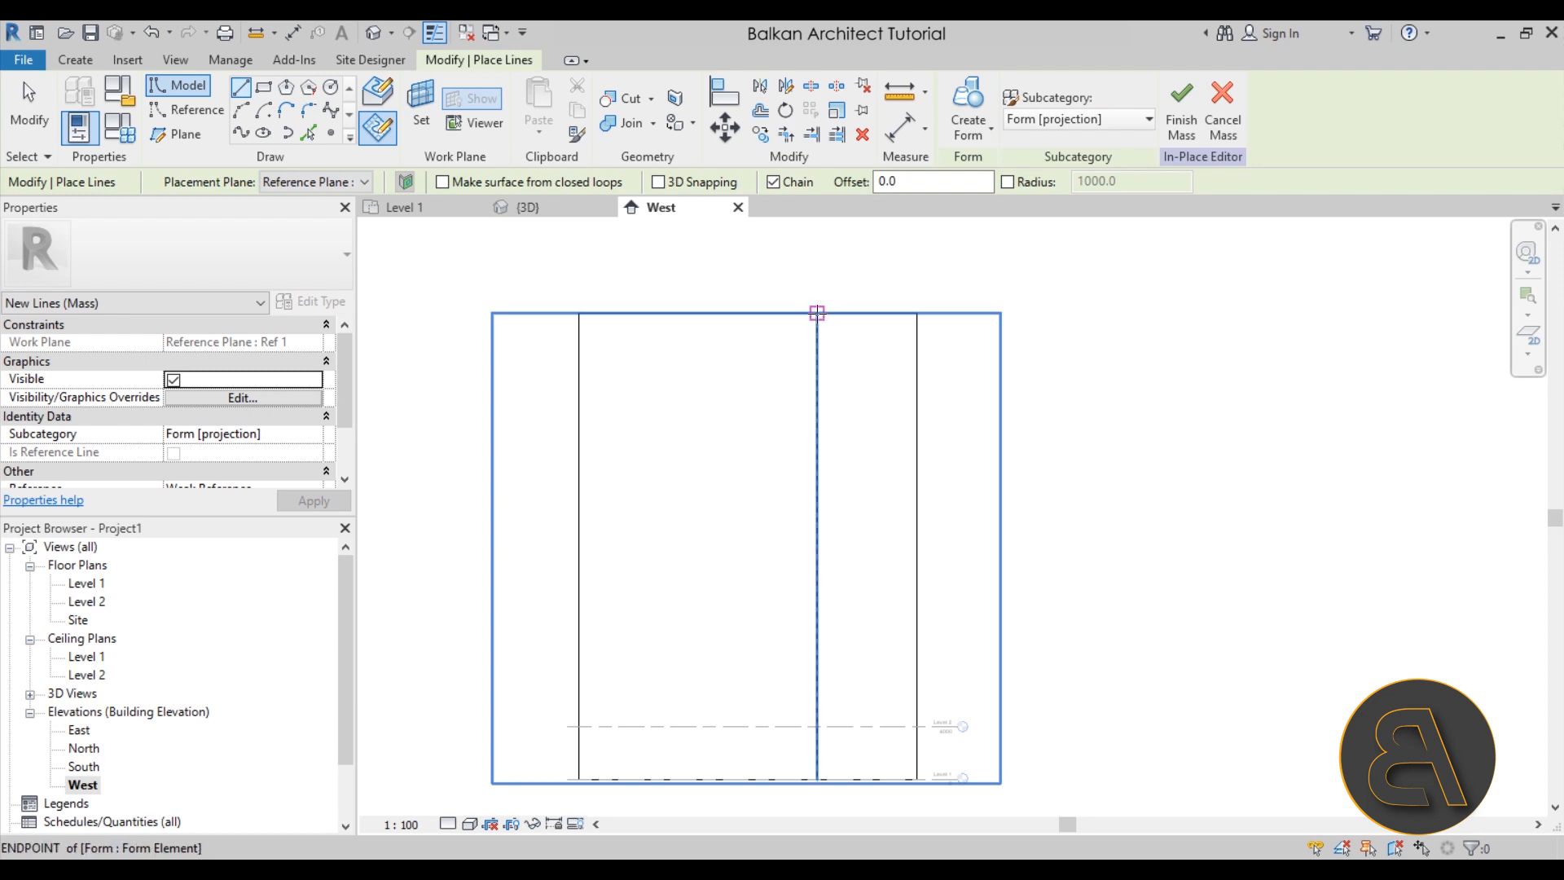
pyautogui.moveTo(667, 406); pyautogui.dragTo(701, 437, button='middle')
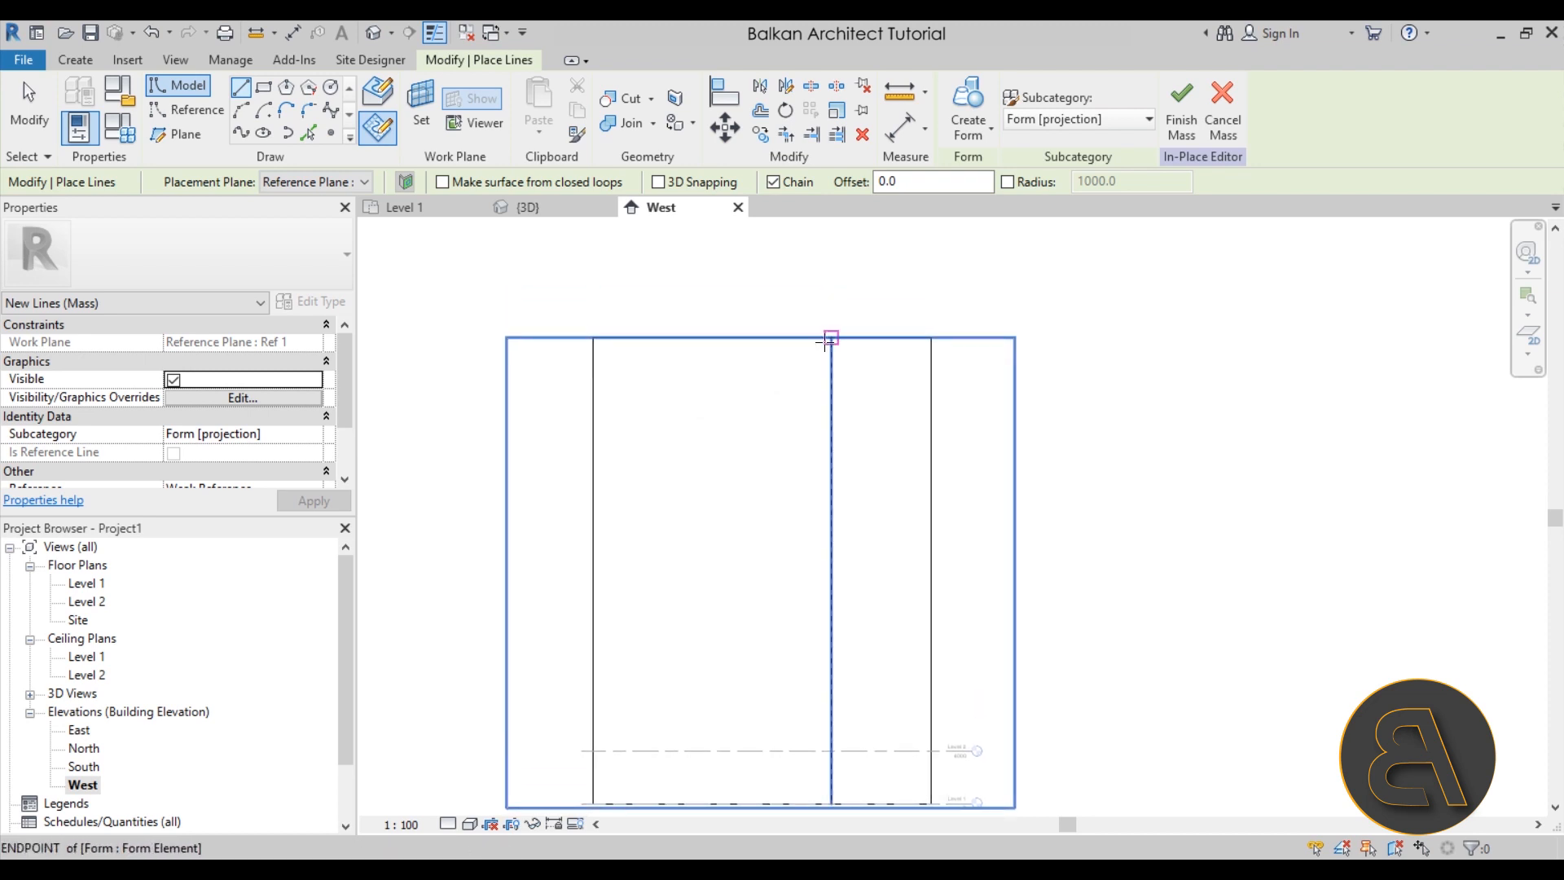
pyautogui.scroll(-2, 829, 326)
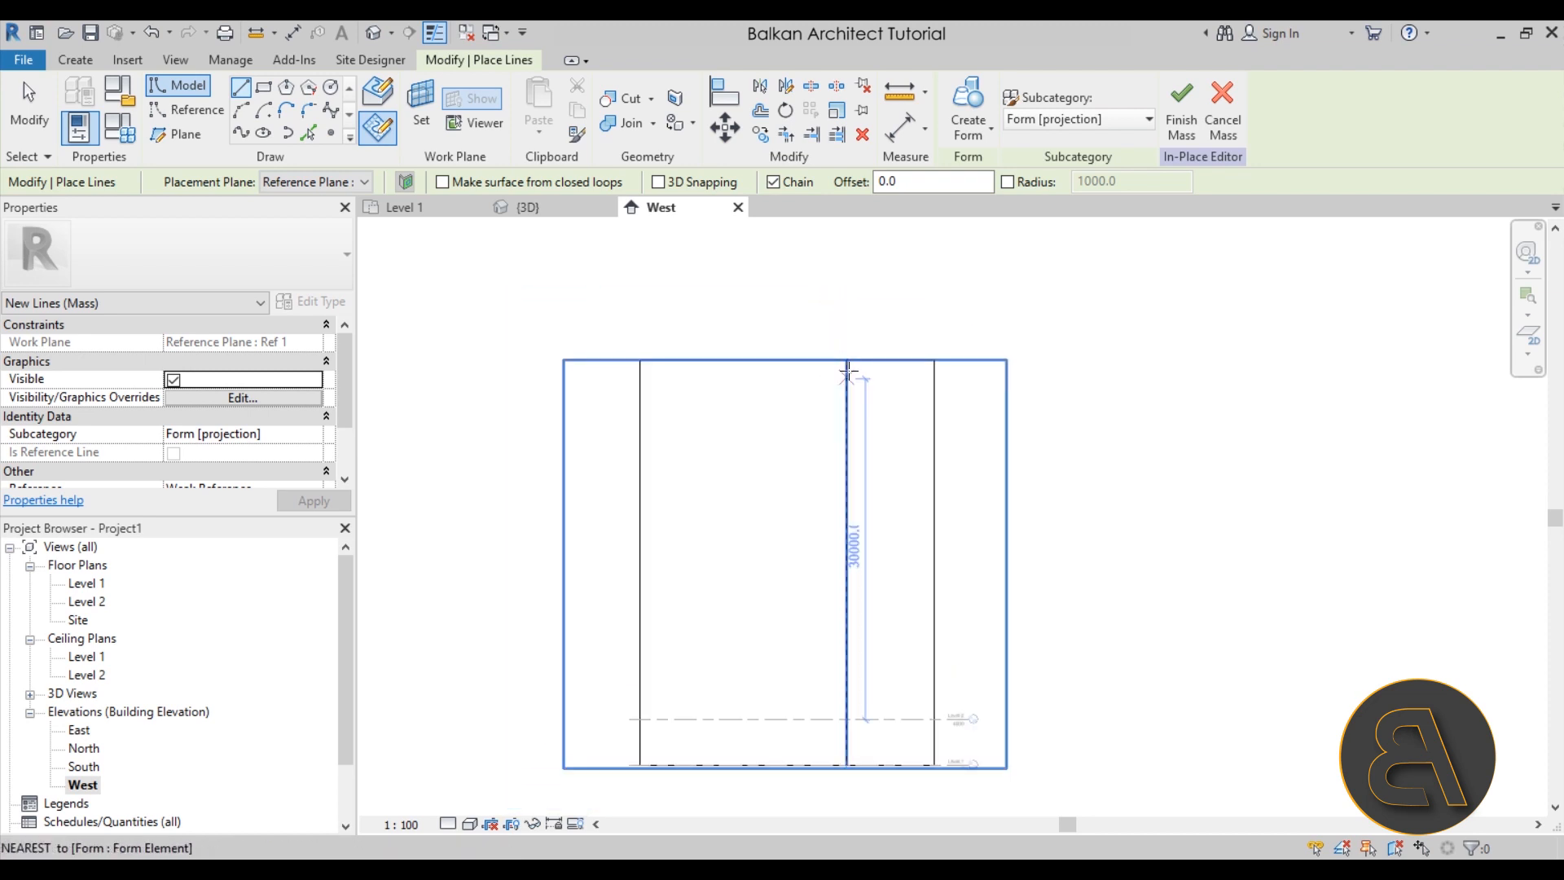
pyautogui.click(846, 361)
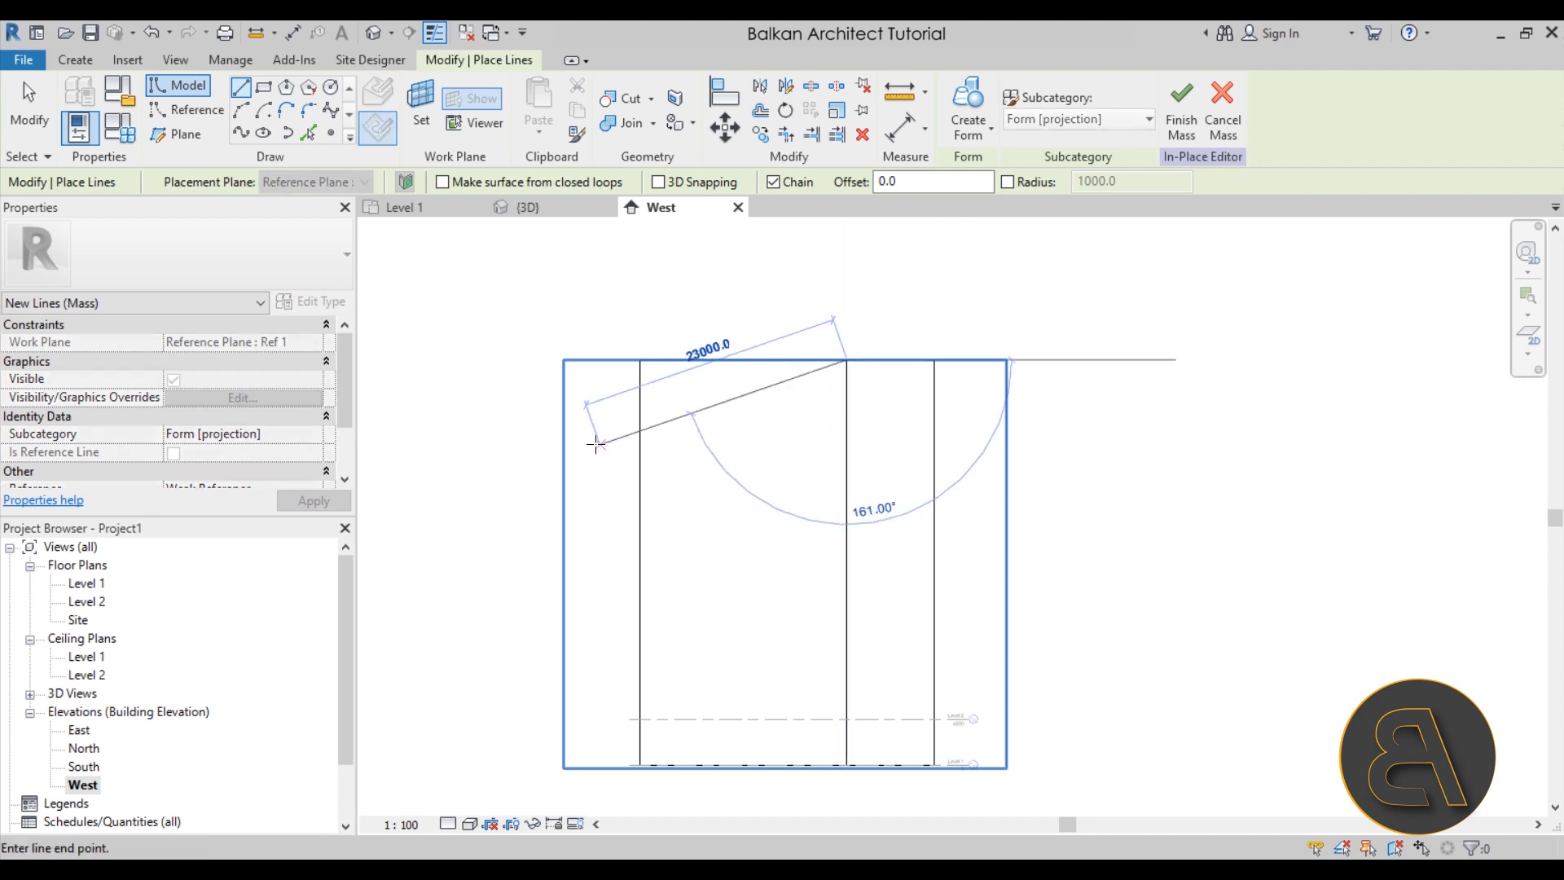
pyautogui.click(639, 415)
pyautogui.click(934, 415)
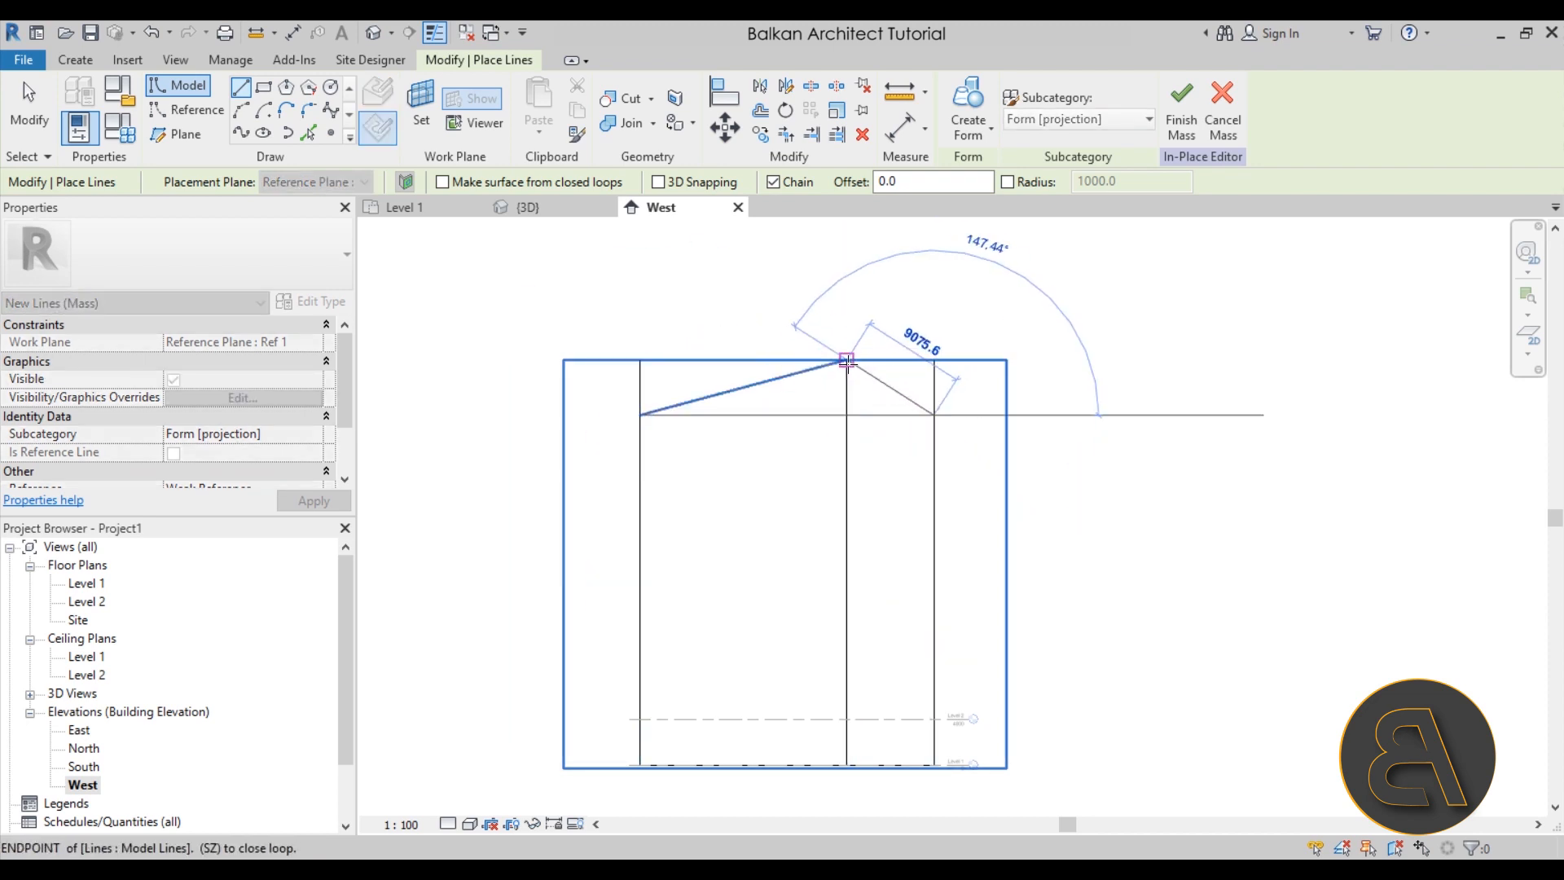
pyautogui.click(847, 361)
pyautogui.scroll(3, 978, 432)
pyautogui.scroll(-3, 967, 454)
pyautogui.moveTo(875, 470); pyautogui.dragTo(984, 562, button='middle')
pyautogui.press('Escape')
pyautogui.press('Escape')
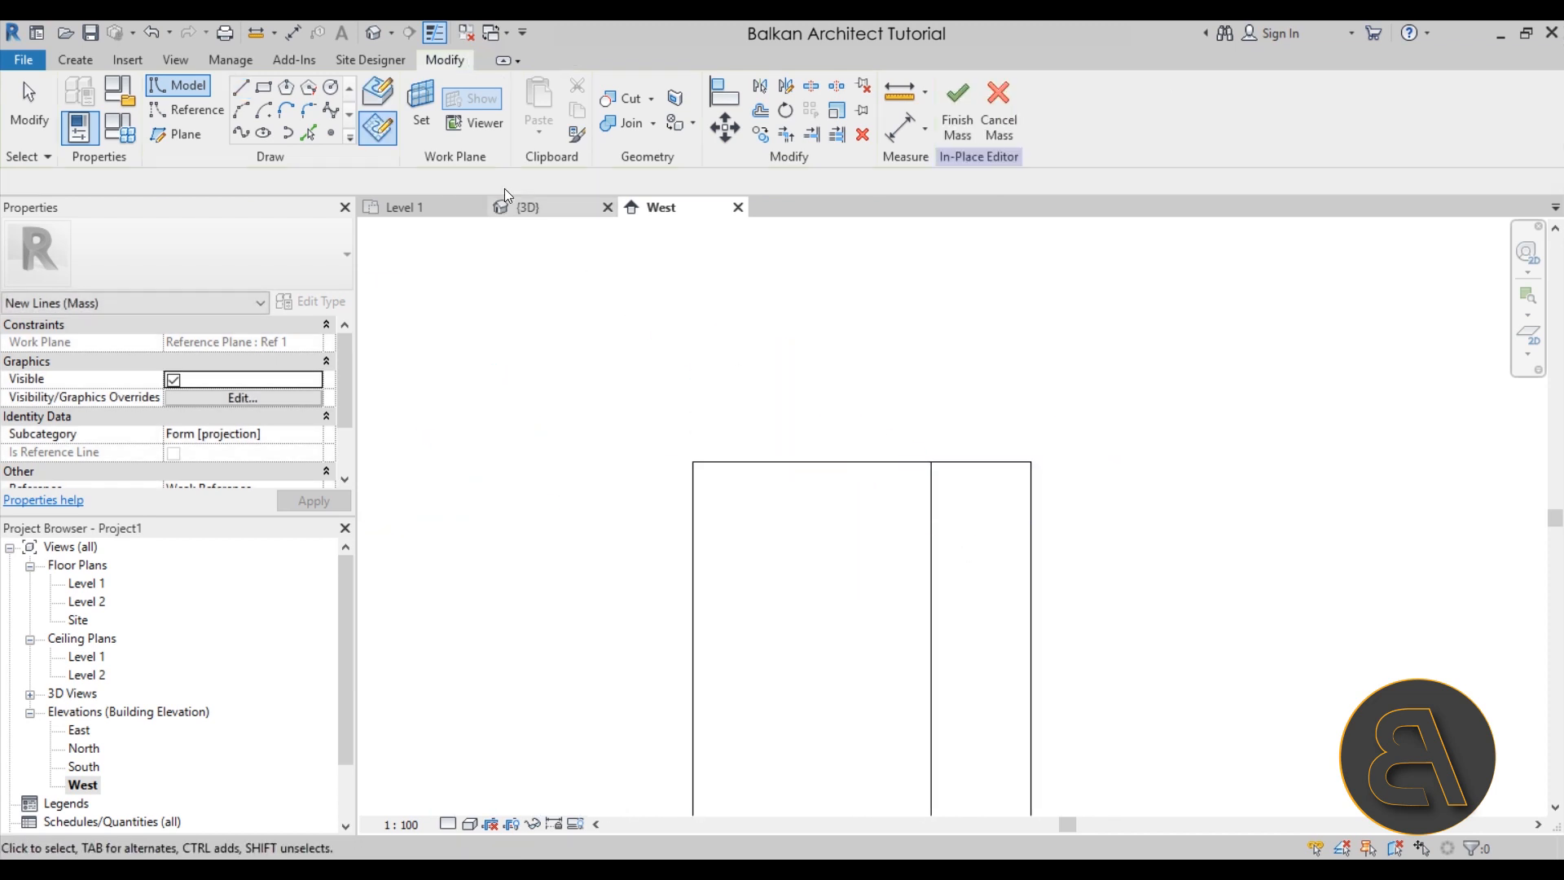
# - Set the West elevation's visual style to Wireframe
pyautogui.scroll(-1, 660, 495)
pyautogui.moveTo(663, 499); pyautogui.dragTo(575, 377, button='middle')
pyautogui.click(471, 824)
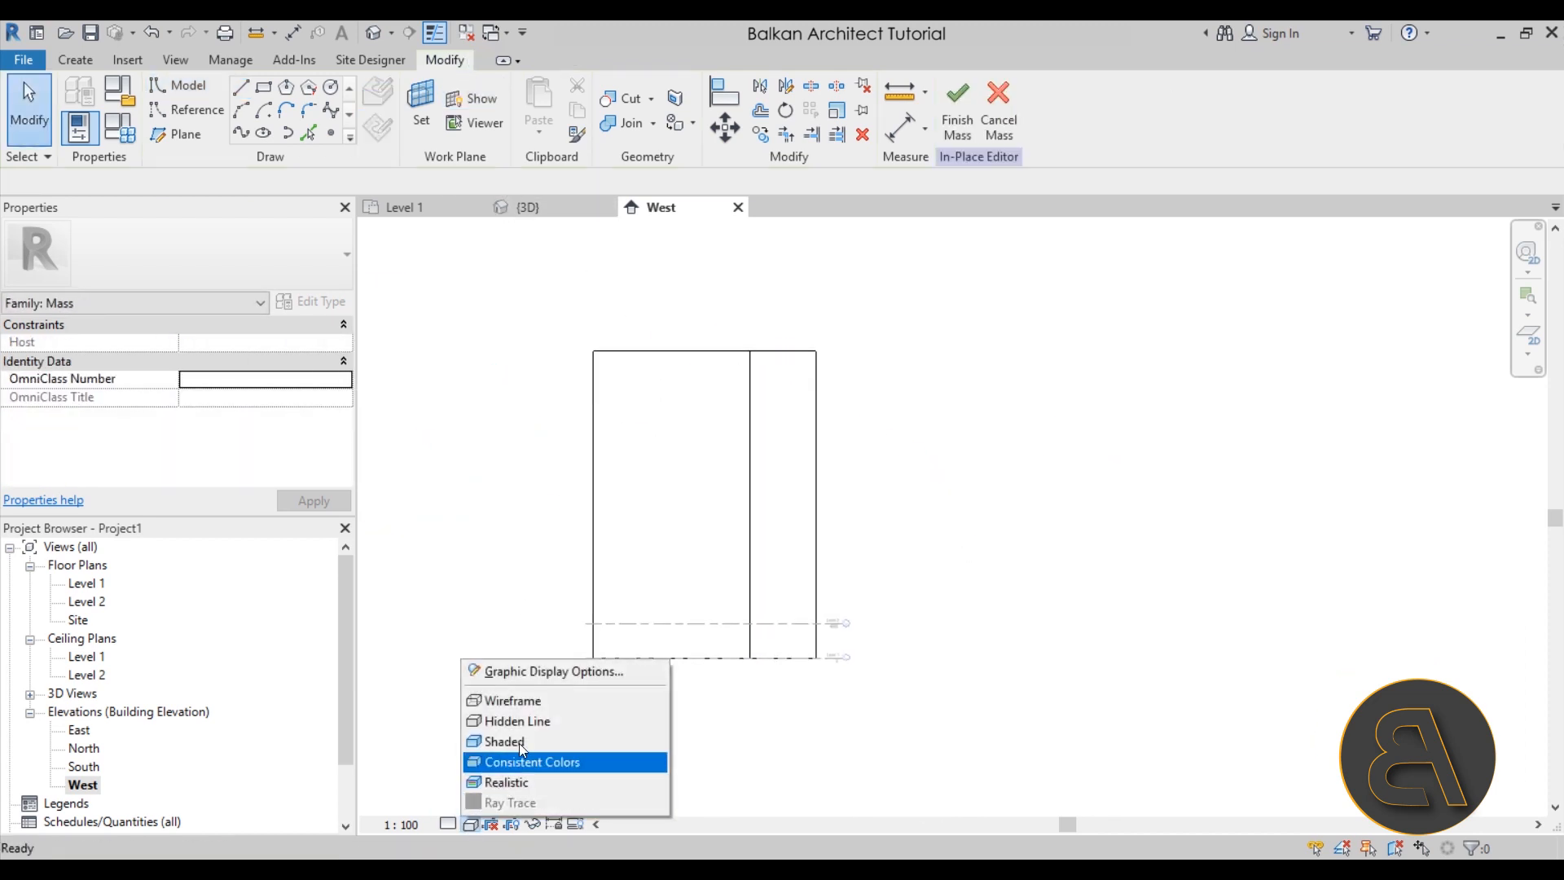
pyautogui.click(520, 697)
# - Try moving the triangle's horizontal base line downward, and undo the move
pyautogui.scroll(1, 625, 391)
pyautogui.press('Tab')
pyautogui.click(782, 419)
pyautogui.press('Escape')
pyautogui.click(768, 419)
pyautogui.moveTo(754, 418); pyautogui.dragTo(751, 458)
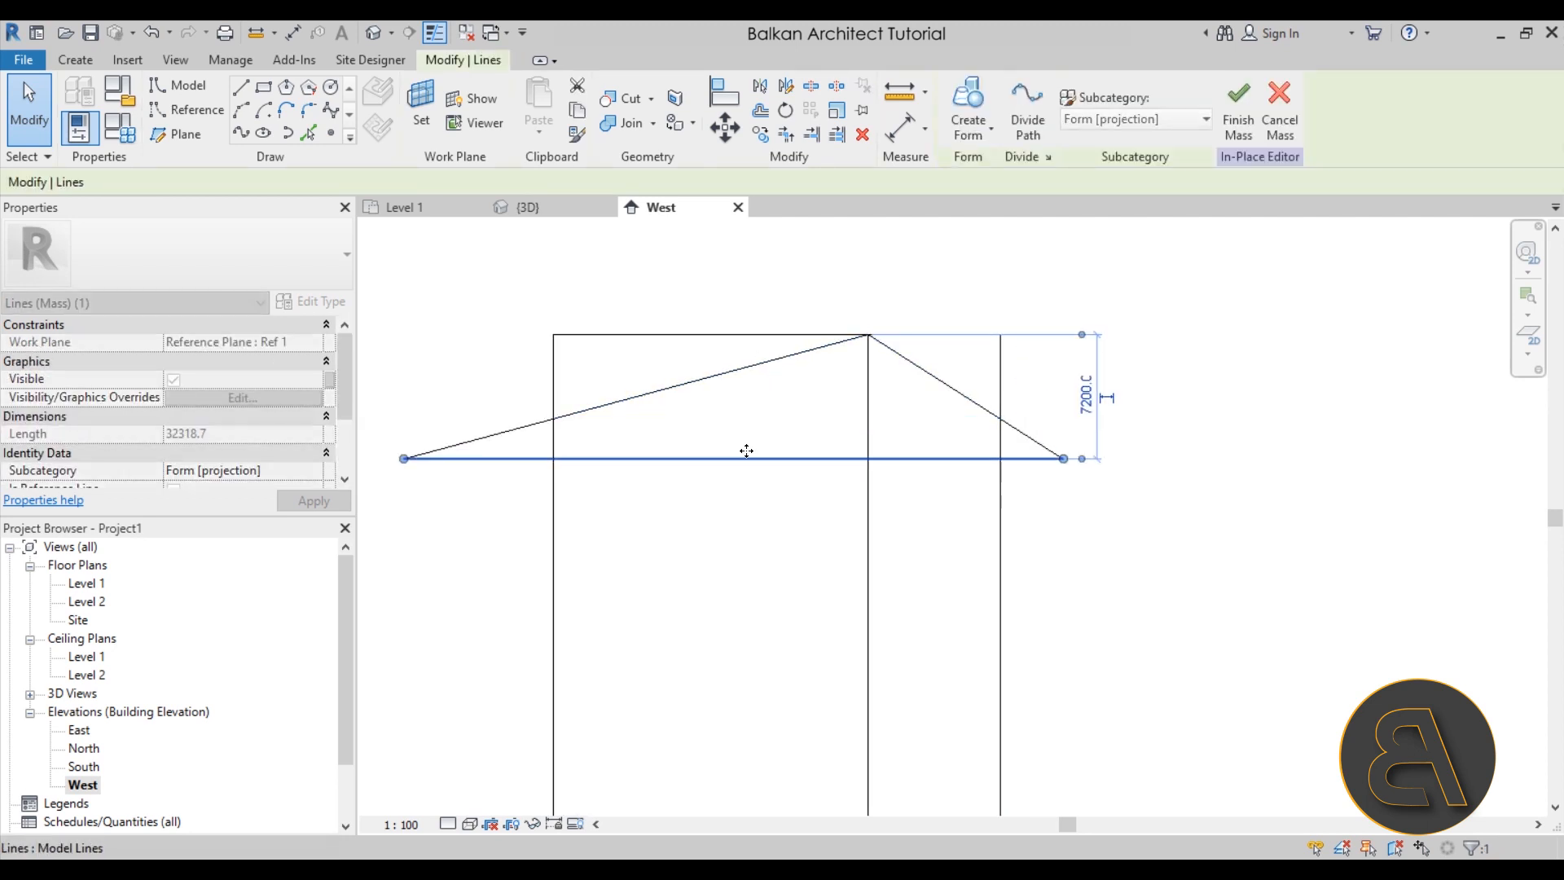
pyautogui.click(149, 31)
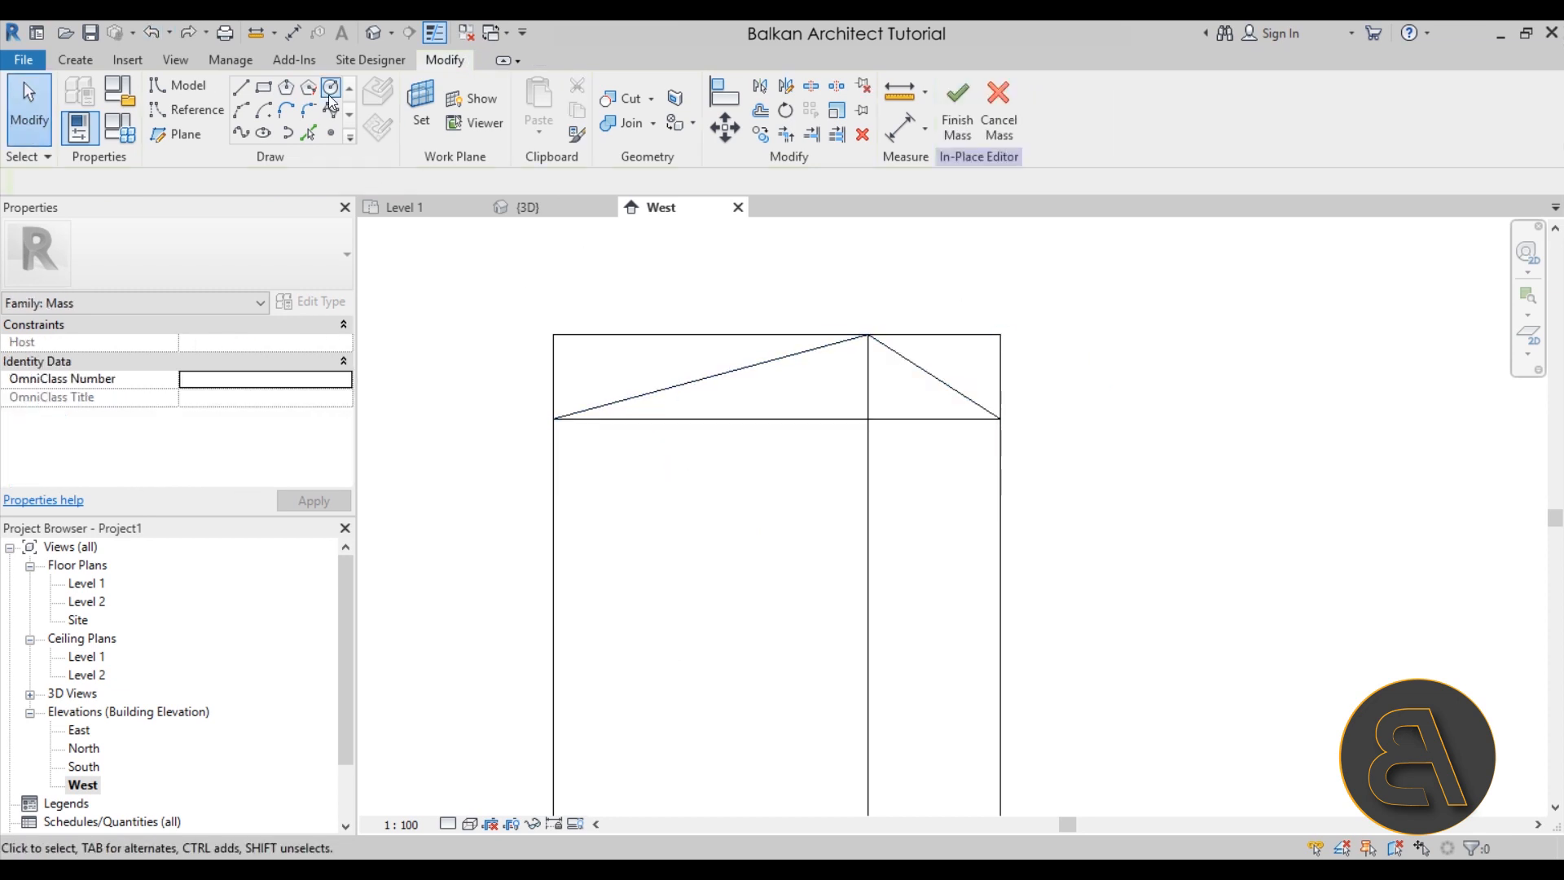
# - Open the 3D view and examine how the triangular profile sits inside the mass
pyautogui.click(371, 34)
pyautogui.keyDown('shift'); pyautogui.moveTo(883, 306); pyautogui.dragTo(1025, 181, button='middle'); pyautogui.keyUp('shift')
pyautogui.keyDown('shift'); pyautogui.moveTo(932, 366); pyautogui.dragTo(899, 332, button='middle'); pyautogui.keyUp('shift')
pyautogui.scroll(3, 887, 329)
pyautogui.click(887, 329)
pyautogui.keyDown('shift'); pyautogui.moveTo(896, 462); pyautogui.dragTo(928, 368, button='middle'); pyautogui.keyUp('shift')
pyautogui.click(934, 385)
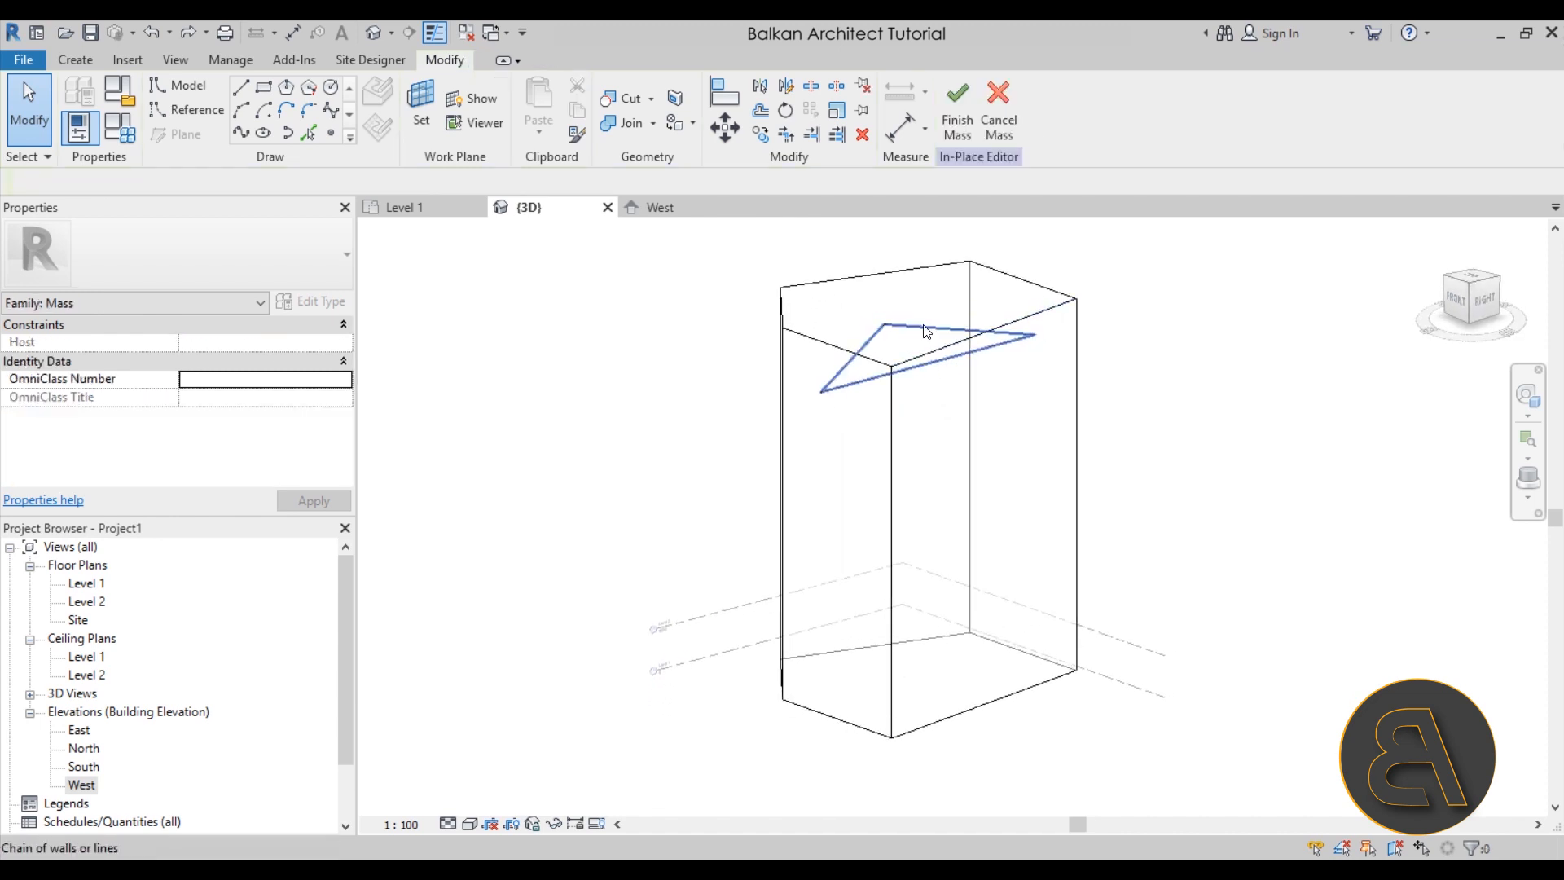
pyautogui.click(920, 330)
pyautogui.press('Escape')
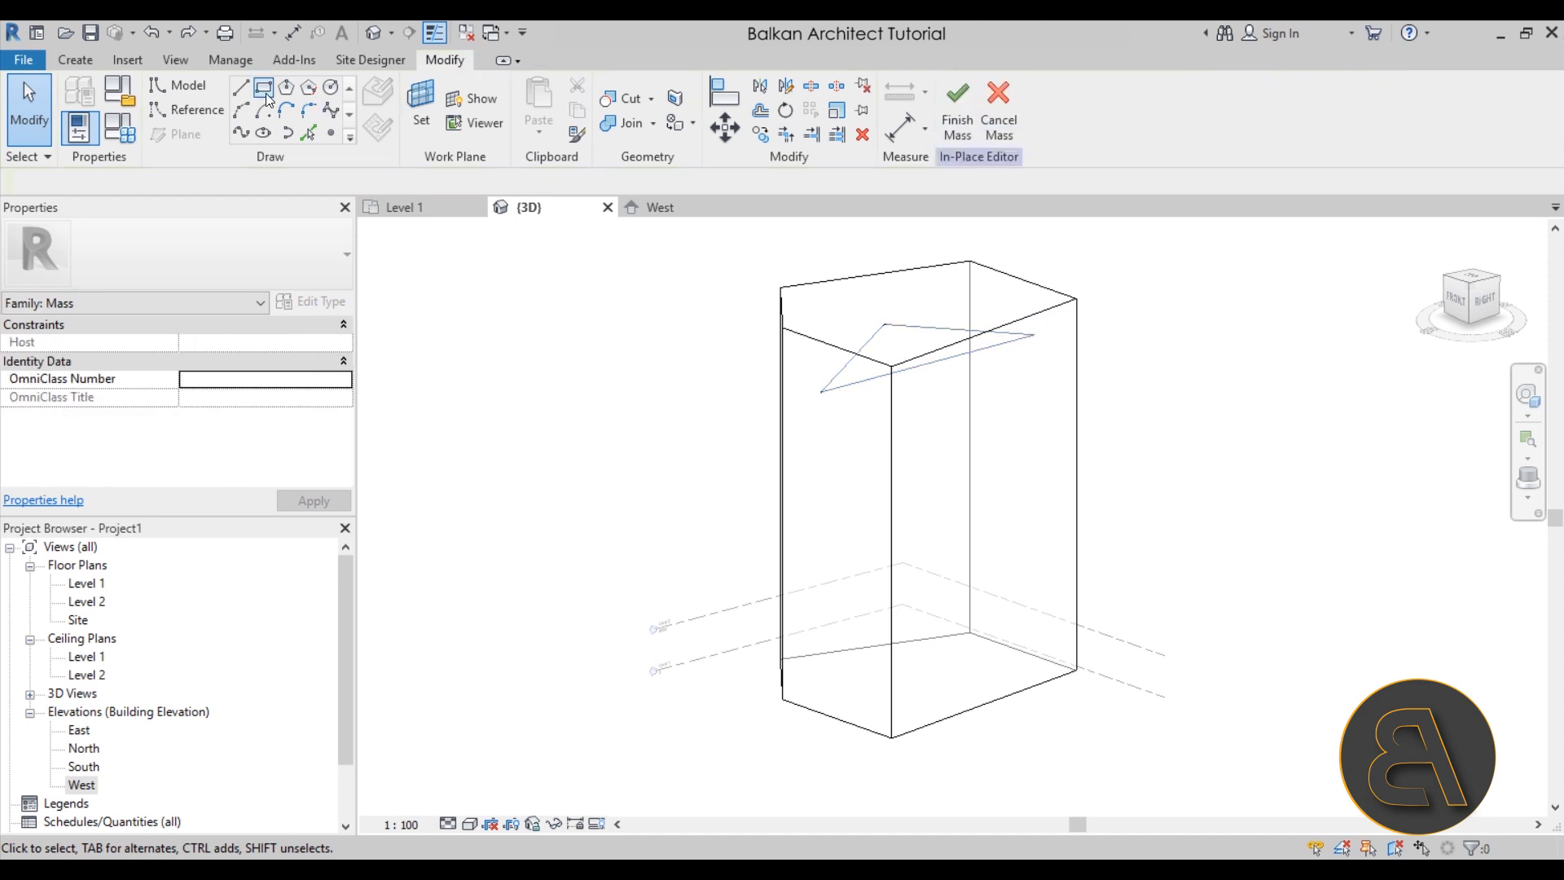
# - Draw a chain of lines on Reference Plane : Ref 1 from one base corner of the triangle, up around the mass's top, to the other
pyautogui.click(238, 88)
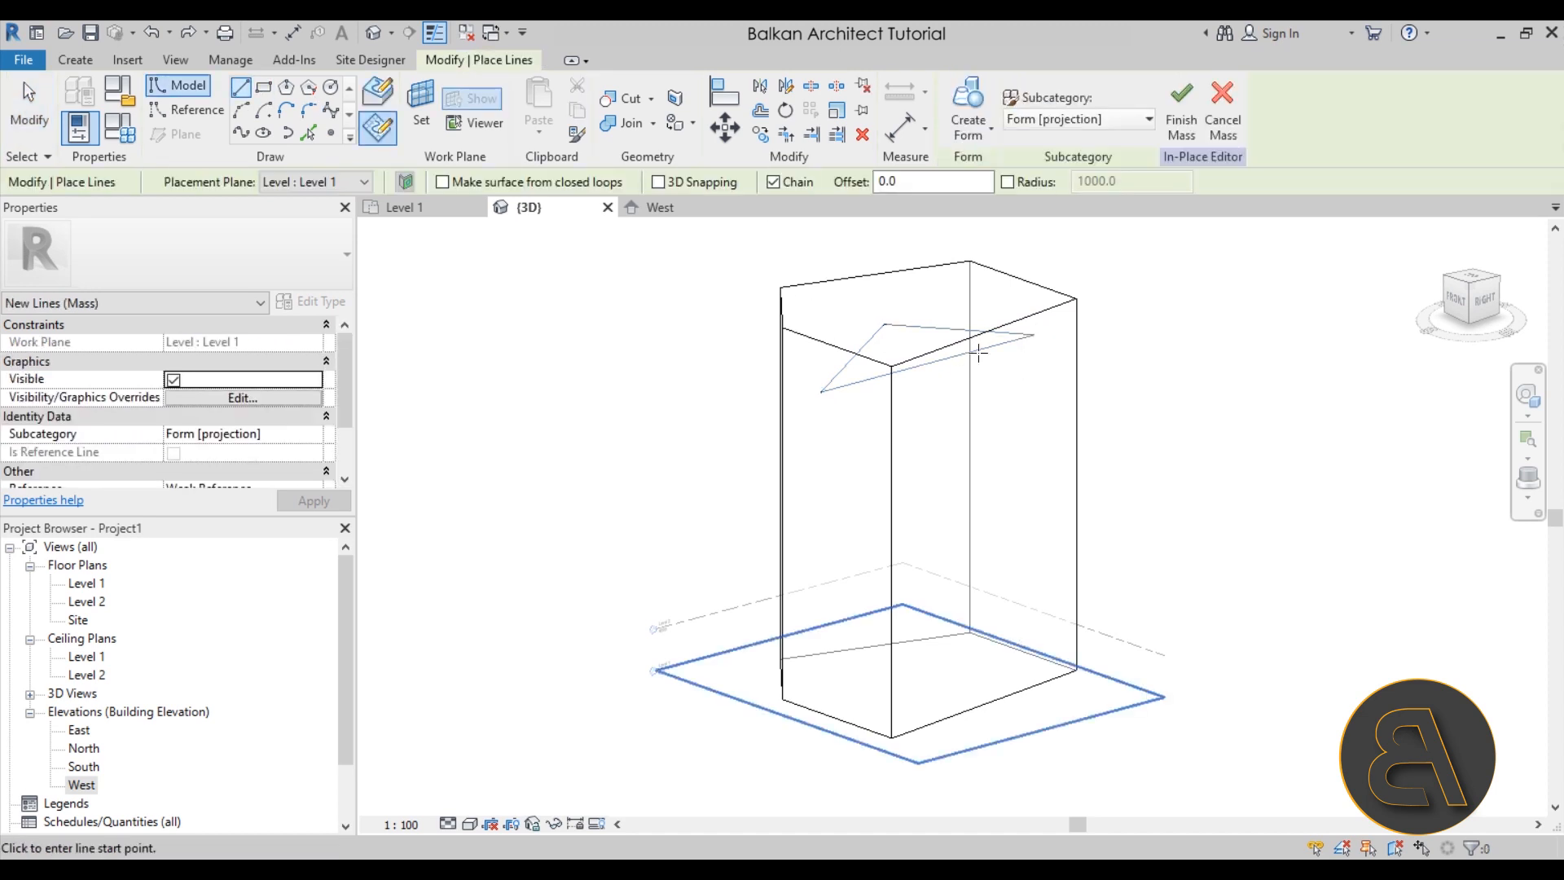
pyautogui.click(305, 182)
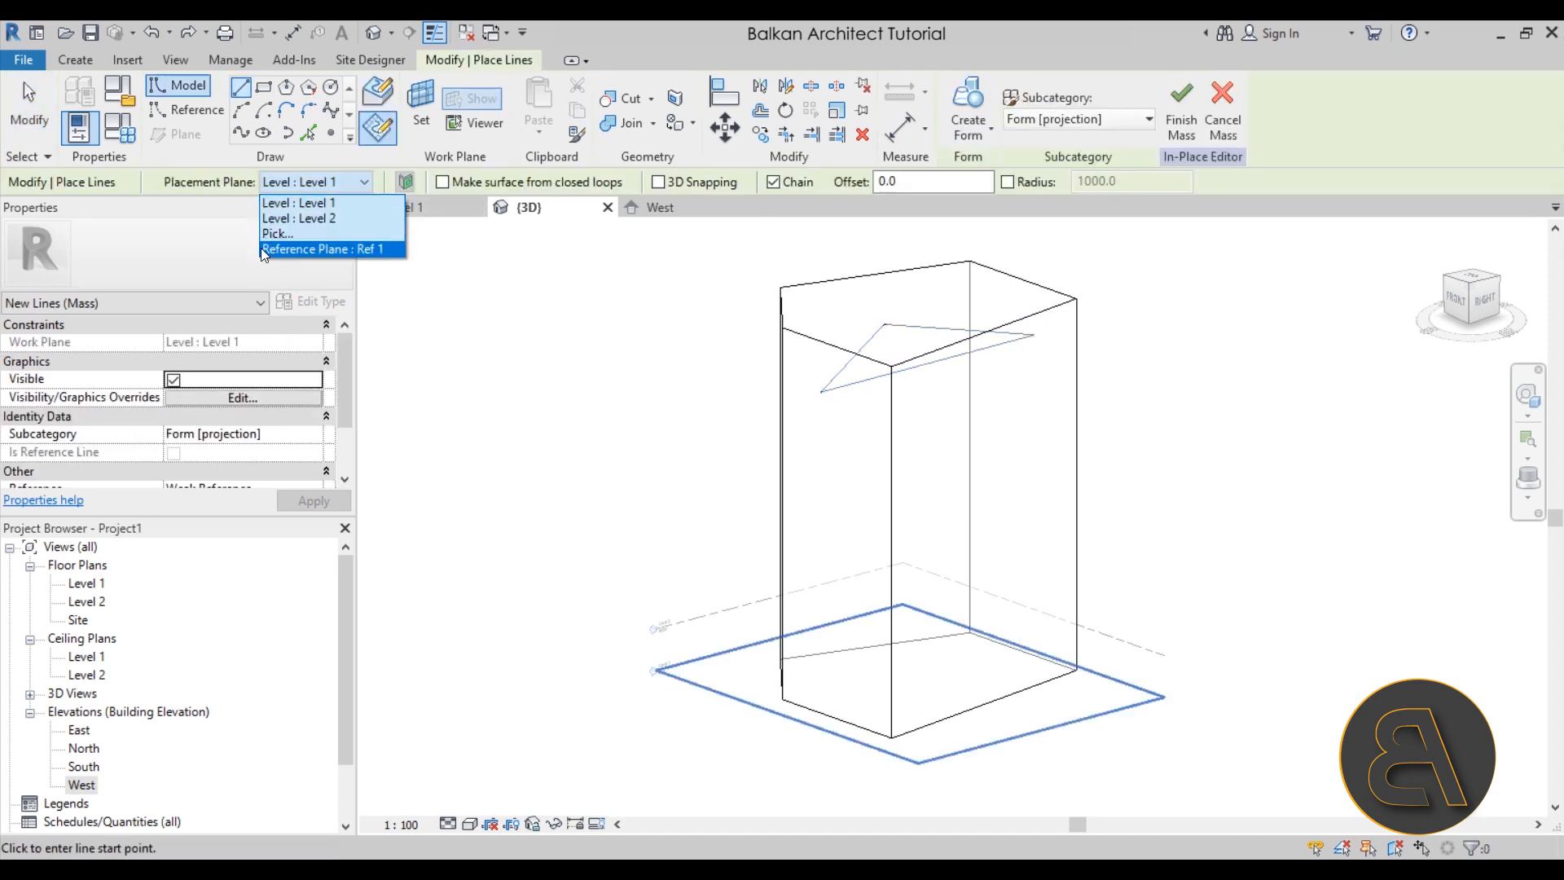
pyautogui.click(291, 249)
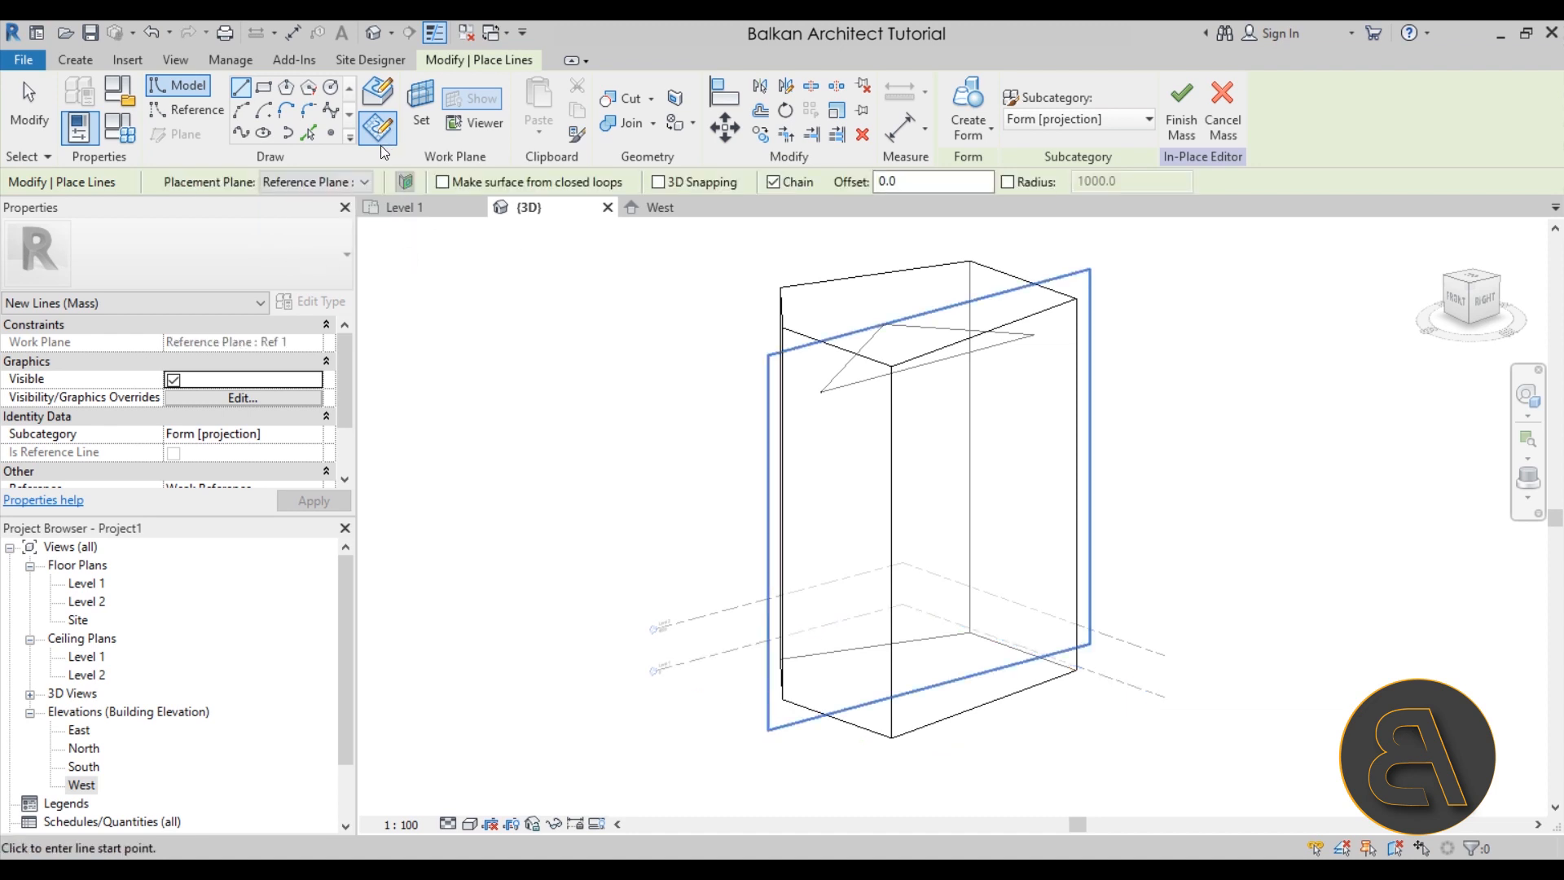
pyautogui.keyDown('shift'); pyautogui.moveTo(1112, 549); pyautogui.dragTo(1018, 544, button='middle'); pyautogui.keyUp('shift')
pyautogui.click(1061, 346)
pyautogui.scroll(-1, 1061, 346)
pyautogui.scroll(-1, 1061, 346)
pyautogui.moveTo(1061, 346); pyautogui.dragTo(1014, 454, button='middle')
pyautogui.click(1050, 371)
pyautogui.click(888, 348)
pyautogui.click(746, 404)
pyautogui.click(837, 475)
pyautogui.click(1023, 437)
pyautogui.press('Escape')
pyautogui.press('Escape')
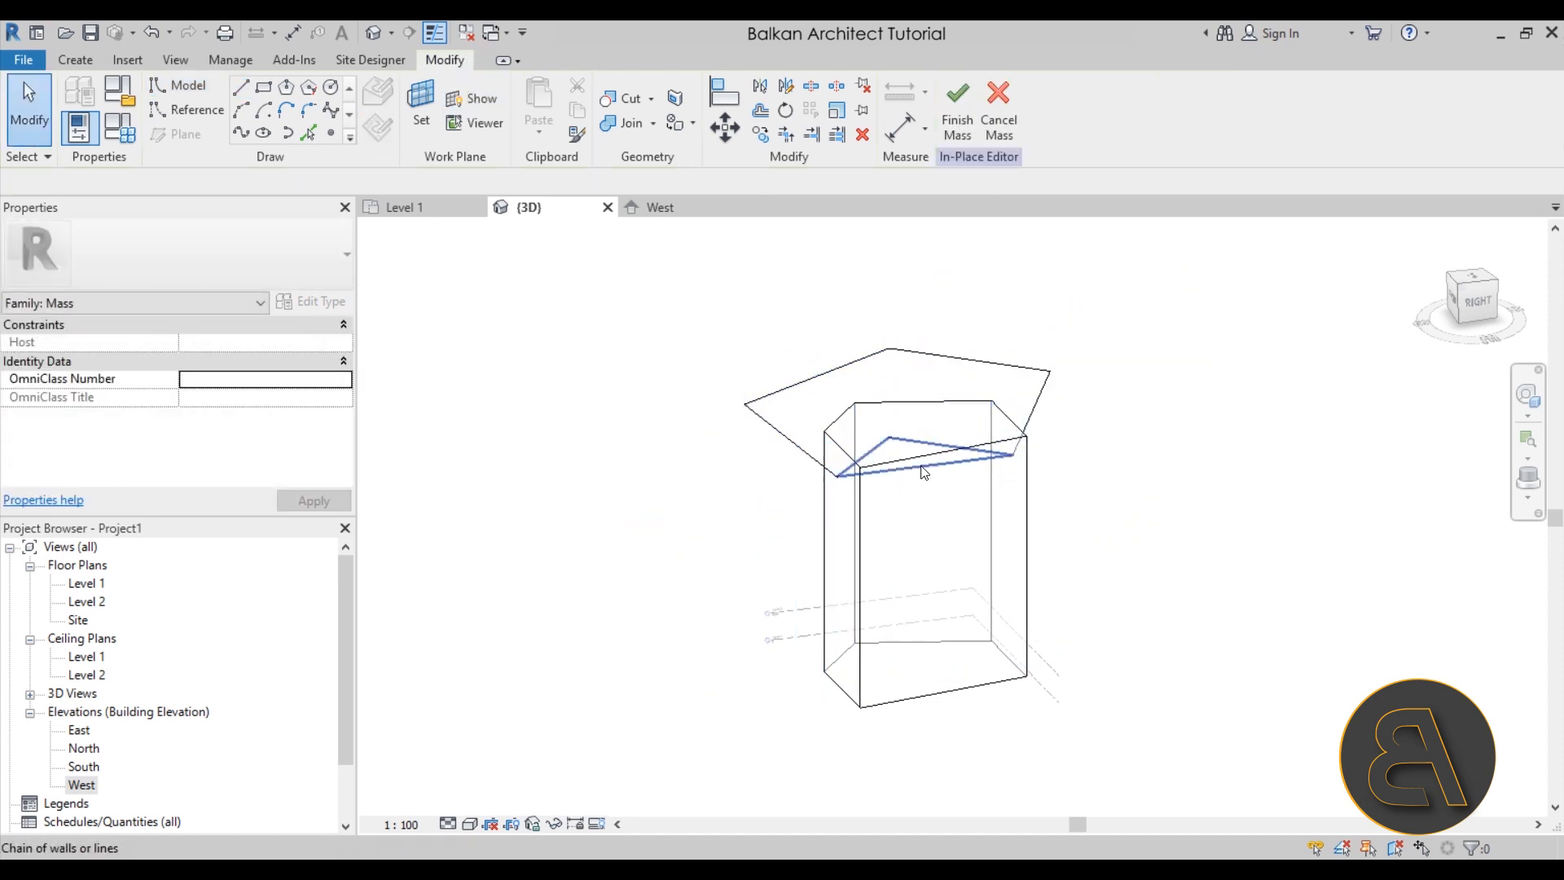
# - Delete the triangle's base line so that the two sloped lines and the outer chain form a single loop
pyautogui.click(923, 472)
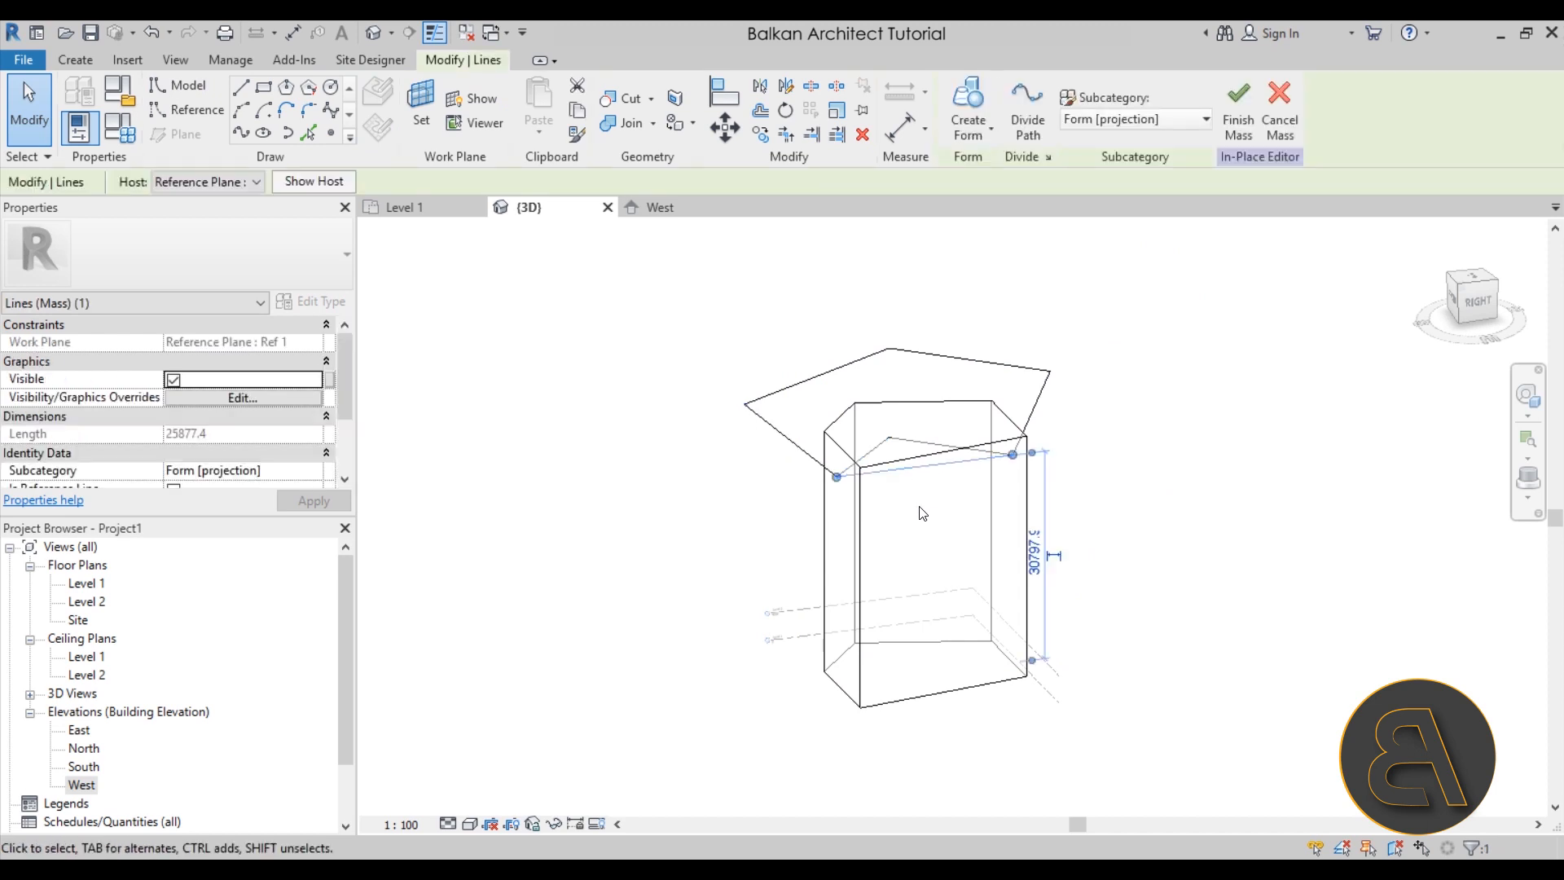
pyautogui.scroll(3, 972, 476)
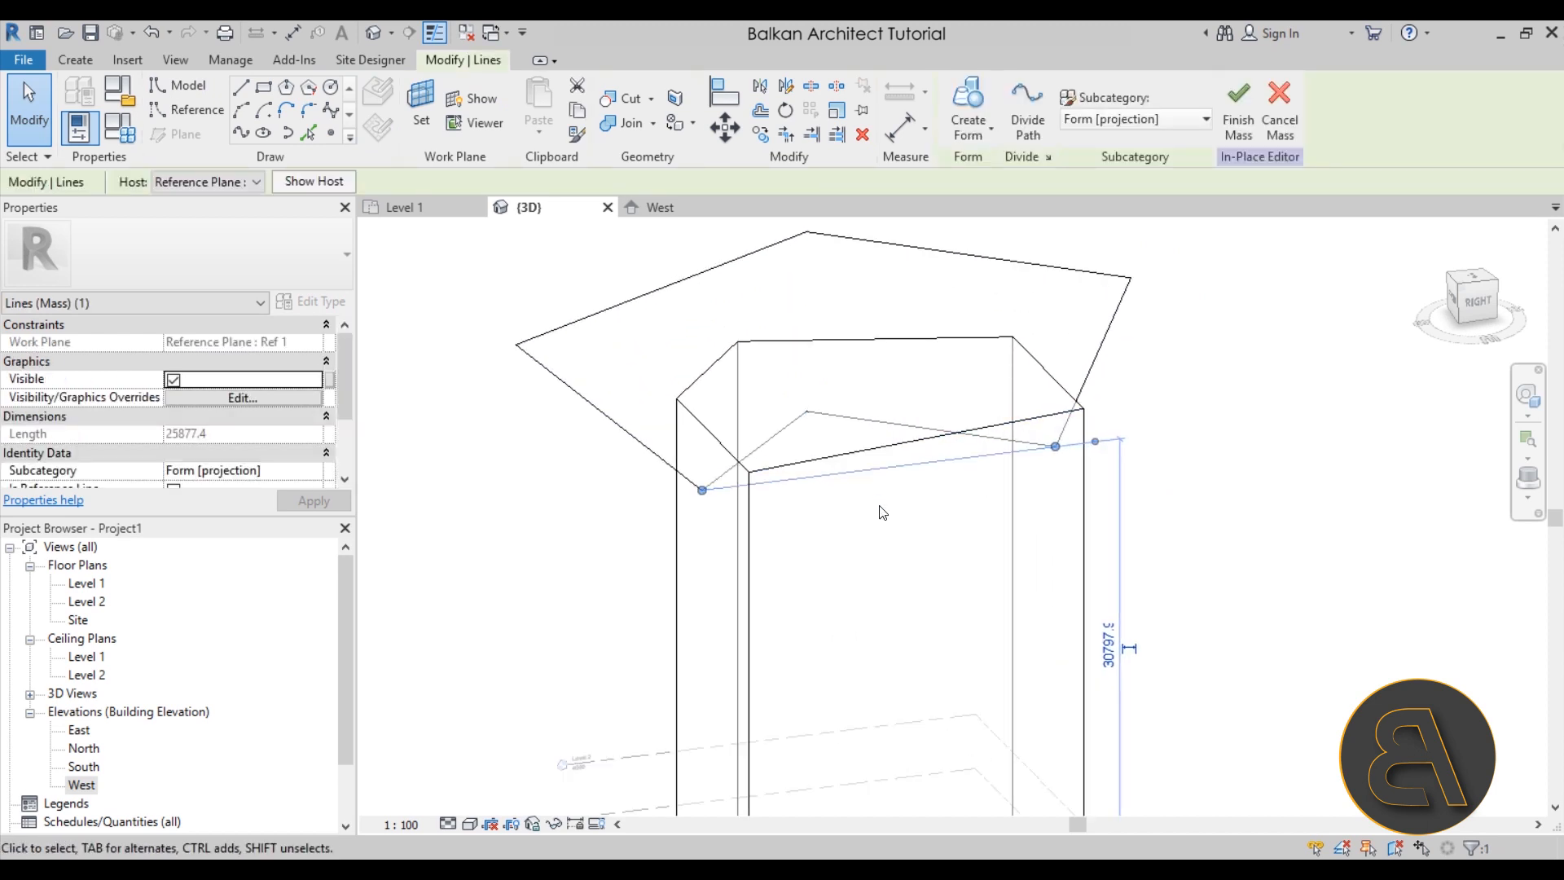
pyautogui.press('Escape')
pyautogui.scroll(-3, 883, 512)
# - Create a void form from the closed loop of six lines around the mass's top
pyautogui.keyDown('shift'); pyautogui.moveTo(714, 523); pyautogui.dragTo(853, 488, button='middle'); pyautogui.keyUp('shift')
pyautogui.press('Tab')
pyautogui.click(819, 362)
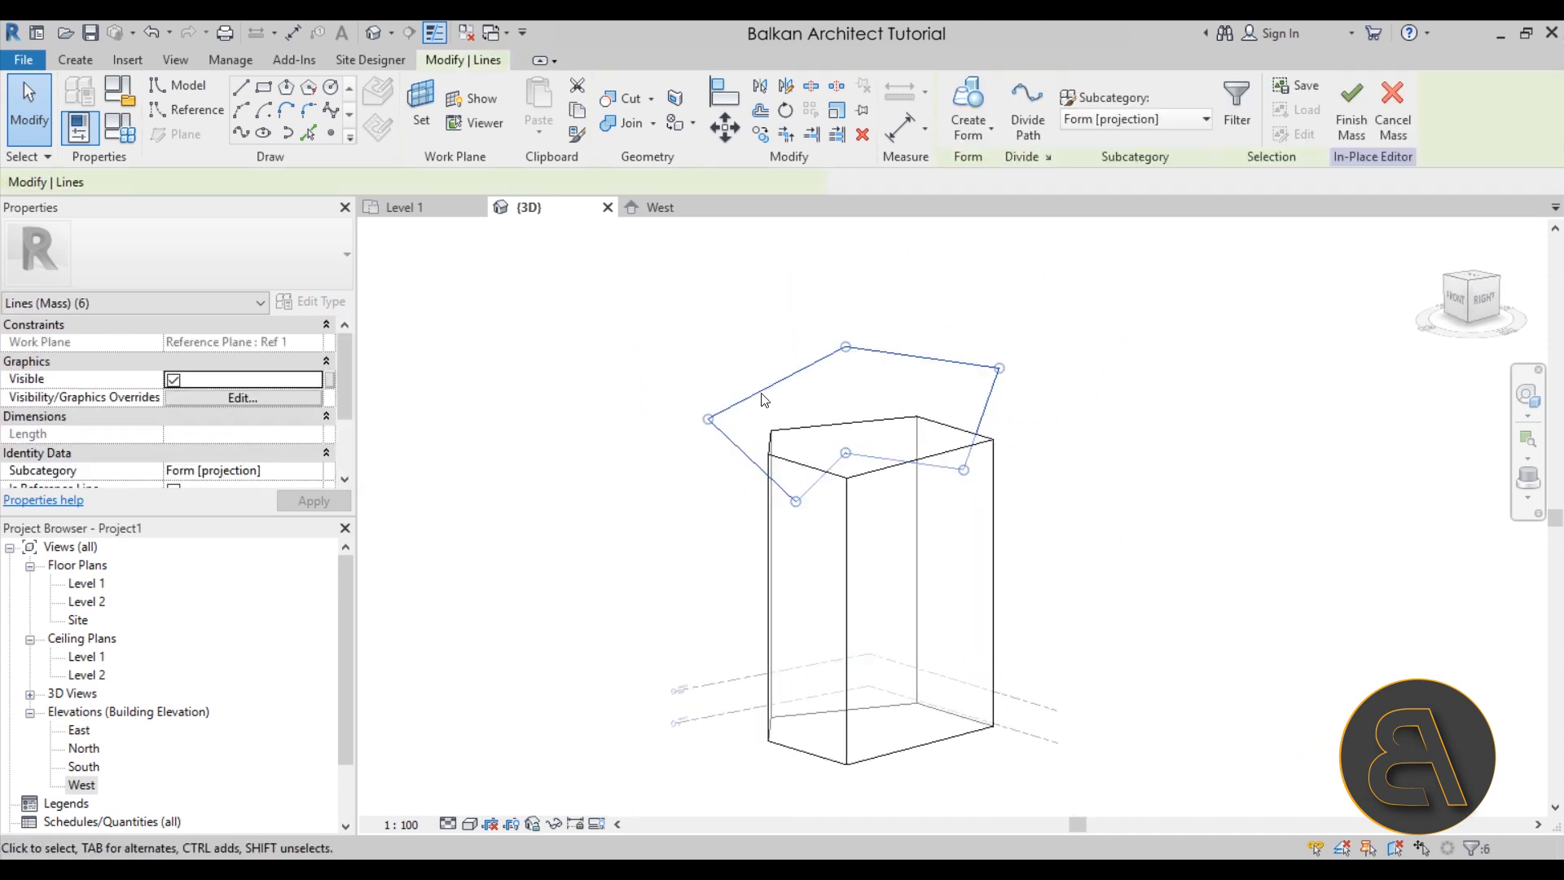
pyautogui.click(962, 131)
pyautogui.click(1003, 209)
pyautogui.keyDown('shift'); pyautogui.moveTo(798, 444); pyautogui.dragTo(829, 473, button='middle'); pyautogui.keyUp('shift')
pyautogui.press('Escape')
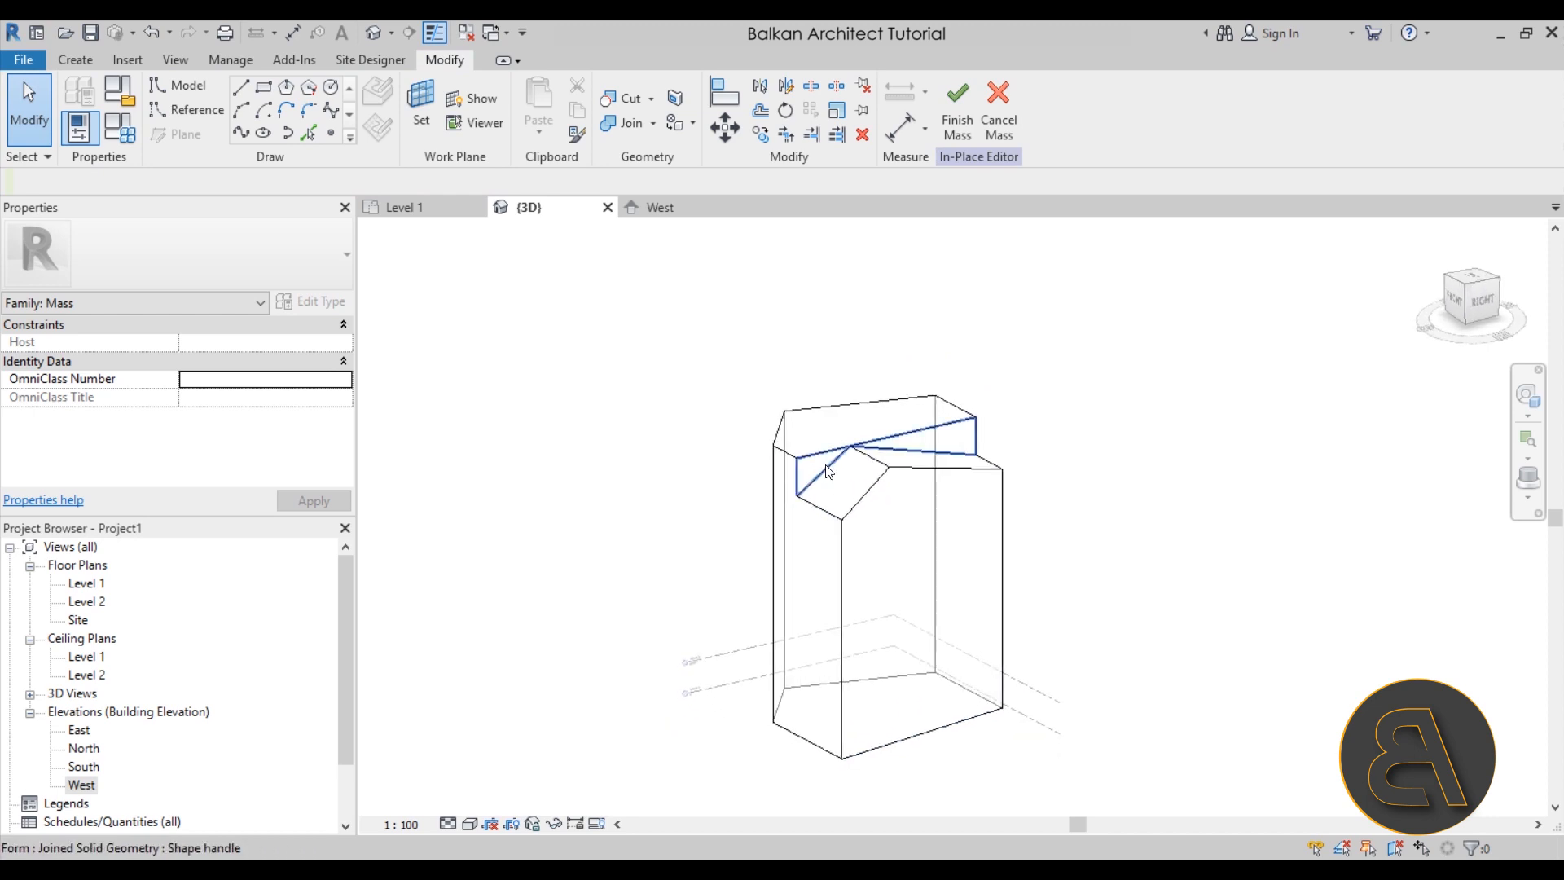
# - Select the void form and extend its end face past the mass so that it cuts the full roof into two slopes
pyautogui.press('Tab')
pyautogui.press('Tab')
pyautogui.press('Tab')
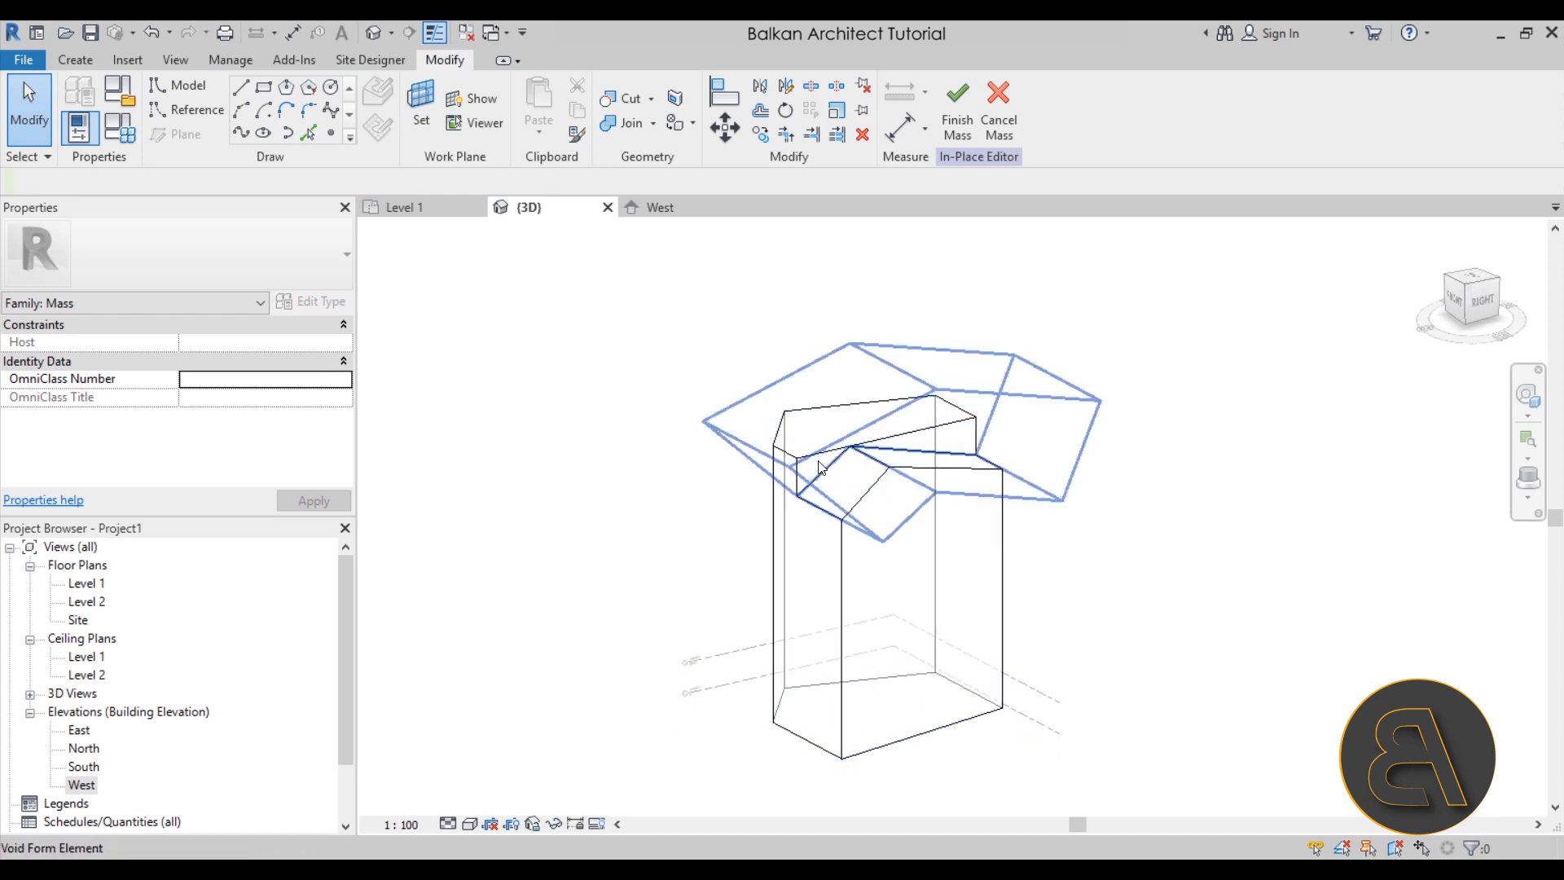
pyautogui.click(818, 465)
pyautogui.keyDown('shift'); pyautogui.moveTo(701, 545); pyautogui.dragTo(1035, 447, button='middle'); pyautogui.keyUp('shift')
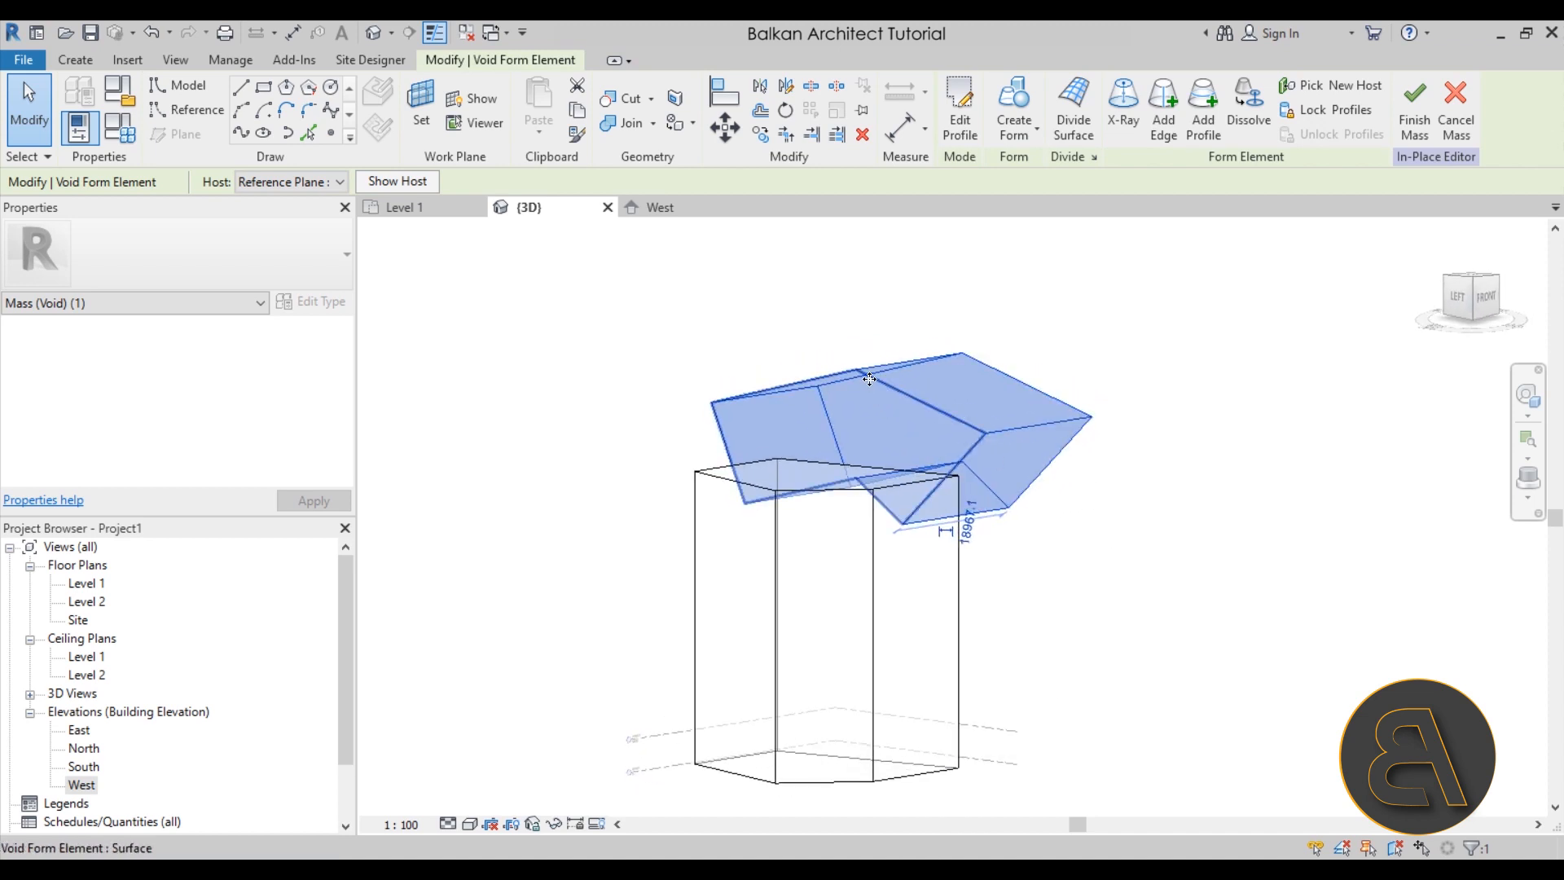
pyautogui.click(869, 379)
pyautogui.keyDown('shift'); pyautogui.moveTo(869, 378); pyautogui.dragTo(814, 488, button='middle'); pyautogui.keyUp('shift')
pyautogui.click(535, 597)
pyautogui.keyDown('shift'); pyautogui.moveTo(794, 399); pyautogui.dragTo(642, 641, button='middle'); pyautogui.keyUp('shift')
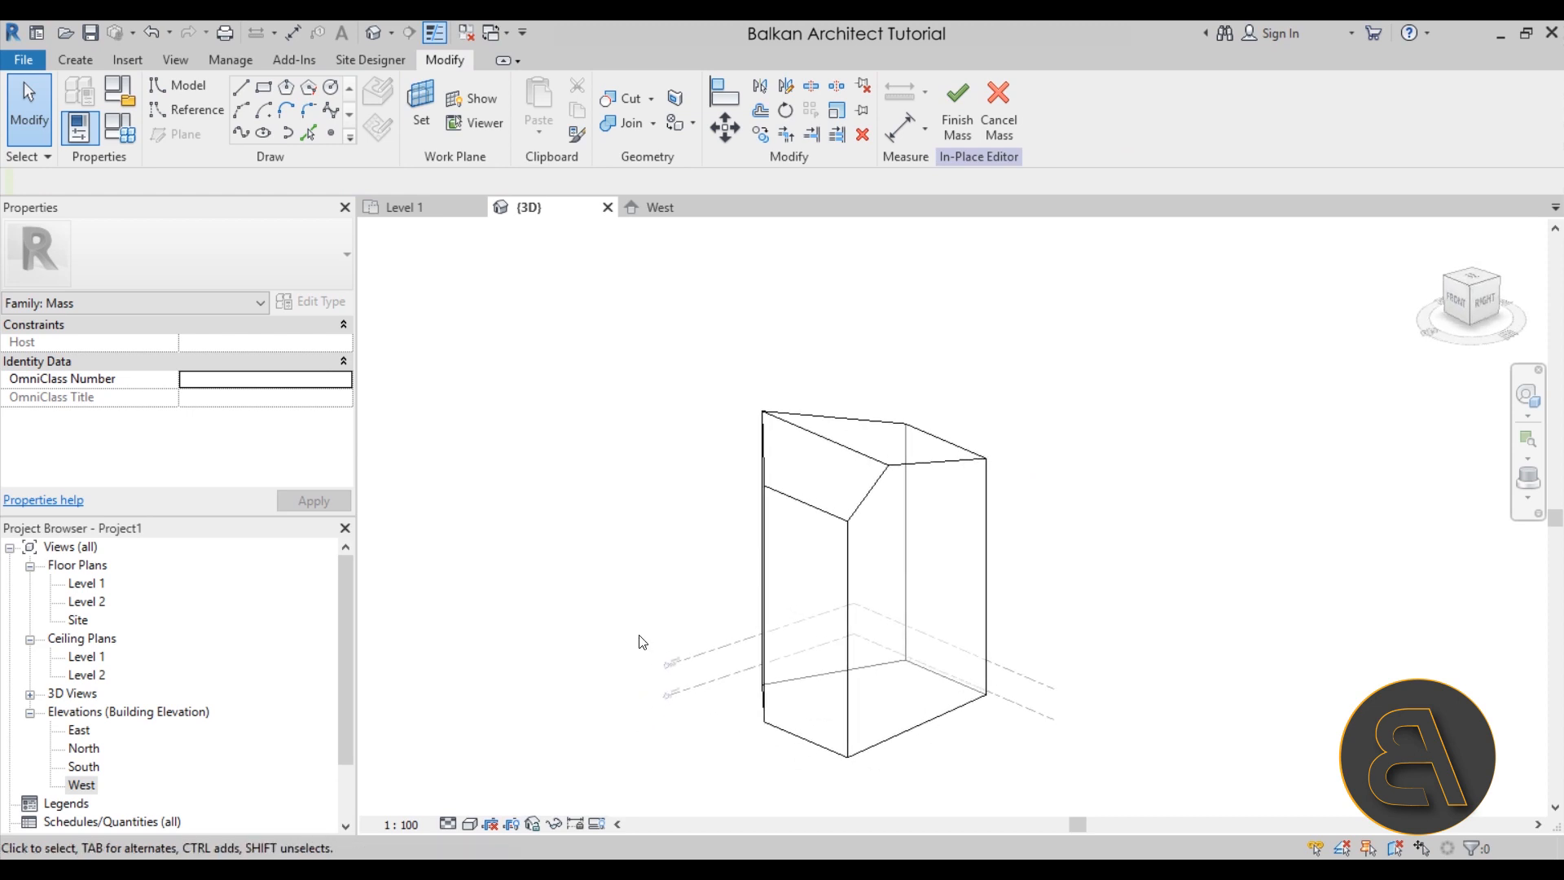
pyautogui.keyDown('shift'); pyautogui.moveTo(649, 630); pyautogui.dragTo(814, 578, button='middle'); pyautogui.keyUp('shift')
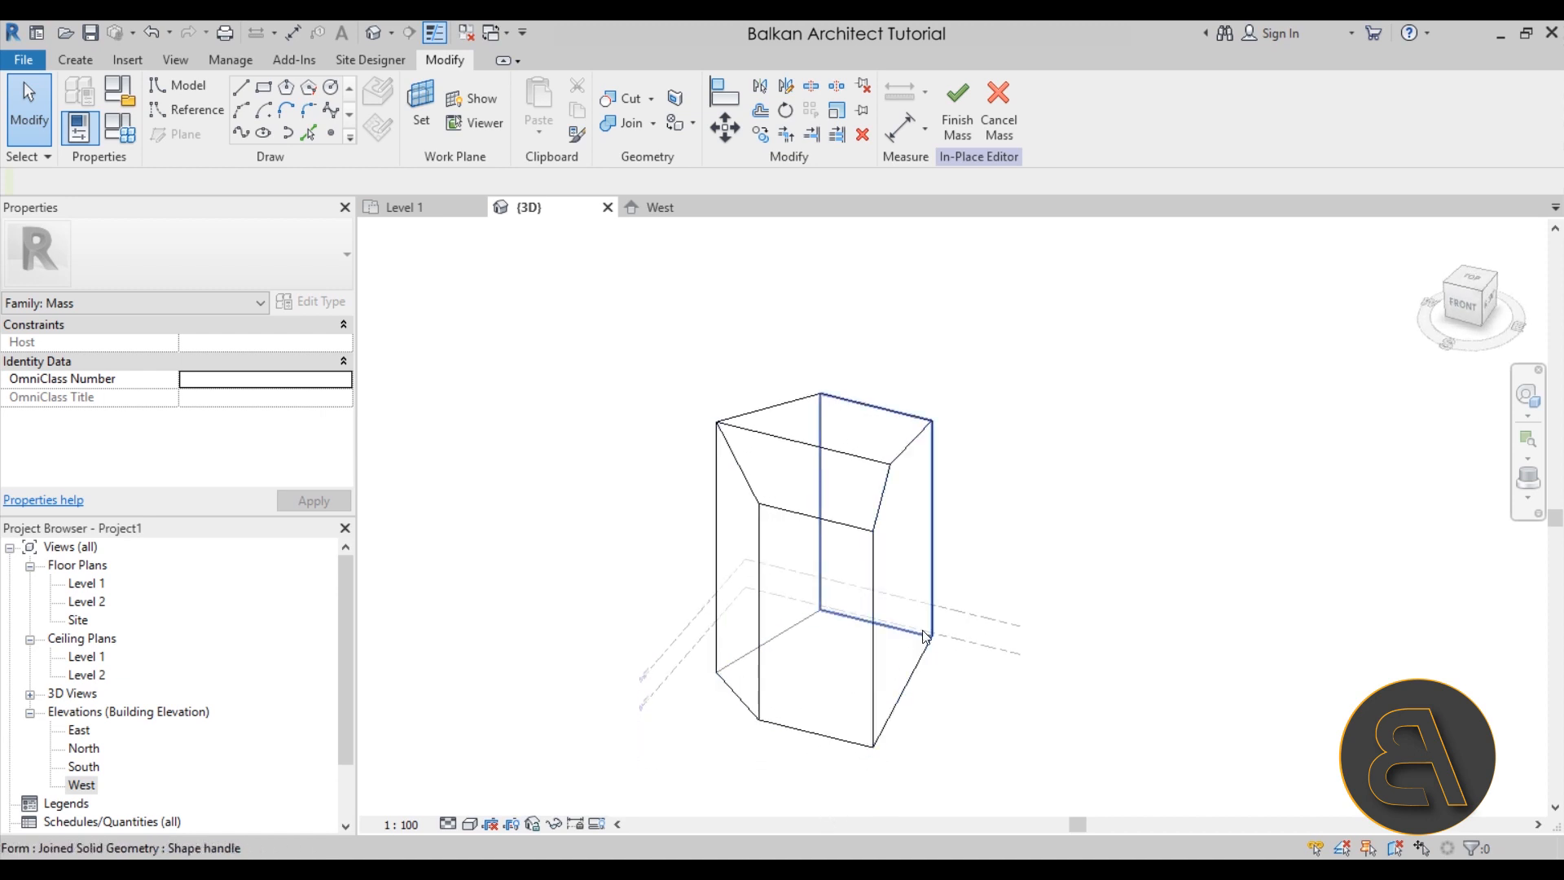
# - In the Level 1 plan, draw a reference plane perpendicular to the long slanted east edge through its midpoint, extending well outside the mass
pyautogui.doubleClick(86, 583)
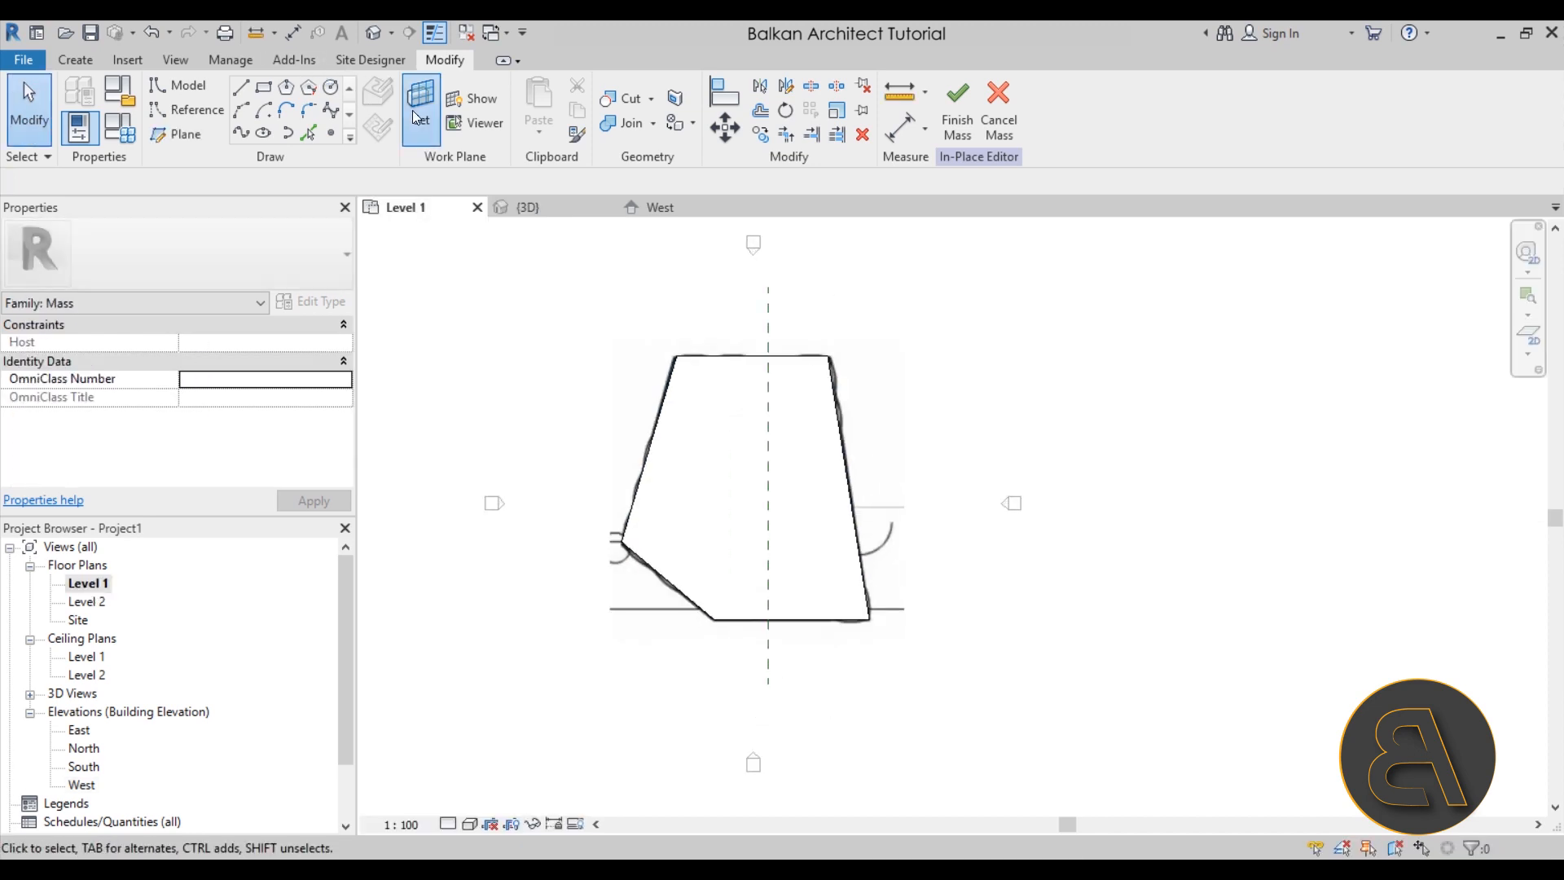
pyautogui.click(420, 114)
pyautogui.click(1129, 549)
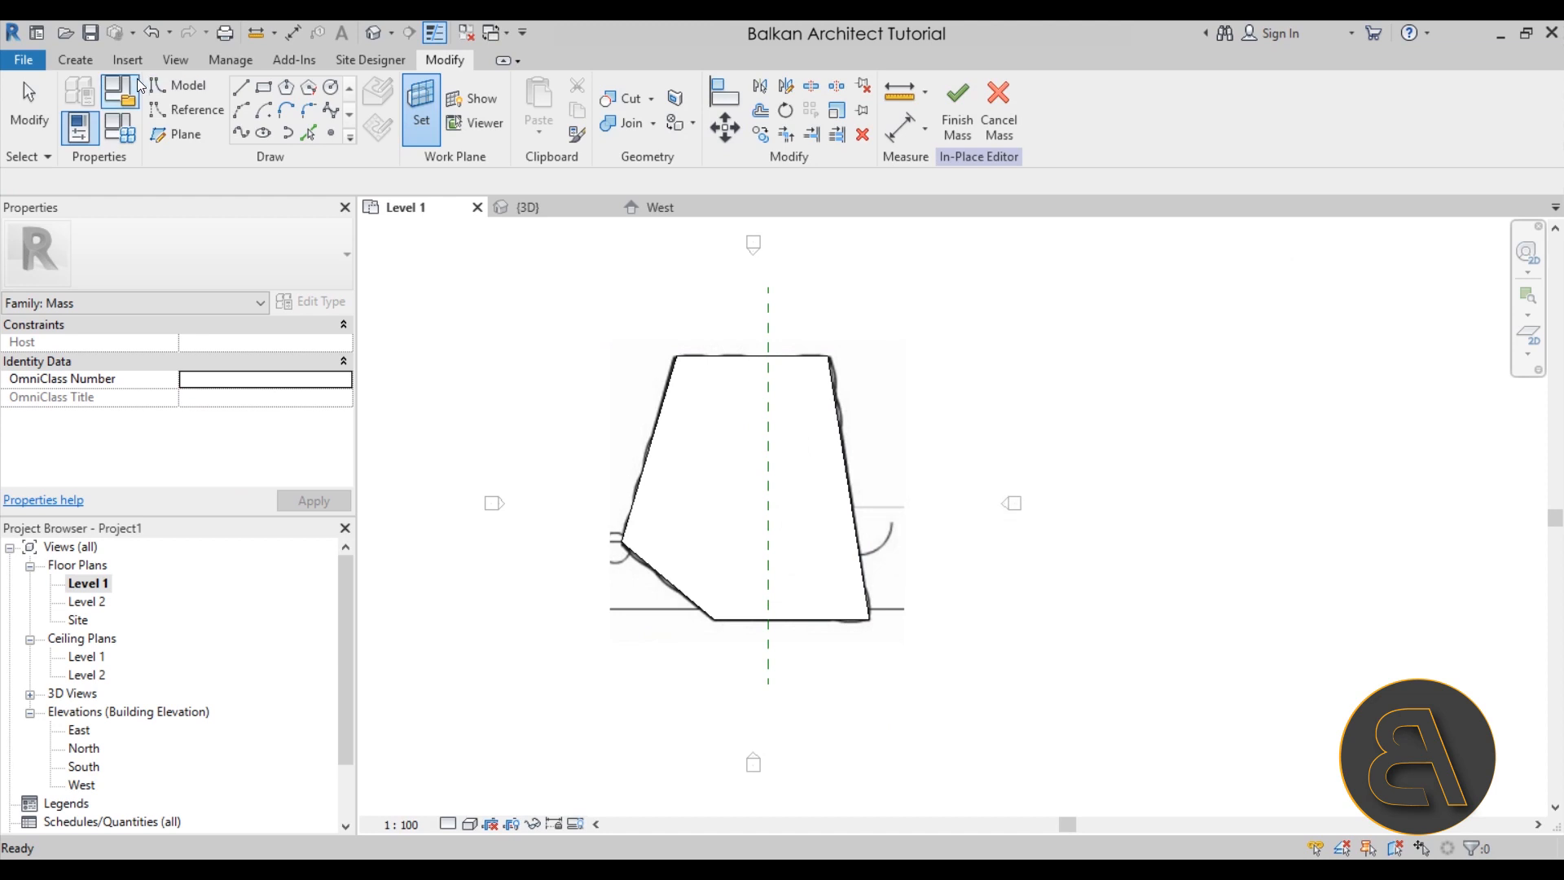
pyautogui.click(176, 134)
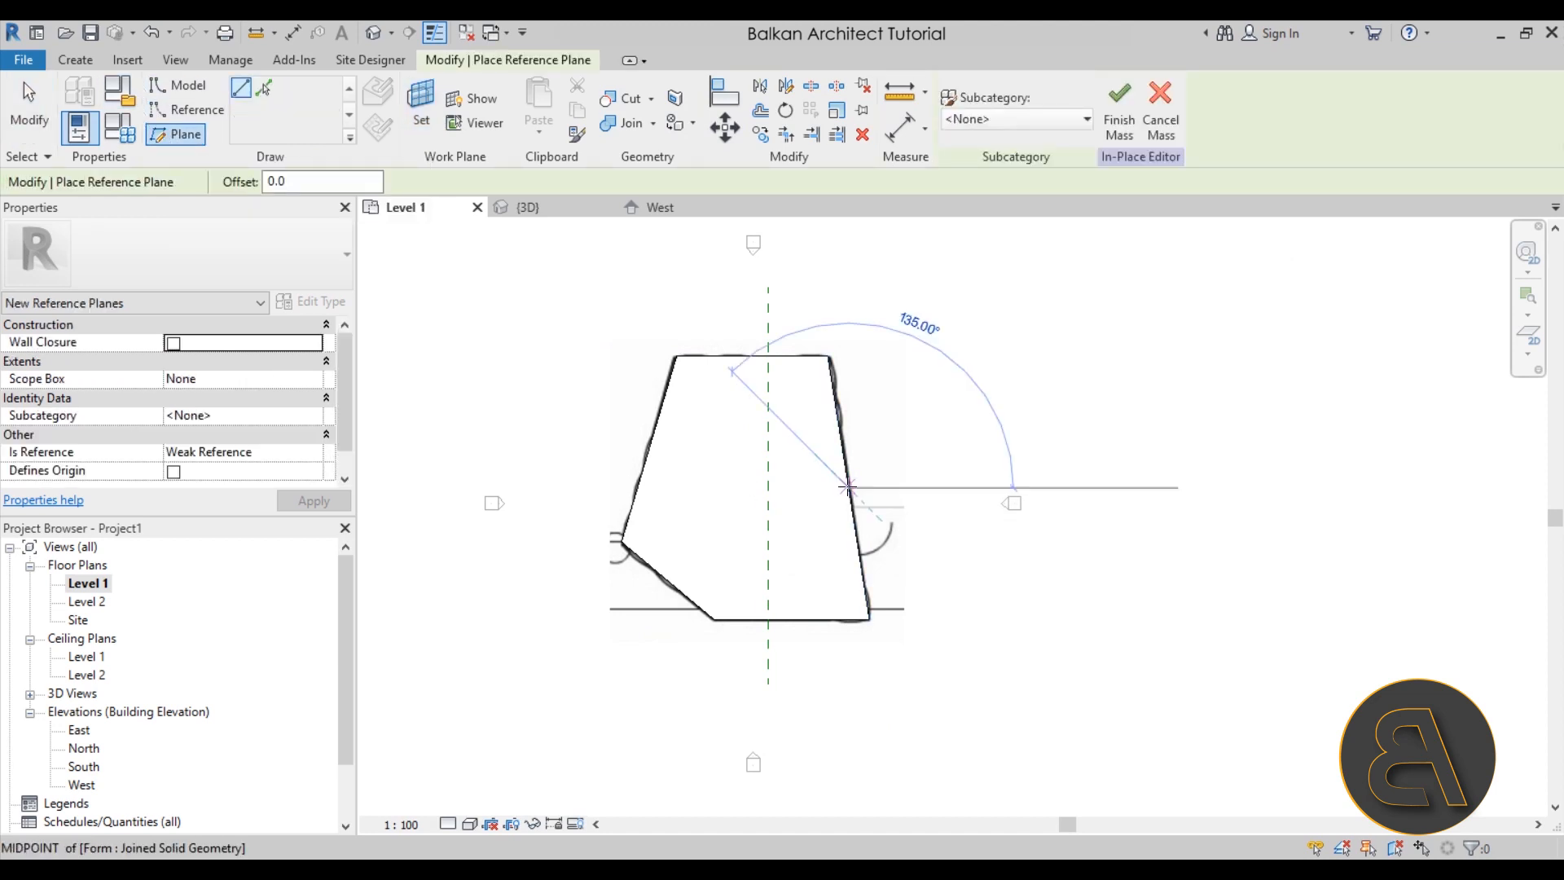
pyautogui.click(848, 489)
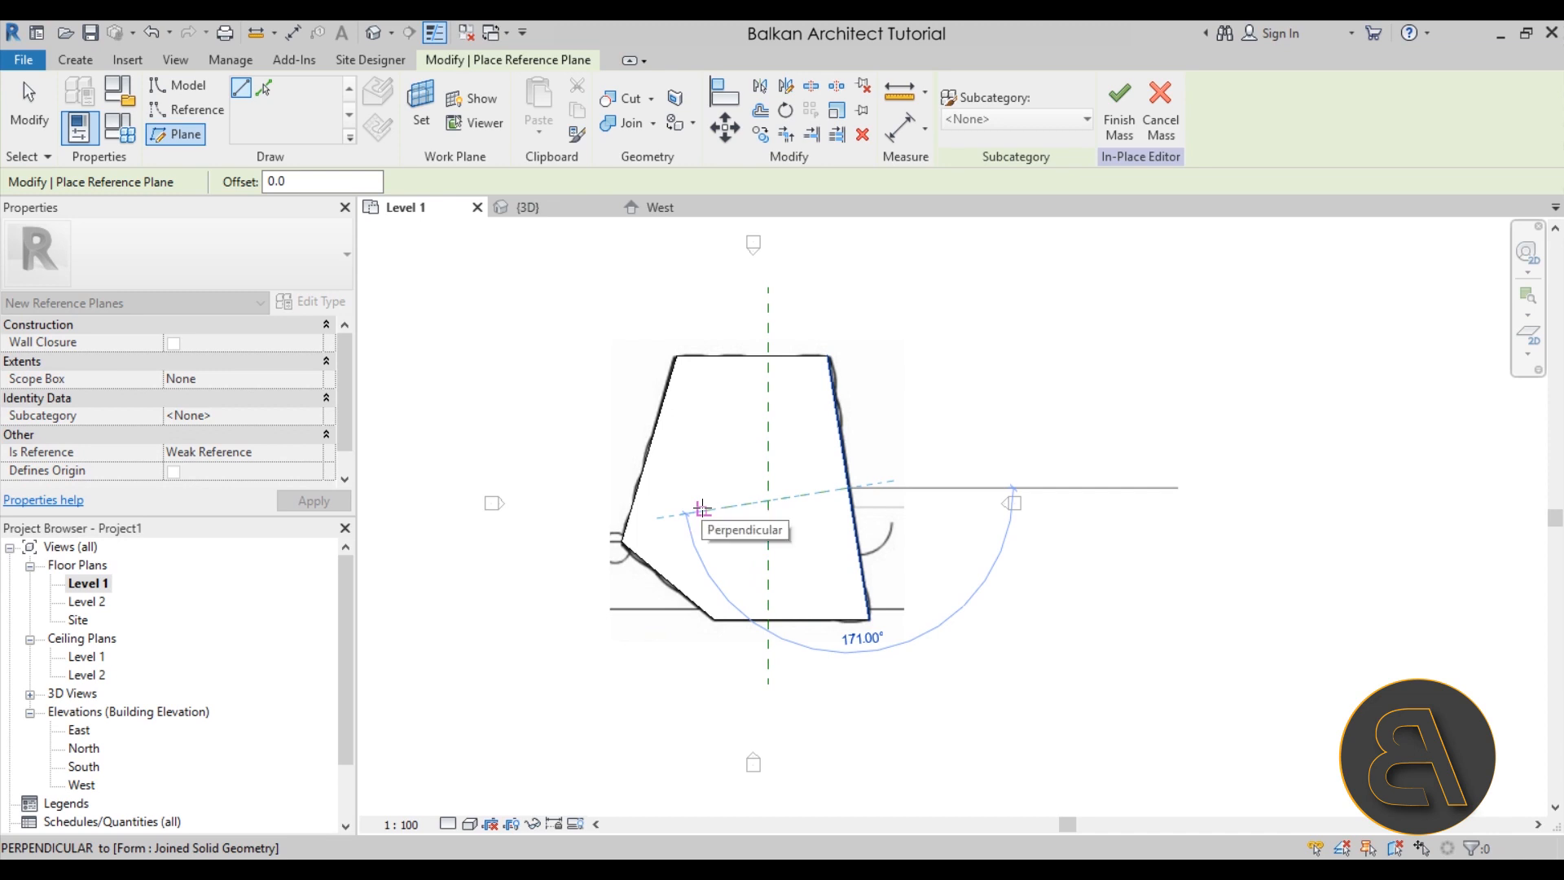
pyautogui.click(702, 508)
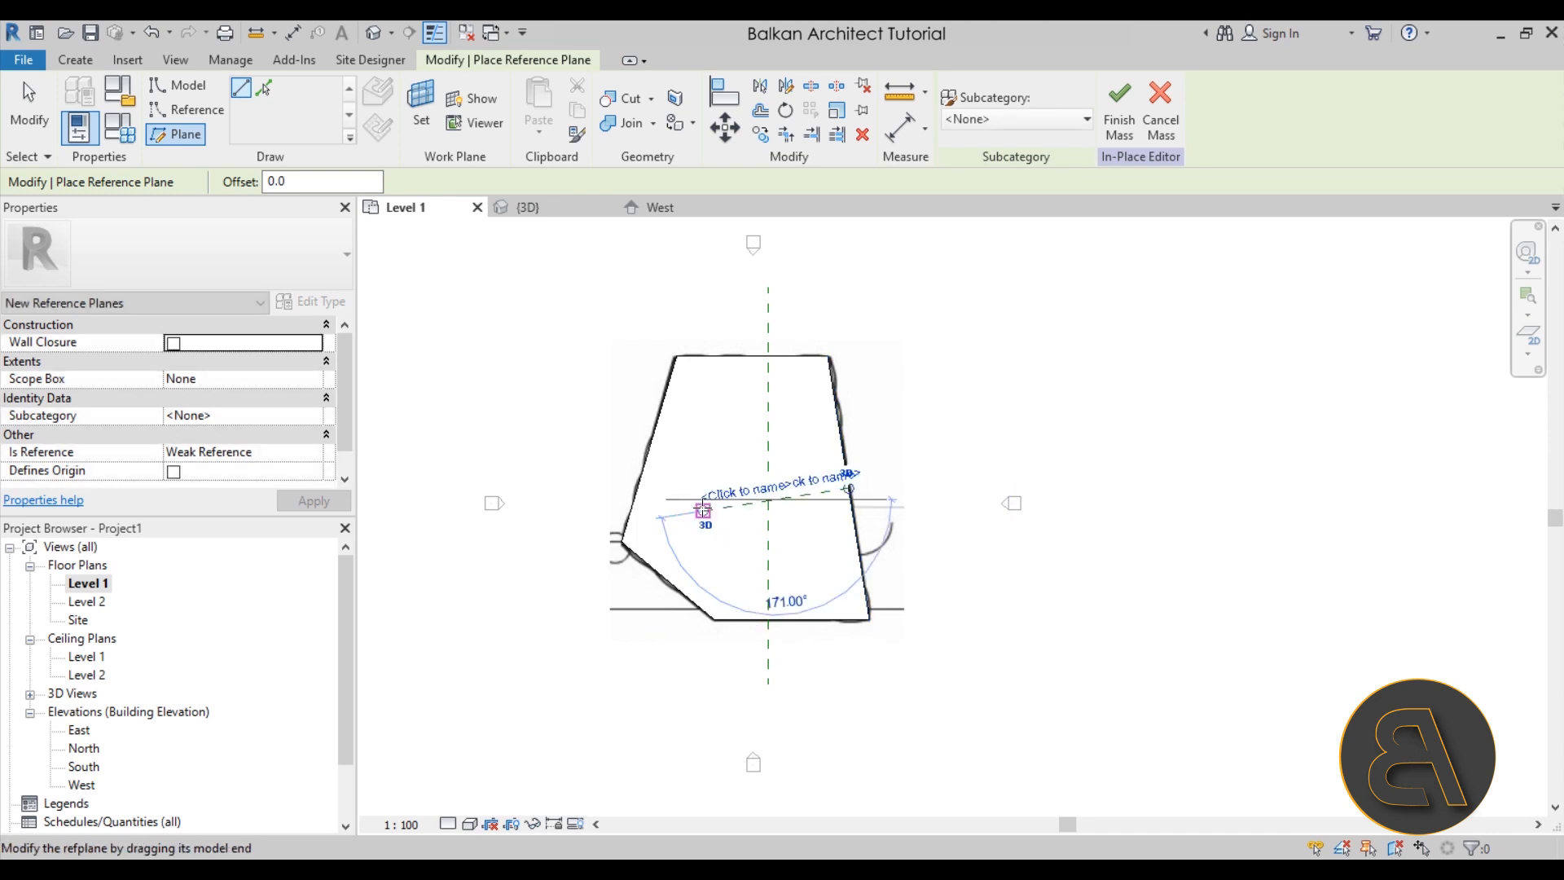
pyautogui.press('Escape')
pyautogui.moveTo(851, 491); pyautogui.dragTo(1010, 462)
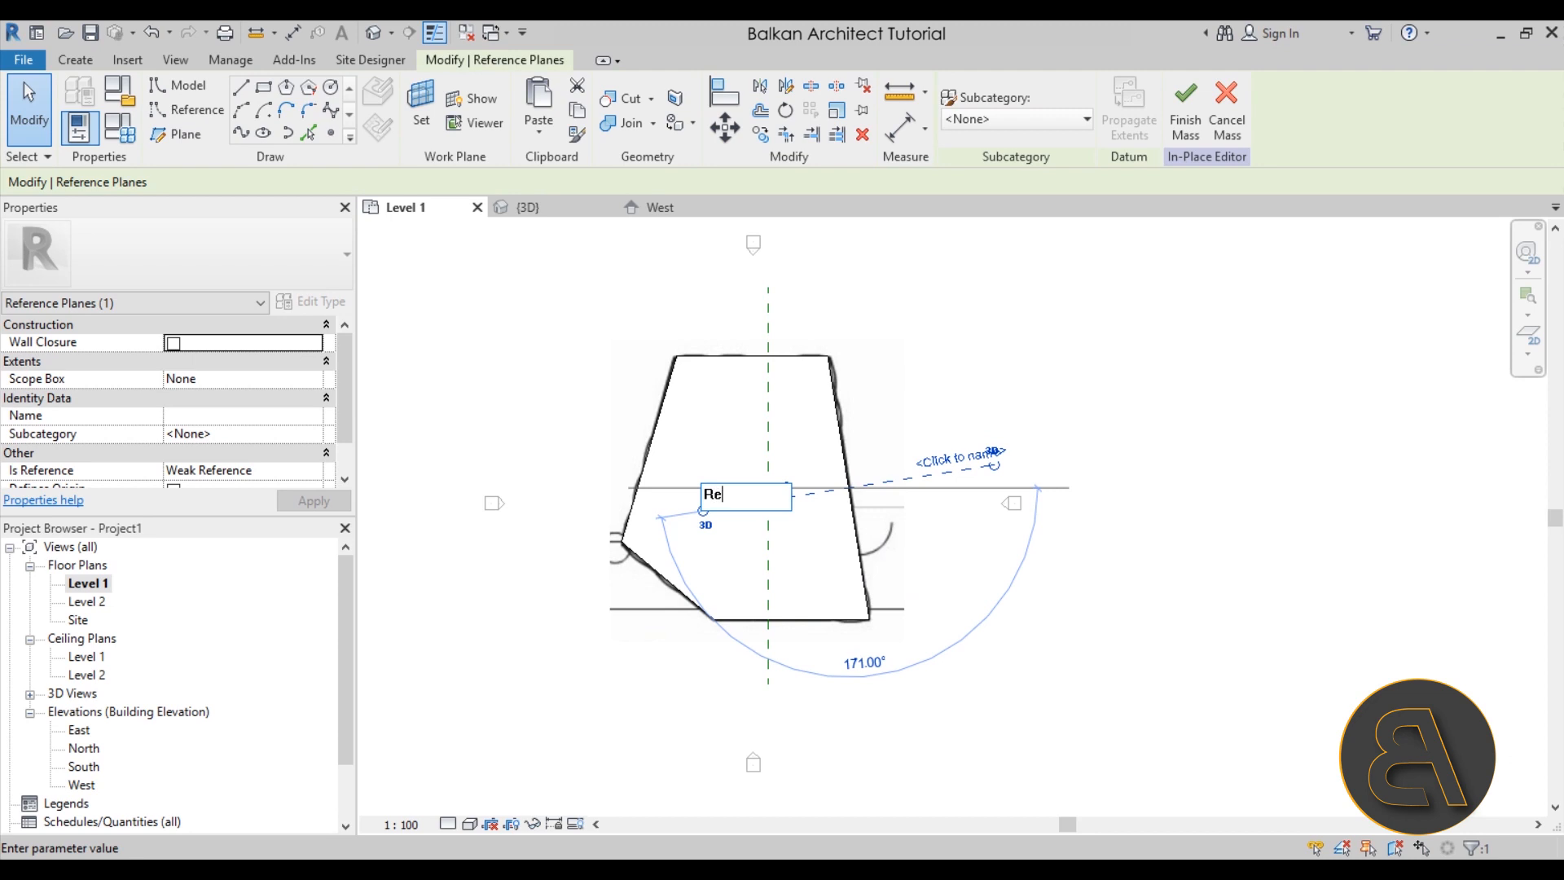
# - Name the new slanted reference plane "Ref 2"
pyautogui.write('2')
pyautogui.press('Return')
pyautogui.click(876, 441)
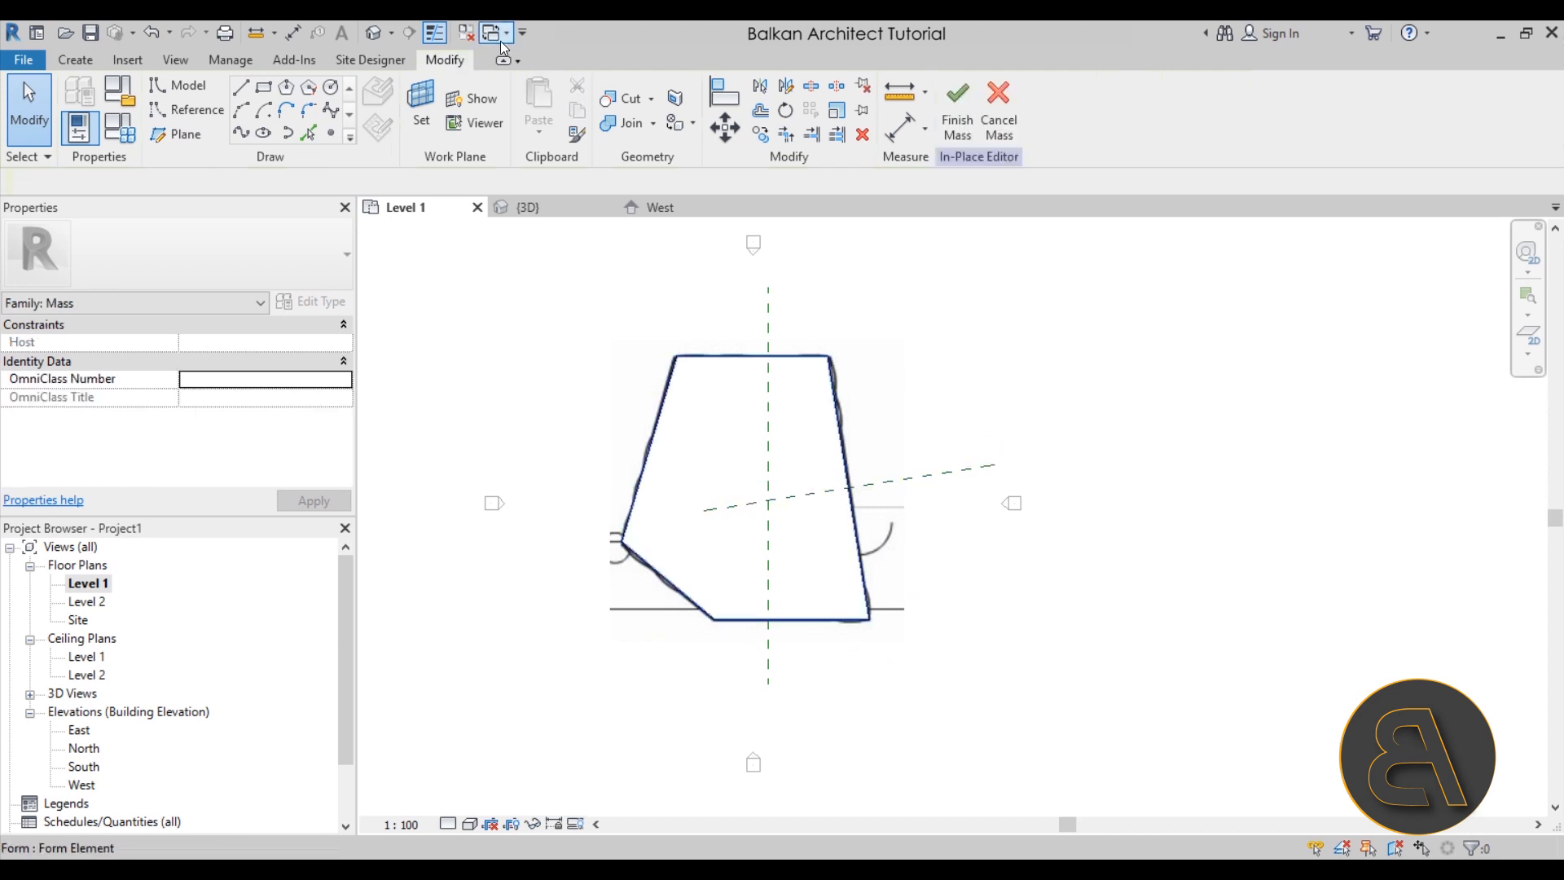
# - In the 3D view, set the work plane to Reference Plane : Ref 2 and show it
pyautogui.click(386, 40)
pyautogui.keyDown('shift'); pyautogui.moveTo(935, 544); pyautogui.dragTo(953, 457, button='middle'); pyautogui.keyUp('shift')
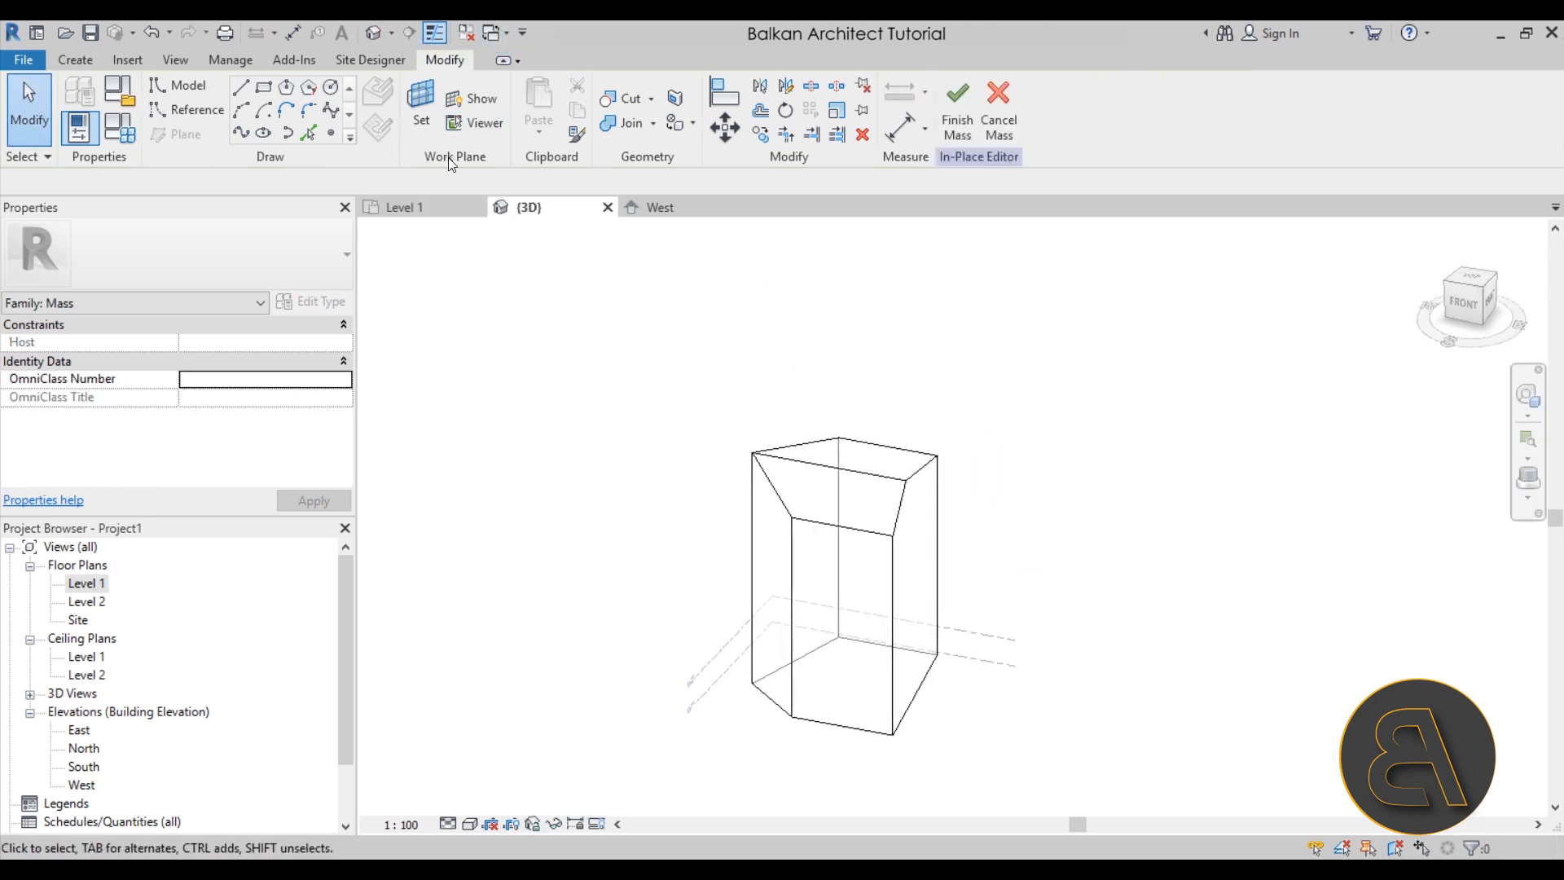
pyautogui.click(418, 122)
pyautogui.click(221, 181)
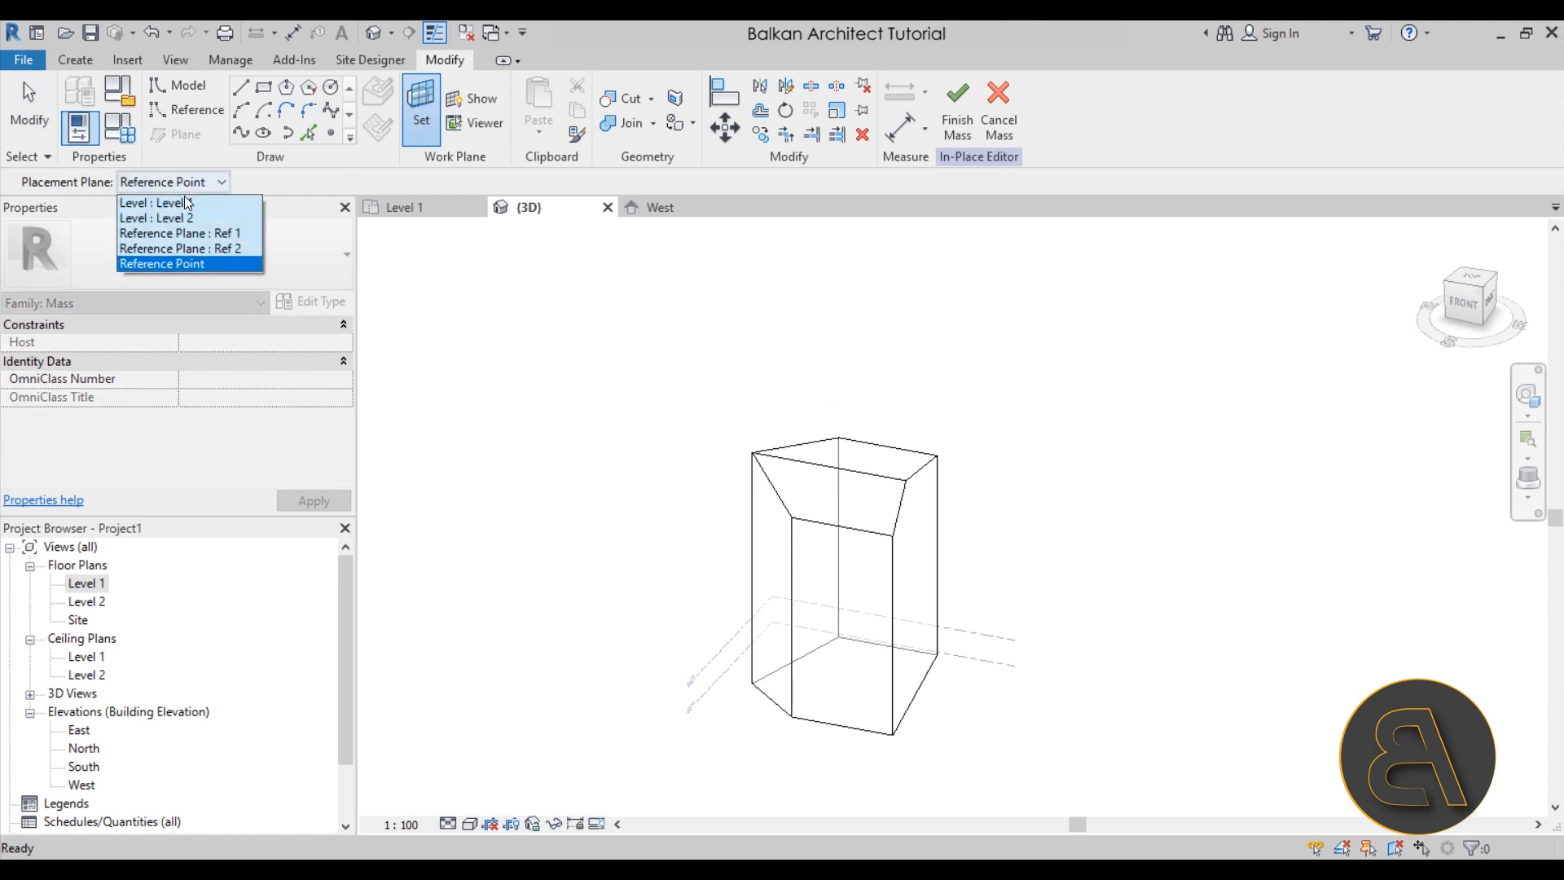
pyautogui.click(167, 252)
pyautogui.click(480, 99)
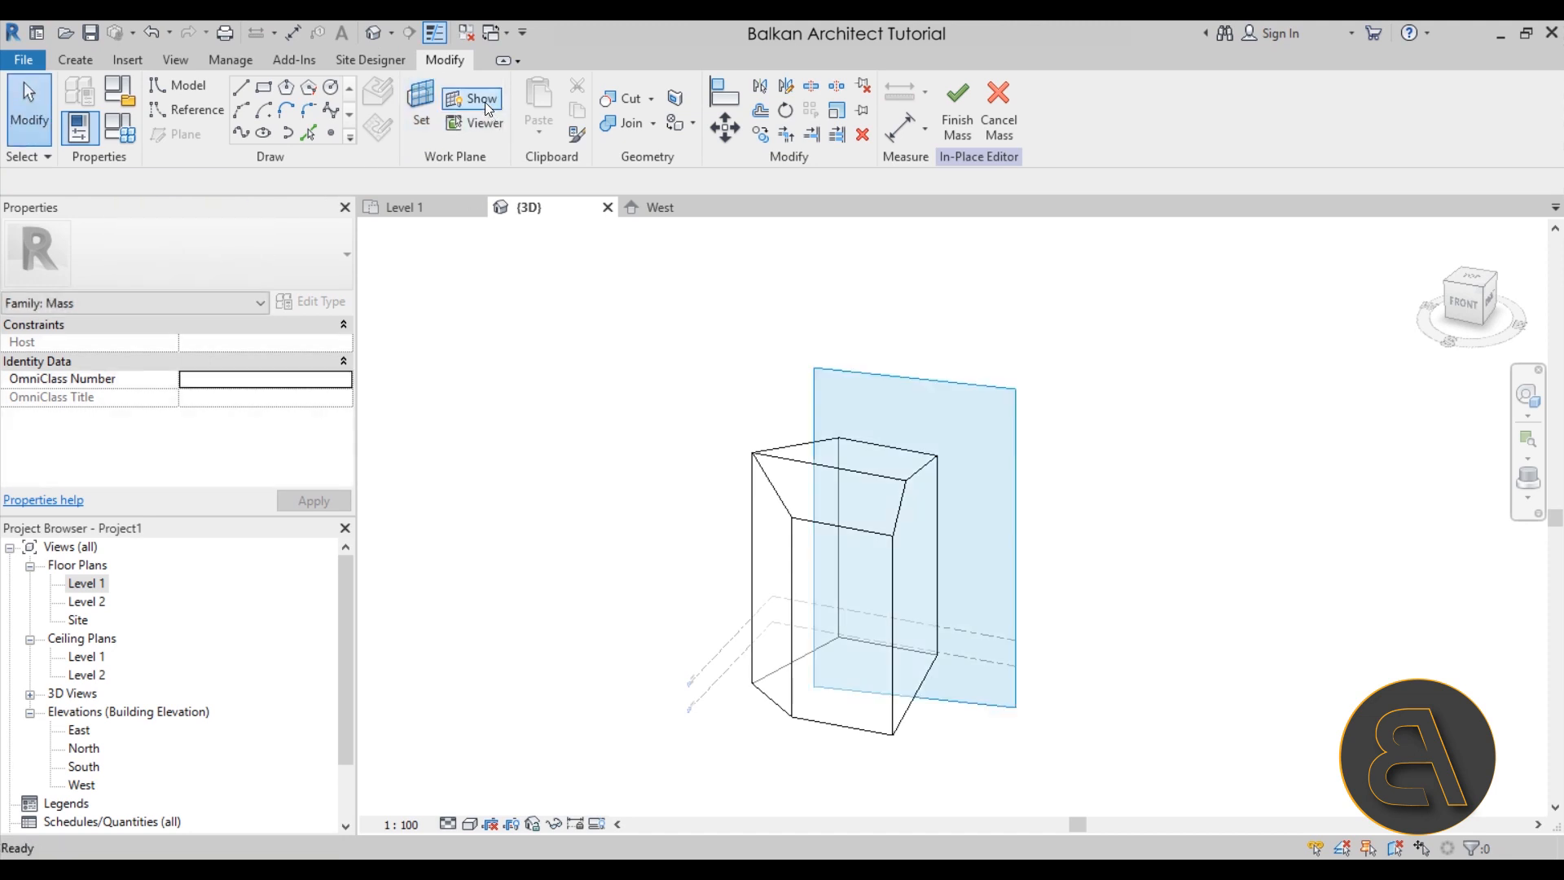
# - Open the Workplane Viewer for Reference Plane : Ref 2 and enlarge it to work in
pyautogui.keyDown('shift'); pyautogui.moveTo(1057, 498); pyautogui.dragTo(1040, 412, button='middle'); pyautogui.keyUp('shift')
pyautogui.scroll(3, 936, 515)
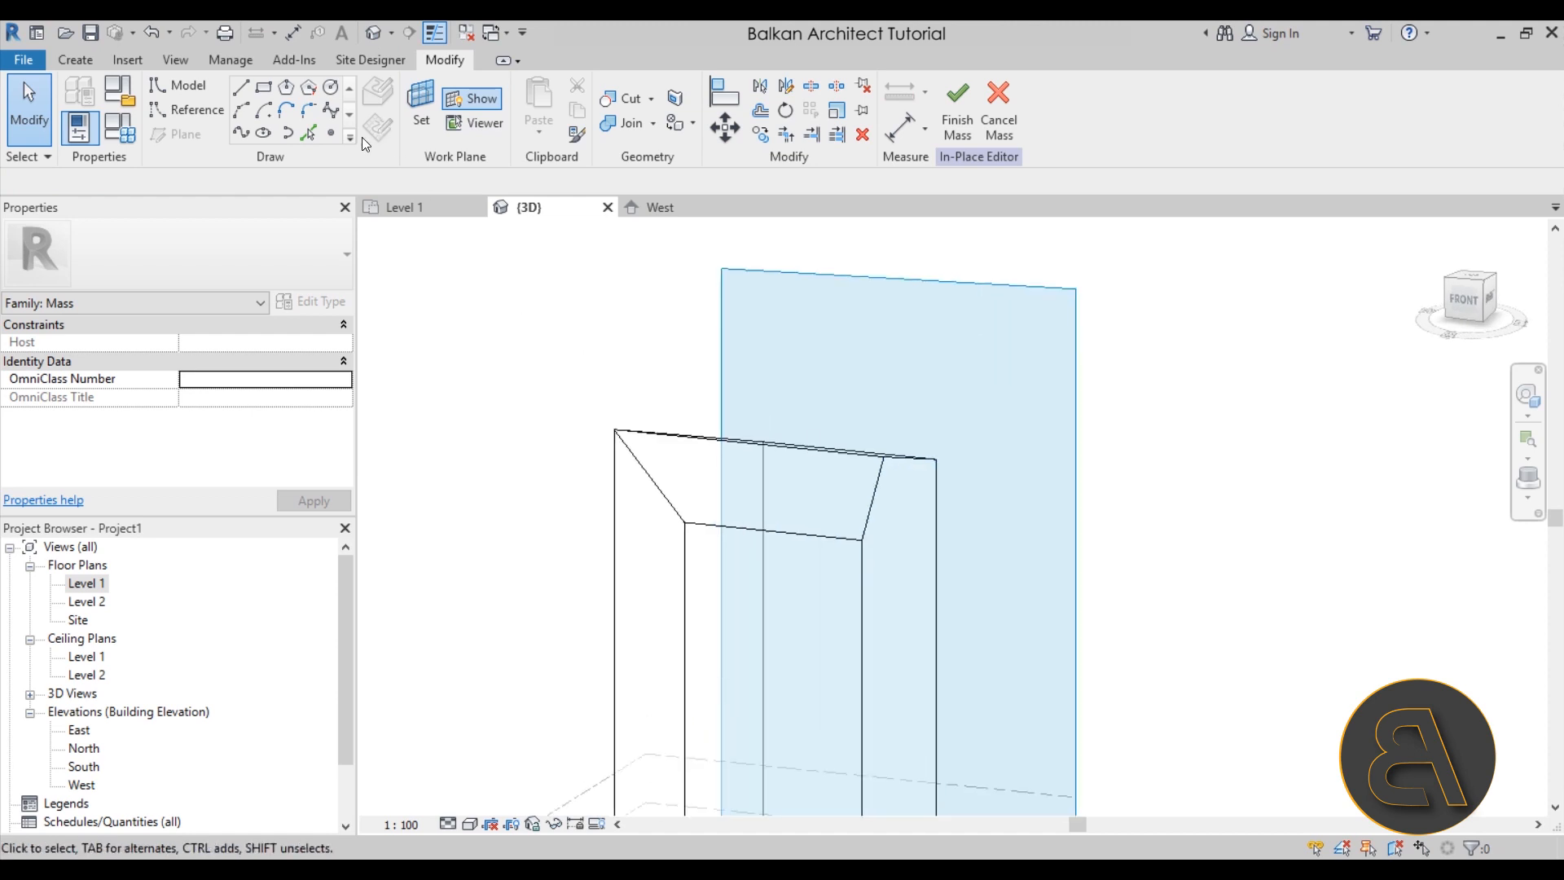
pyautogui.click(240, 88)
pyautogui.keyDown('shift'); pyautogui.moveTo(877, 531); pyautogui.dragTo(847, 489, button='middle'); pyautogui.keyUp('shift')
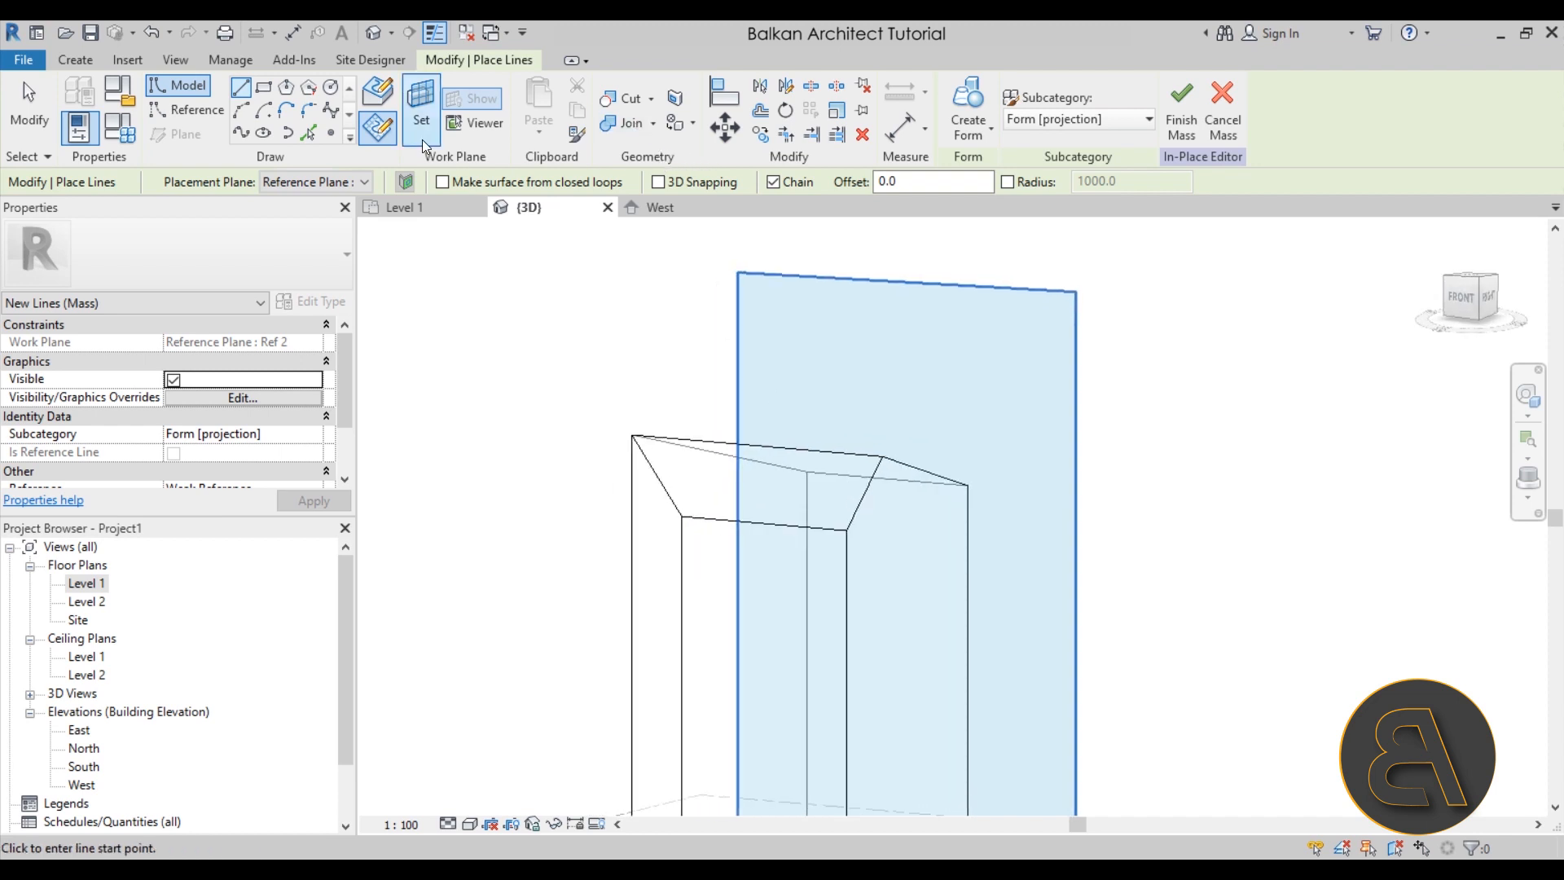
pyautogui.click(492, 130)
pyautogui.moveTo(512, 318); pyautogui.dragTo(428, 119)
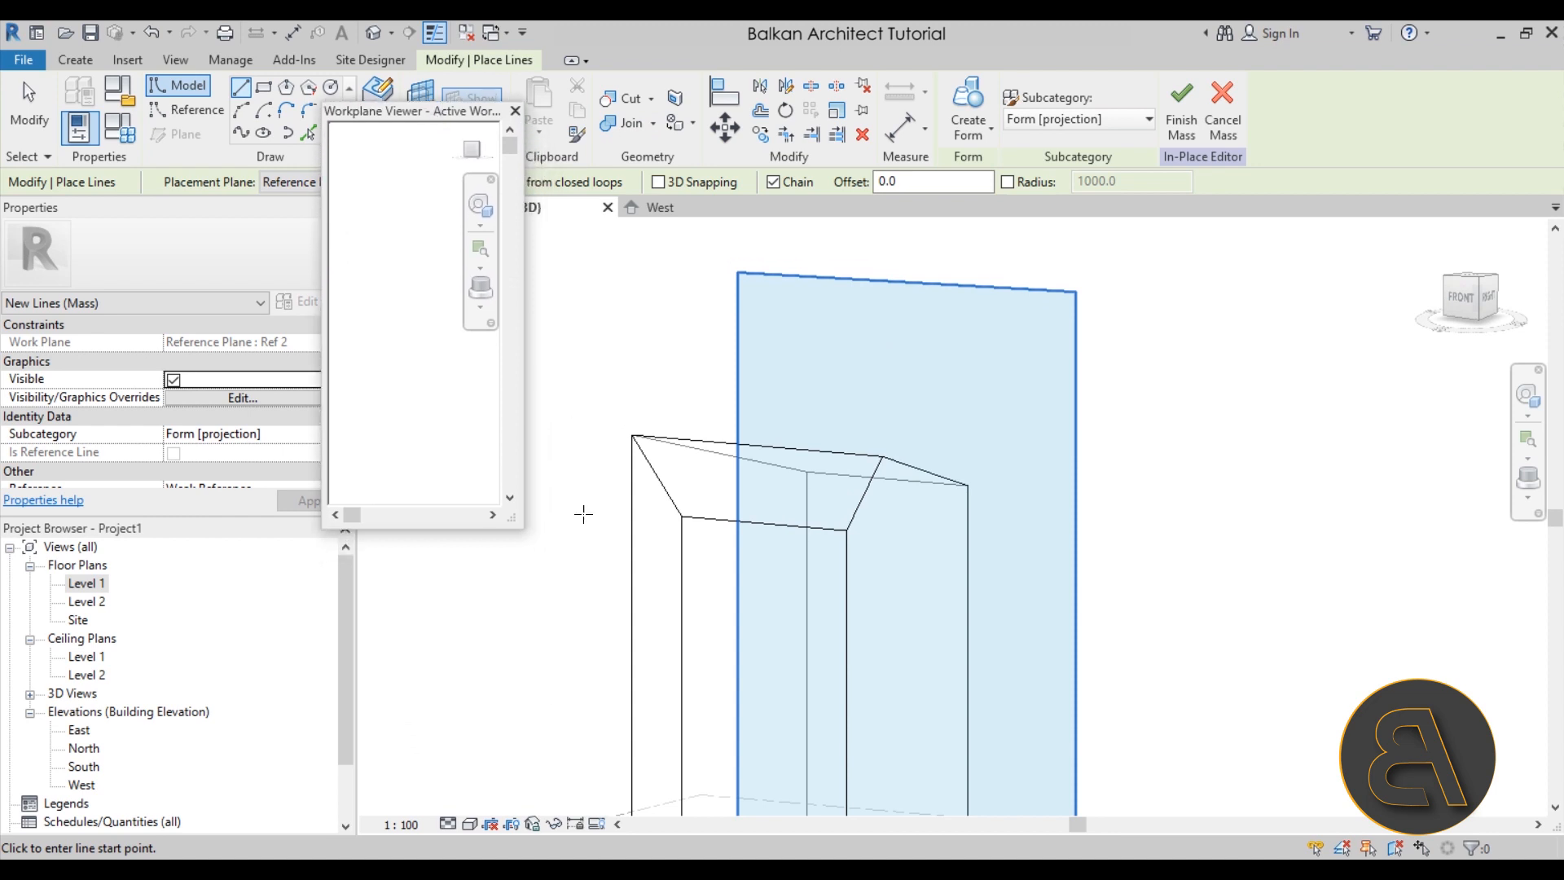
pyautogui.click(516, 522)
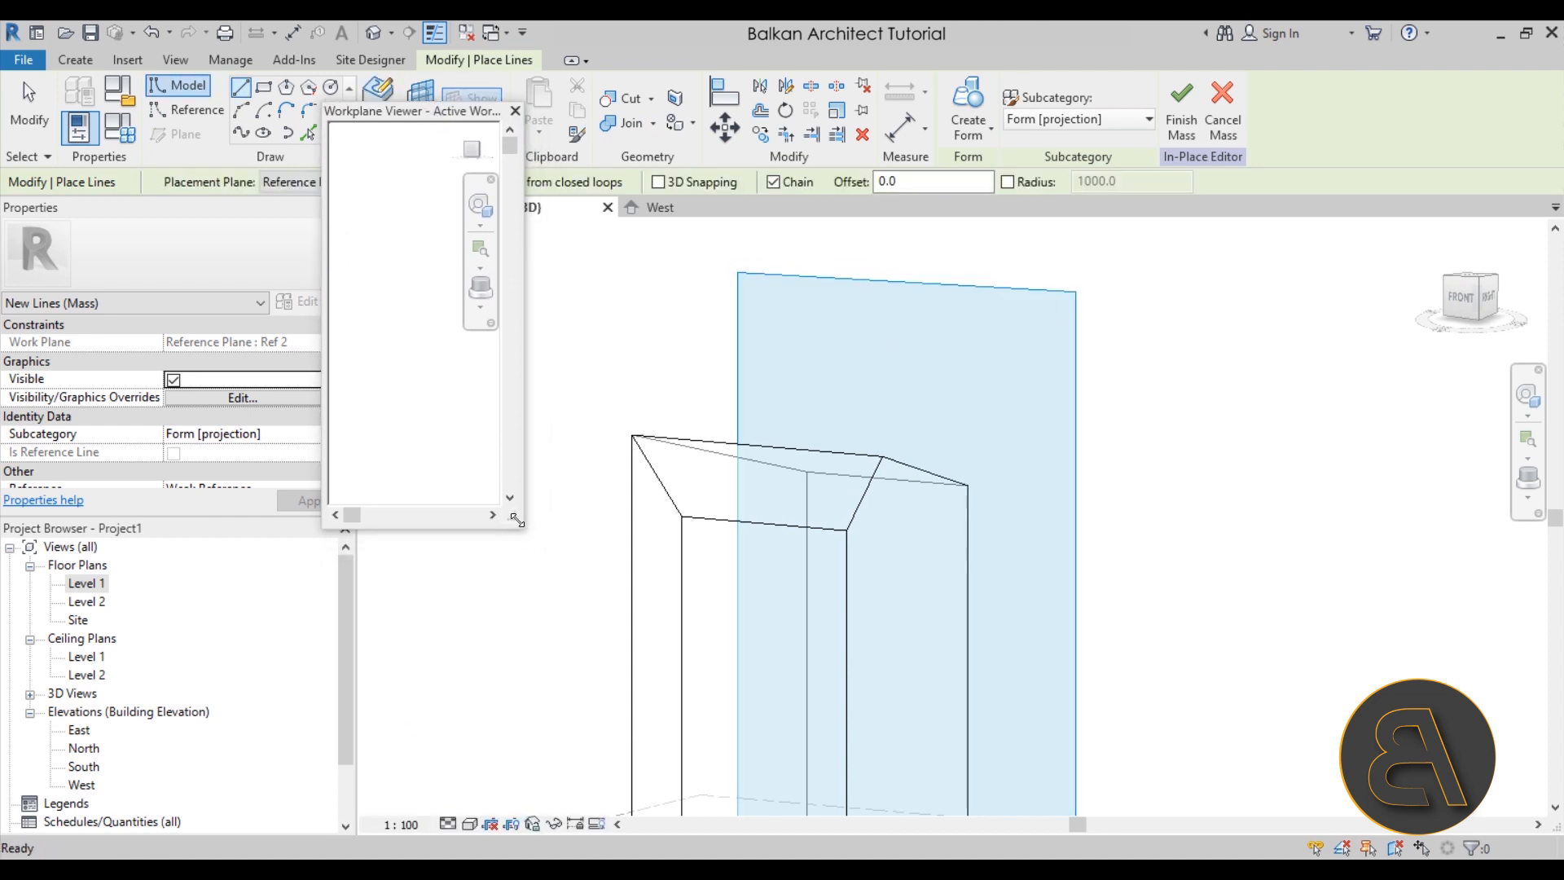
pyautogui.moveTo(521, 528); pyautogui.dragTo(1203, 819)
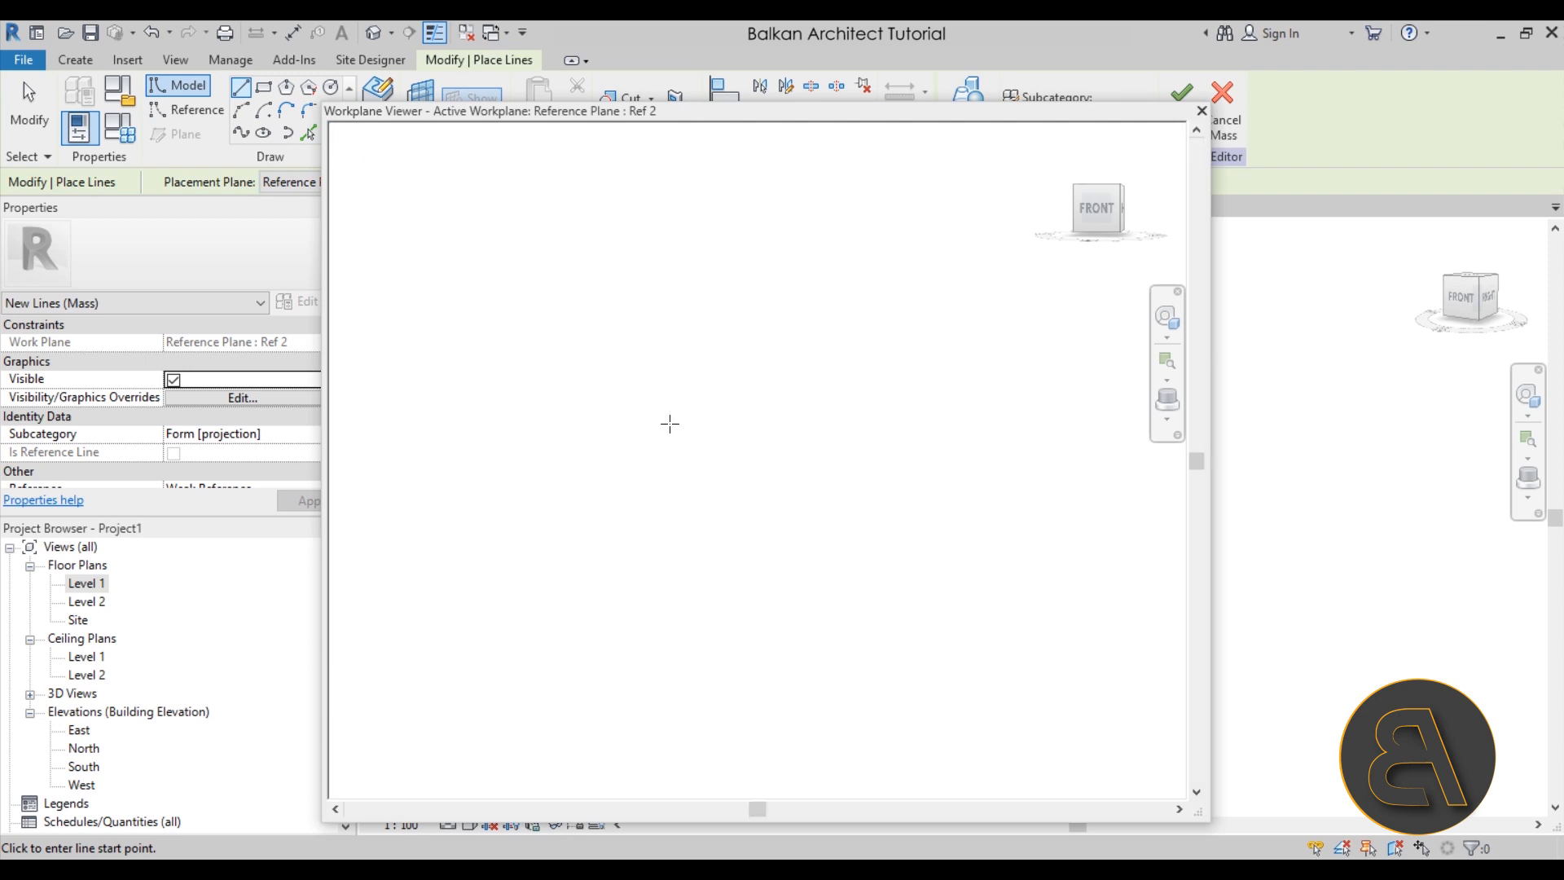
pyautogui.press('Escape')
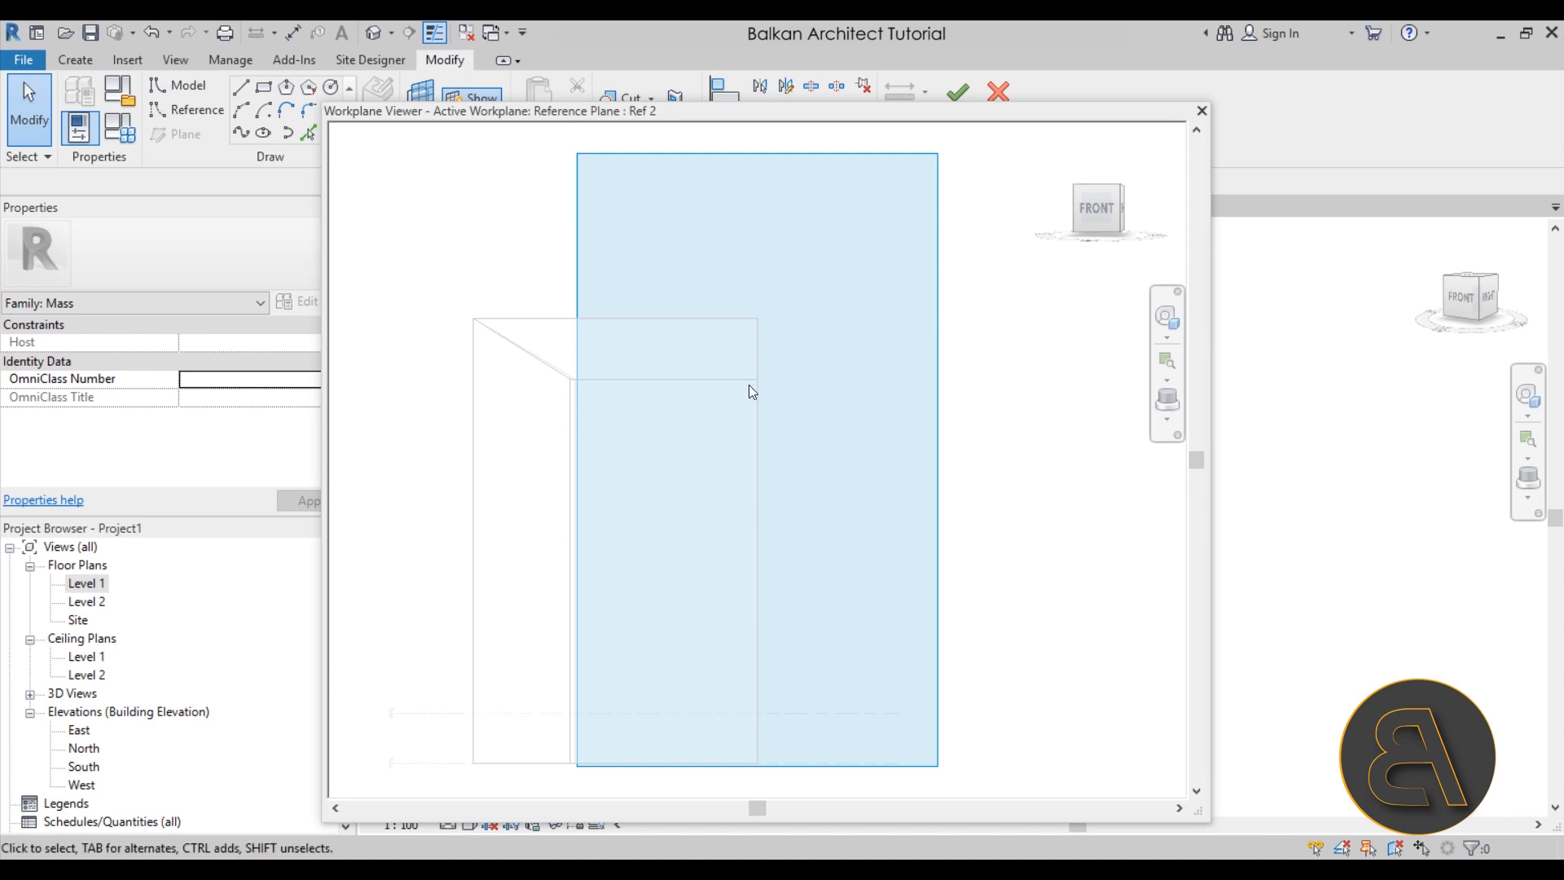
# - Draw a closed triangle of model lines on Ref 2, from the slanted side's edge at eave height up to above the roof, and close the viewer
pyautogui.press('l')
pyautogui.press('i')
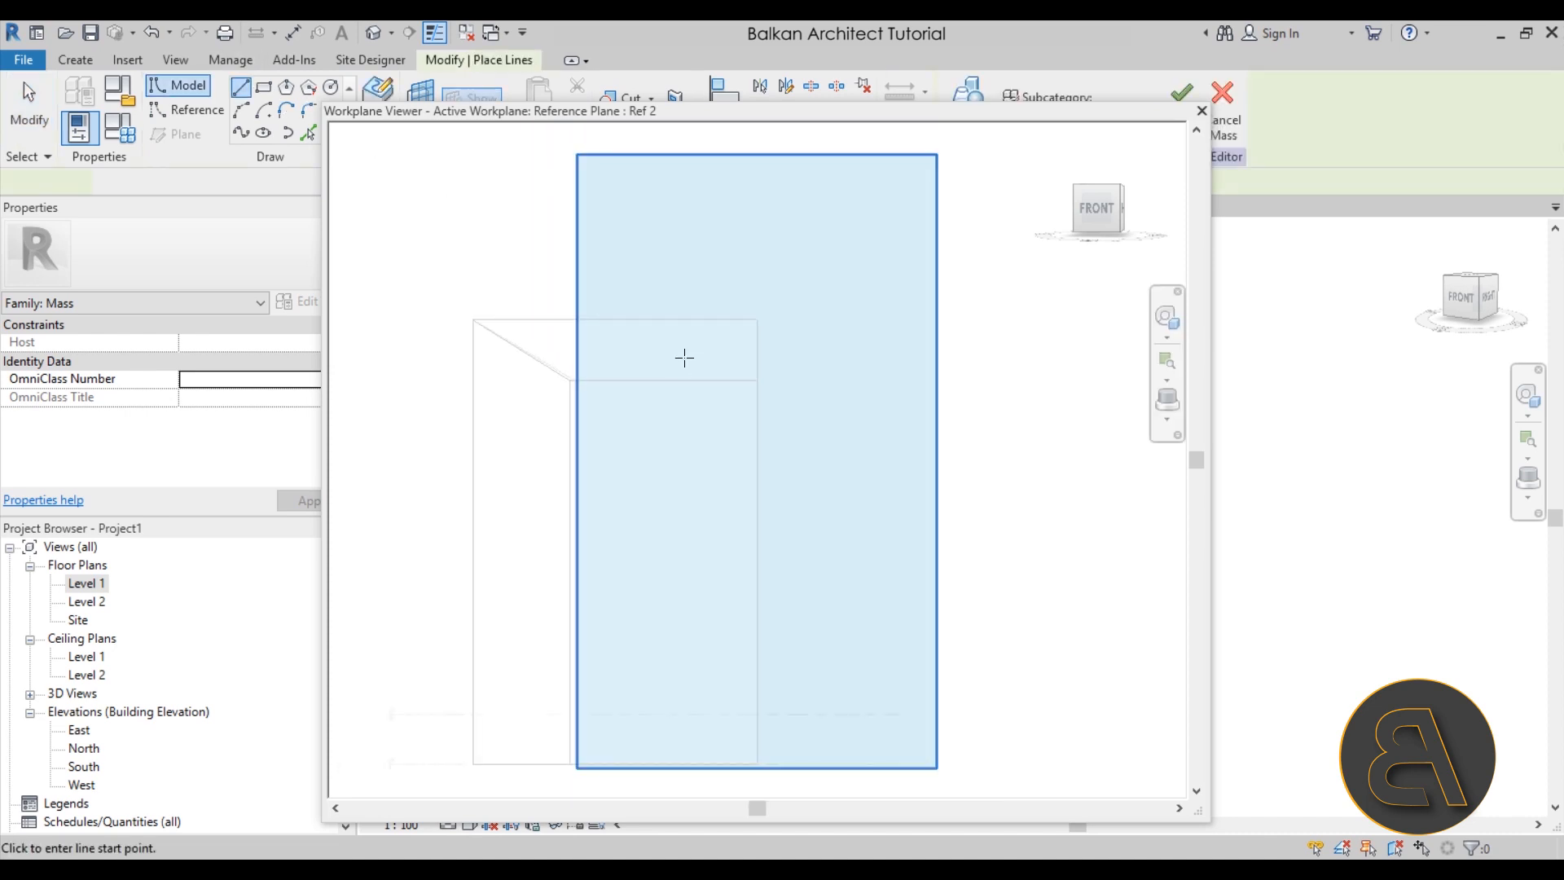
pyautogui.click(758, 379)
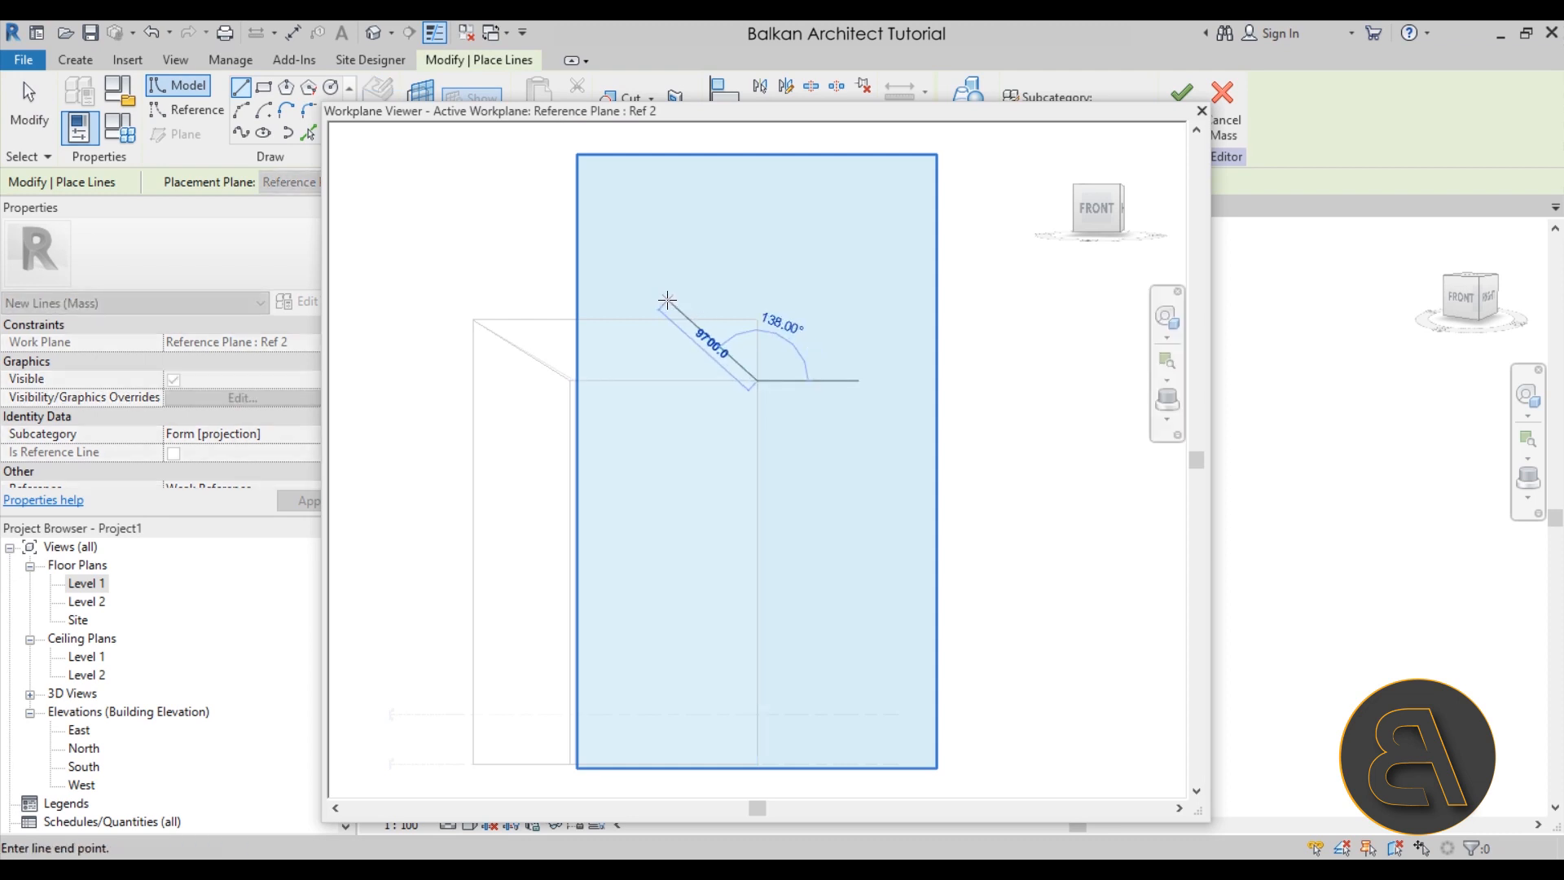
pyautogui.click(638, 294)
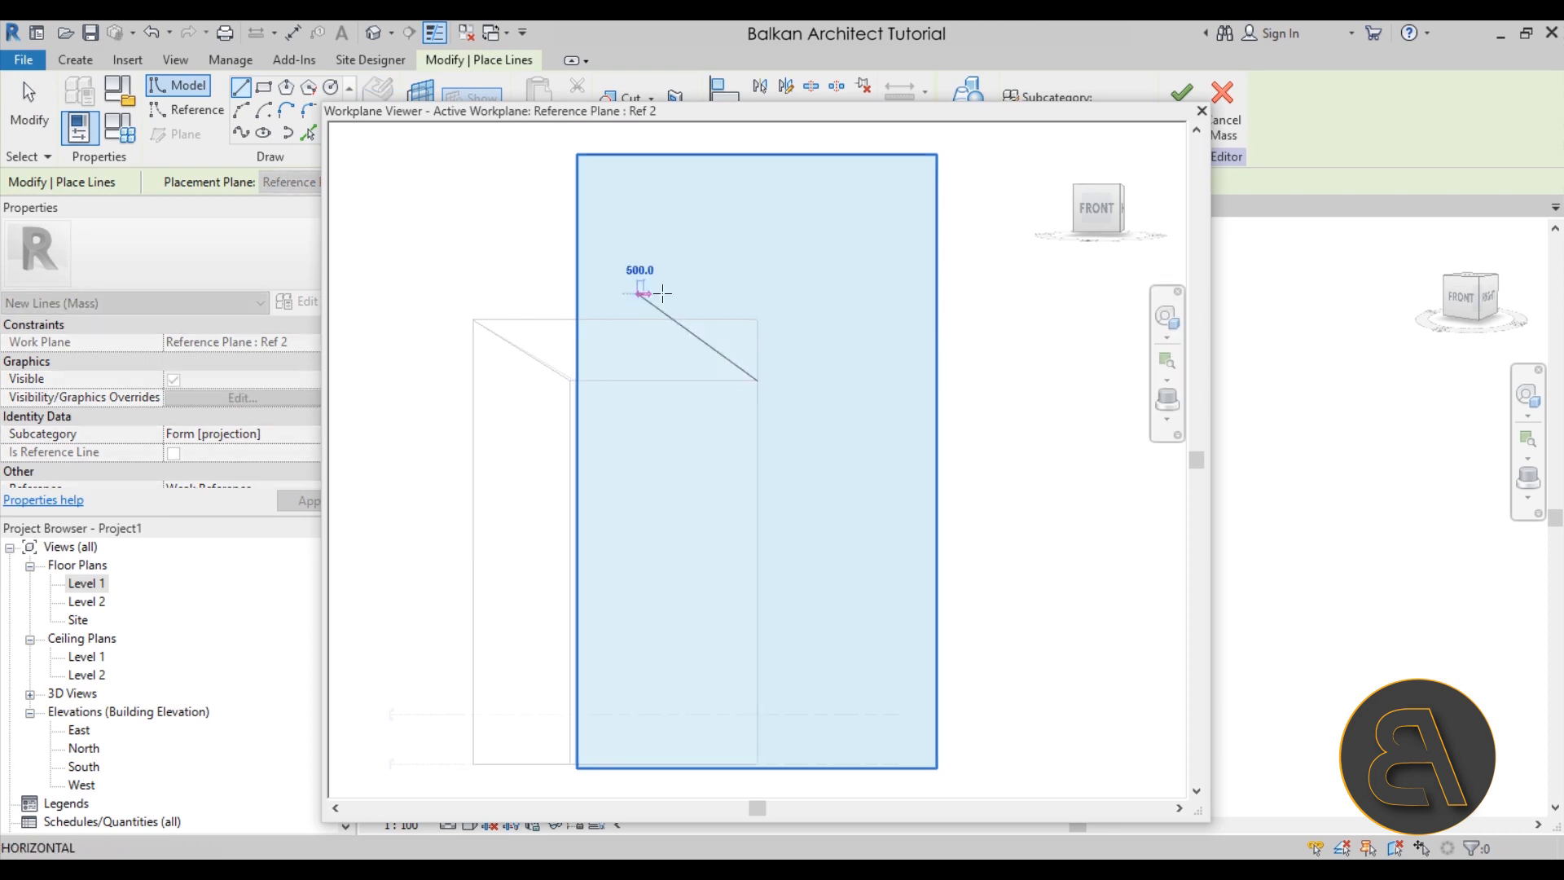
pyautogui.click(809, 297)
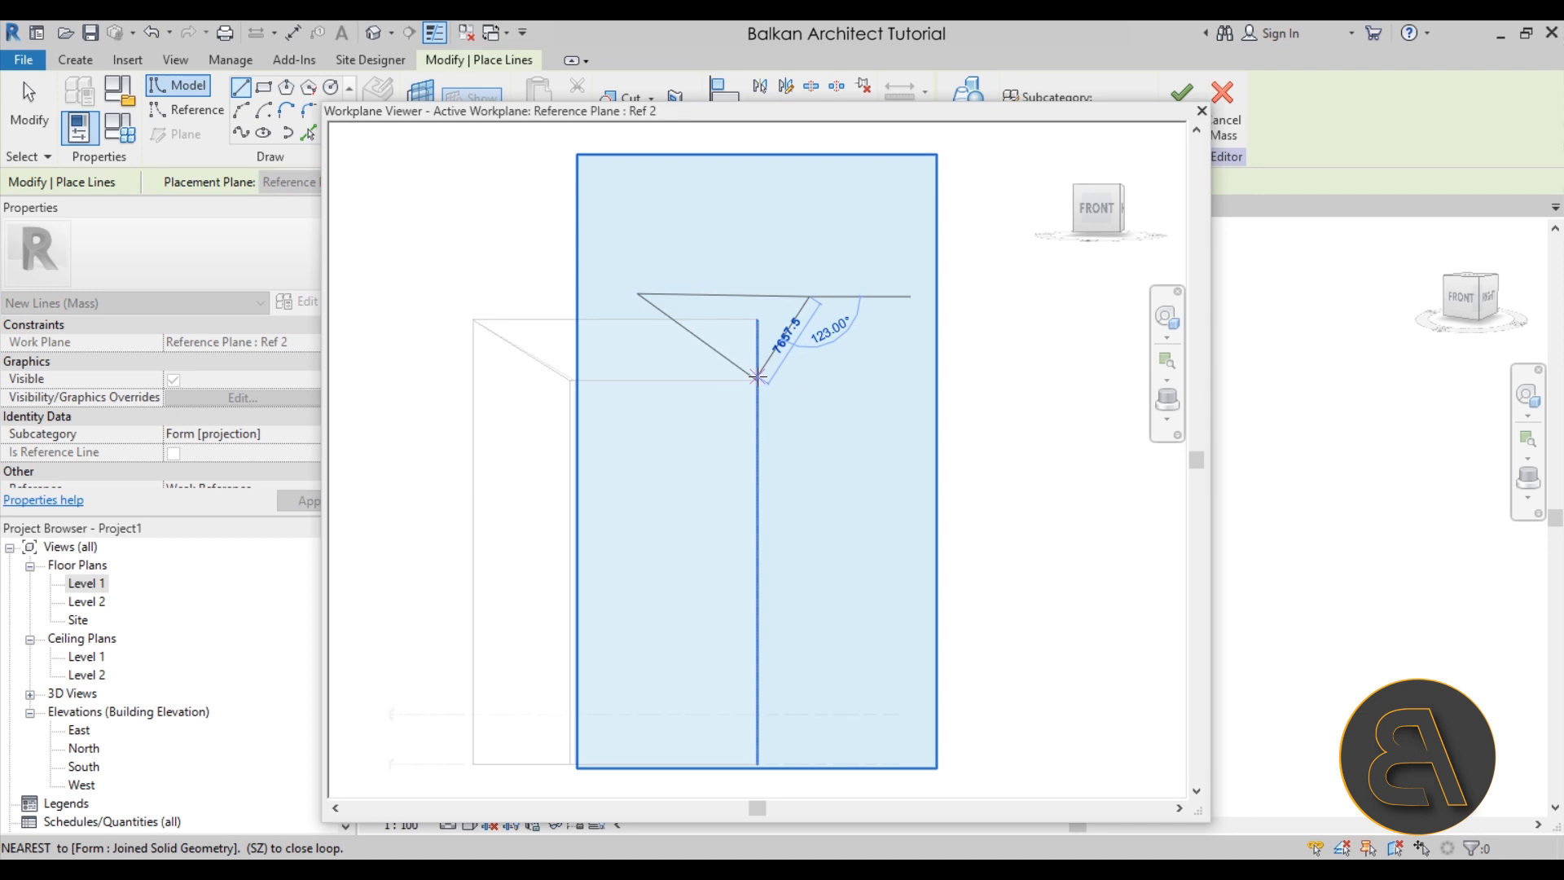
pyautogui.click(757, 380)
pyautogui.press('Escape')
pyautogui.press('Escape')
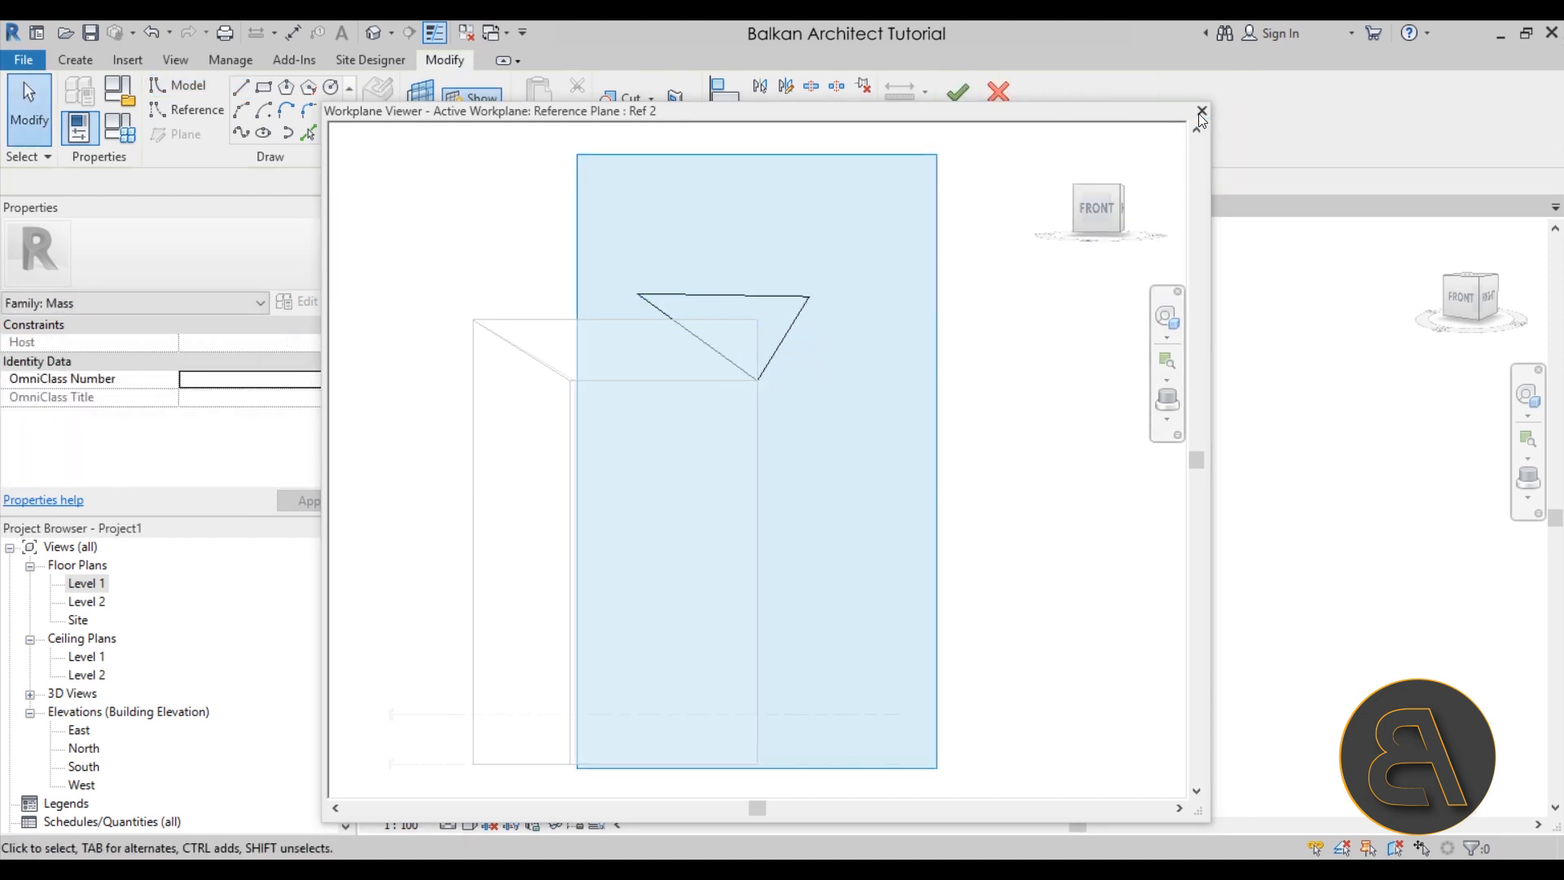
pyautogui.click(1201, 111)
# - Create a void form from the triangle chain and extend its outer end face past the mass, to a length of about 21150
pyautogui.keyDown('shift'); pyautogui.moveTo(965, 376); pyautogui.dragTo(936, 496, button='middle'); pyautogui.keyUp('shift')
pyautogui.scroll(4, 1017, 404)
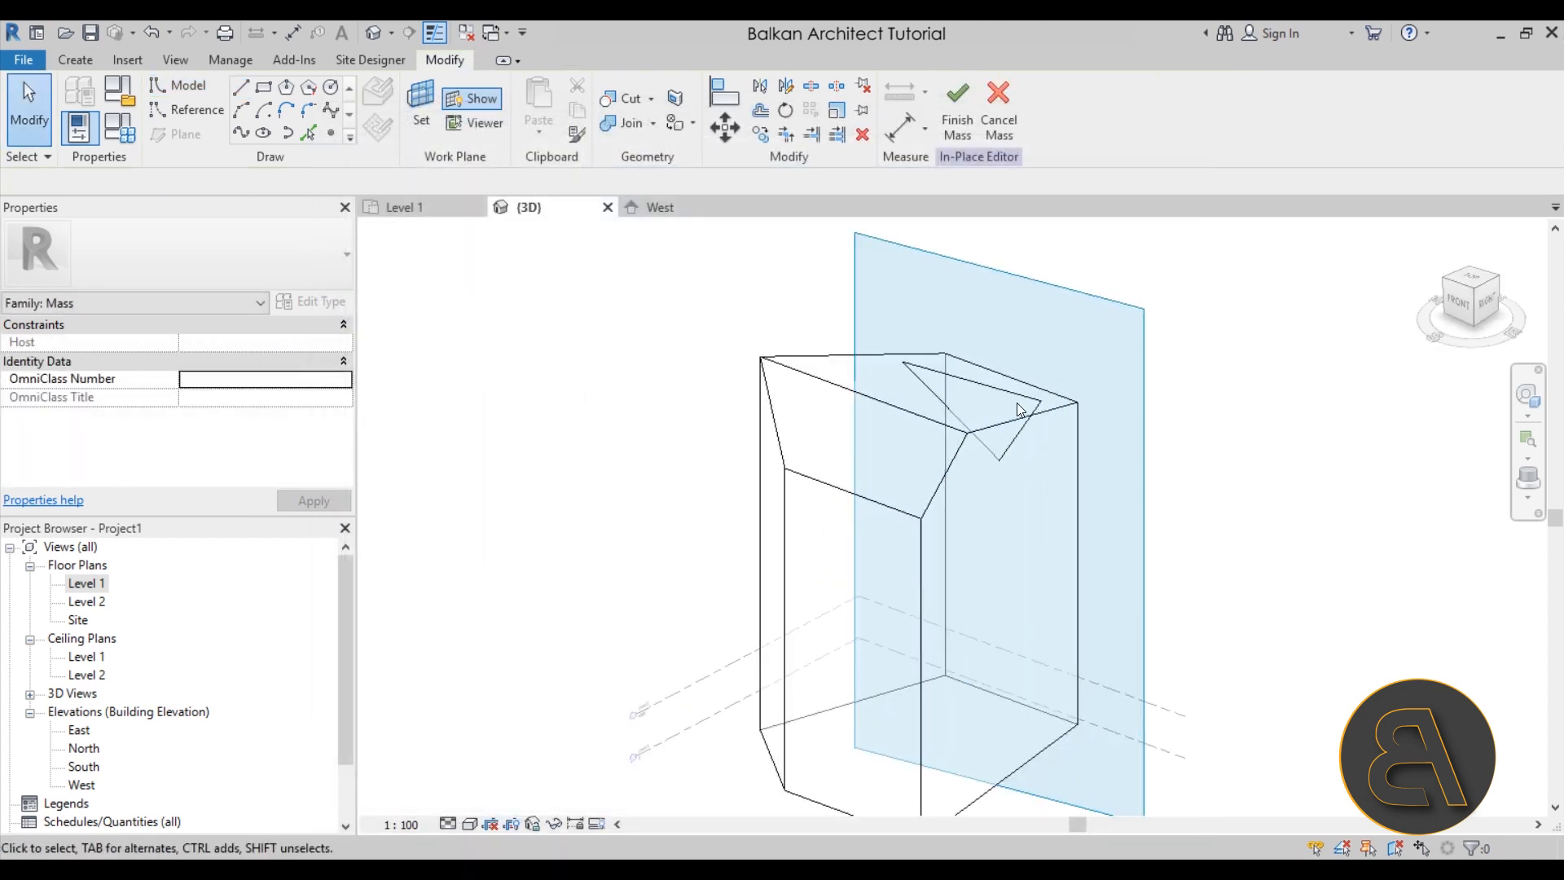
pyautogui.press('Tab')
pyautogui.click(1016, 403)
pyautogui.keyDown('shift'); pyautogui.moveTo(1044, 510); pyautogui.dragTo(966, 421, button='middle'); pyautogui.keyUp('shift')
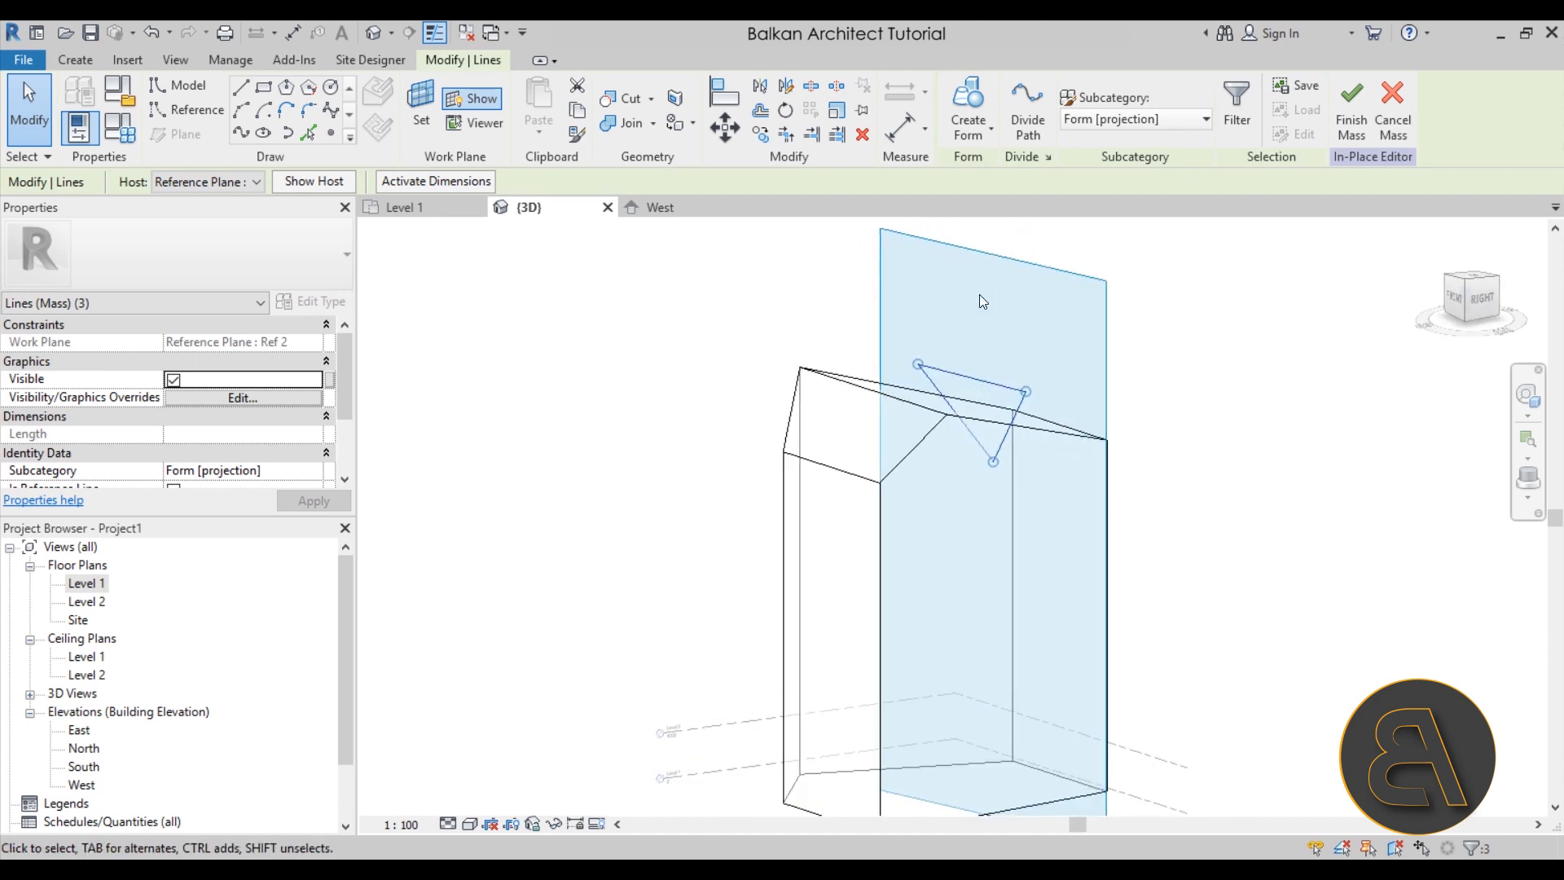
pyautogui.click(971, 138)
pyautogui.click(997, 232)
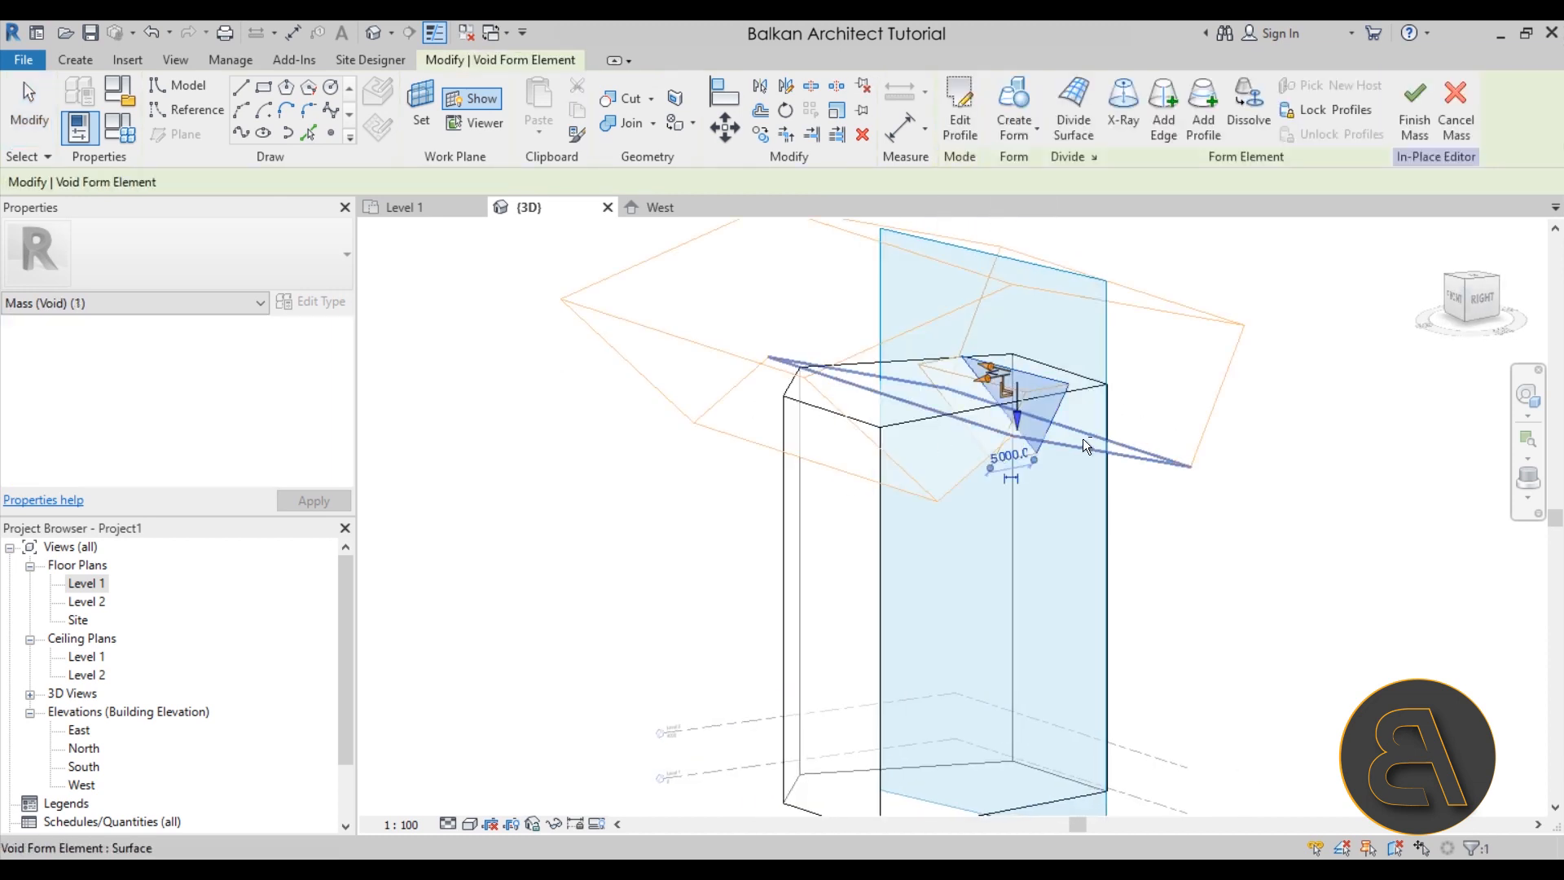
pyautogui.moveTo(974, 387); pyautogui.dragTo(1200, 369)
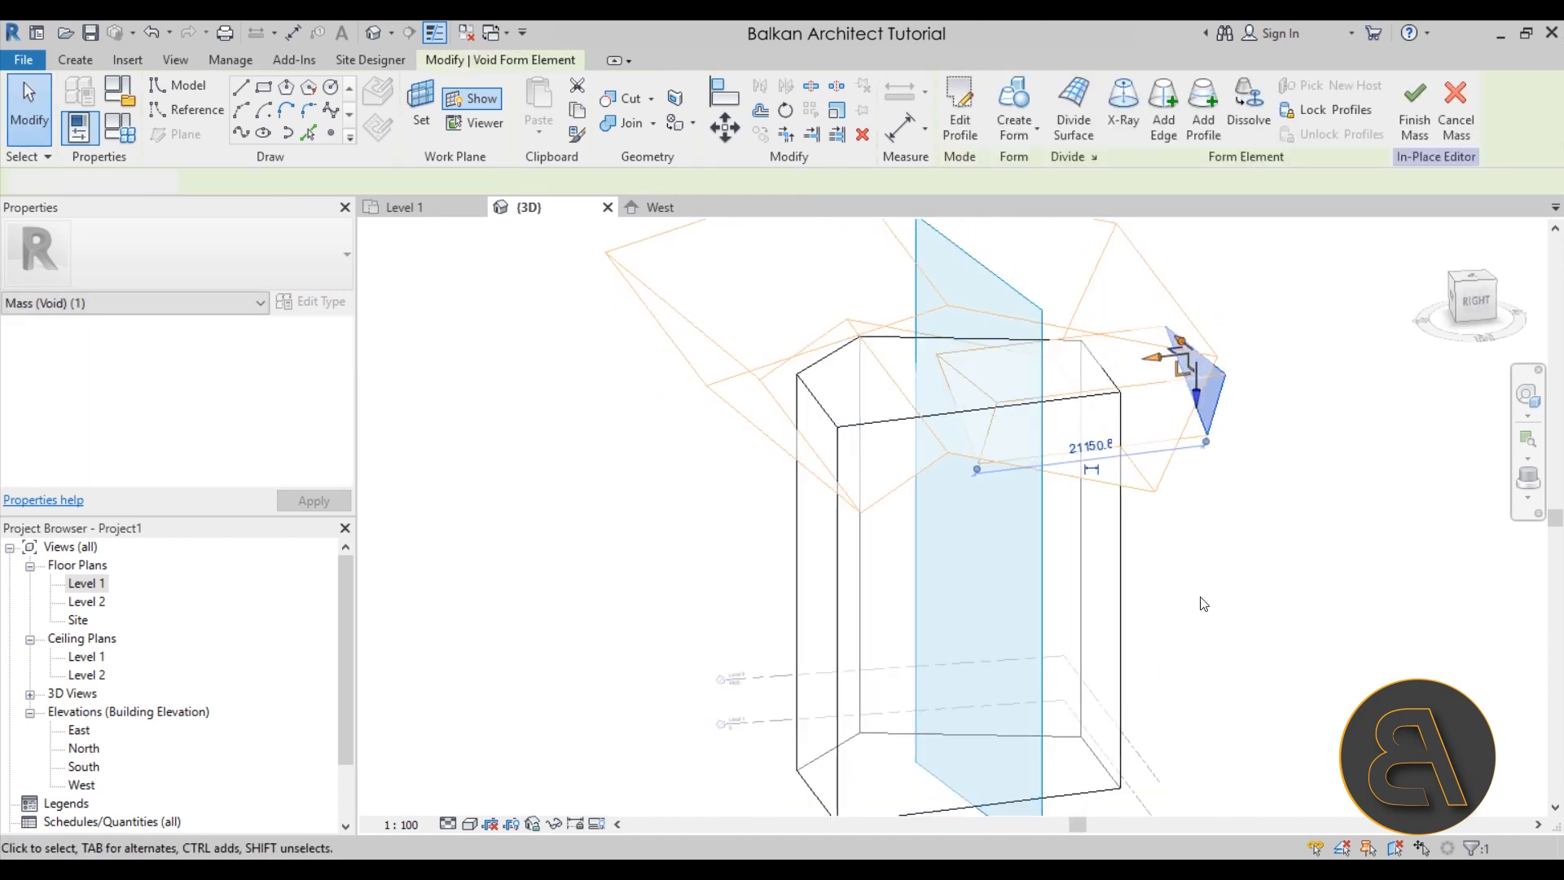
pyautogui.click(1190, 424)
# - Select the void form and extend its opposite end face beyond the other side of the mass, so it cuts the entire slanted roof side
pyautogui.press('Tab')
pyautogui.press('Tab')
pyautogui.press('Tab')
pyautogui.press('Tab')
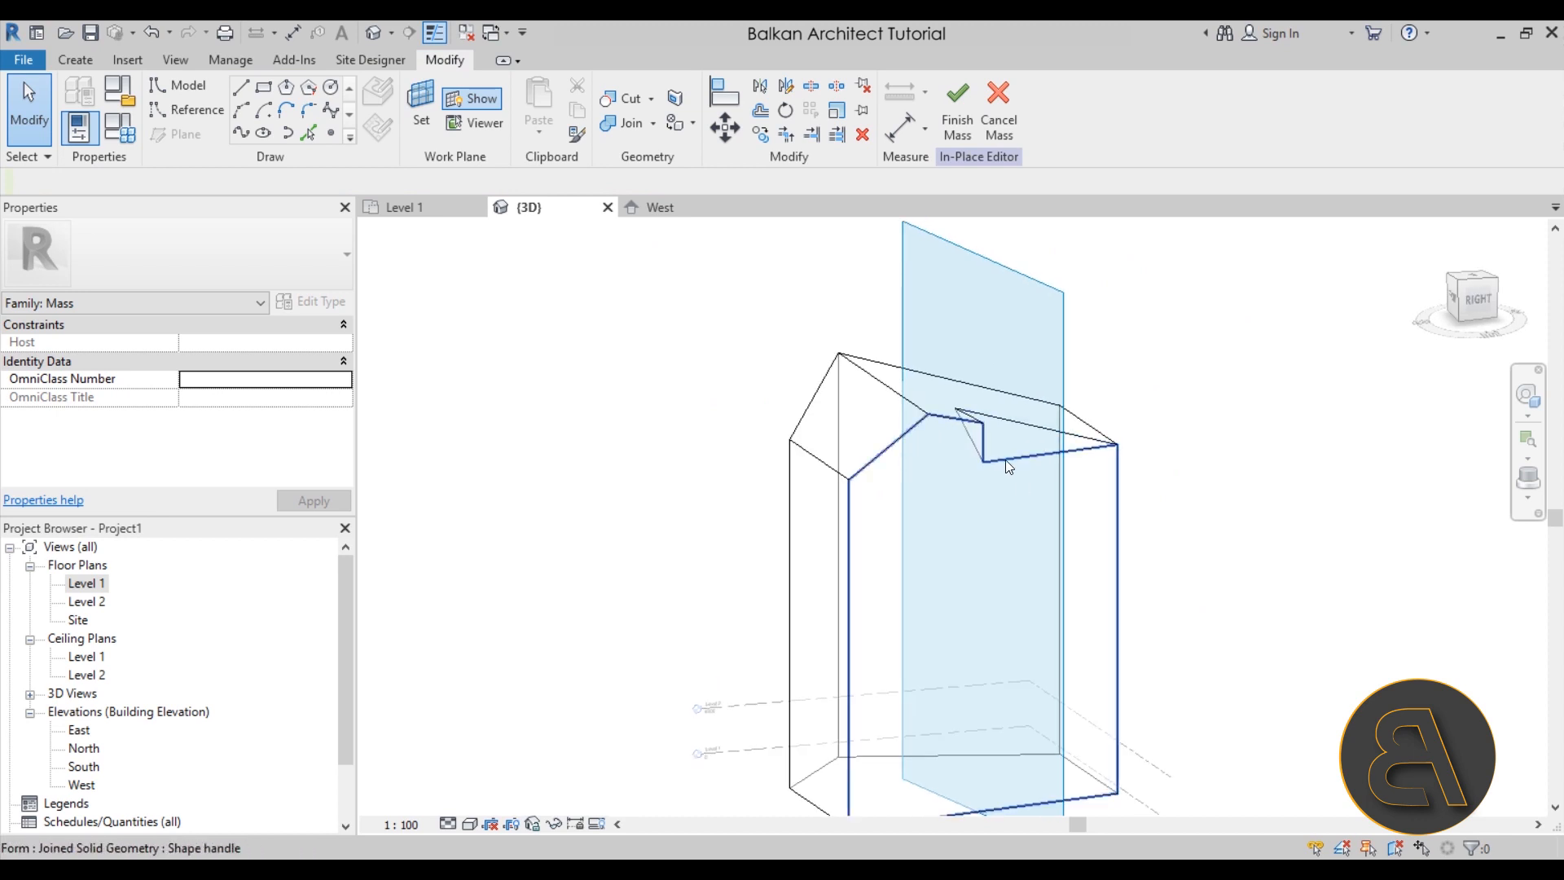
pyautogui.press('Tab')
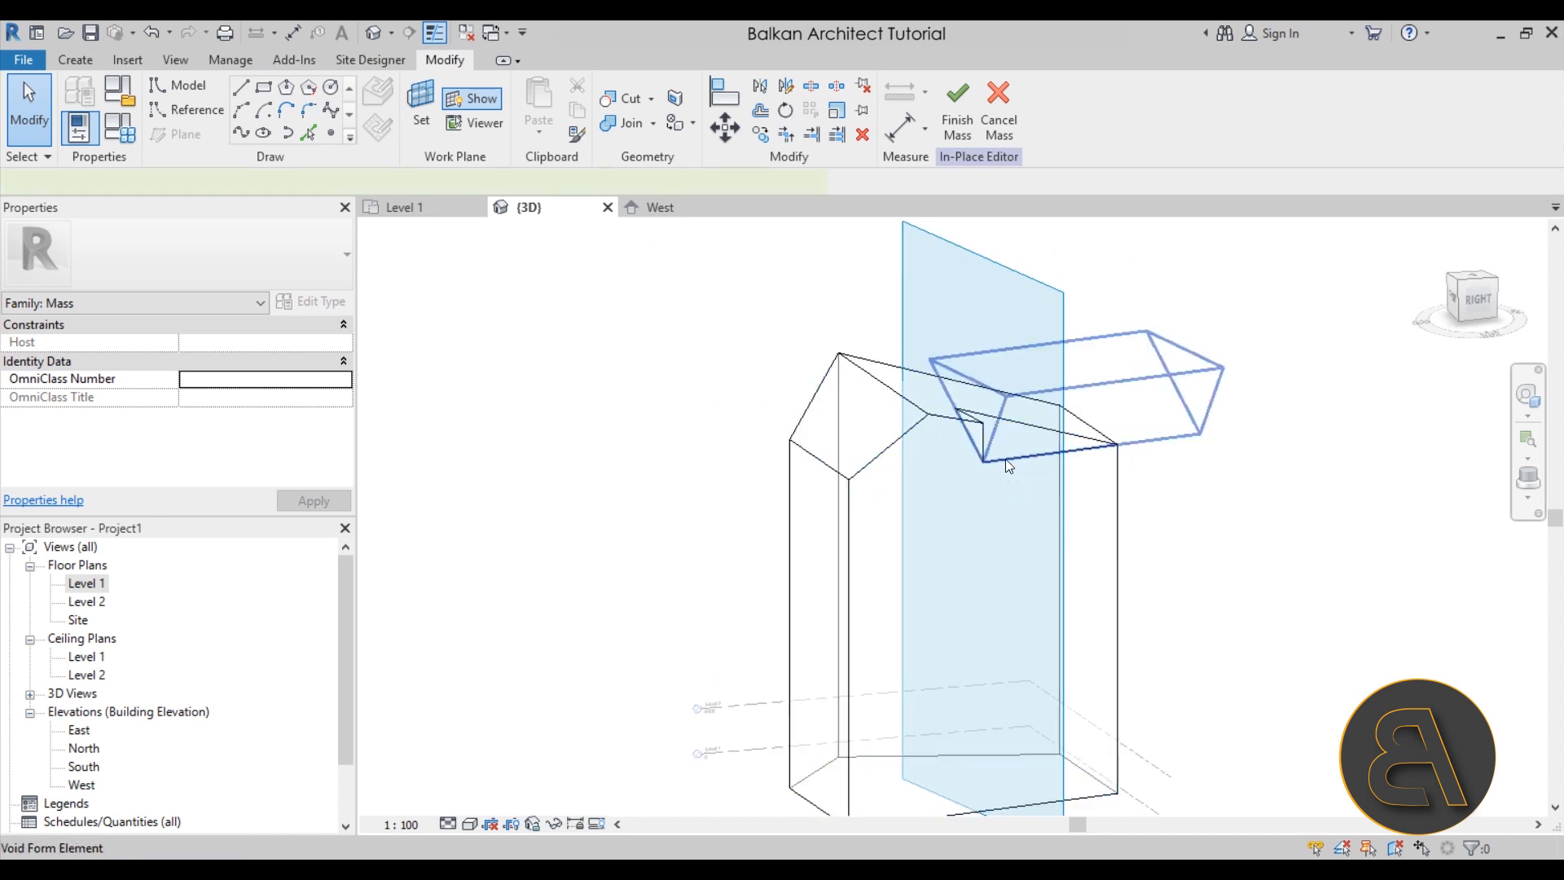
pyautogui.click(1007, 465)
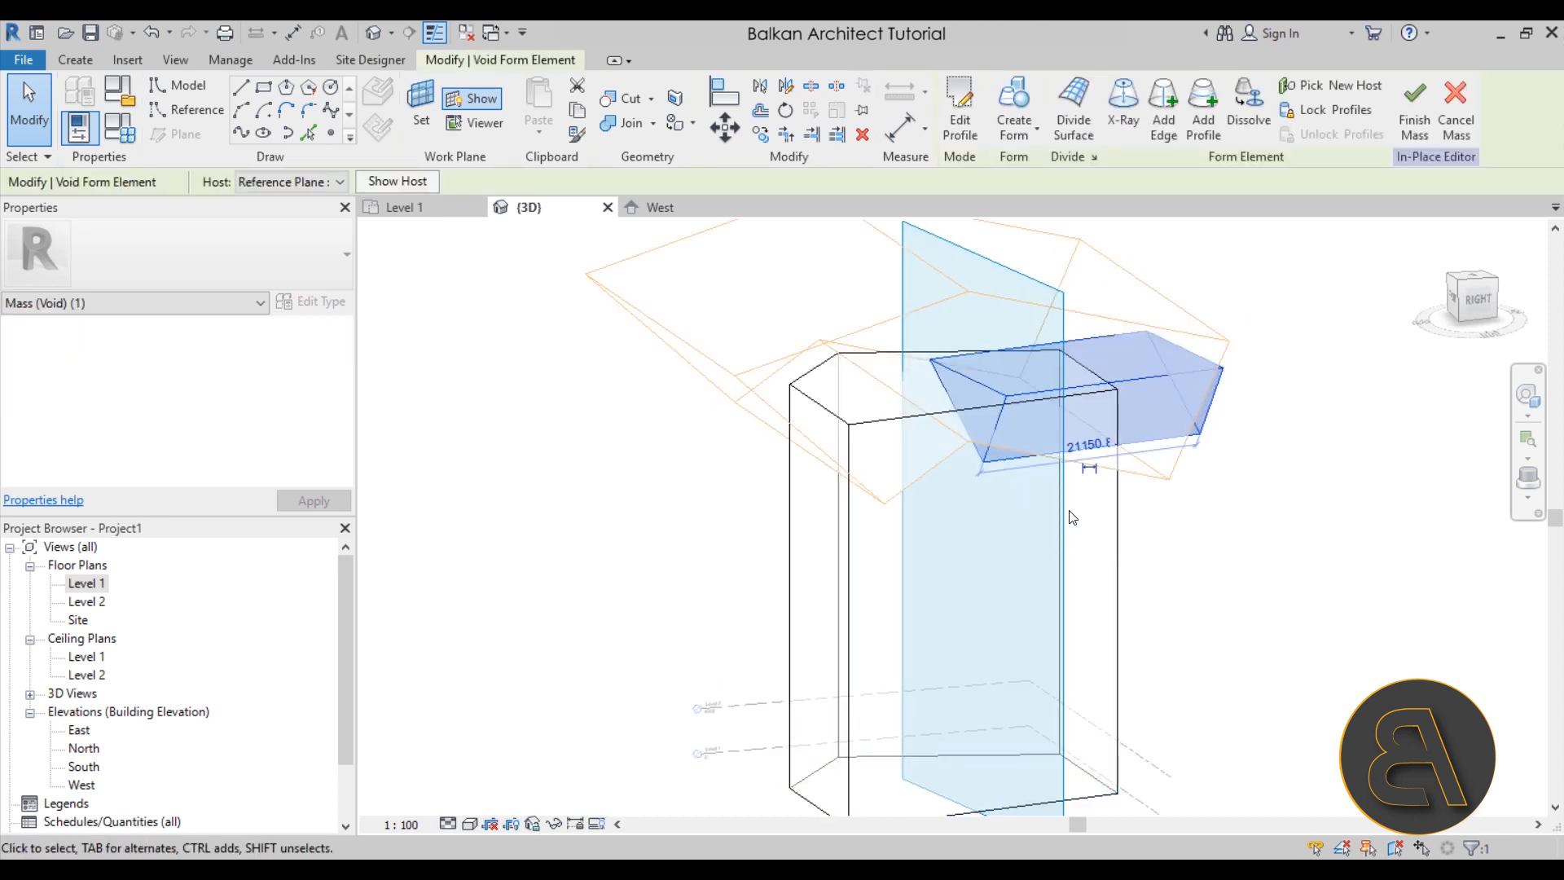
pyautogui.click(986, 393)
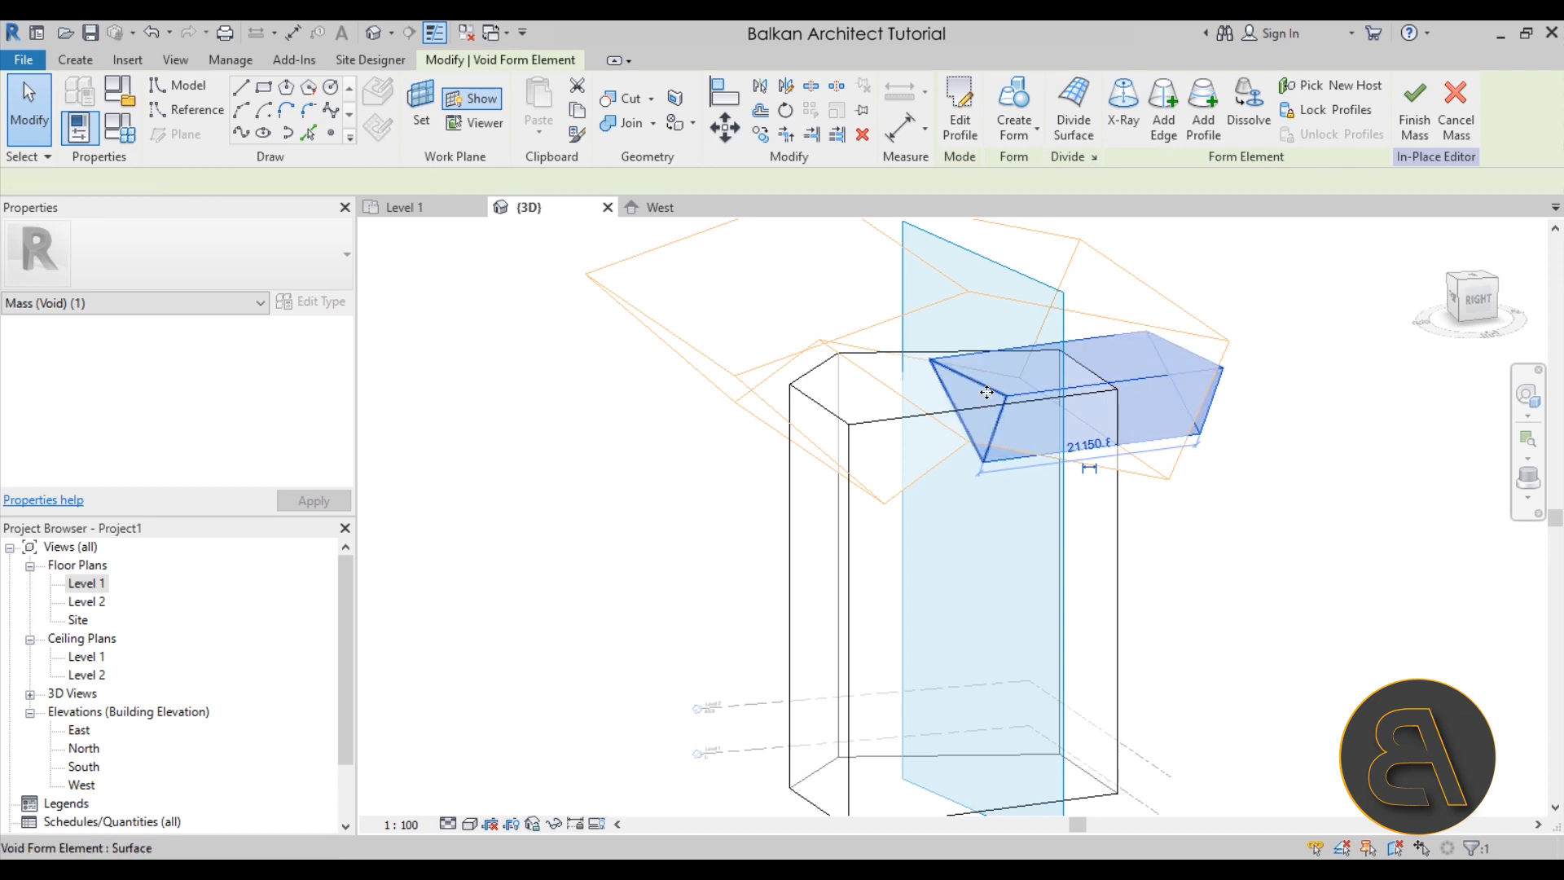
pyautogui.keyDown('shift'); pyautogui.moveTo(978, 456); pyautogui.dragTo(835, 535, button='middle'); pyautogui.keyUp('shift')
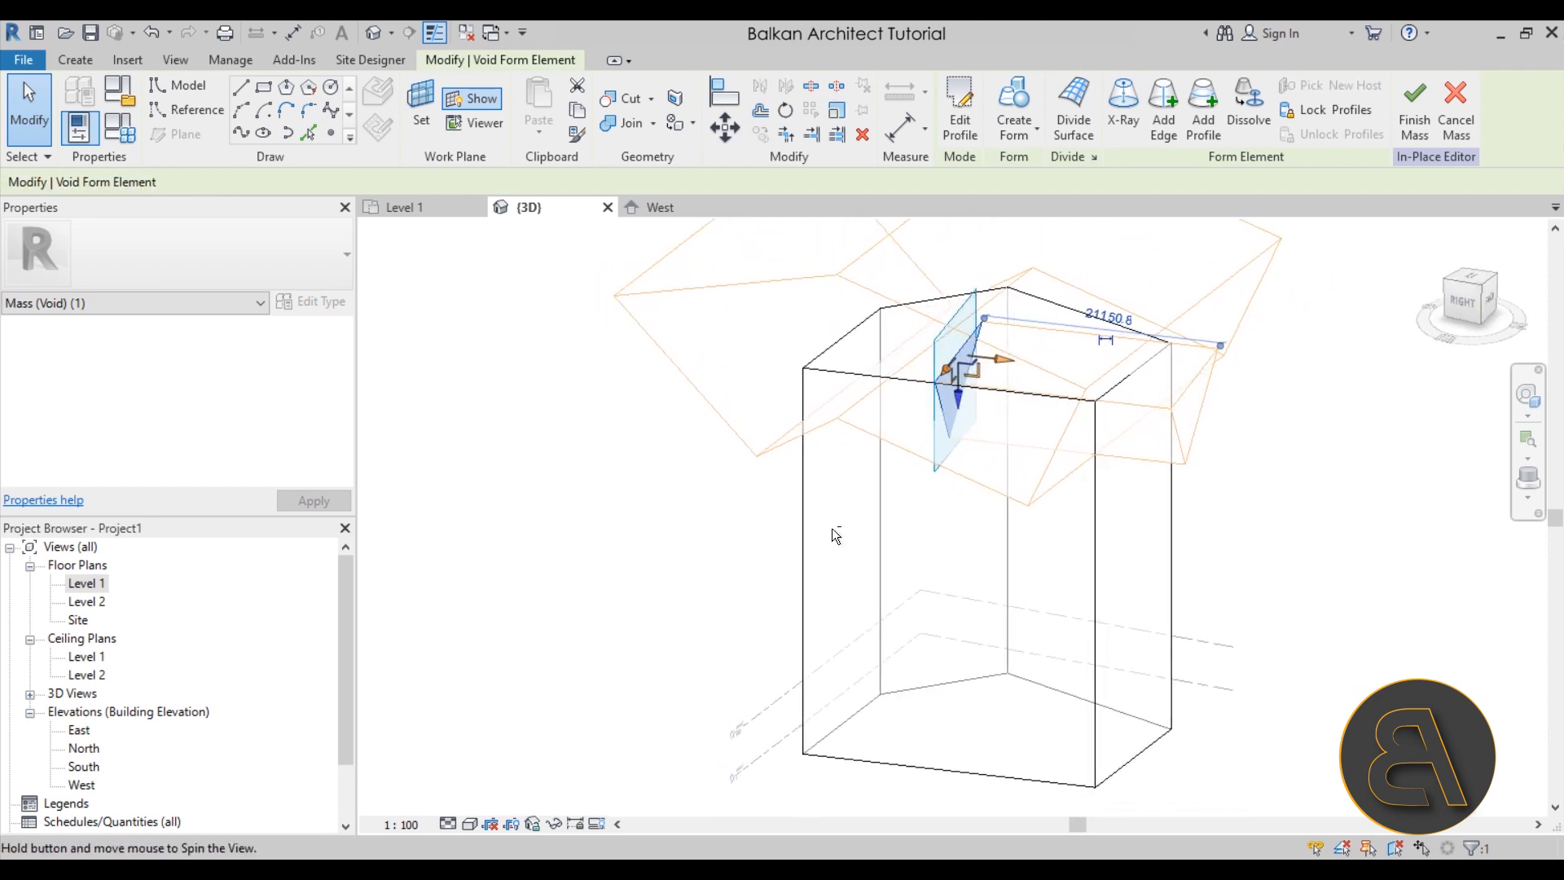
pyautogui.keyDown('shift'); pyautogui.moveTo(931, 471); pyautogui.dragTo(1074, 533, button='middle'); pyautogui.keyUp('shift')
pyautogui.moveTo(1019, 382); pyautogui.dragTo(765, 430)
pyautogui.click(621, 583)
pyautogui.keyDown('shift'); pyautogui.moveTo(618, 584); pyautogui.dragTo(675, 444, button='middle'); pyautogui.keyUp('shift')
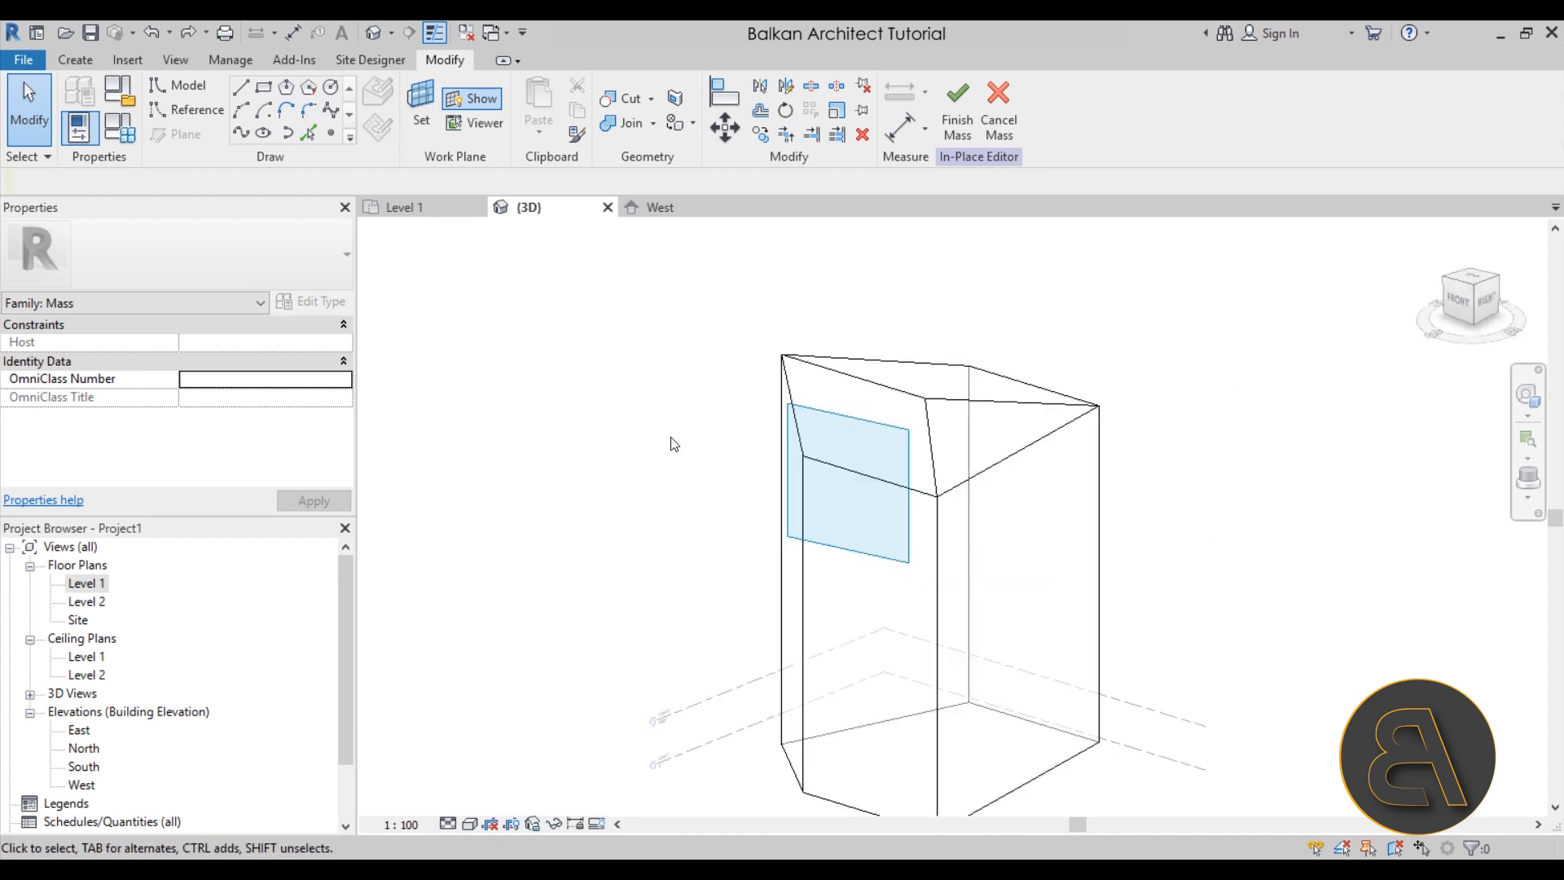
# - Select the large slanted east face of the mass and divide its surface
pyautogui.keyDown('shift'); pyautogui.moveTo(691, 585); pyautogui.dragTo(702, 511, button='middle'); pyautogui.keyUp('shift')
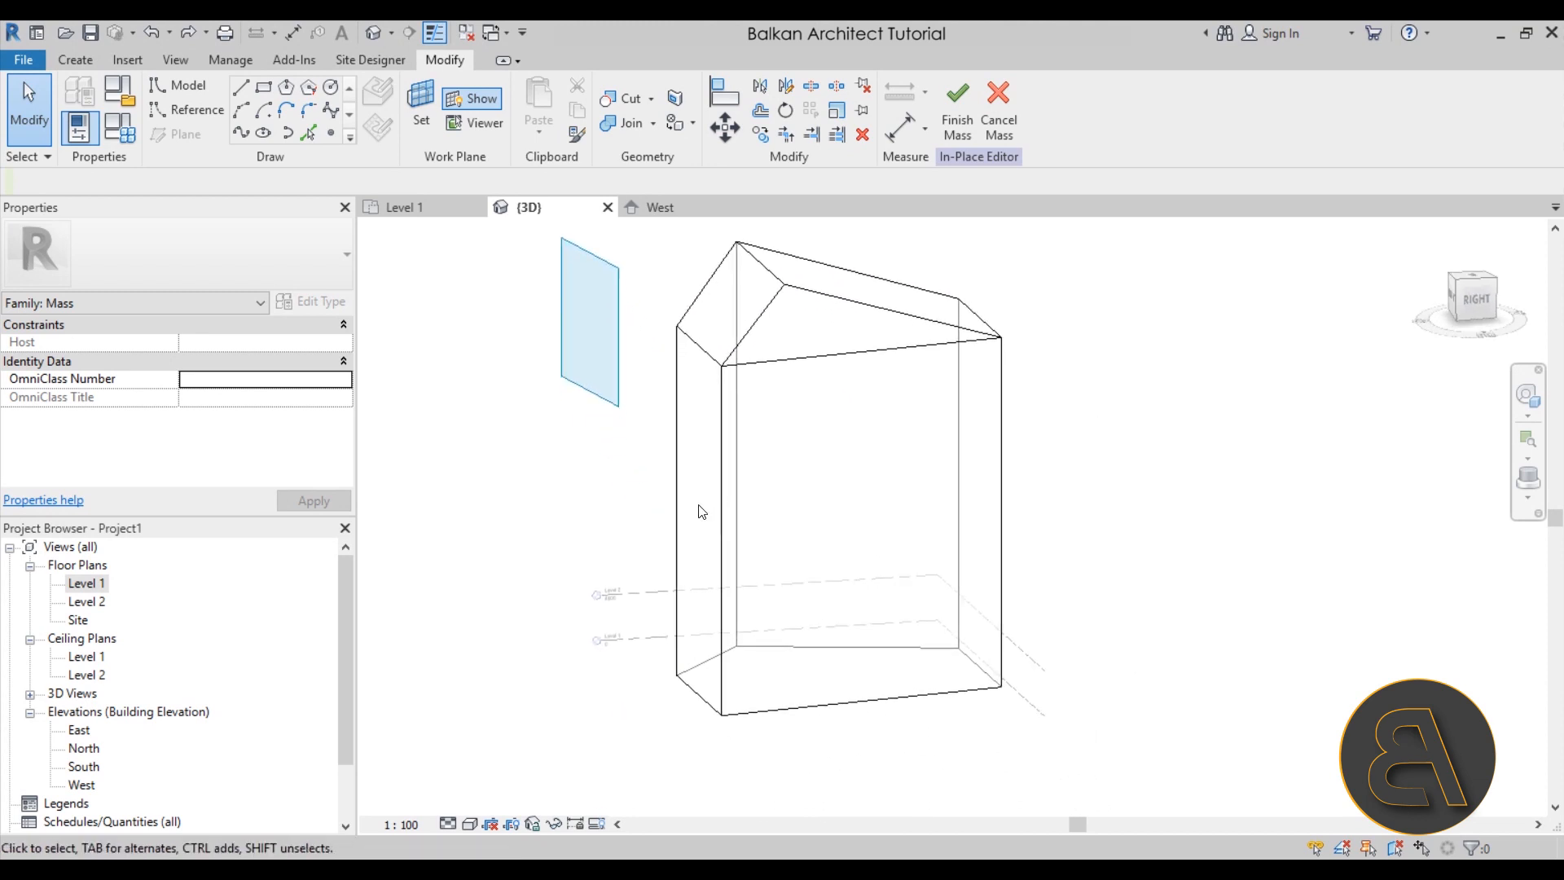
pyautogui.keyDown('shift'); pyautogui.moveTo(800, 536); pyautogui.dragTo(845, 593, button='middle'); pyautogui.keyUp('shift')
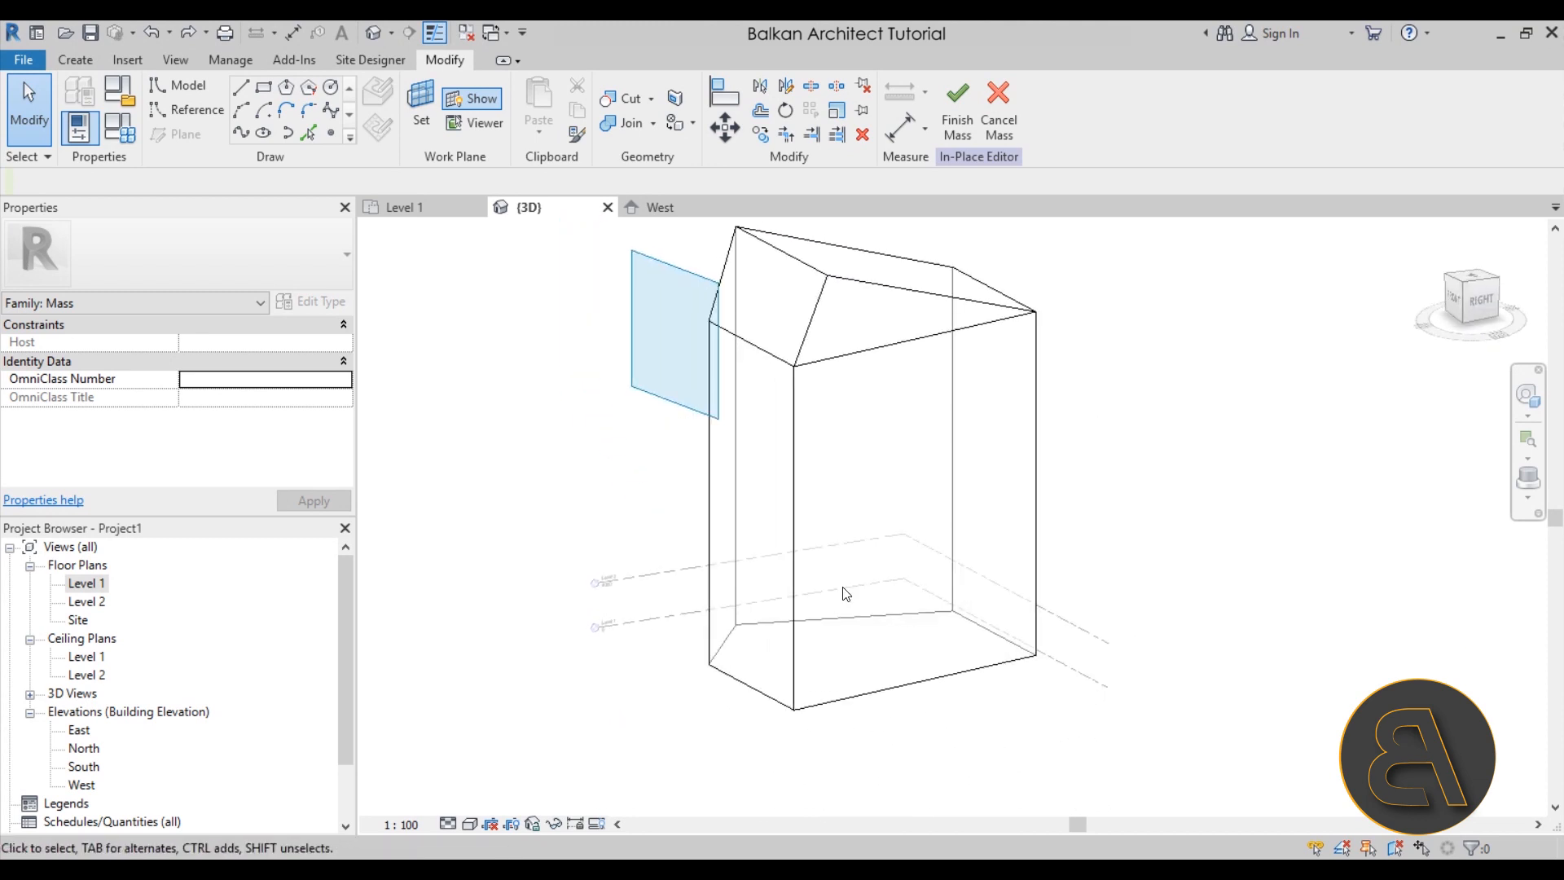
pyautogui.press('Tab')
pyautogui.click(862, 695)
pyautogui.keyDown('shift'); pyautogui.moveTo(862, 694); pyautogui.dragTo(1009, 707, button='middle'); pyautogui.keyUp('shift')
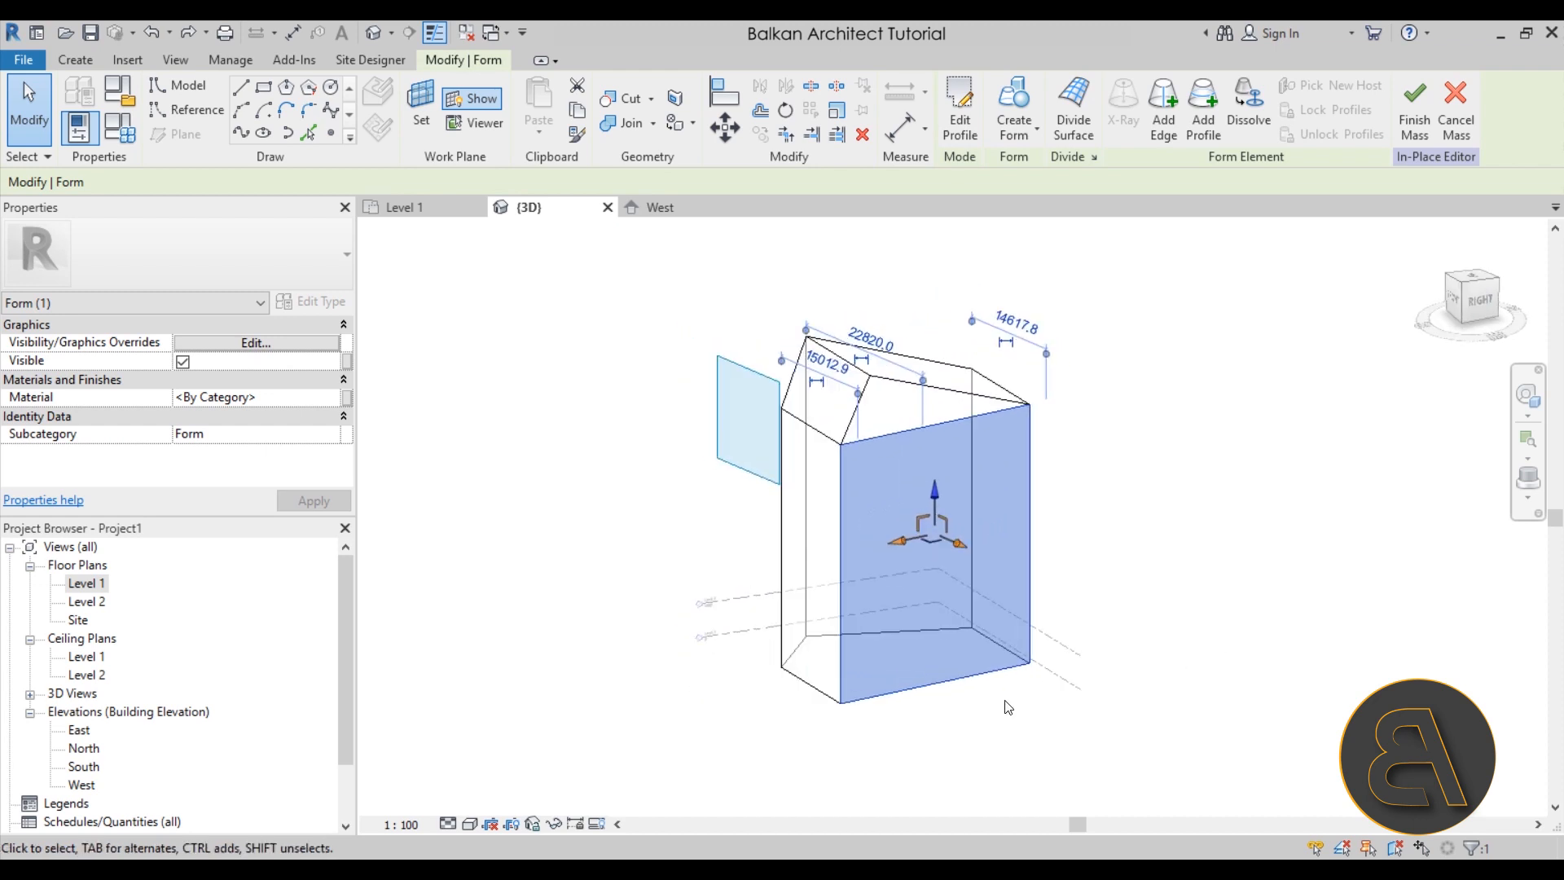
pyautogui.click(1074, 123)
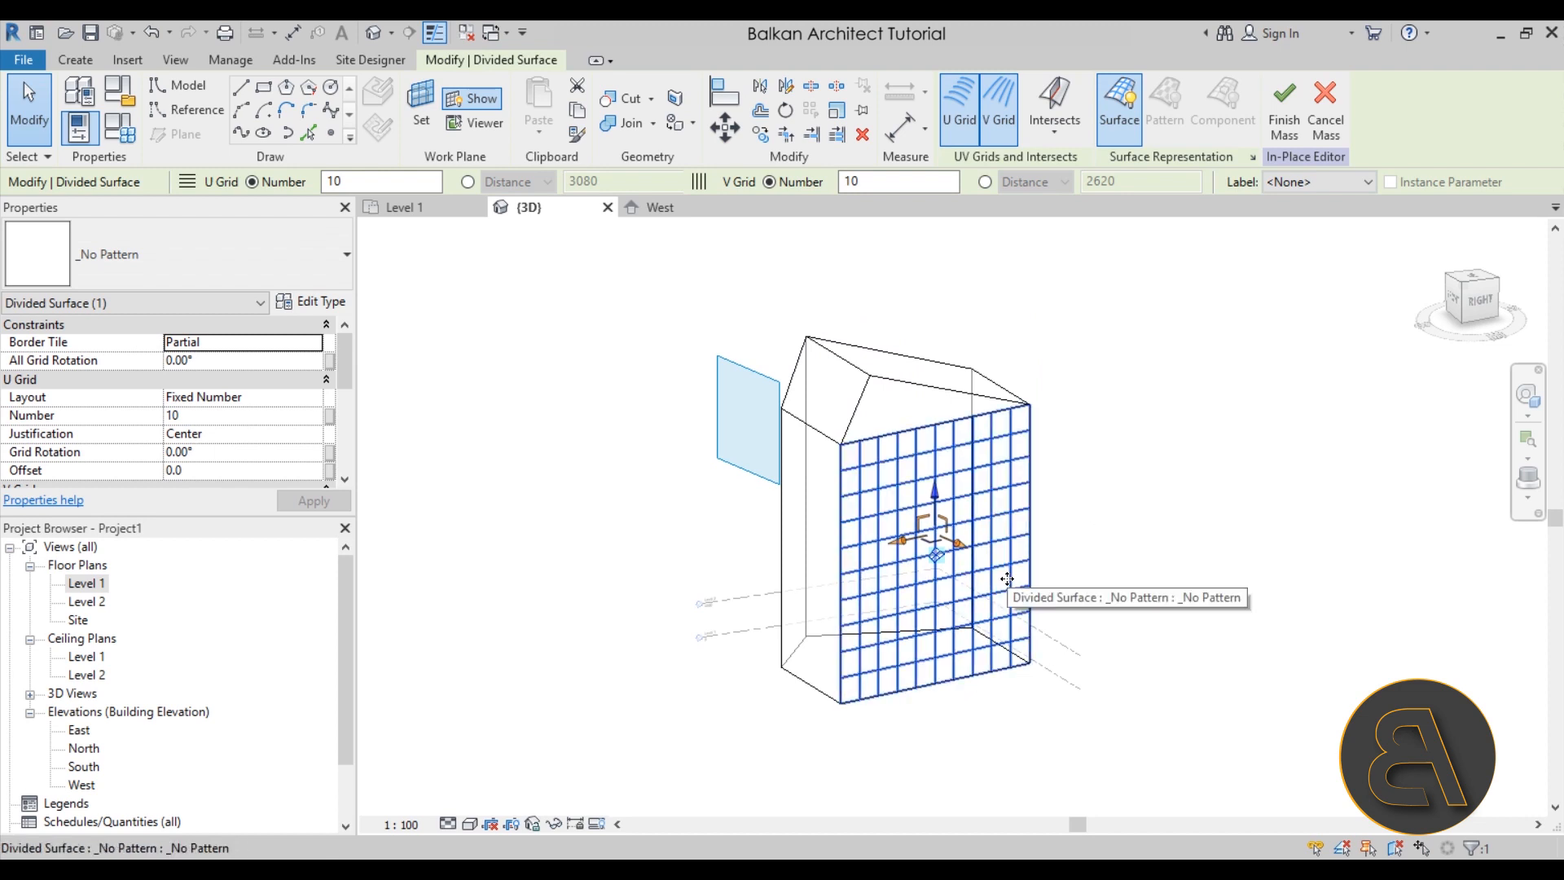
# - Apply the Rhomboid pattern to the divided surface
pyautogui.click(124, 271)
pyautogui.scroll(-3, 116, 419)
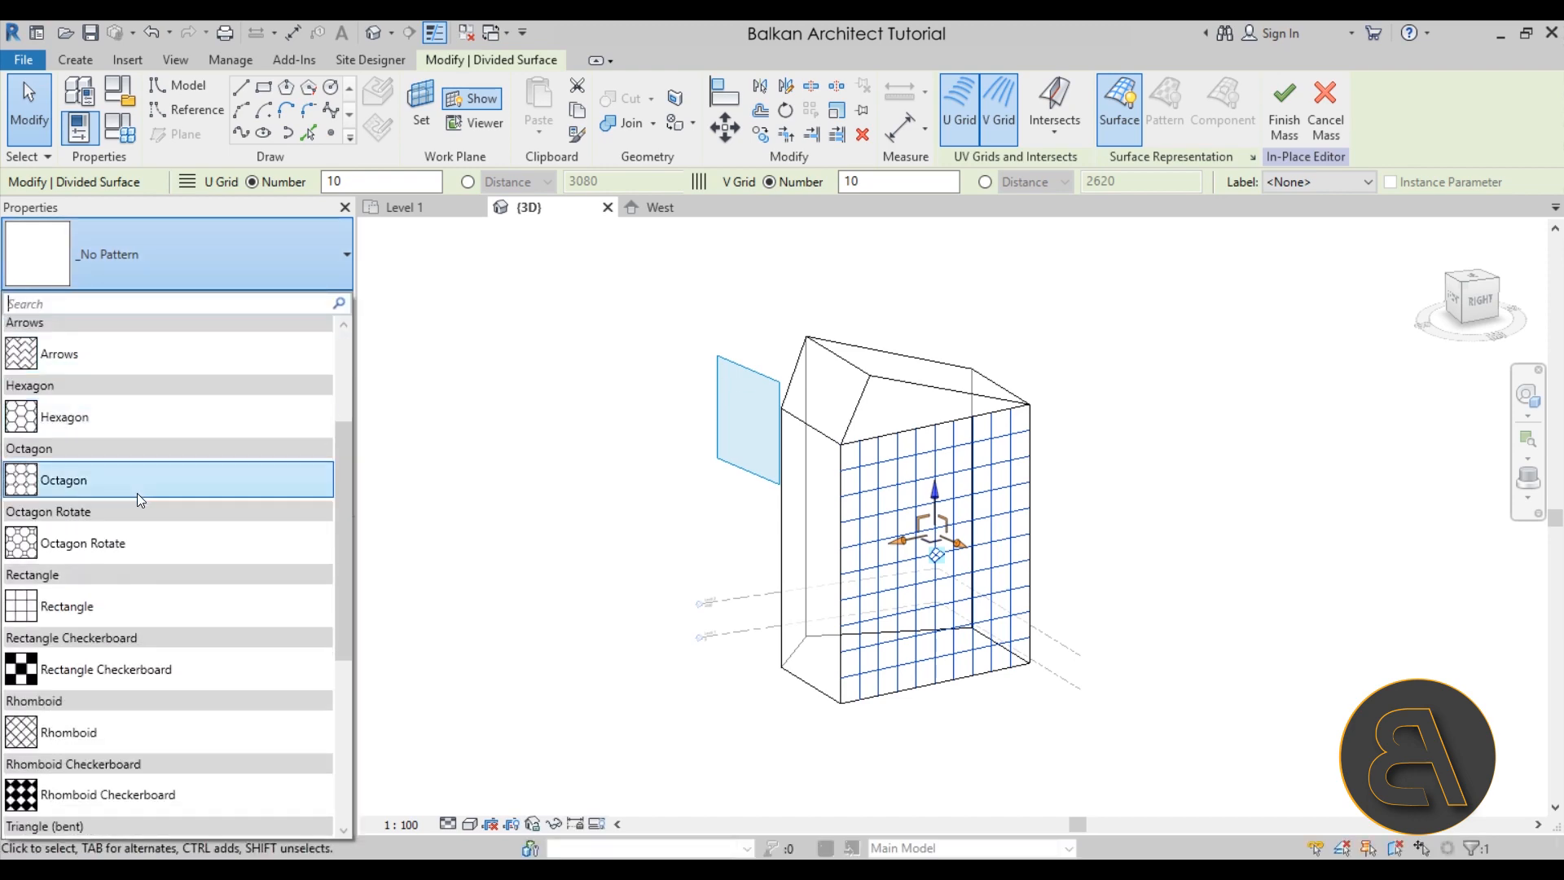
pyautogui.scroll(-2, 137, 492)
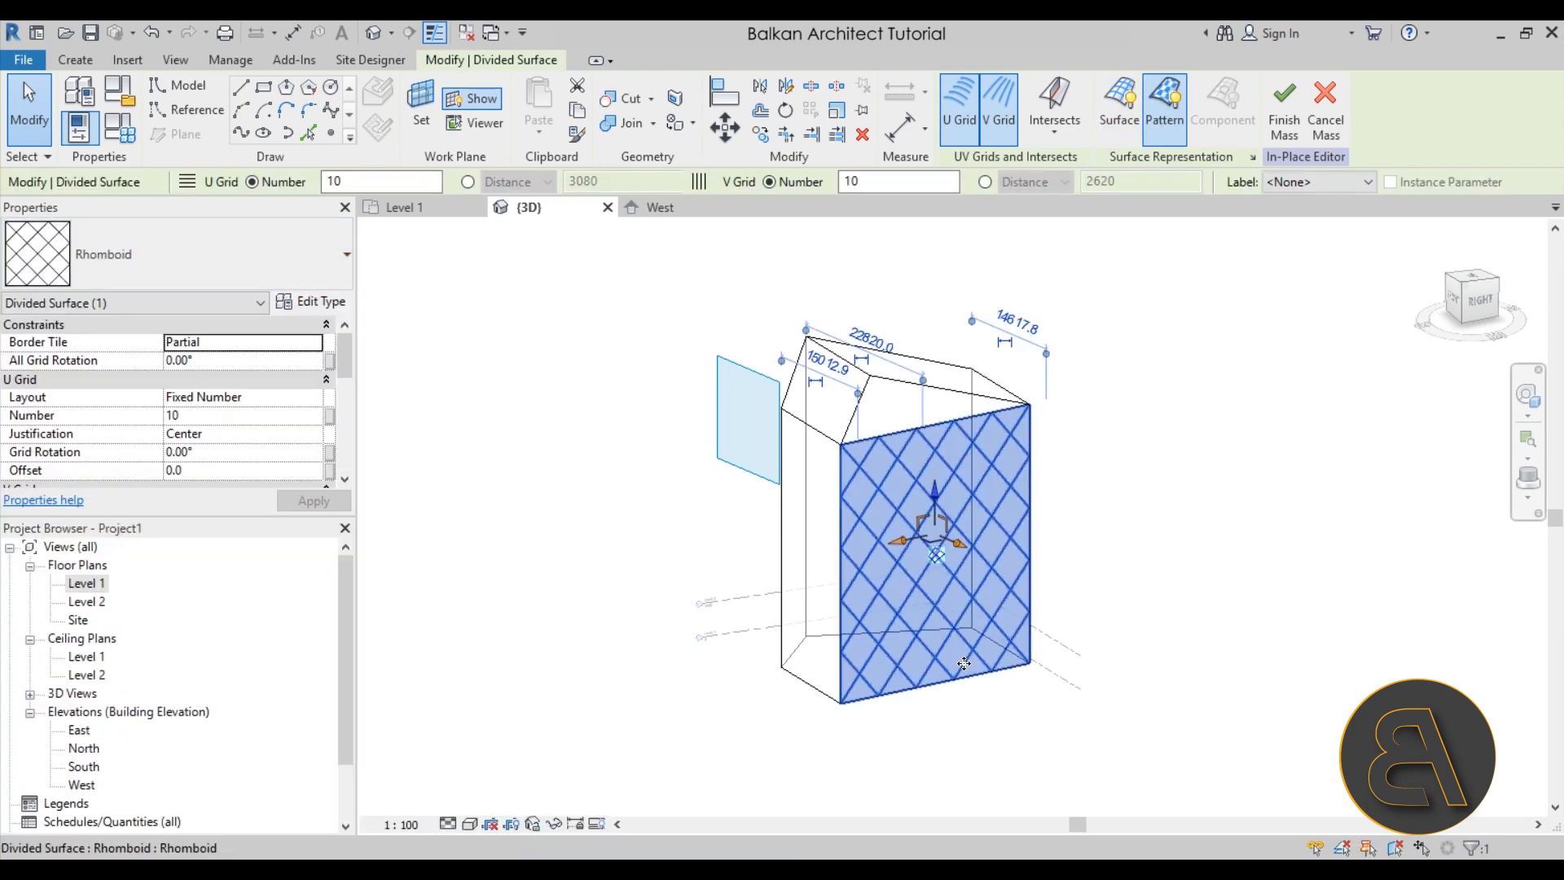
pyautogui.scroll(3, 1038, 625)
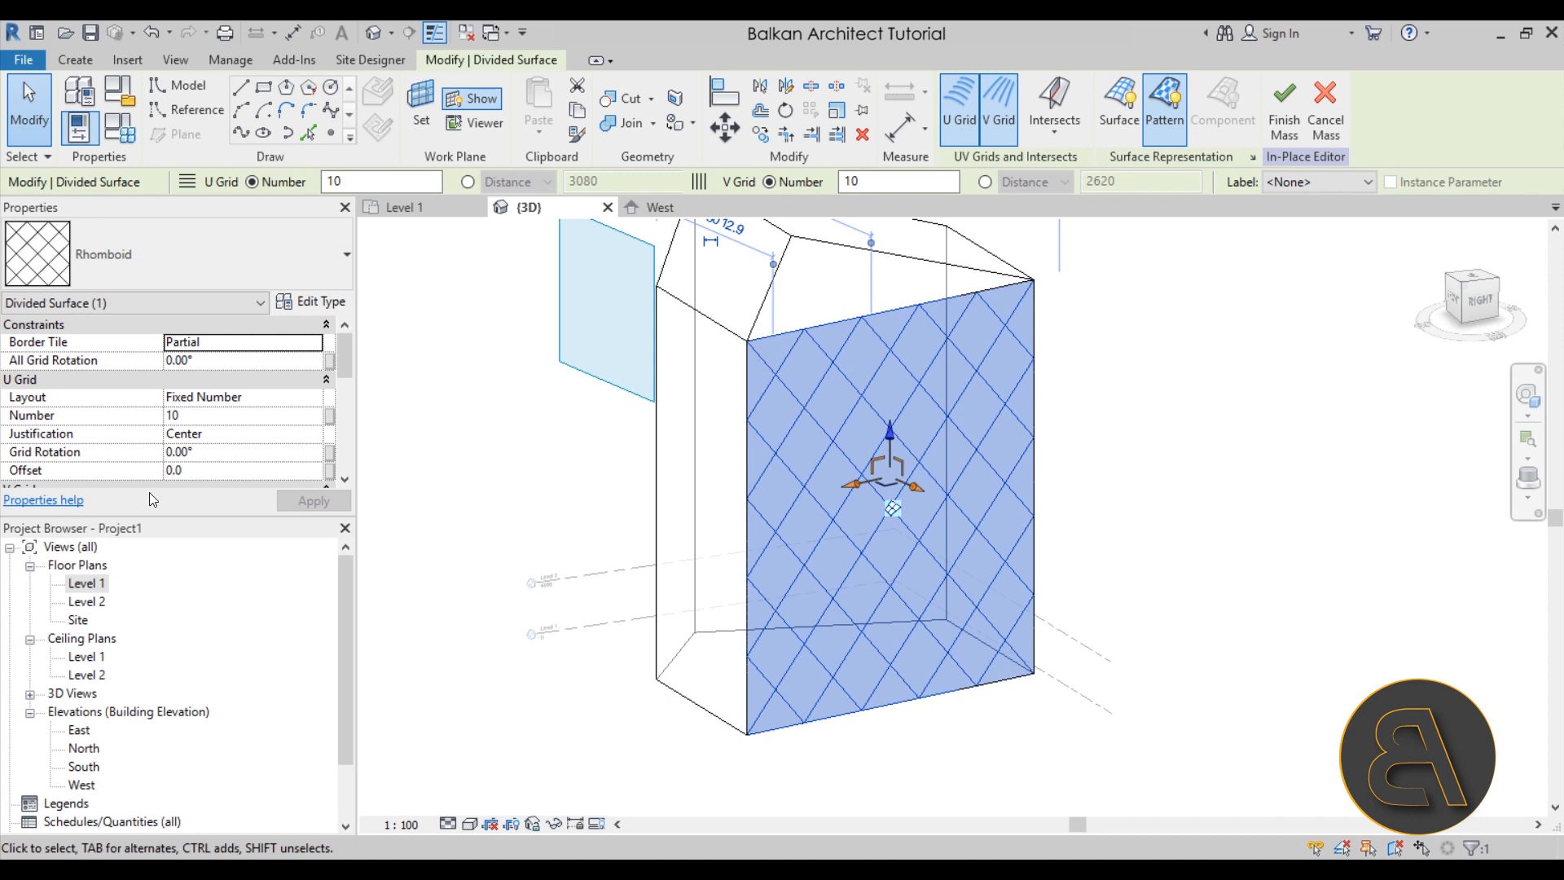
# - Set the U Grid number of the divided surface to 15
pyautogui.click(217, 414)
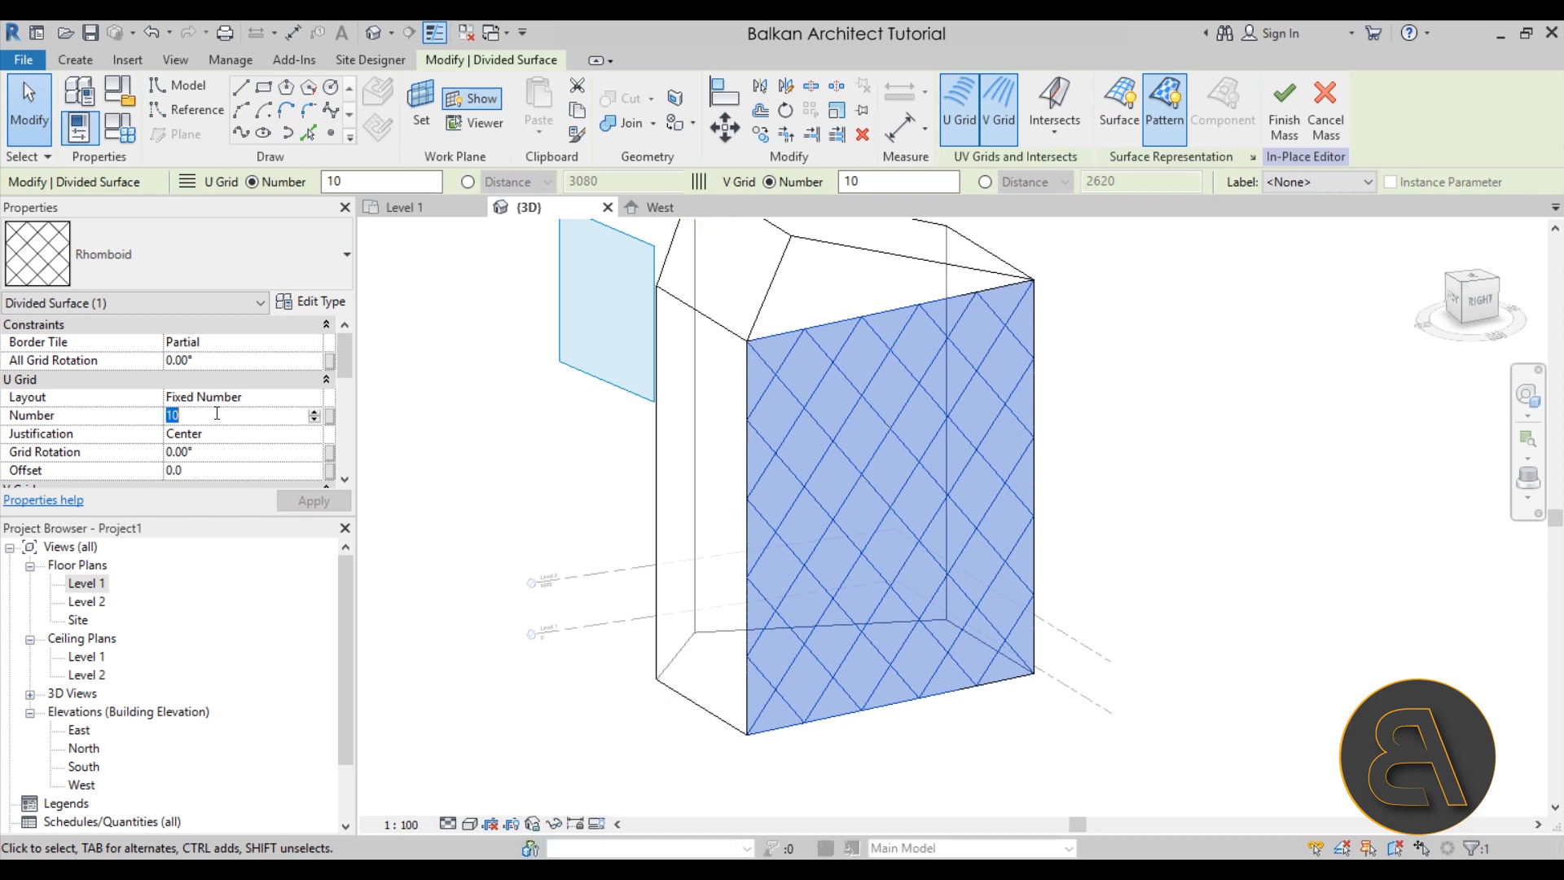
pyautogui.click(311, 500)
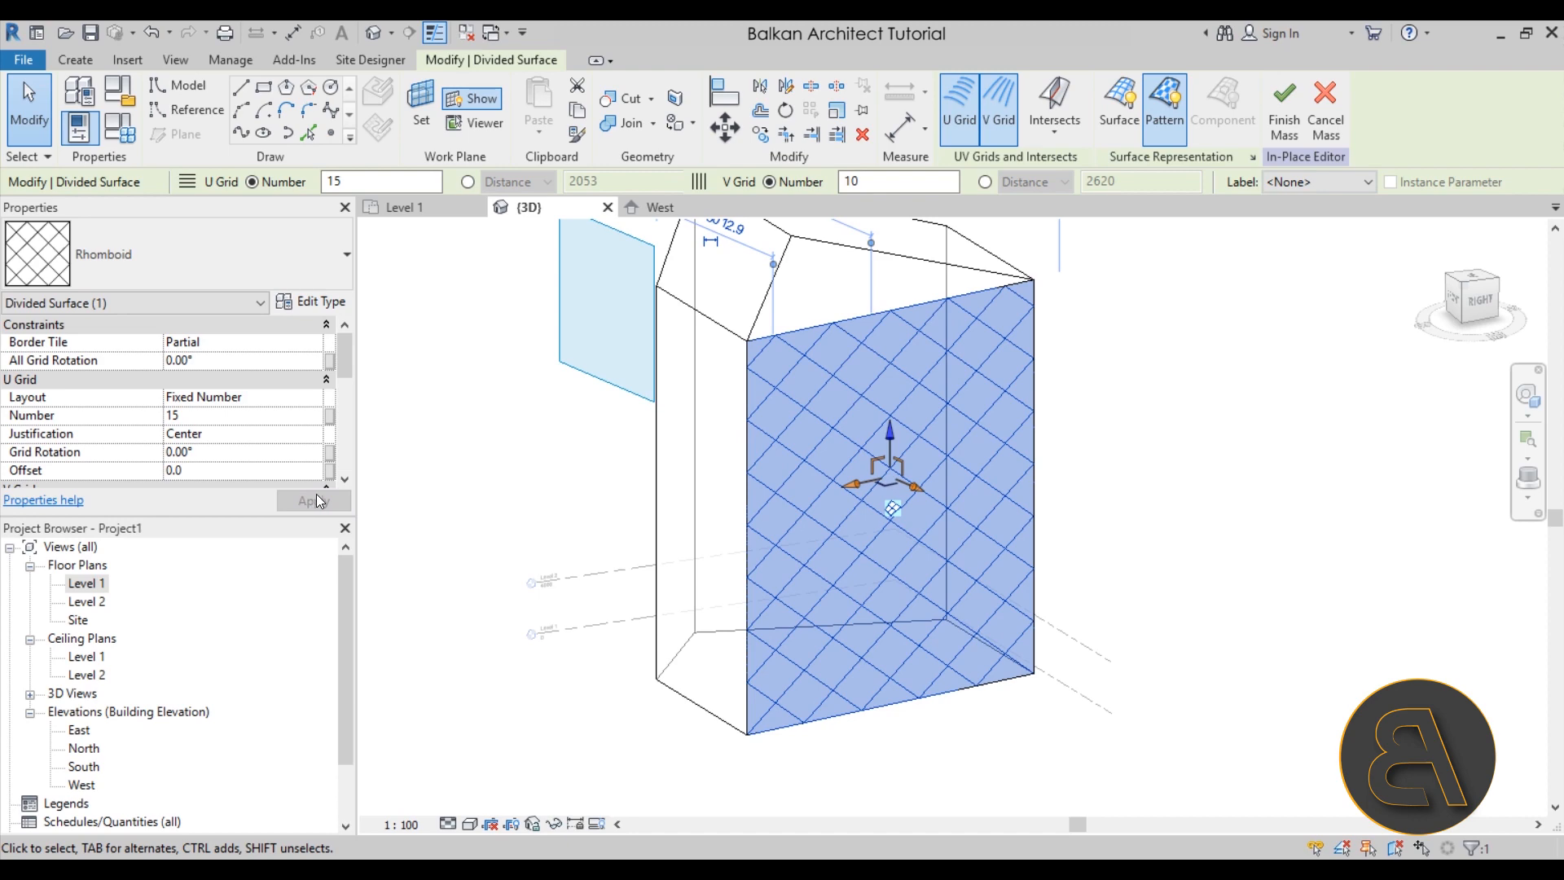
pyautogui.press('Escape')
pyautogui.scroll(3, 906, 706)
pyautogui.scroll(-5, 820, 681)
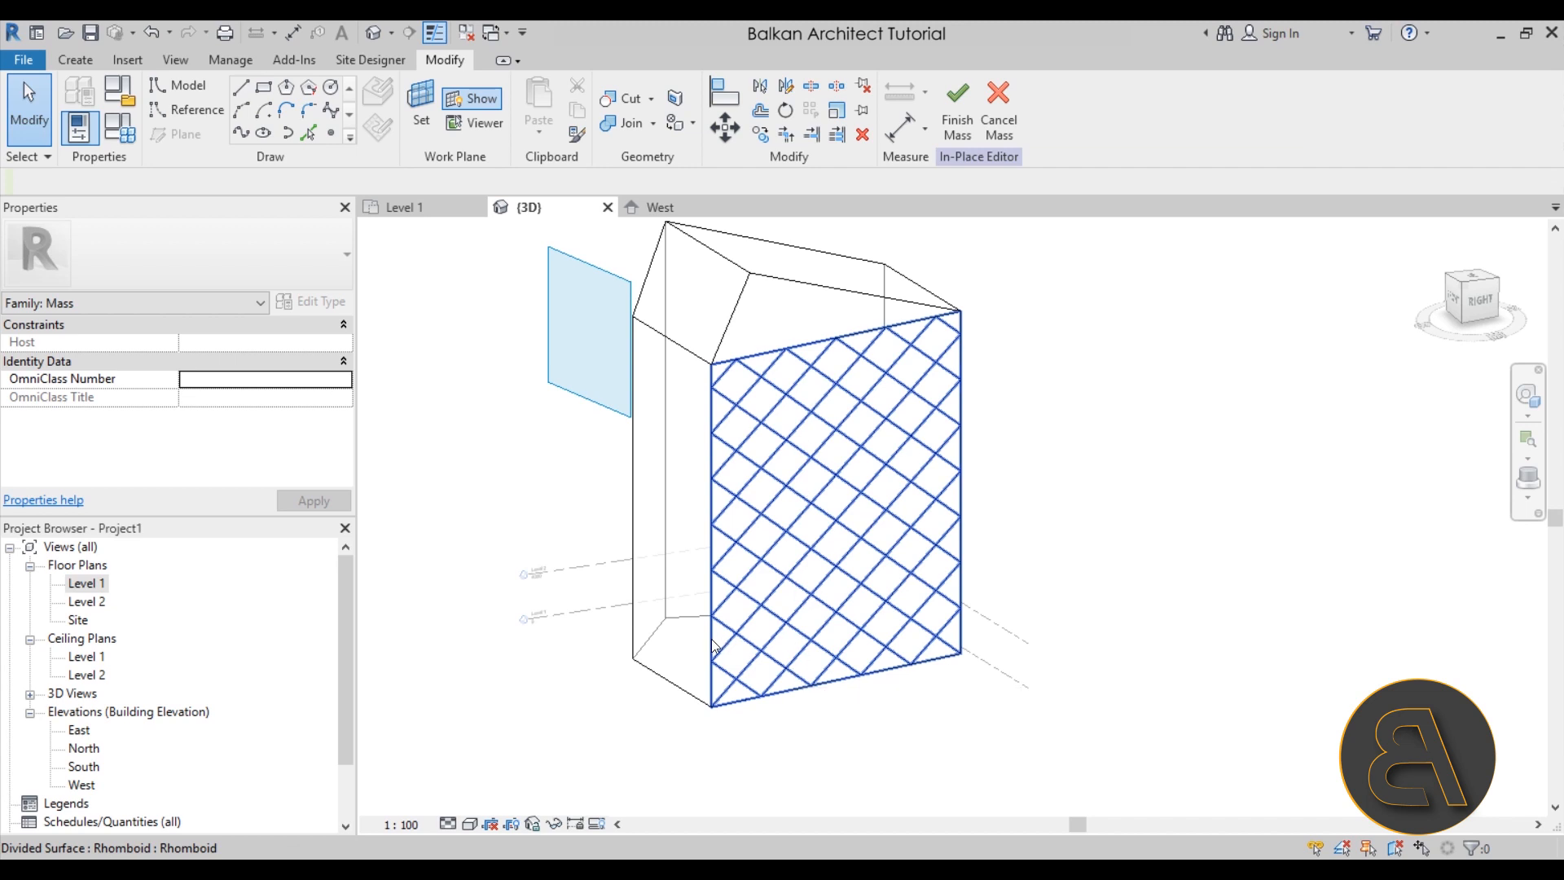
# - Increase the U Grid number of the divided surface further to make the rhomboids flatter
pyautogui.click(907, 619)
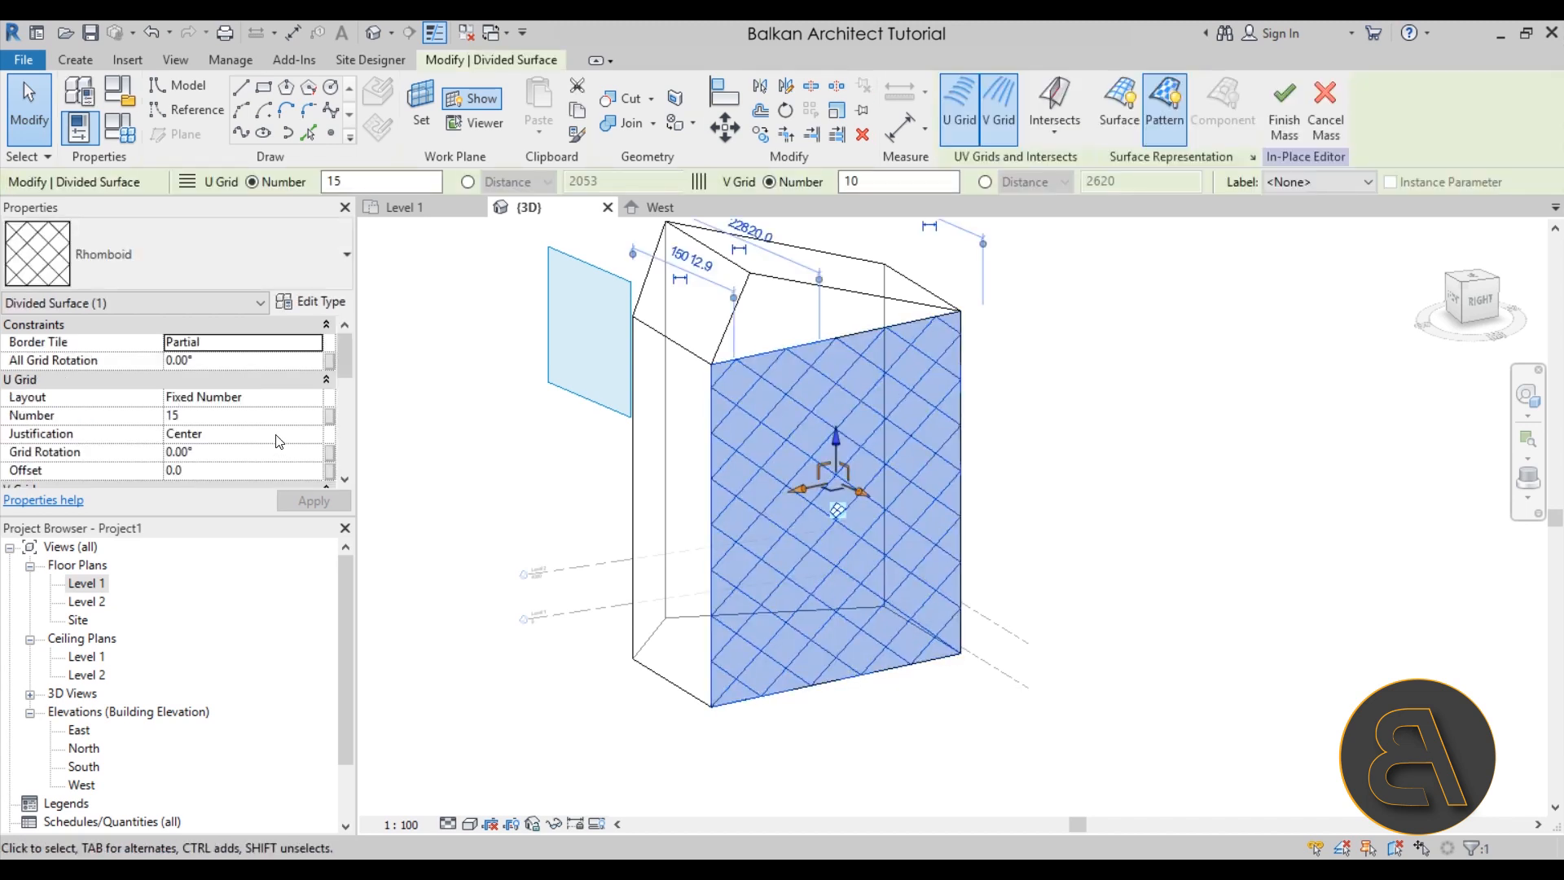
pyautogui.click(247, 380)
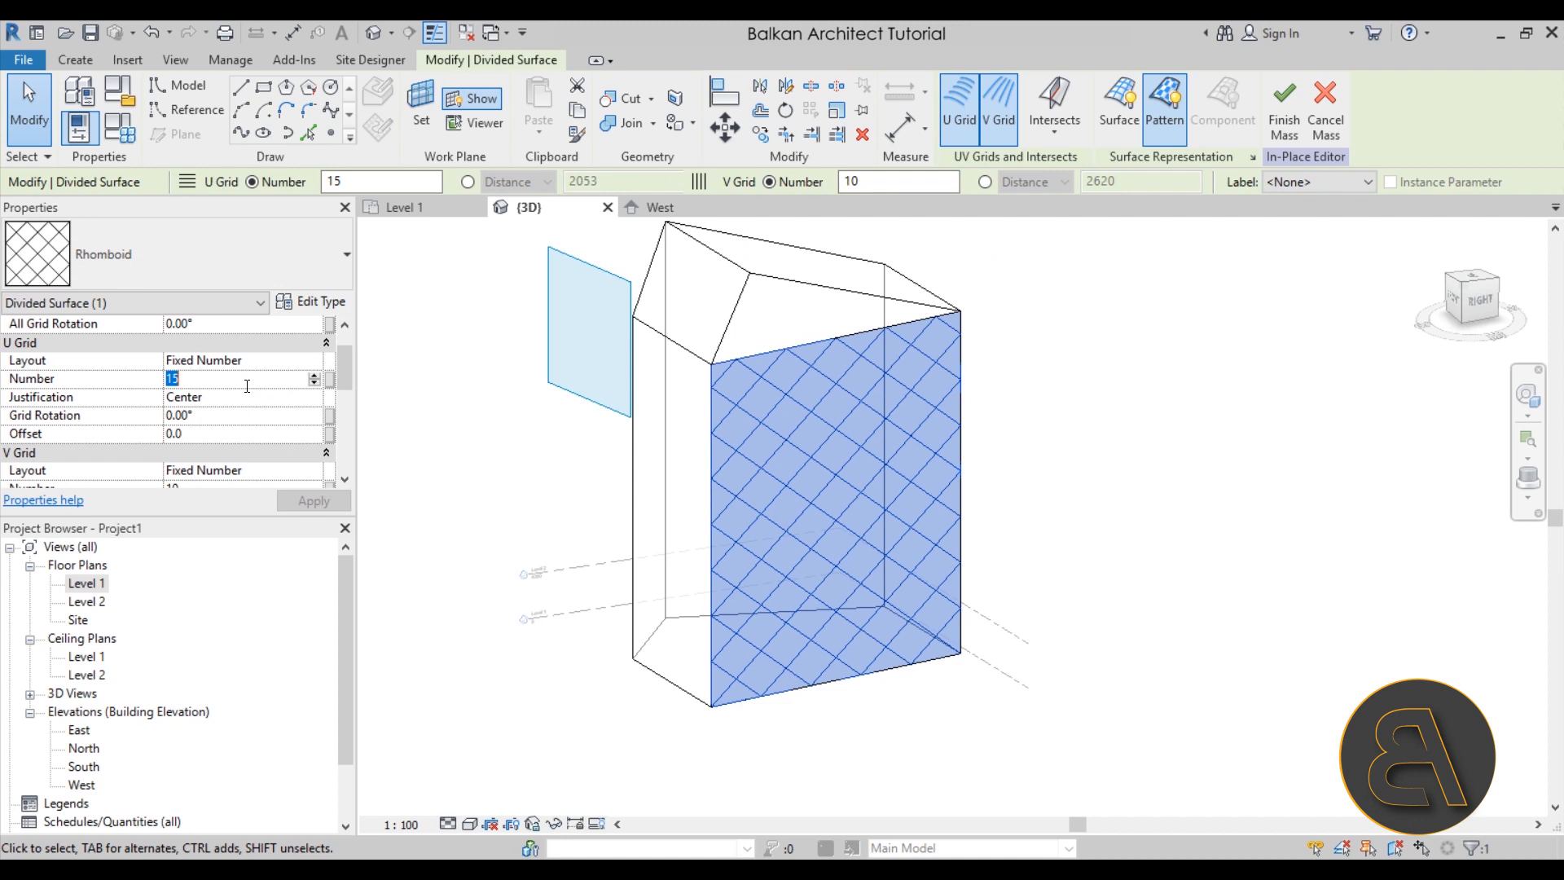
pyautogui.click(482, 491)
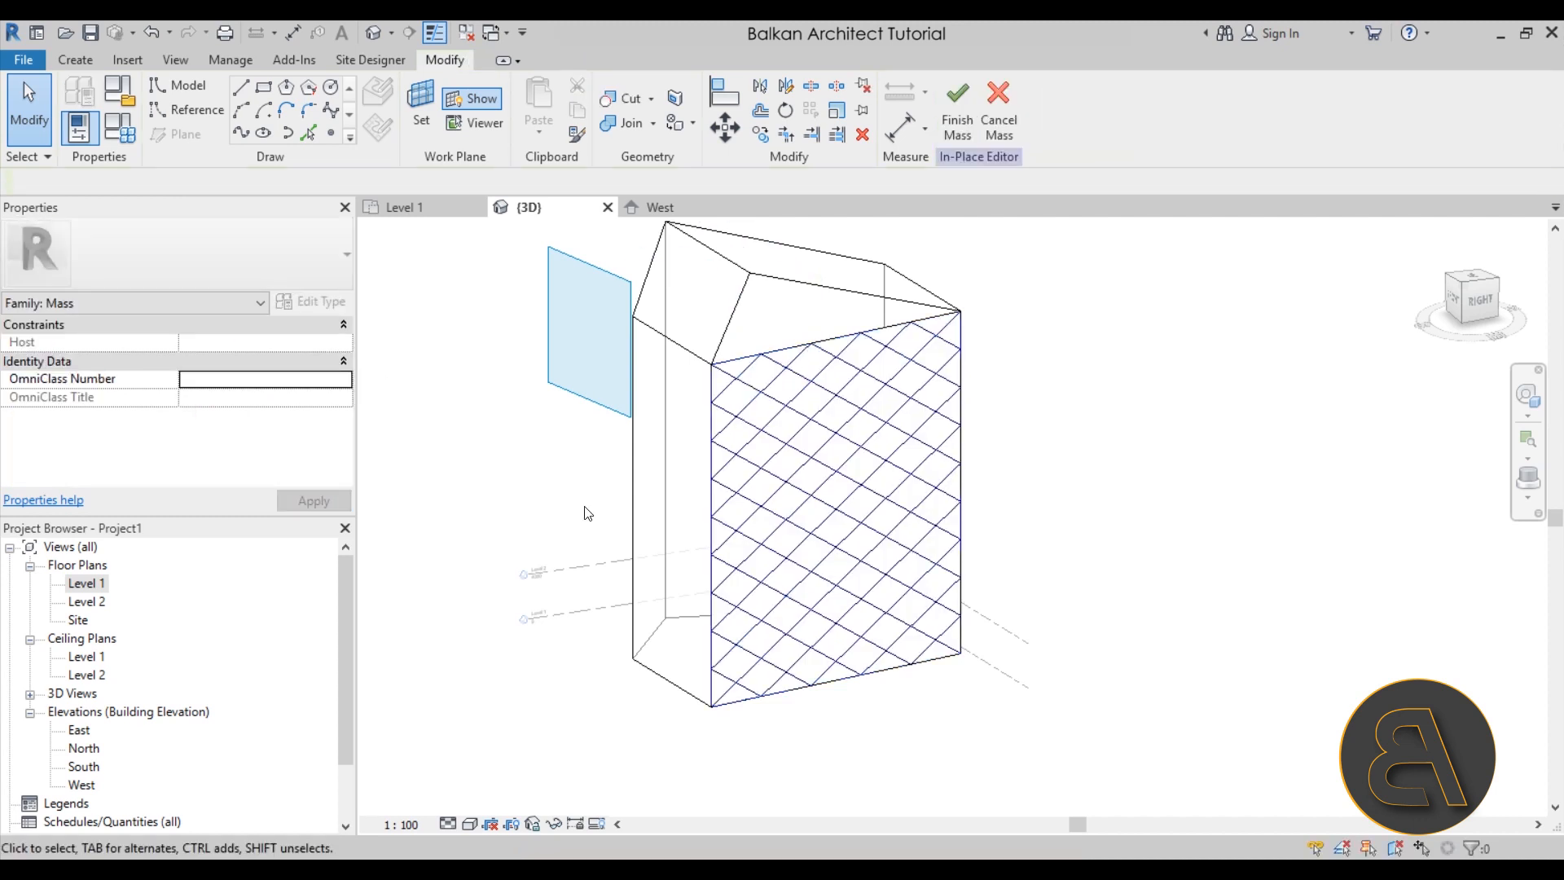
pyautogui.scroll(4, 841, 500)
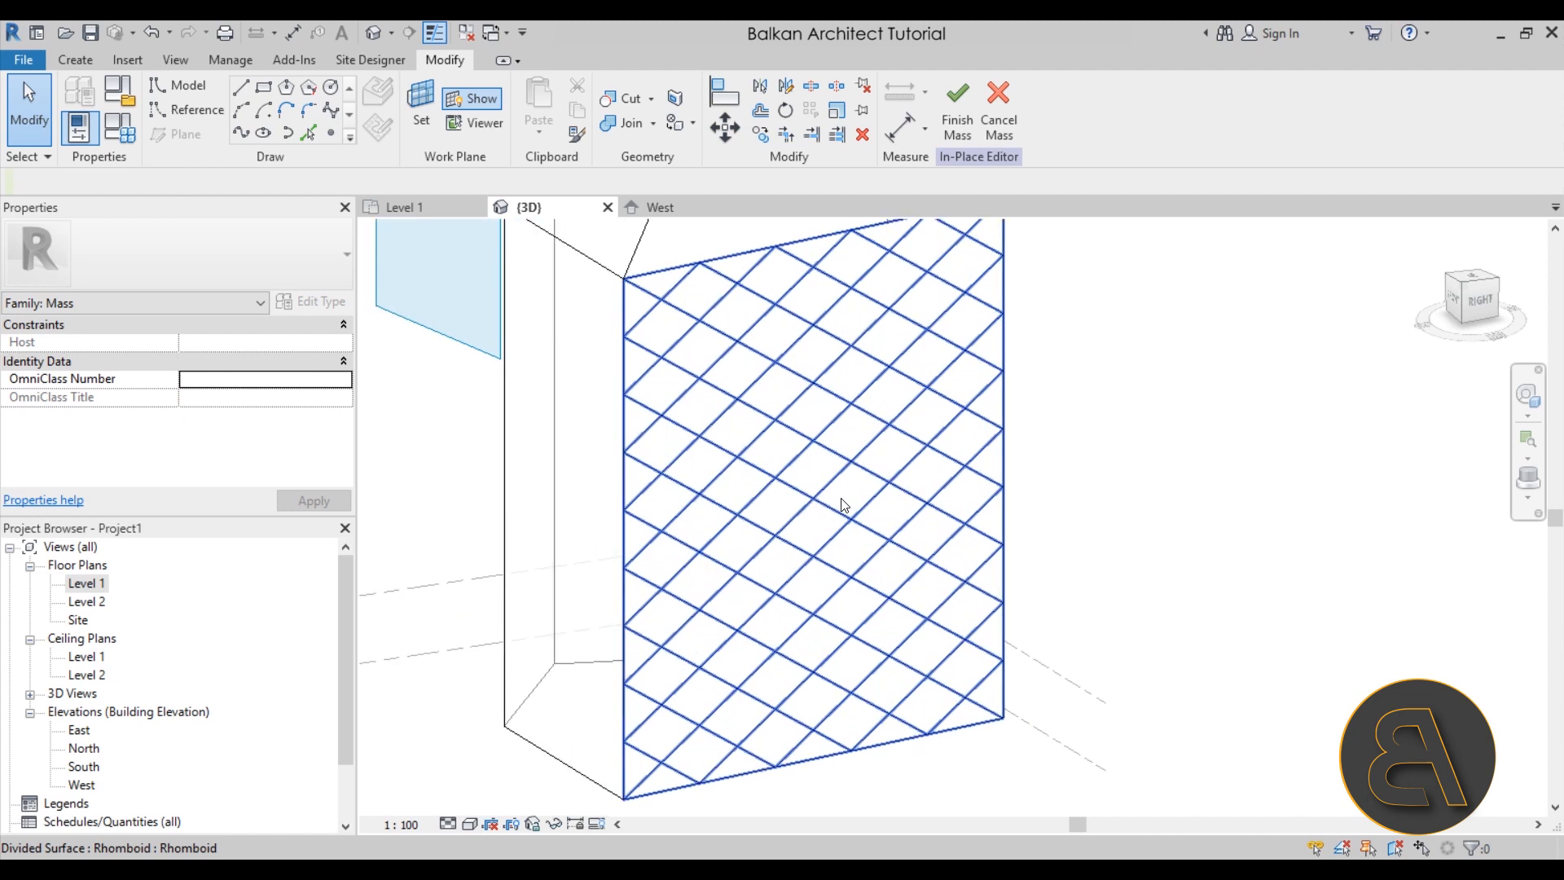
pyautogui.scroll(-1, 841, 504)
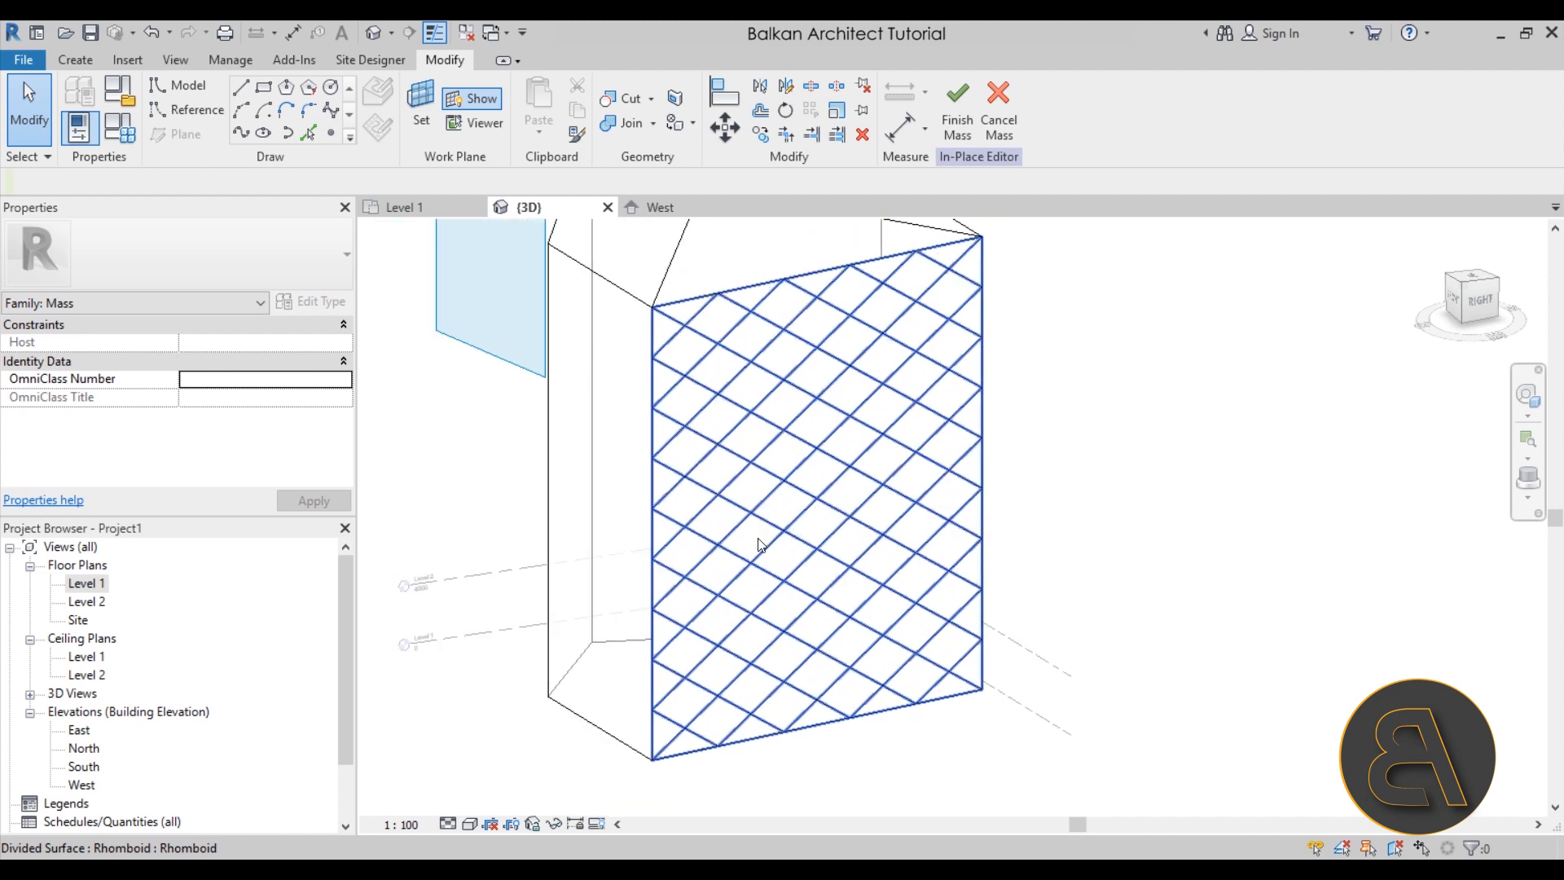
pyautogui.moveTo(565, 457); pyautogui.dragTo(696, 492, button='middle')
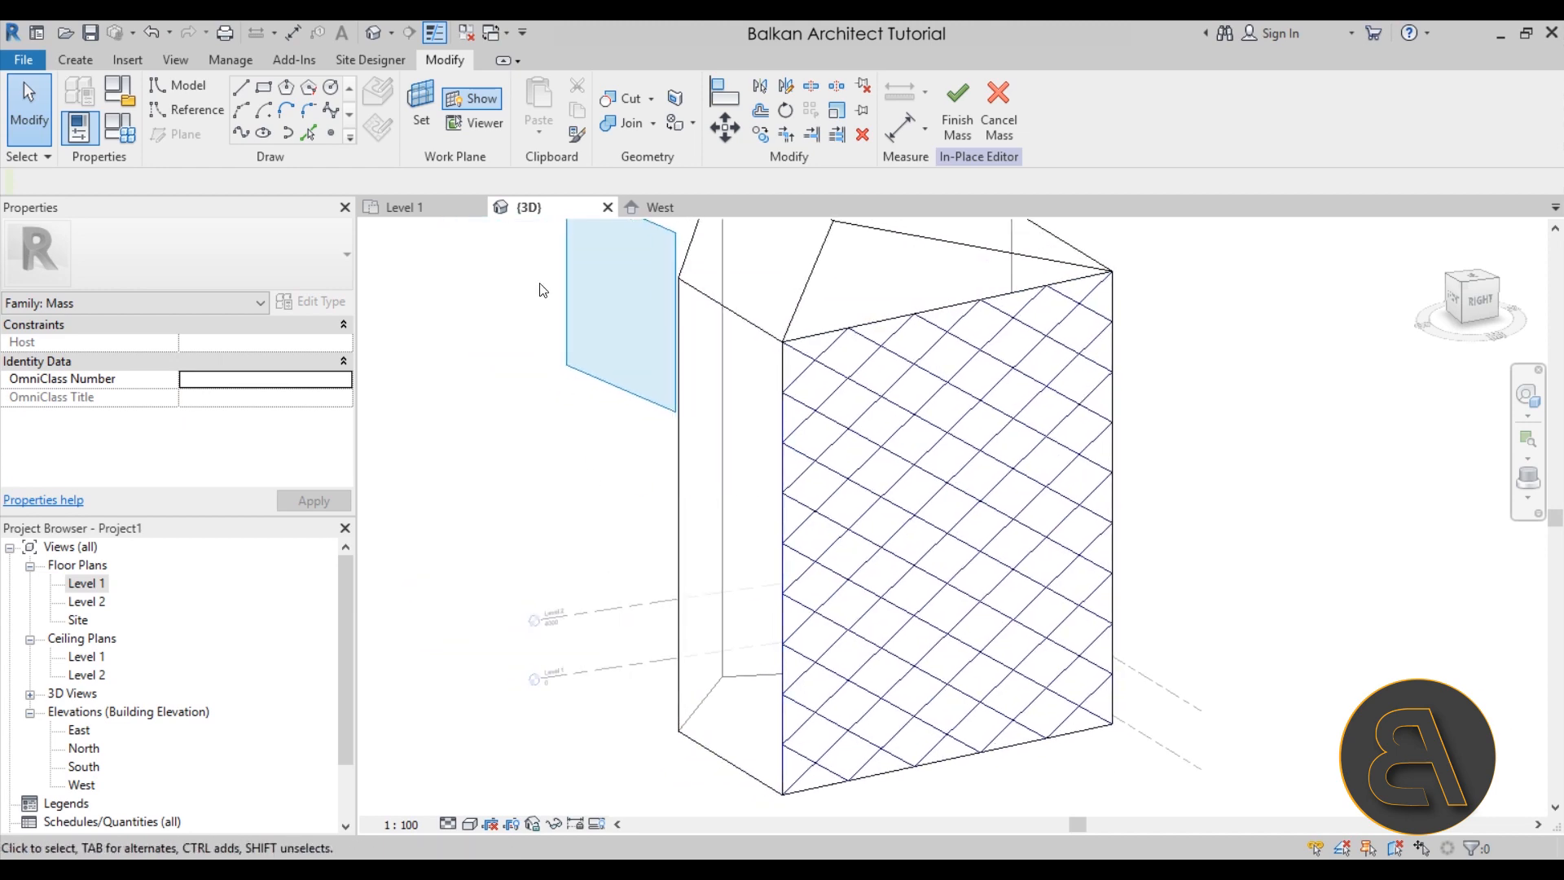
pyautogui.click(30, 64)
pyautogui.click(54, 133)
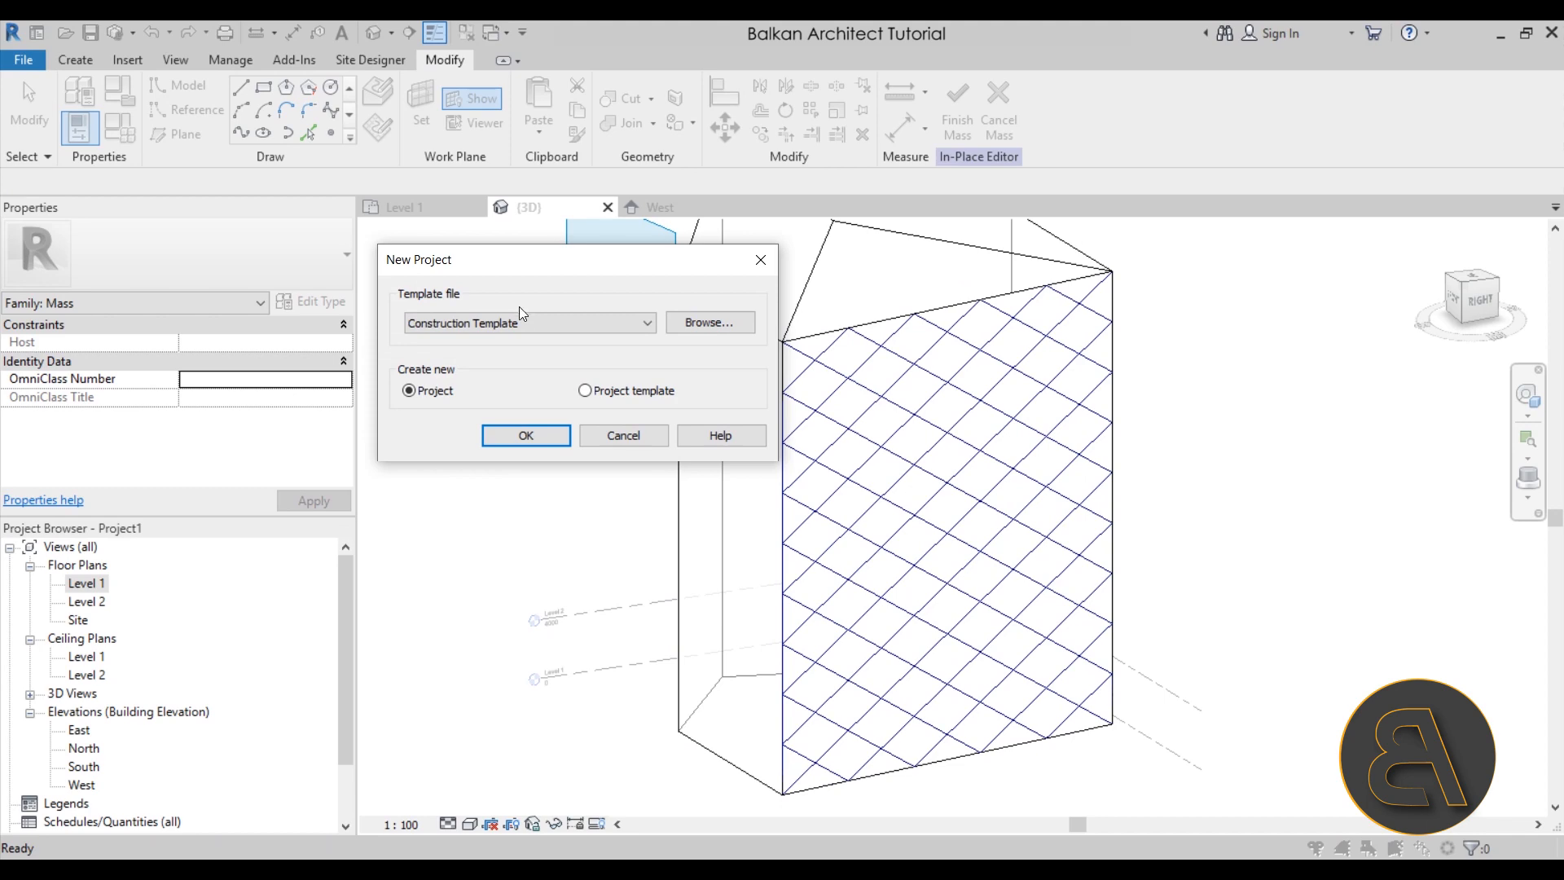
pyautogui.click(623, 437)
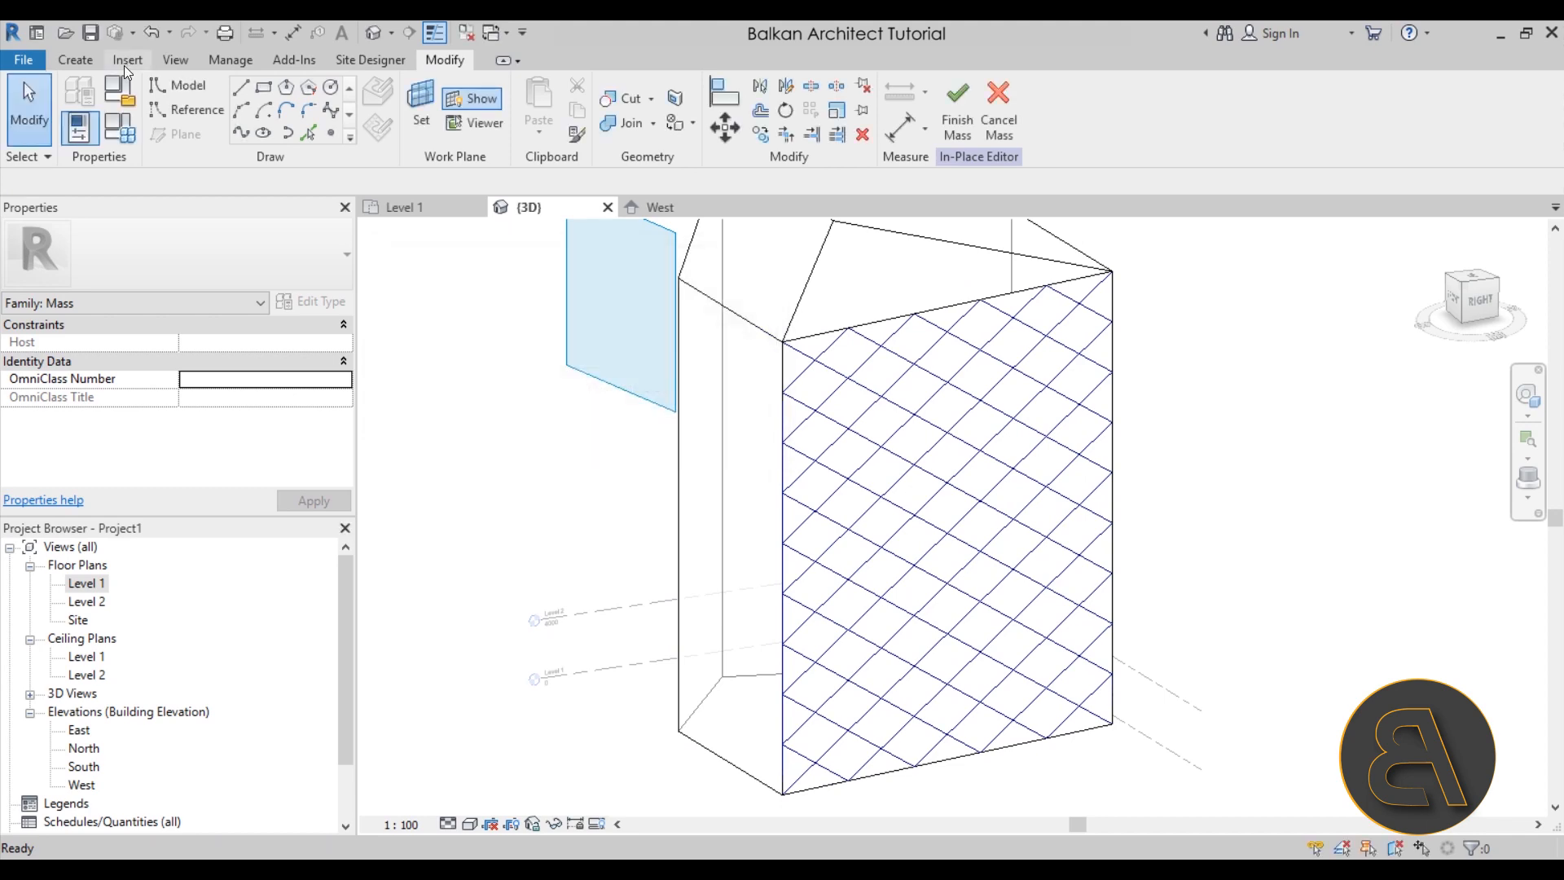
# - Create a new family from the Metric Curtain Panel Pattern Based template
pyautogui.click(25, 64)
pyautogui.click(127, 151)
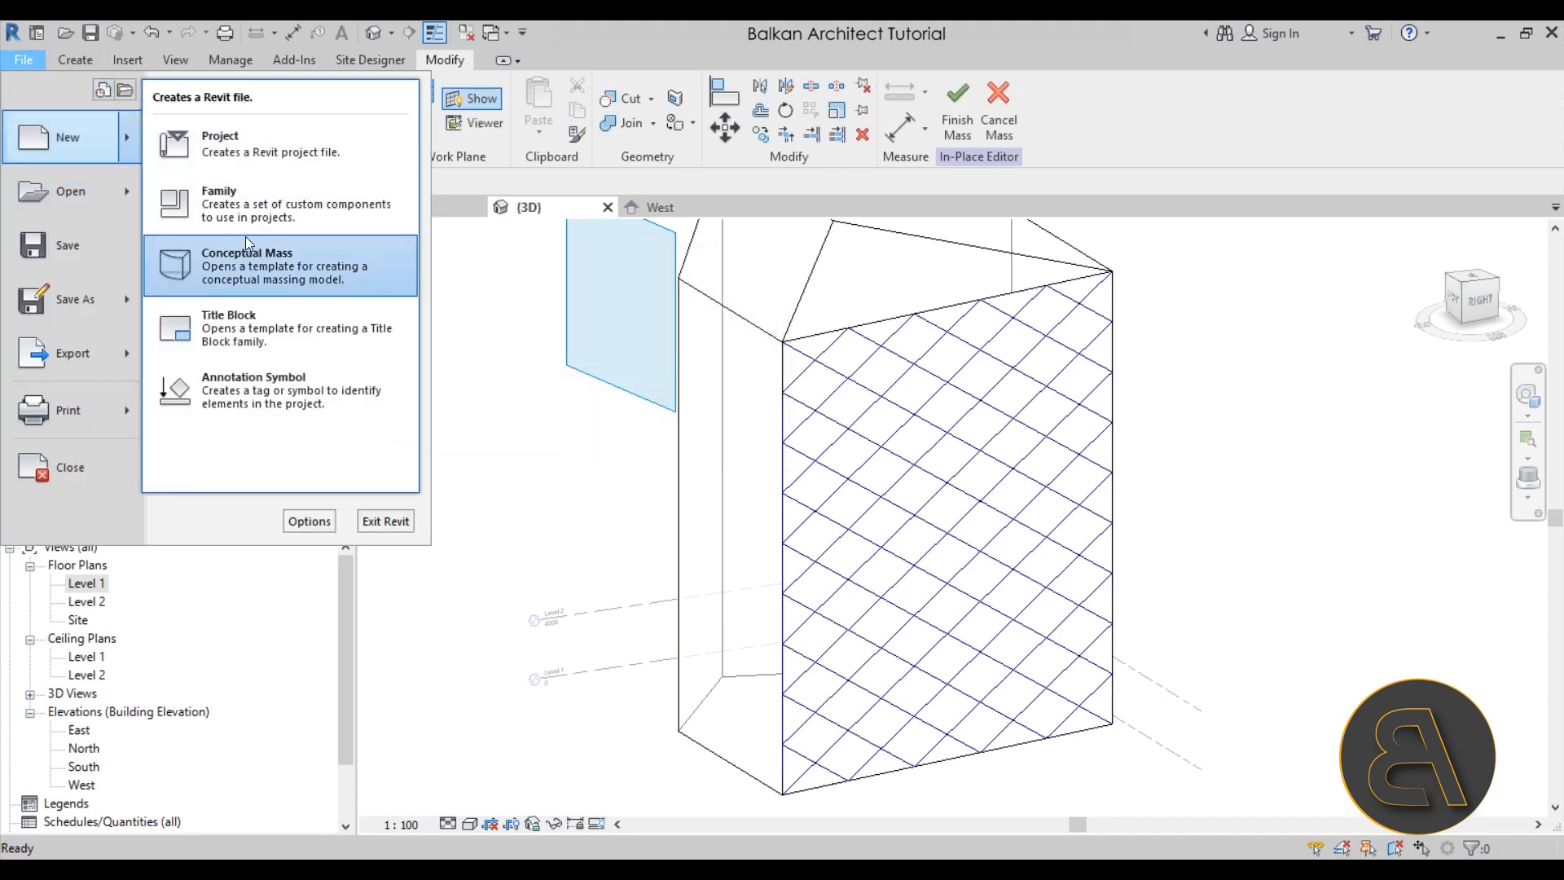
pyautogui.click(232, 215)
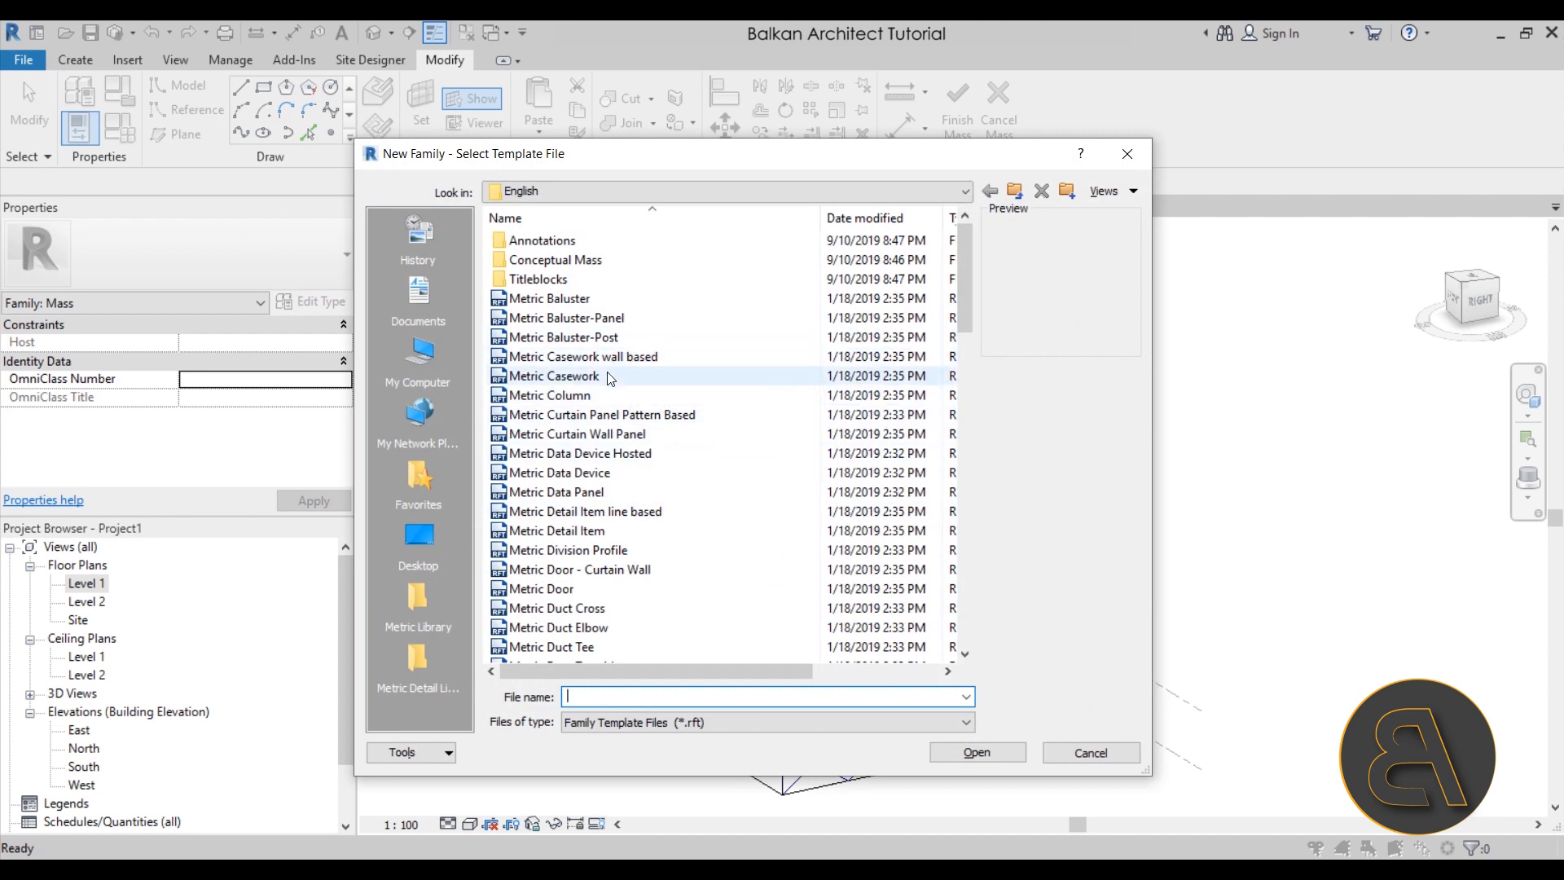
pyautogui.click(547, 415)
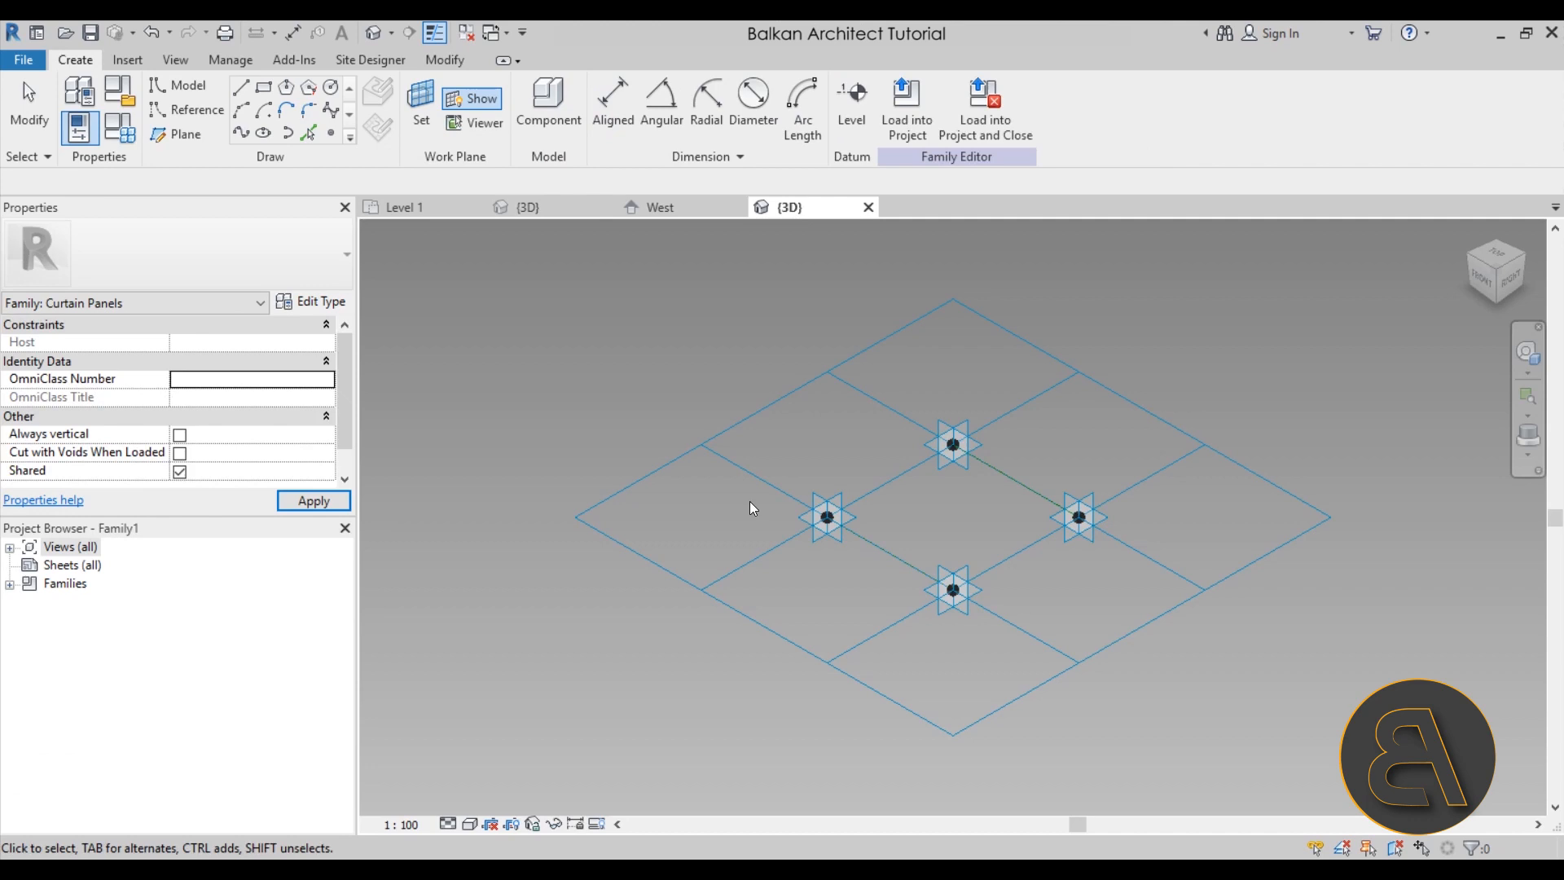
# - Change the tile pattern grid of the new panel family from Rectangle to Rhomboid
pyautogui.click(760, 542)
pyautogui.click(105, 256)
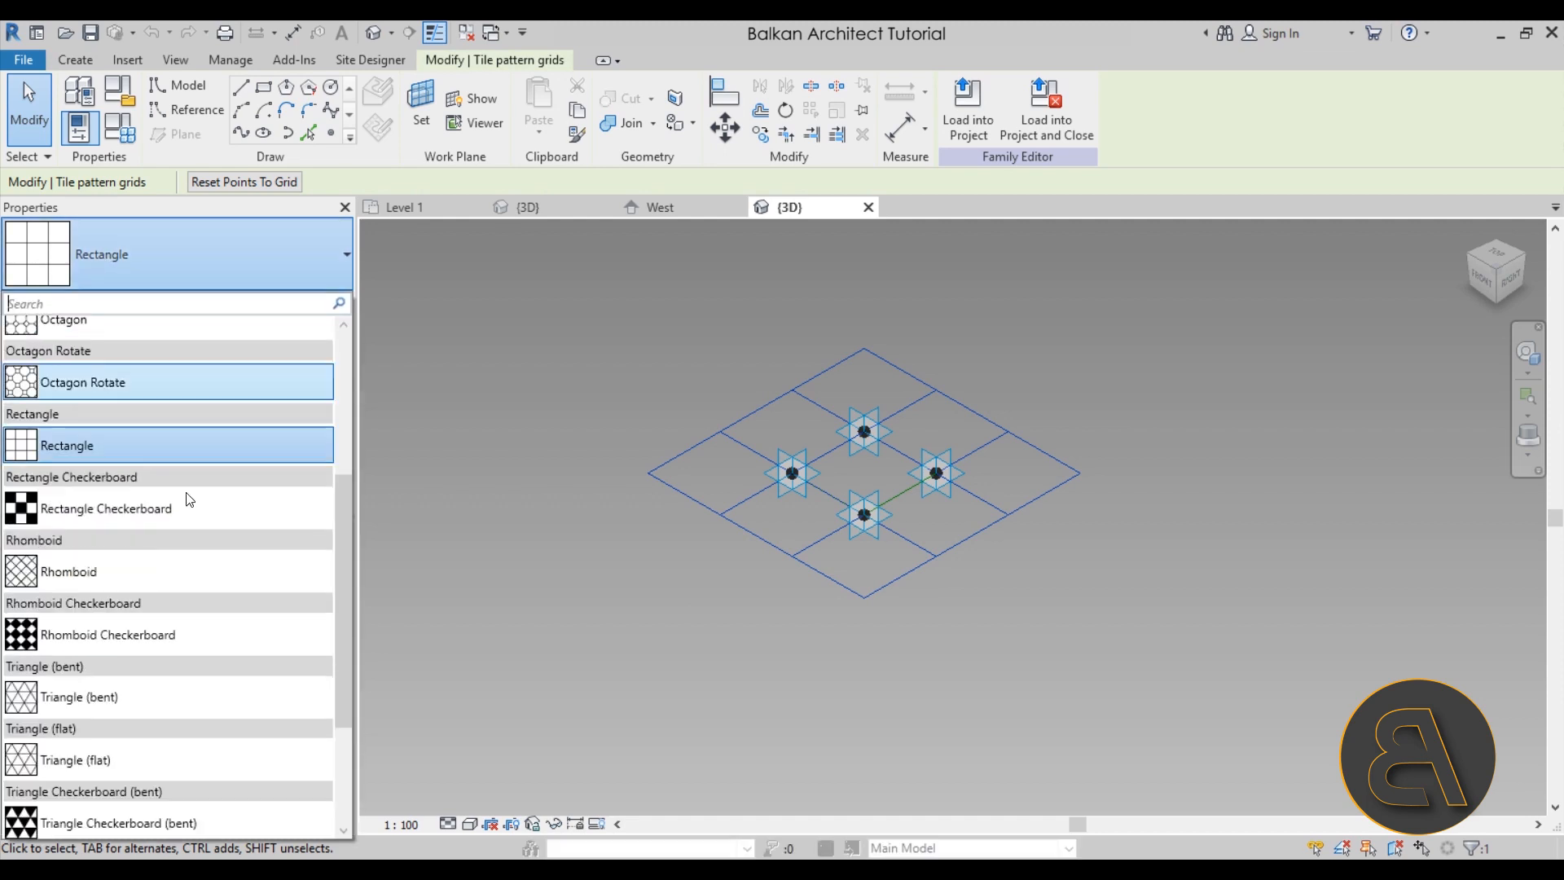
pyautogui.click(163, 580)
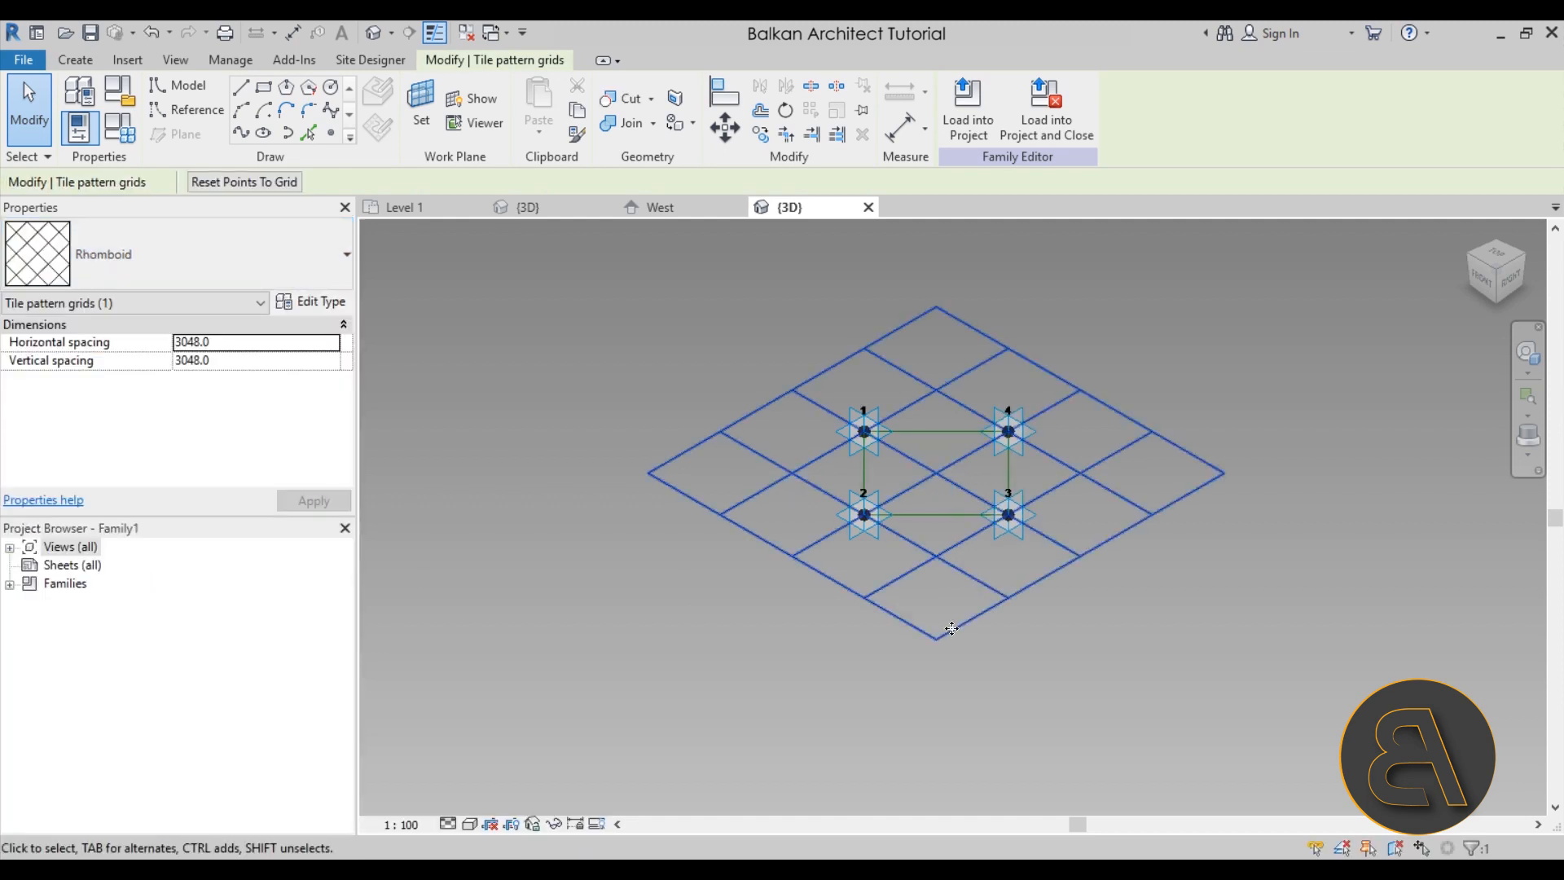
pyautogui.click(946, 681)
# - Place a reference point near the middle of the reference line between adaptive points 2 and 3
pyautogui.keyDown('shift'); pyautogui.moveTo(1131, 637); pyautogui.dragTo(845, 562, button='middle'); pyautogui.keyUp('shift')
pyautogui.scroll(3, 866, 459)
pyautogui.keyDown('shift'); pyautogui.moveTo(964, 576); pyautogui.dragTo(841, 369, button='middle'); pyautogui.keyUp('shift')
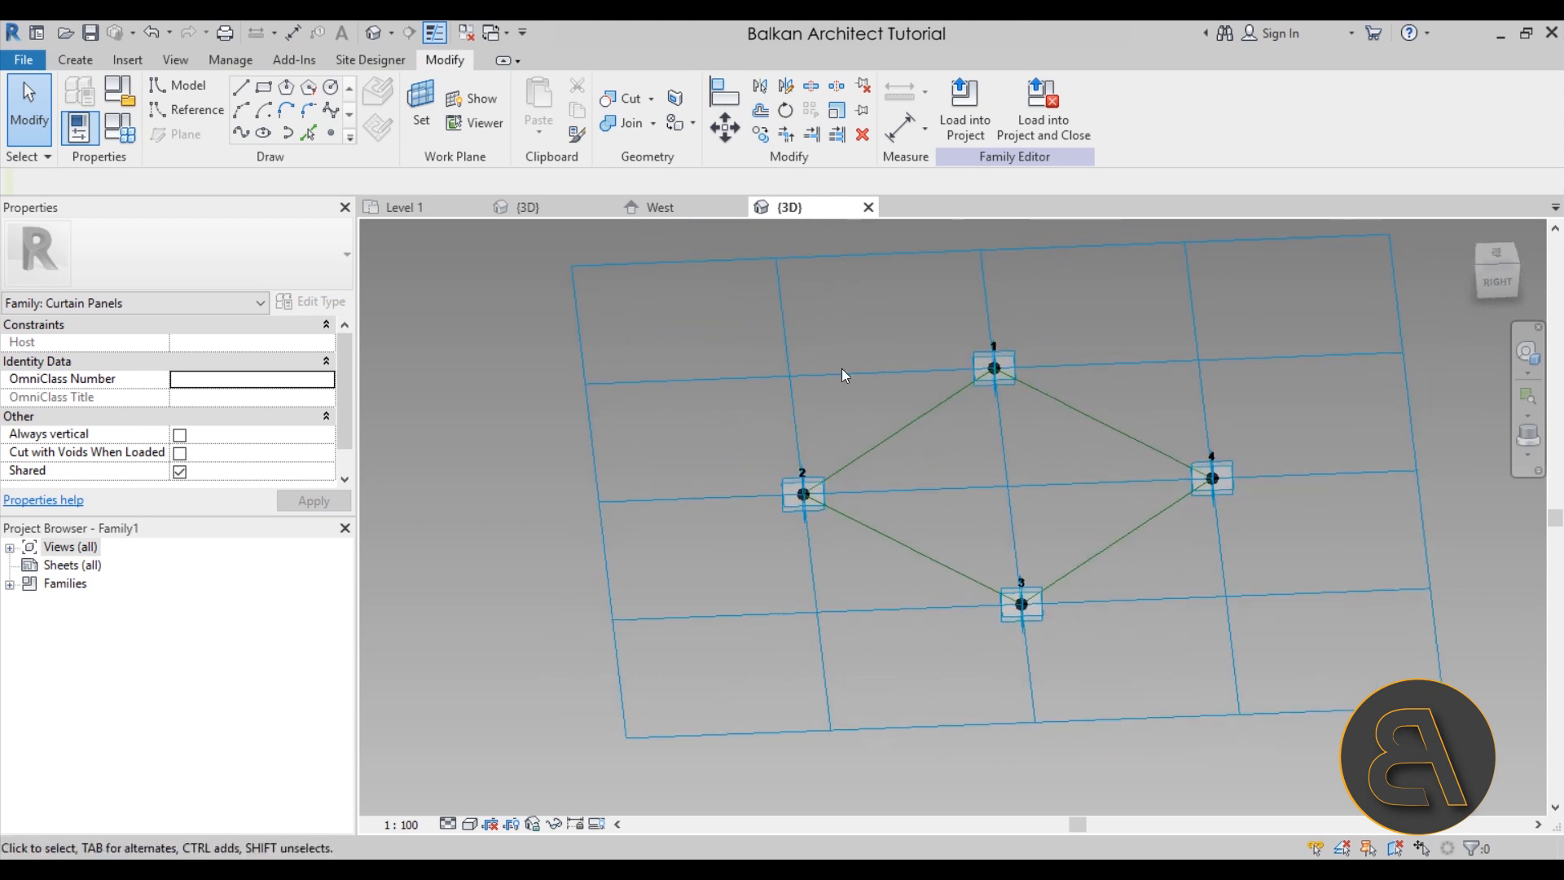
pyautogui.click(330, 133)
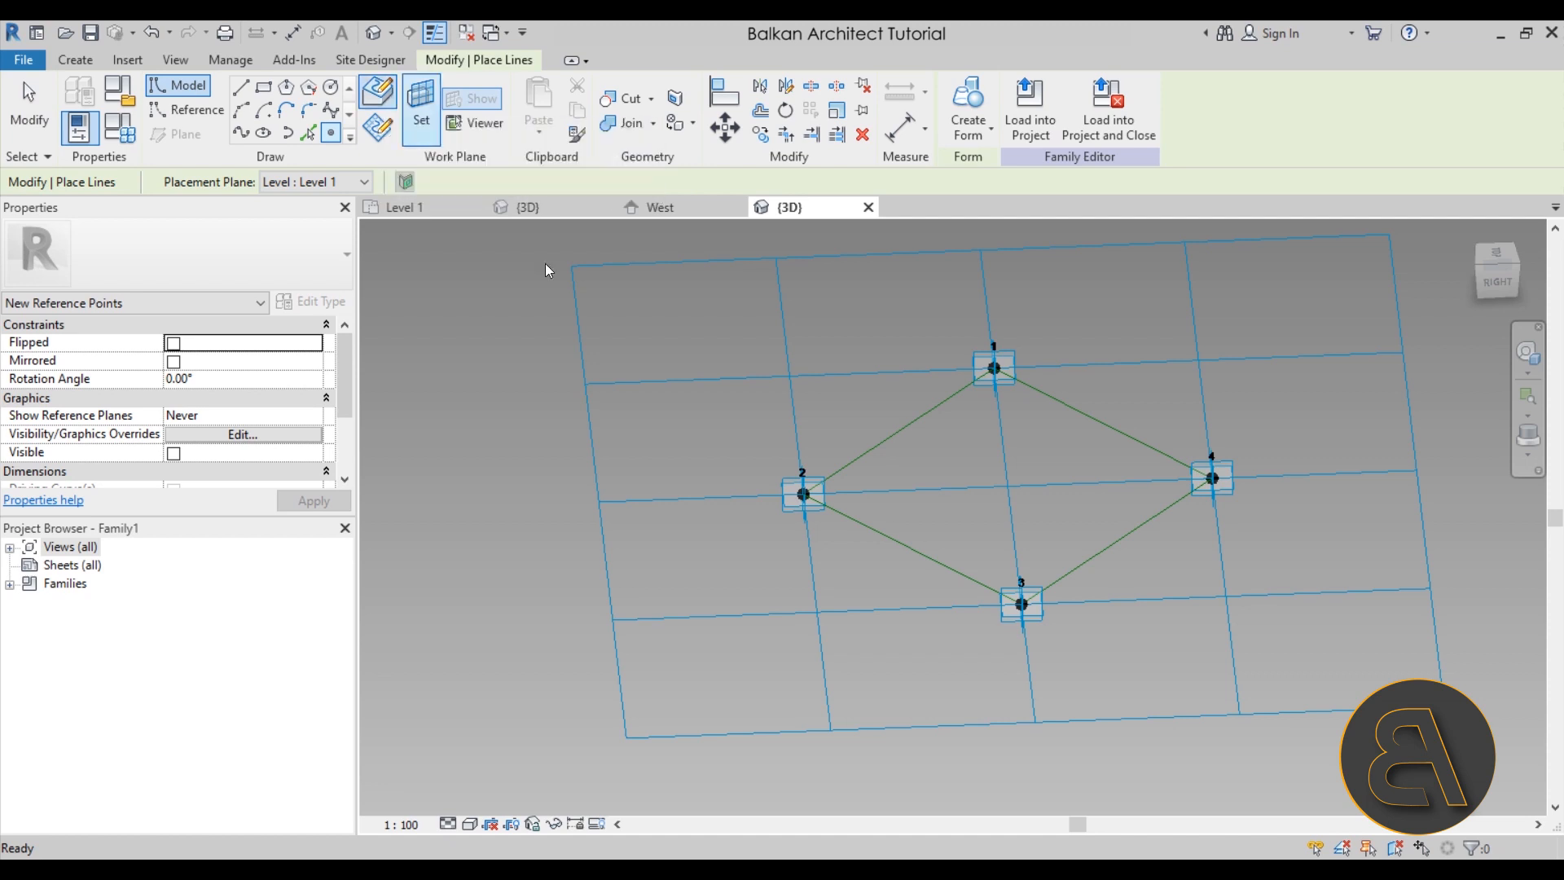
pyautogui.keyDown('shift'); pyautogui.moveTo(545, 262); pyautogui.dragTo(879, 513, button='middle'); pyautogui.keyUp('shift')
pyautogui.click(896, 539)
pyautogui.press('Escape')
pyautogui.press('Escape')
# - Set the work plane to the hosted reference point's plane perpendicular to the line between points 2 and 3
pyautogui.keyDown('shift'); pyautogui.moveTo(915, 620); pyautogui.dragTo(876, 549, button='middle'); pyautogui.keyUp('shift')
pyautogui.scroll(3, 871, 489)
pyautogui.click(421, 106)
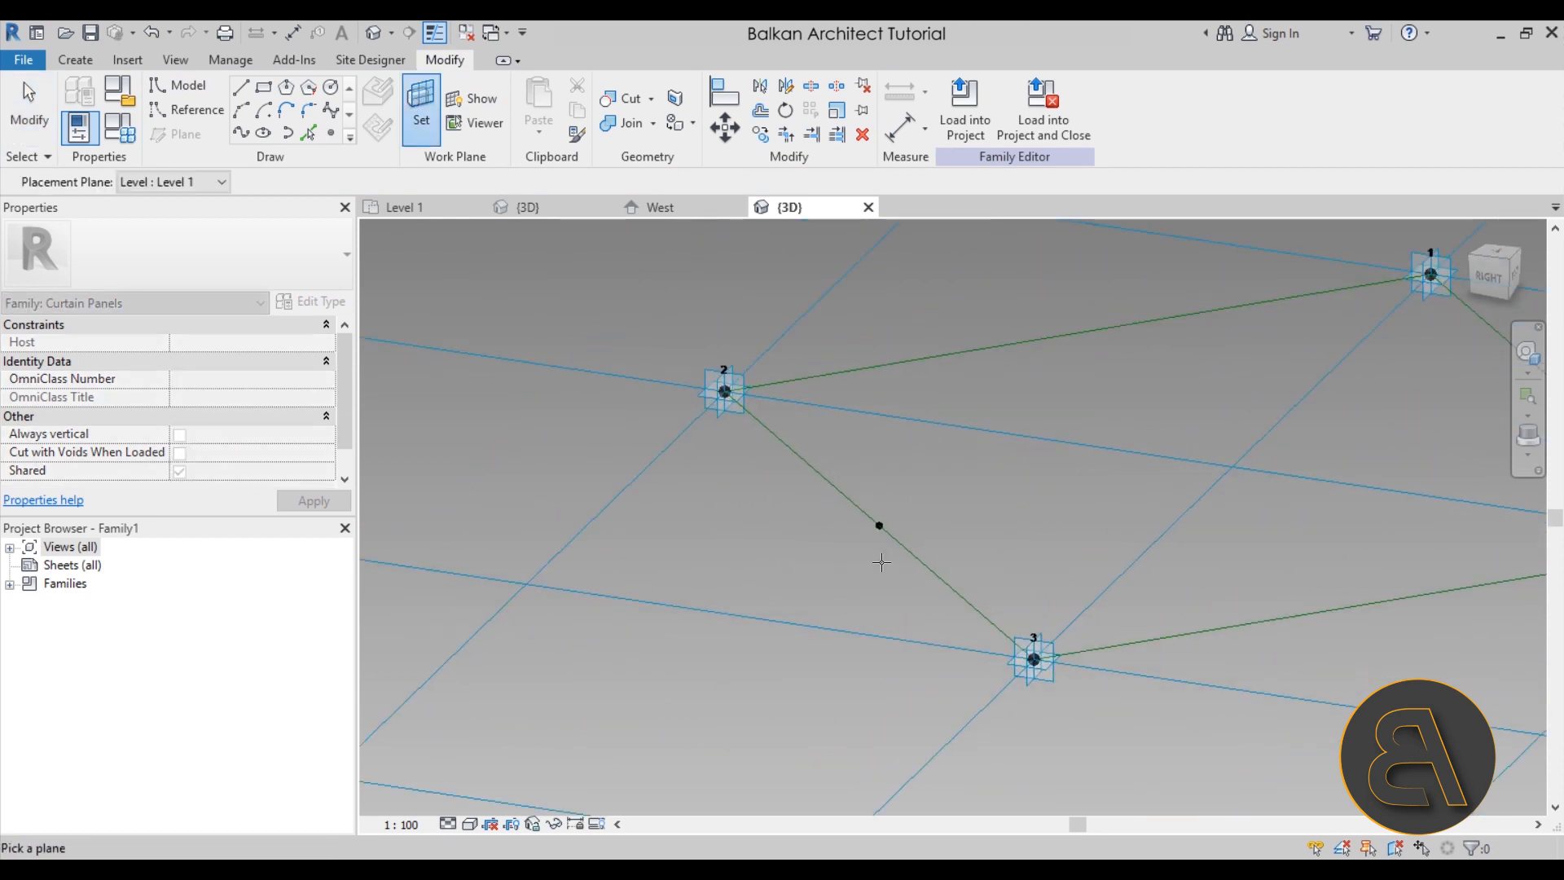
pyautogui.click(878, 530)
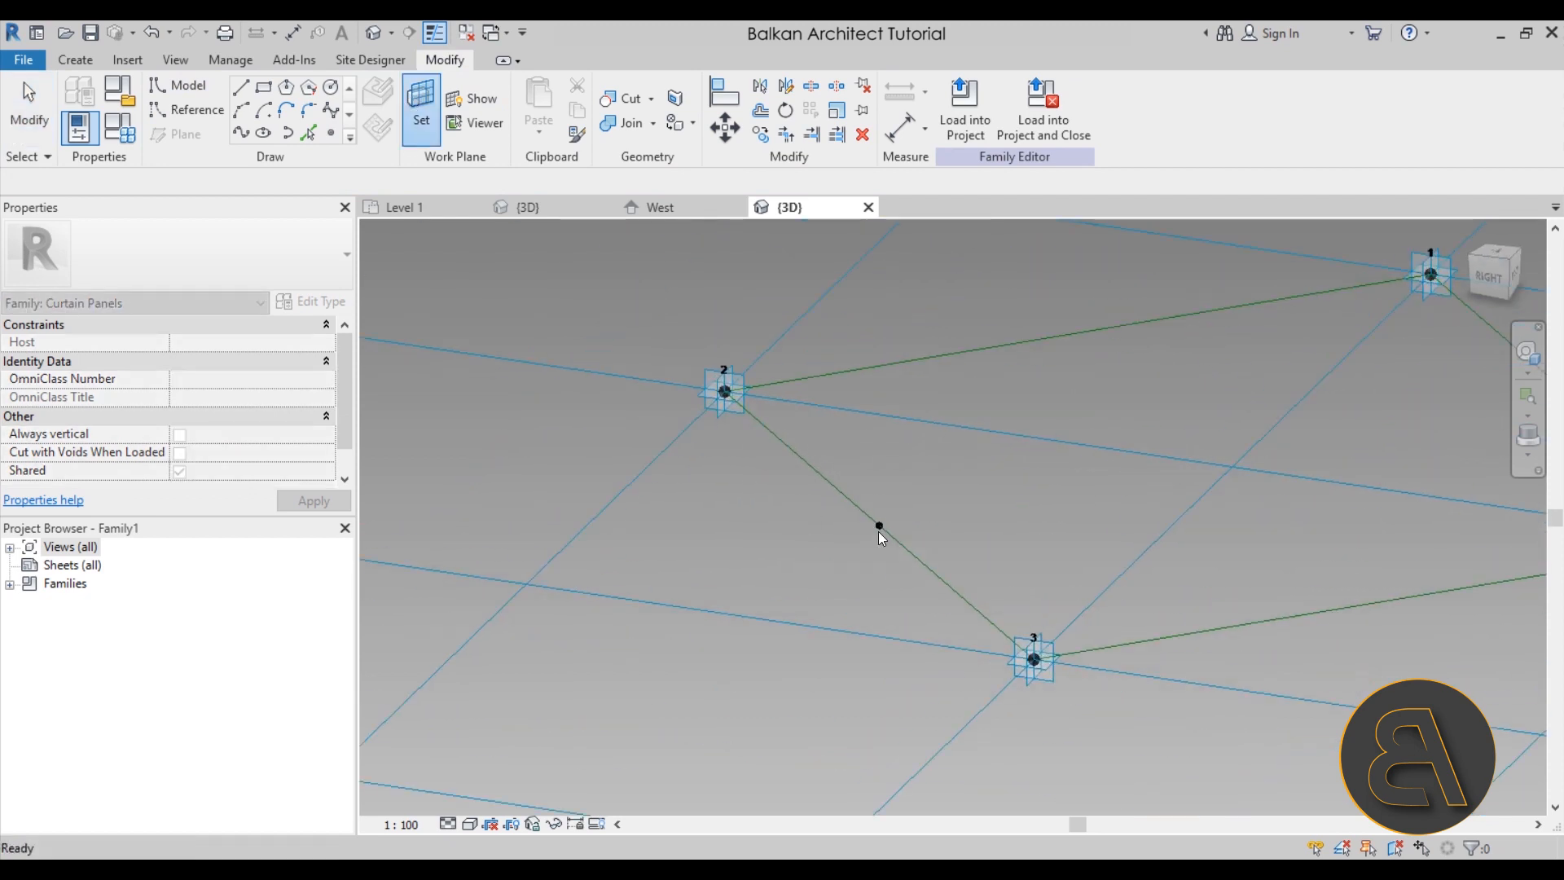
pyautogui.keyDown('shift'); pyautogui.moveTo(861, 593); pyautogui.dragTo(856, 481, button='middle'); pyautogui.keyUp('shift')
pyautogui.click(419, 114)
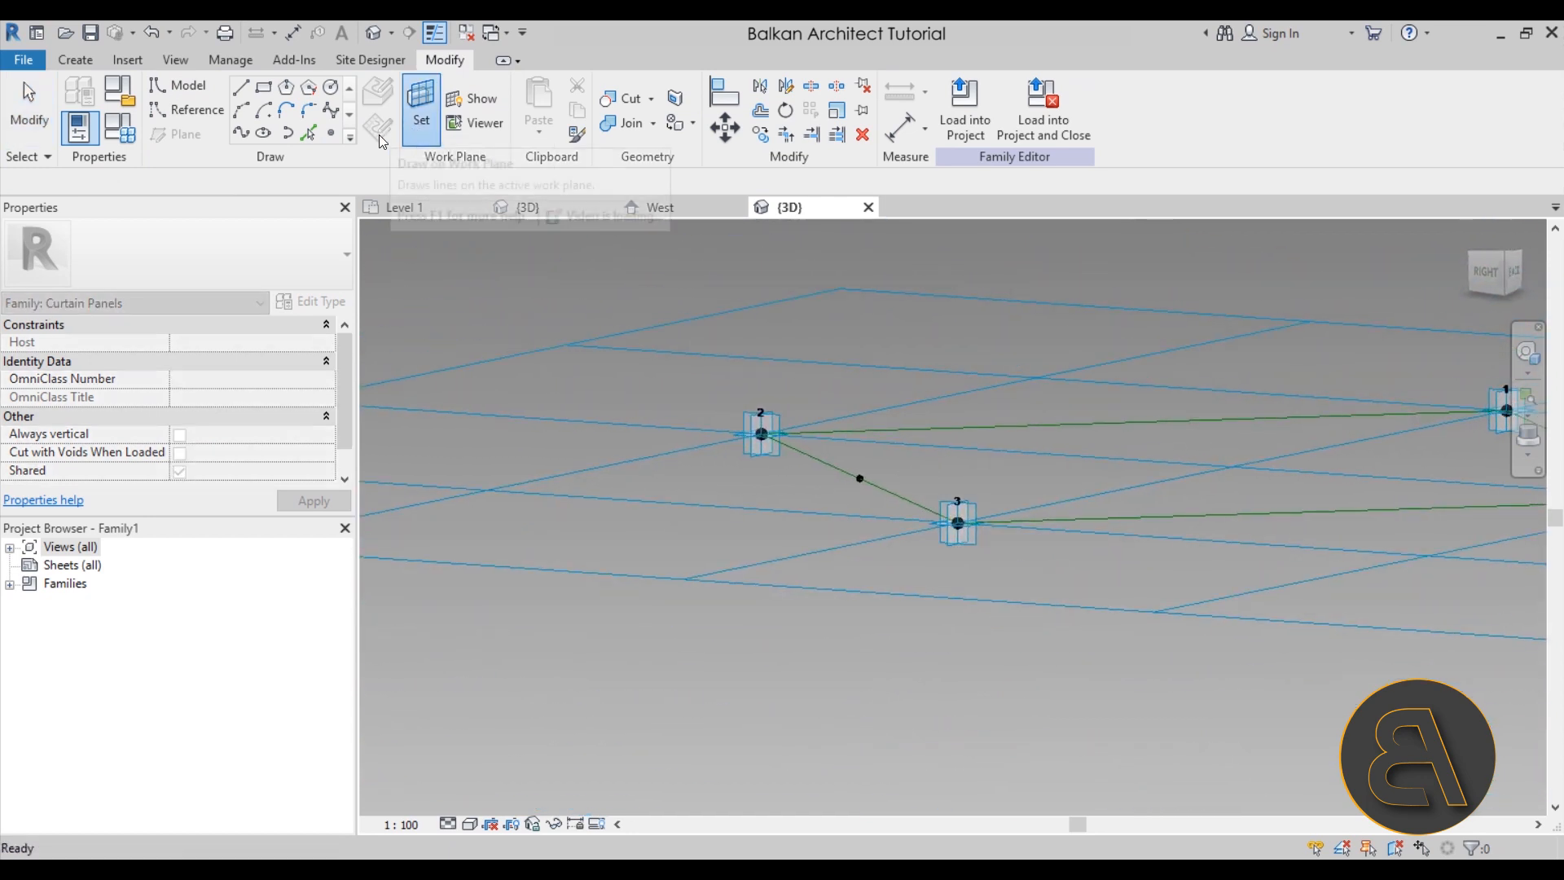
pyautogui.click(774, 444)
# - Sketch a rectangle about 240 wide and 280 high just below the reference point on its work plane
pyautogui.click(265, 96)
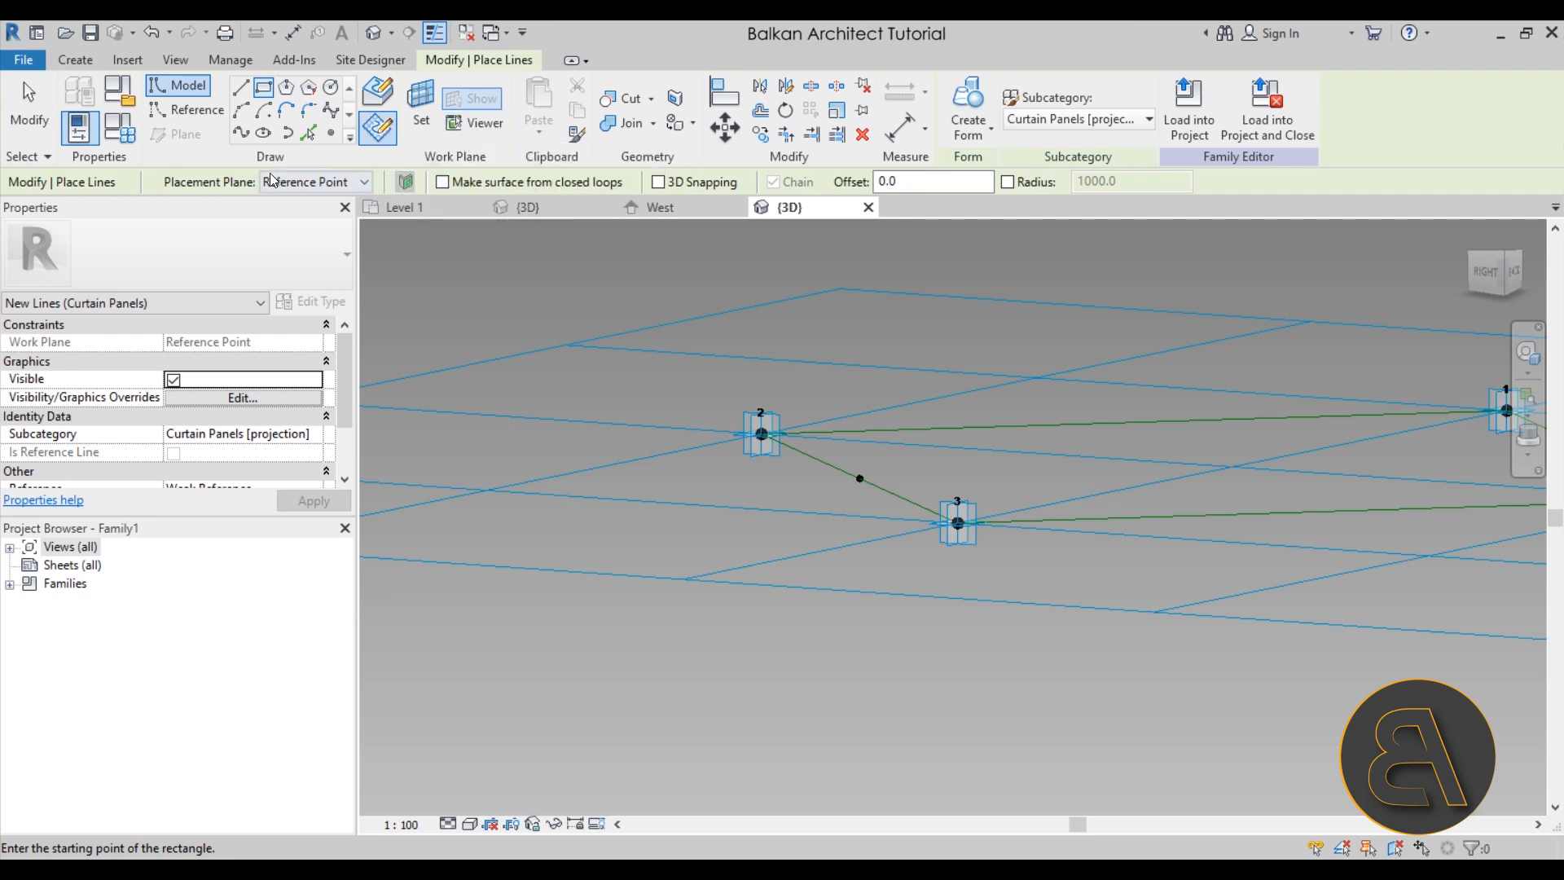
pyautogui.scroll(4, 848, 479)
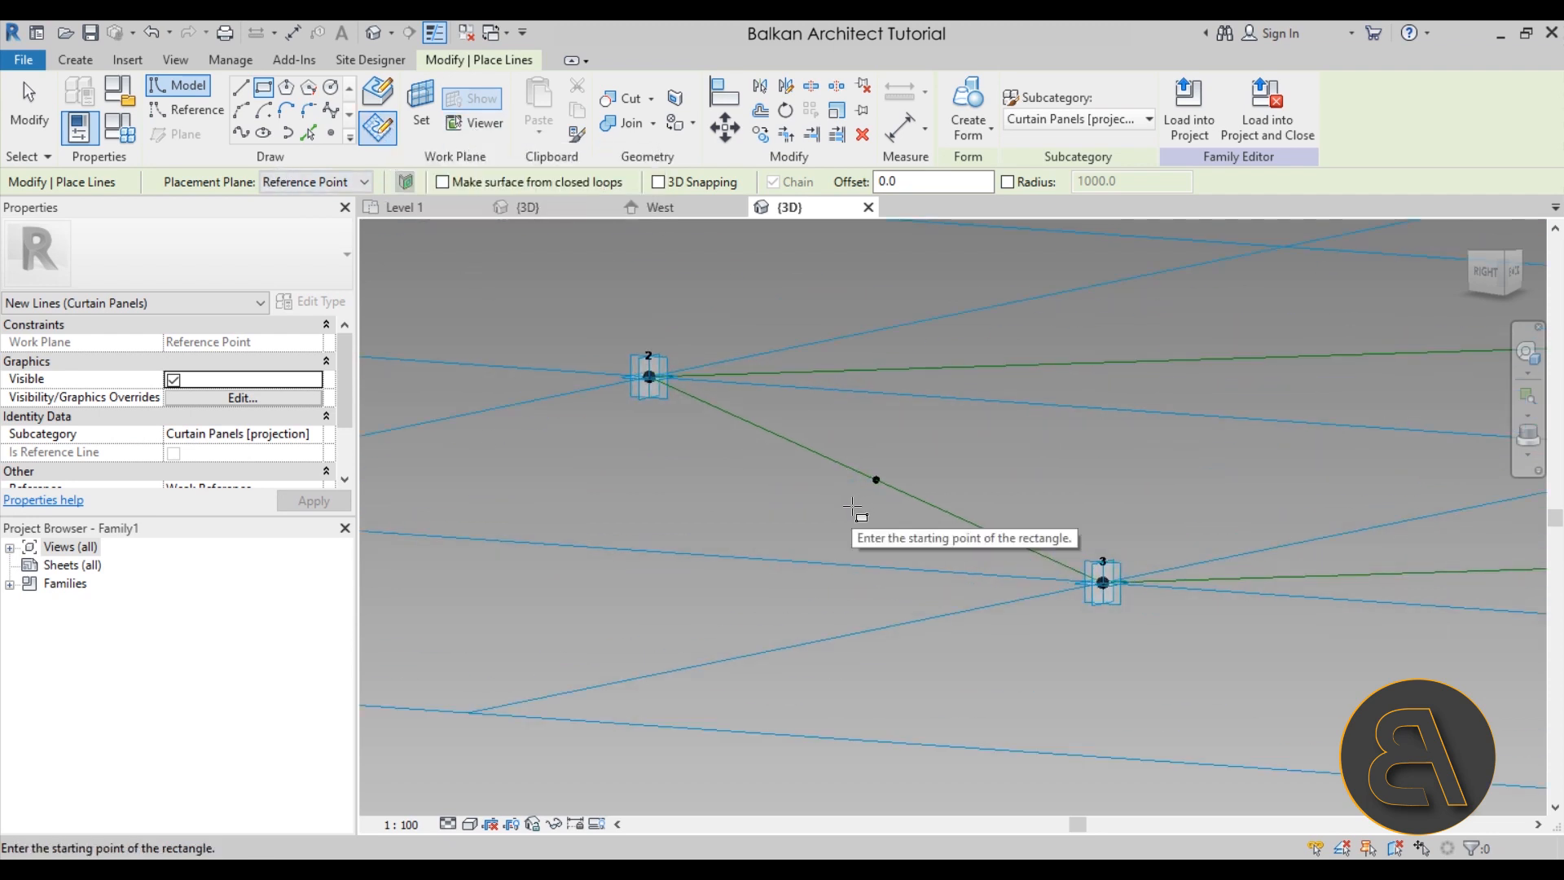
pyautogui.click(853, 506)
pyautogui.click(940, 623)
pyautogui.press('Escape')
pyautogui.press('Escape')
# - Reference the rectangle's left side to the hosted reference point and set the distance between them to 100
pyautogui.scroll(-3, 959, 659)
pyautogui.moveTo(960, 662)
pyautogui.keyDown('shift'); pyautogui.mouseDown(button='middle')
pyautogui.moveTo(937, 644)
pyautogui.moveTo(900, 649)
pyautogui.moveTo(951, 649)
pyautogui.mouseUp(button='middle'); pyautogui.keyUp('shift')
pyautogui.scroll(4, 952, 649)
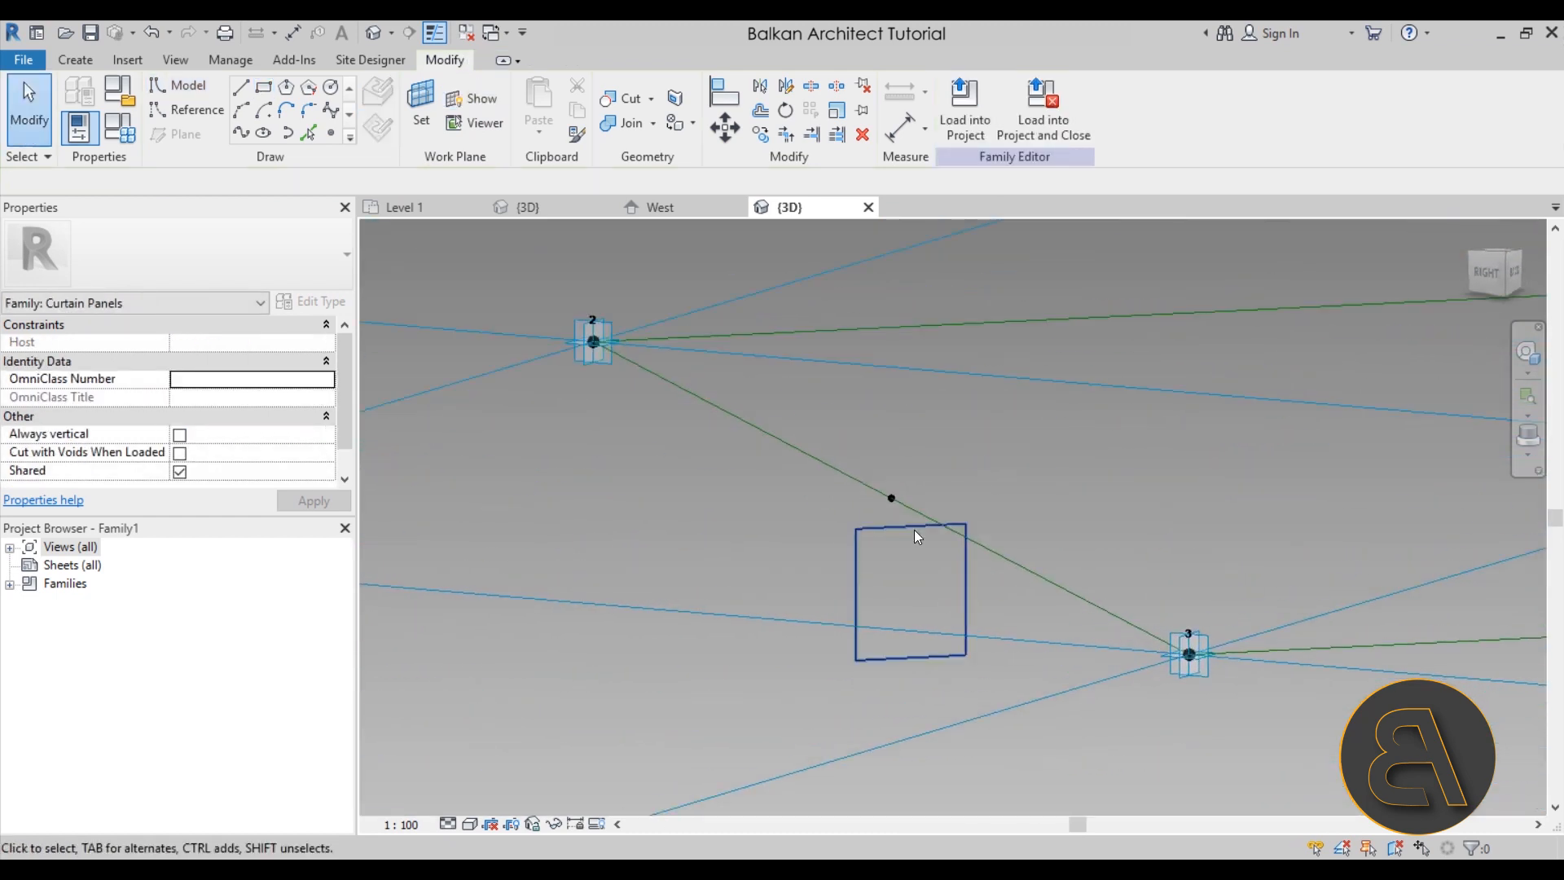
pyautogui.press('Tab')
pyautogui.click(858, 560)
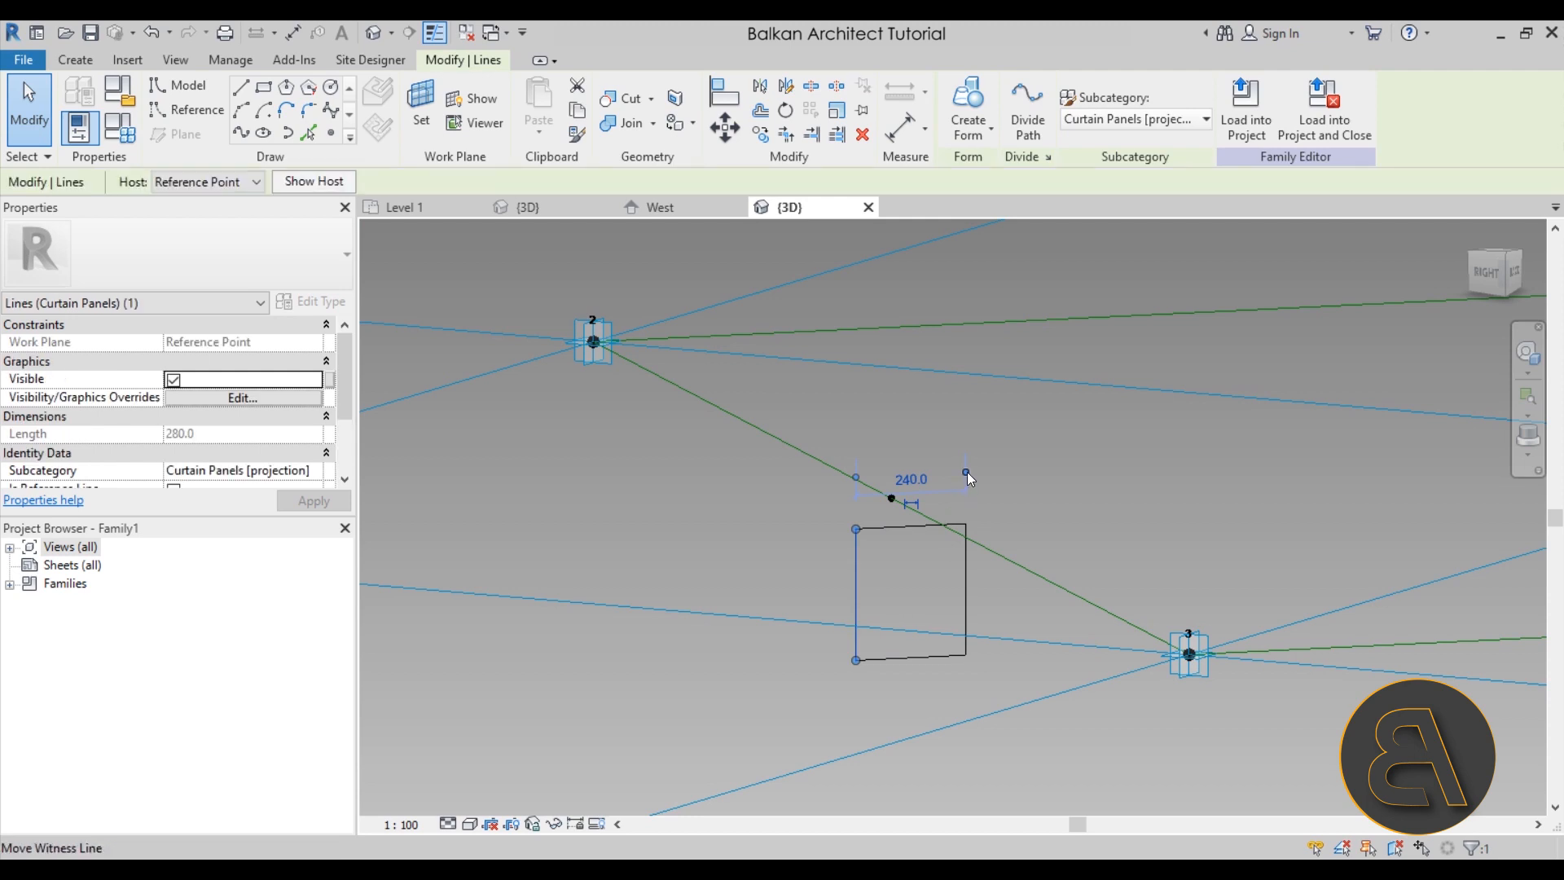
pyautogui.scroll(4, 966, 472)
pyautogui.moveTo(850, 531); pyautogui.dragTo(788, 533)
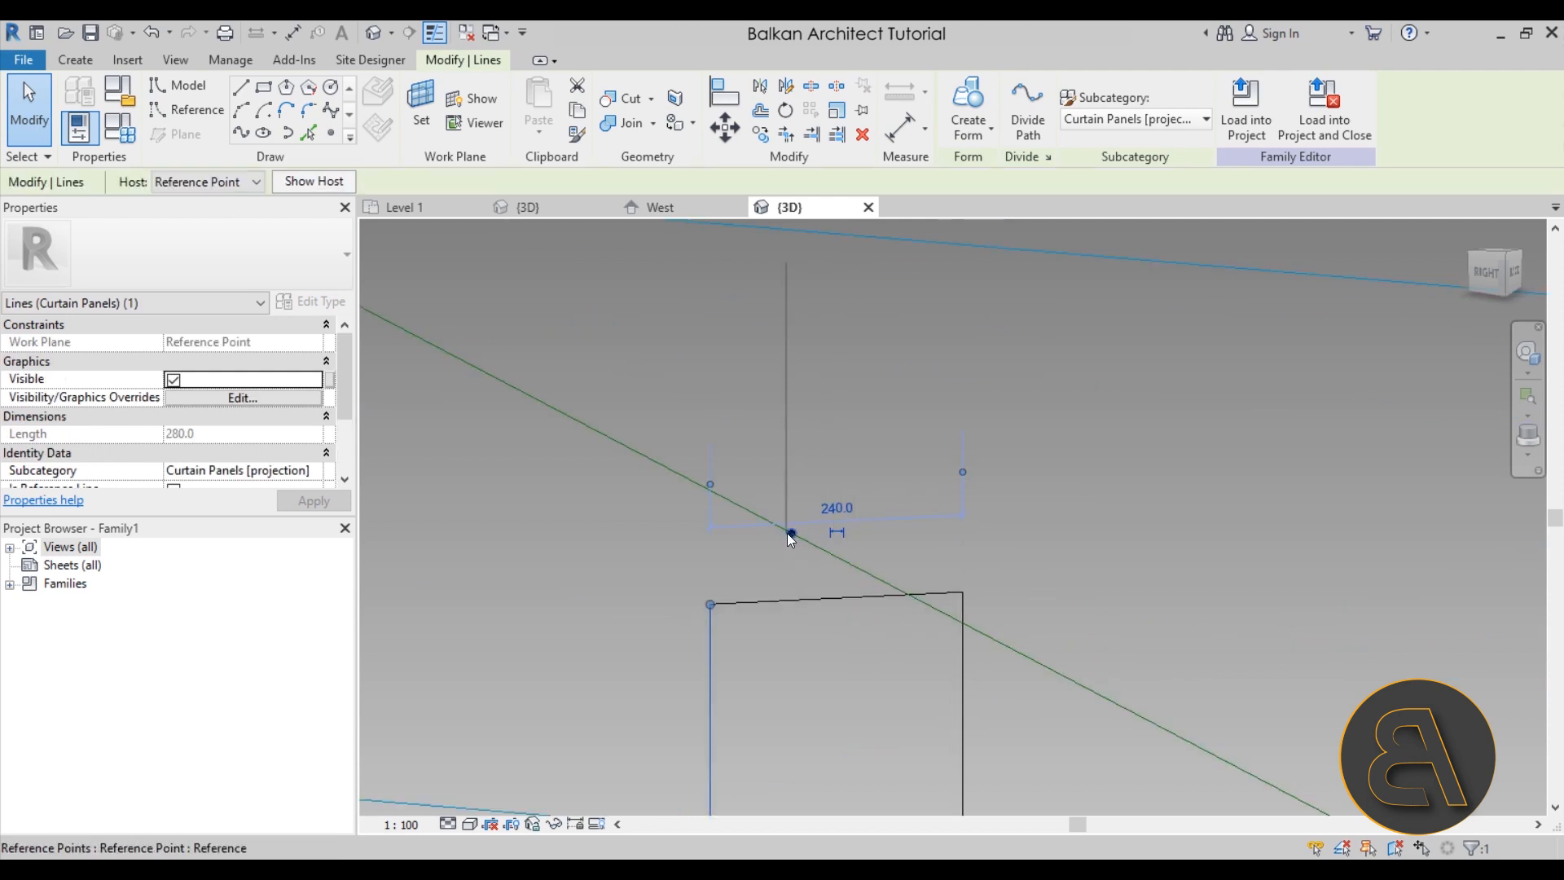
pyautogui.scroll(-3, 788, 529)
pyautogui.click(797, 470)
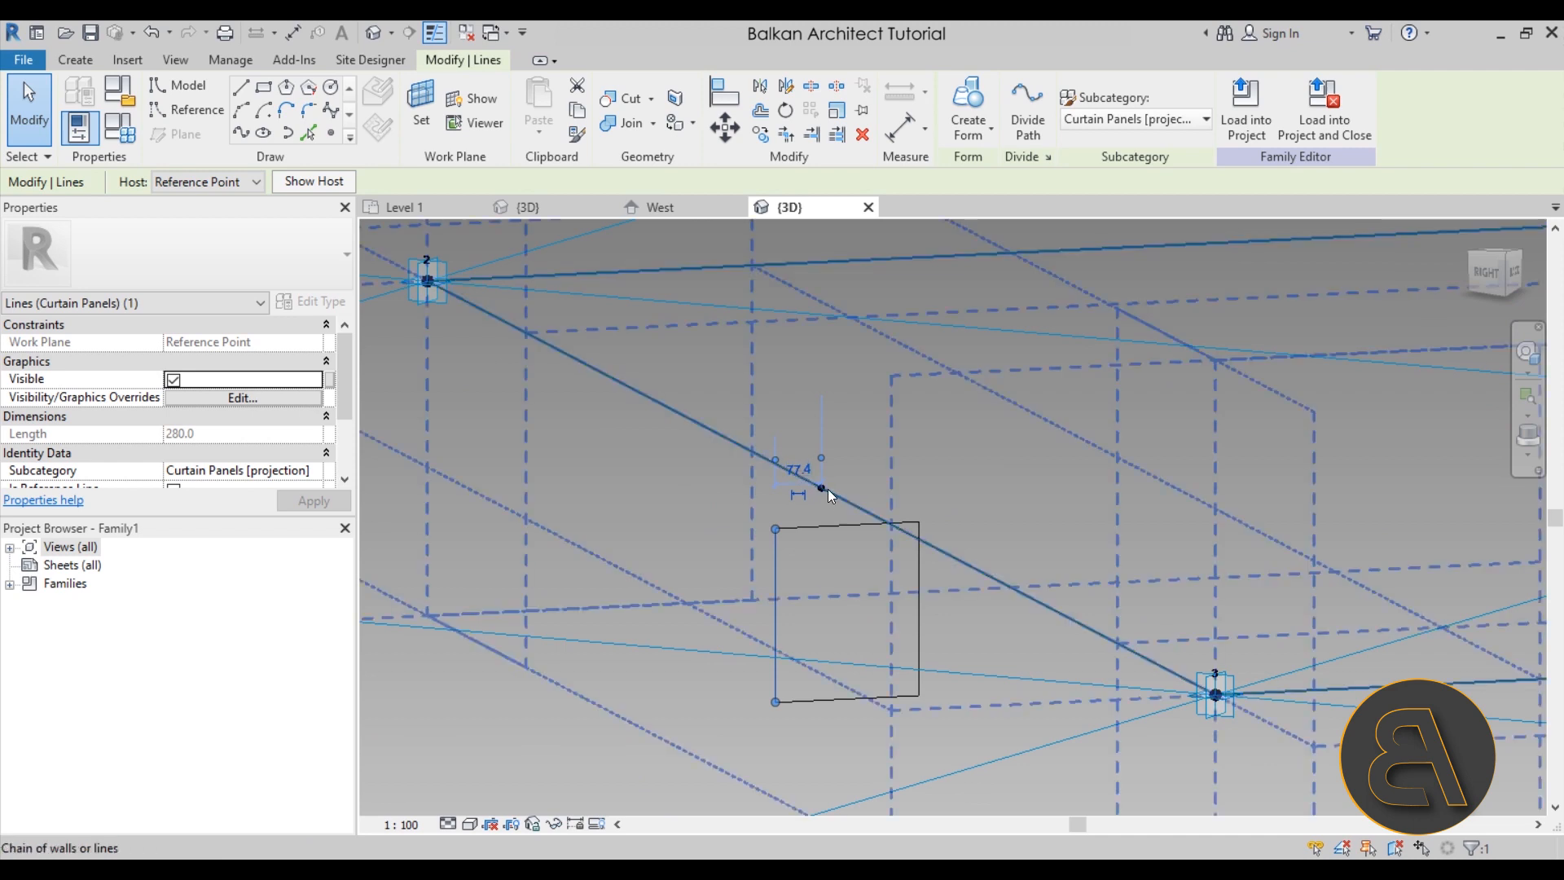
pyautogui.write('100')
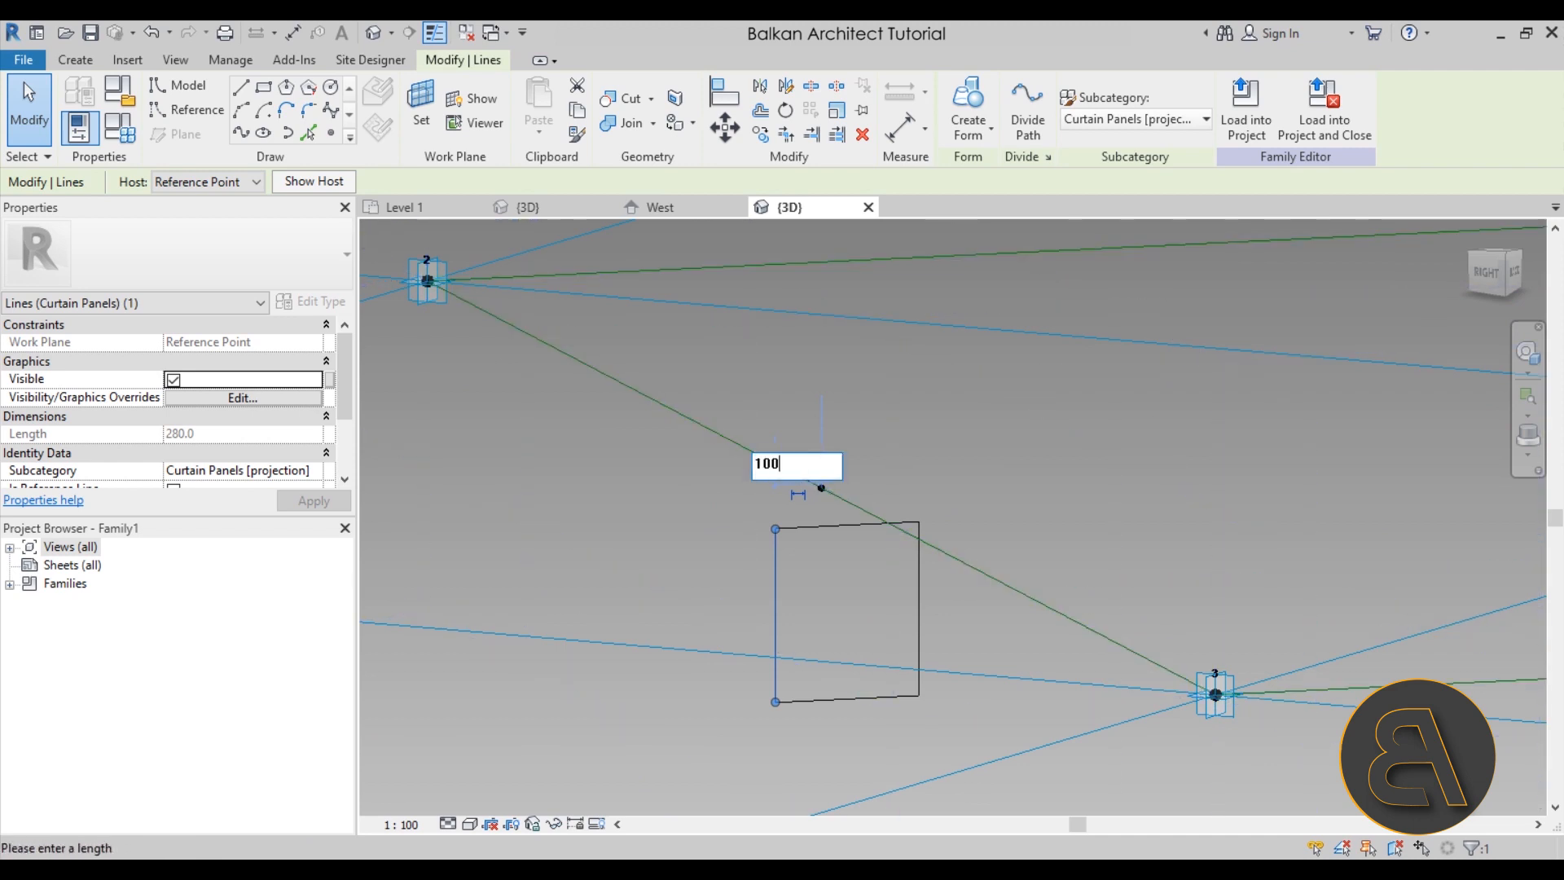
pyautogui.press('Return')
pyautogui.press('Escape')
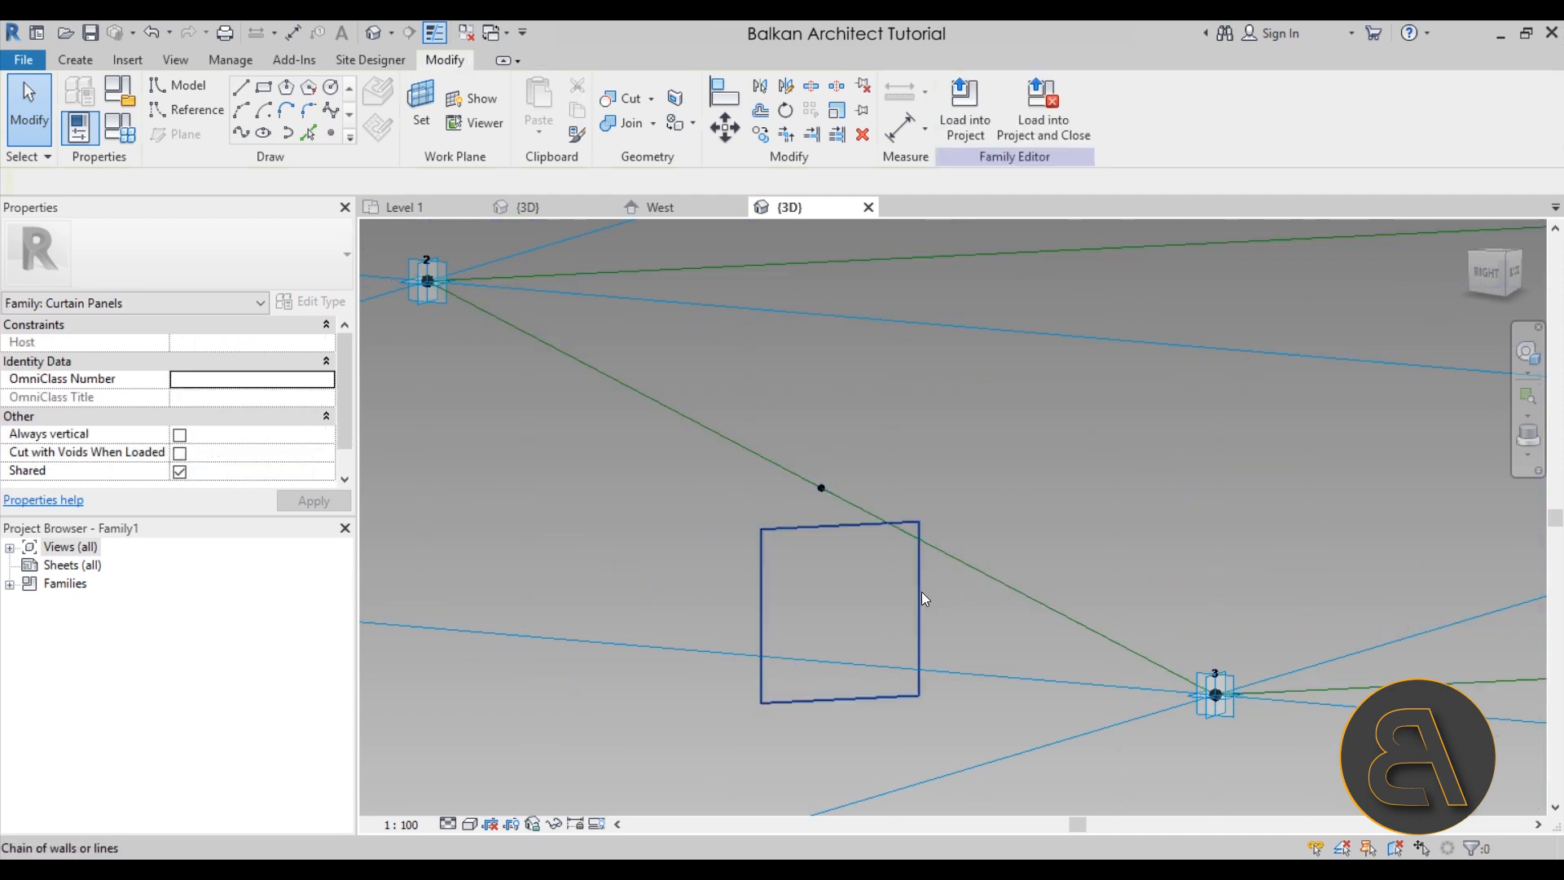
# - Set the rectangle's width to 200 and position its upper edge 100 below the reference point
pyautogui.click(920, 591)
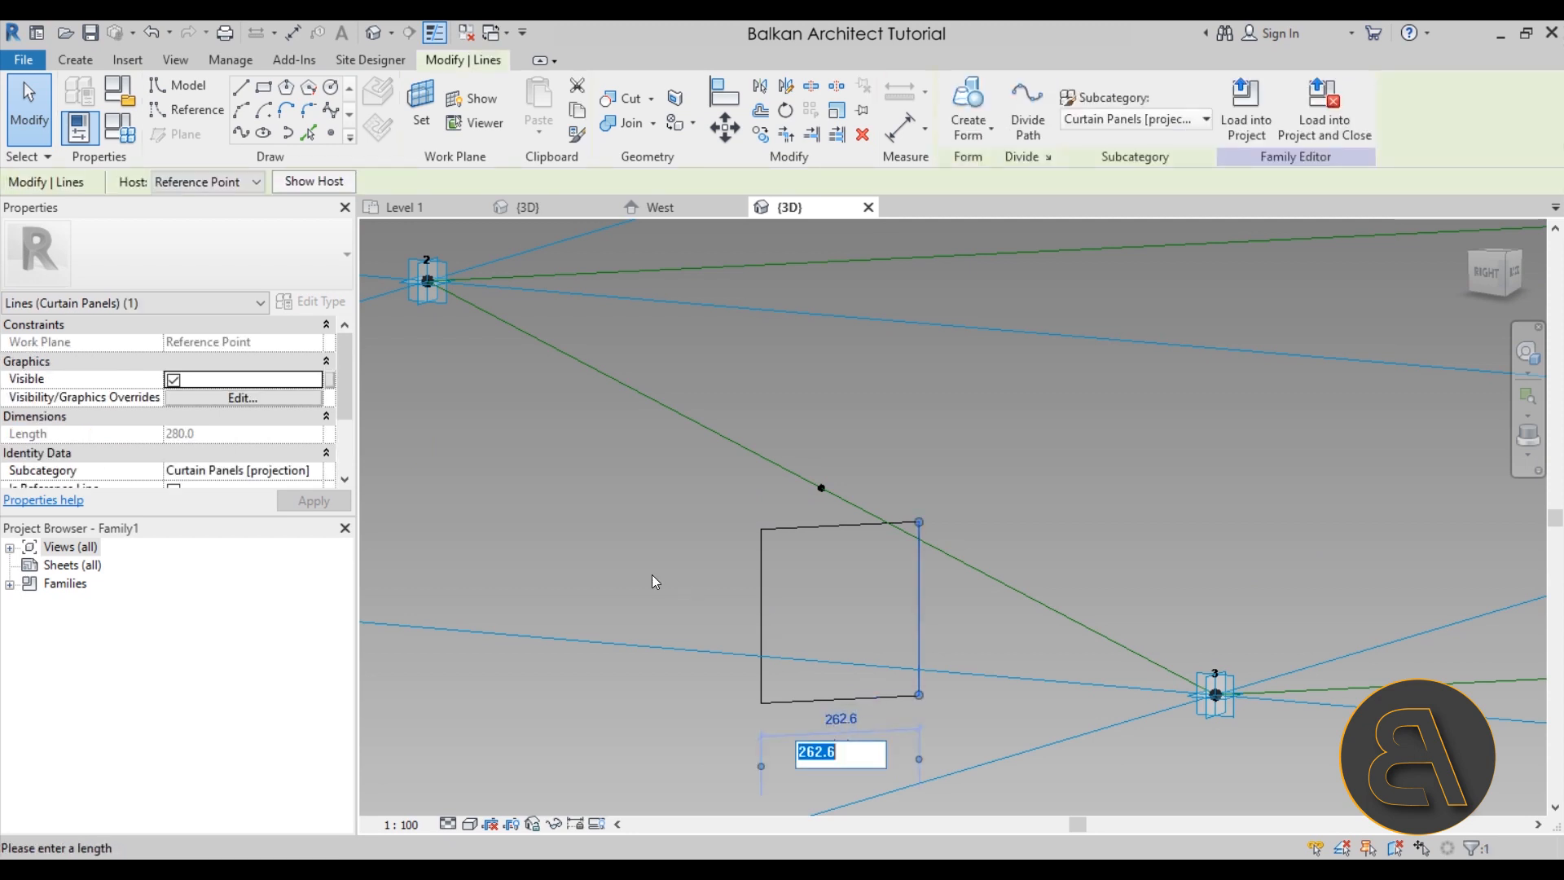
pyautogui.press('Return')
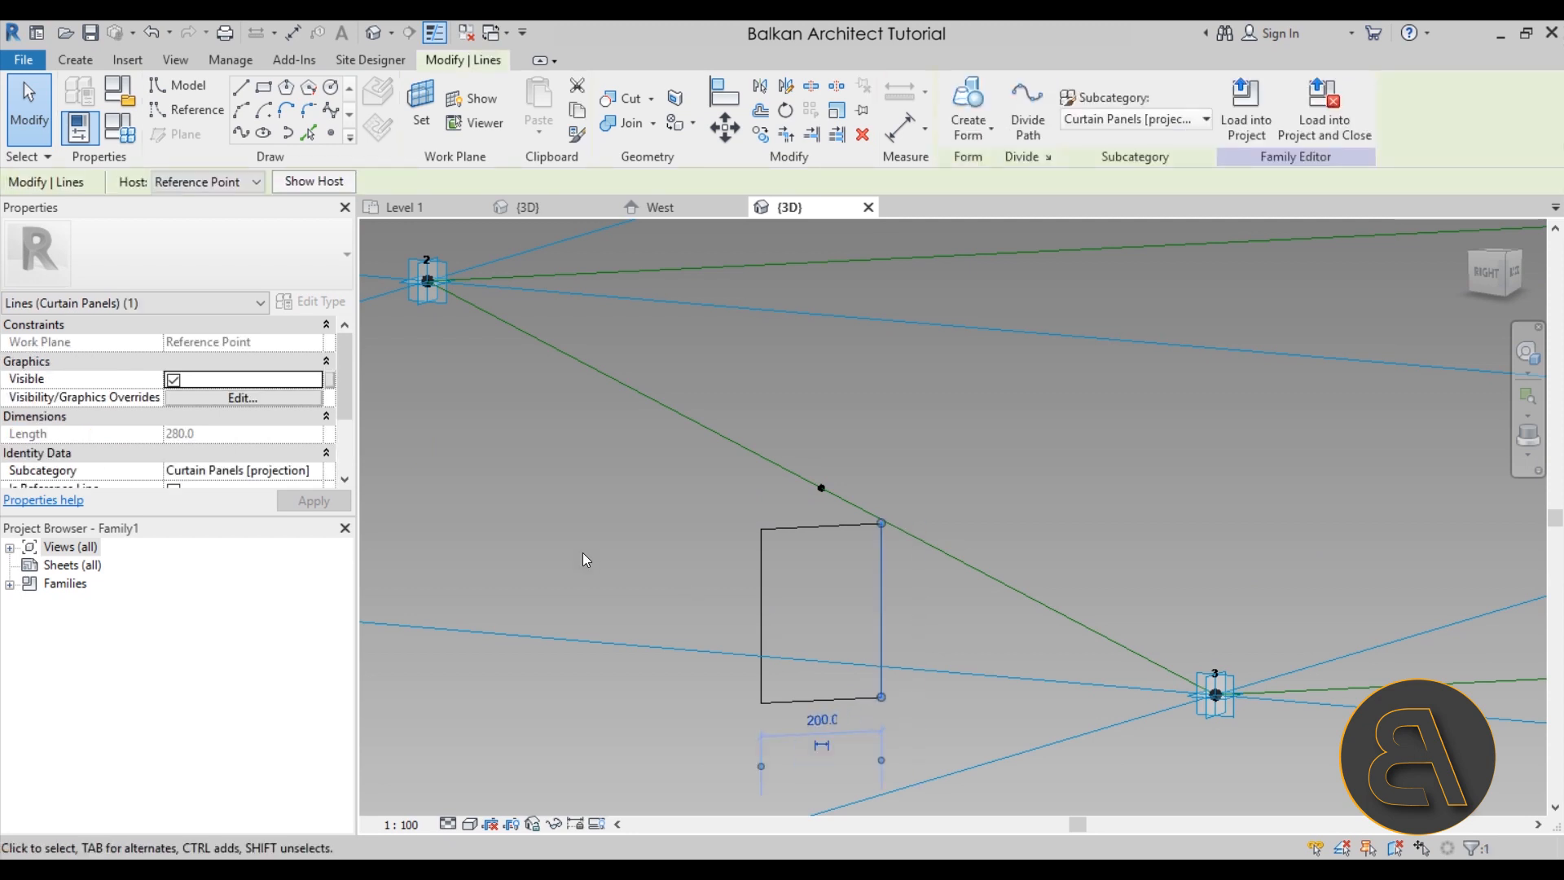
pyautogui.click(818, 527)
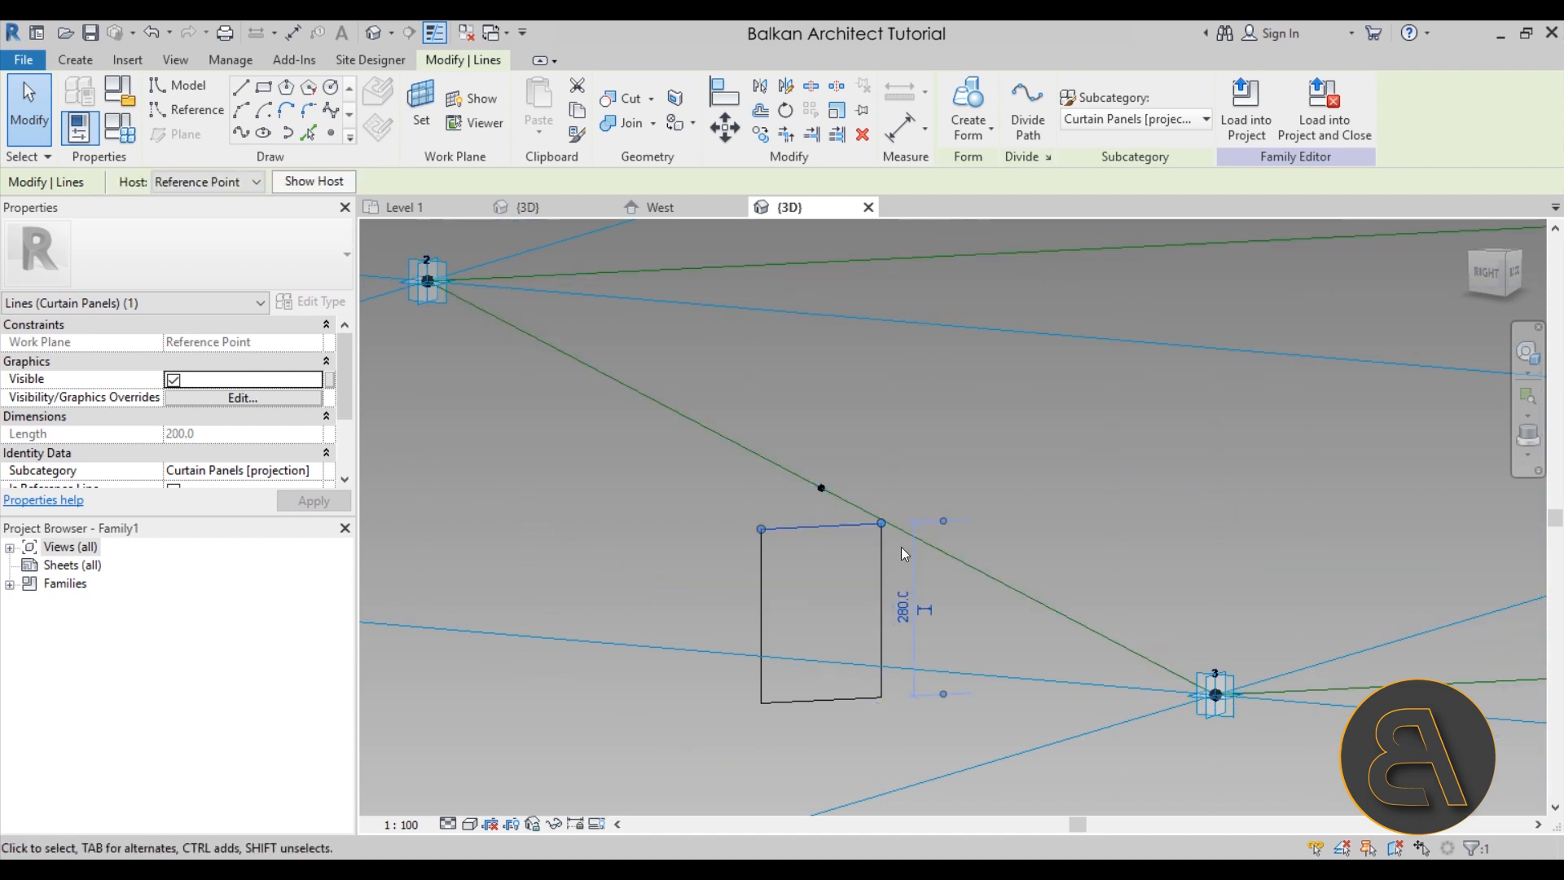
pyautogui.moveTo(944, 696); pyautogui.dragTo(821, 487)
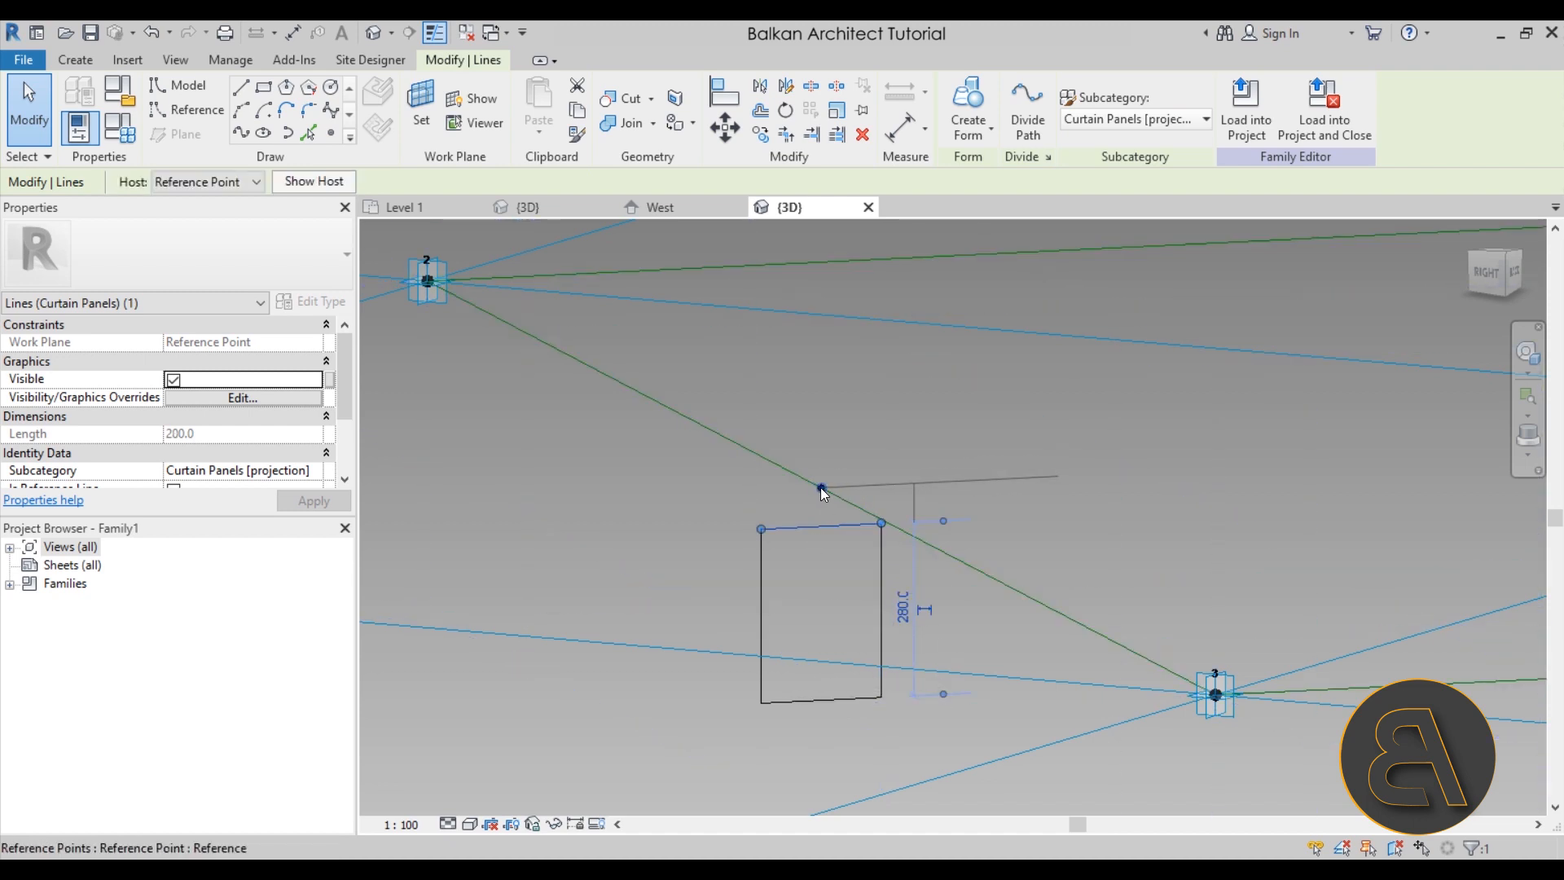
pyautogui.click(909, 506)
pyautogui.write('100')
pyautogui.press('Return')
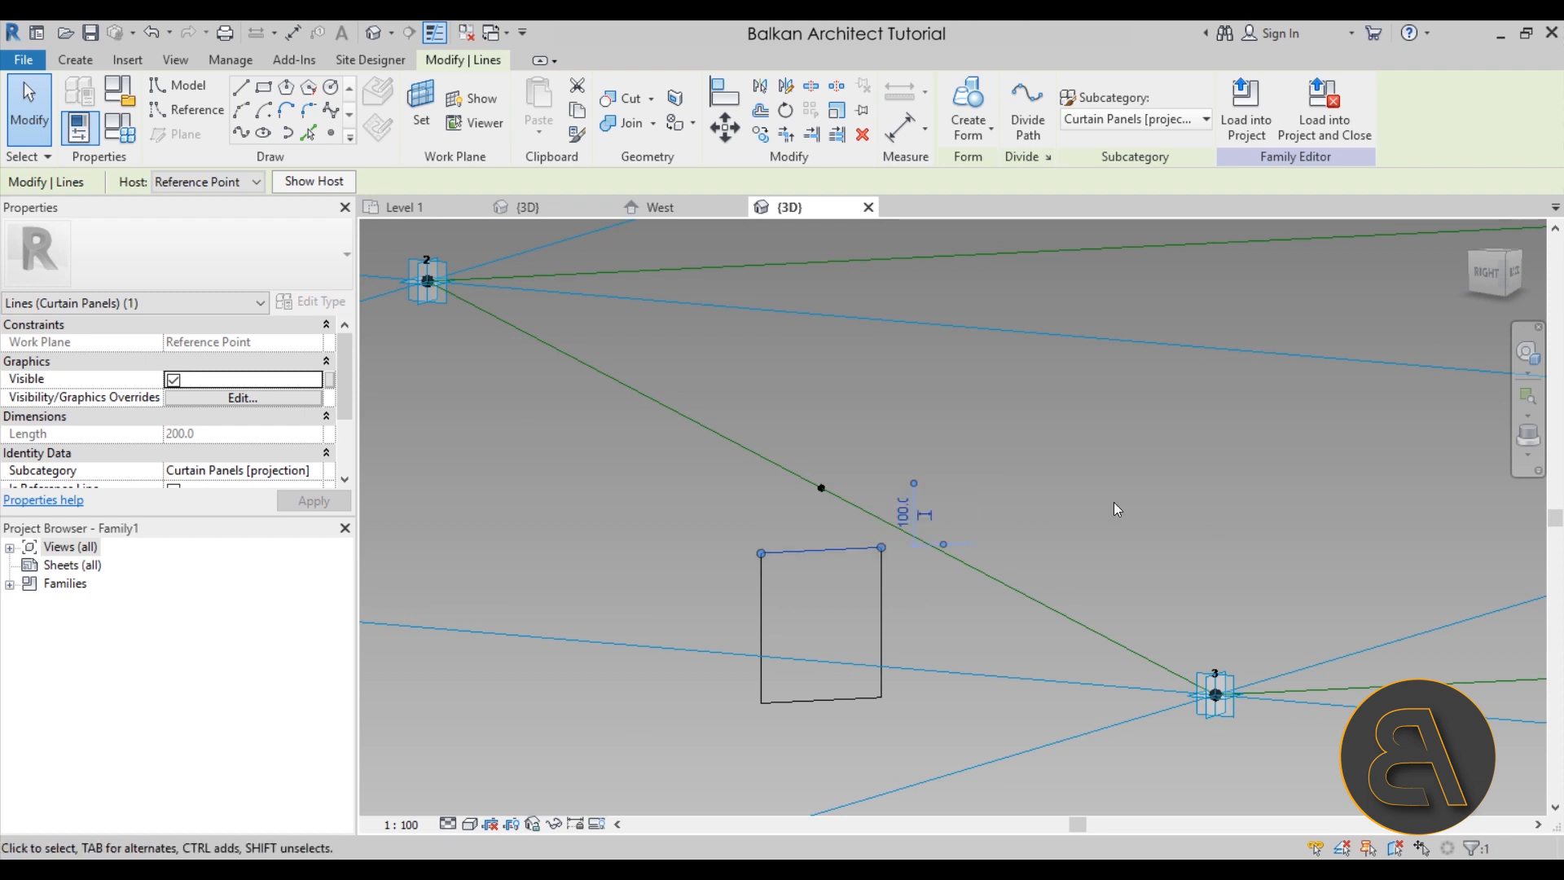
pyautogui.click(1113, 501)
# - Set the rectangle's height to 250 by moving its lower edge
pyautogui.click(779, 697)
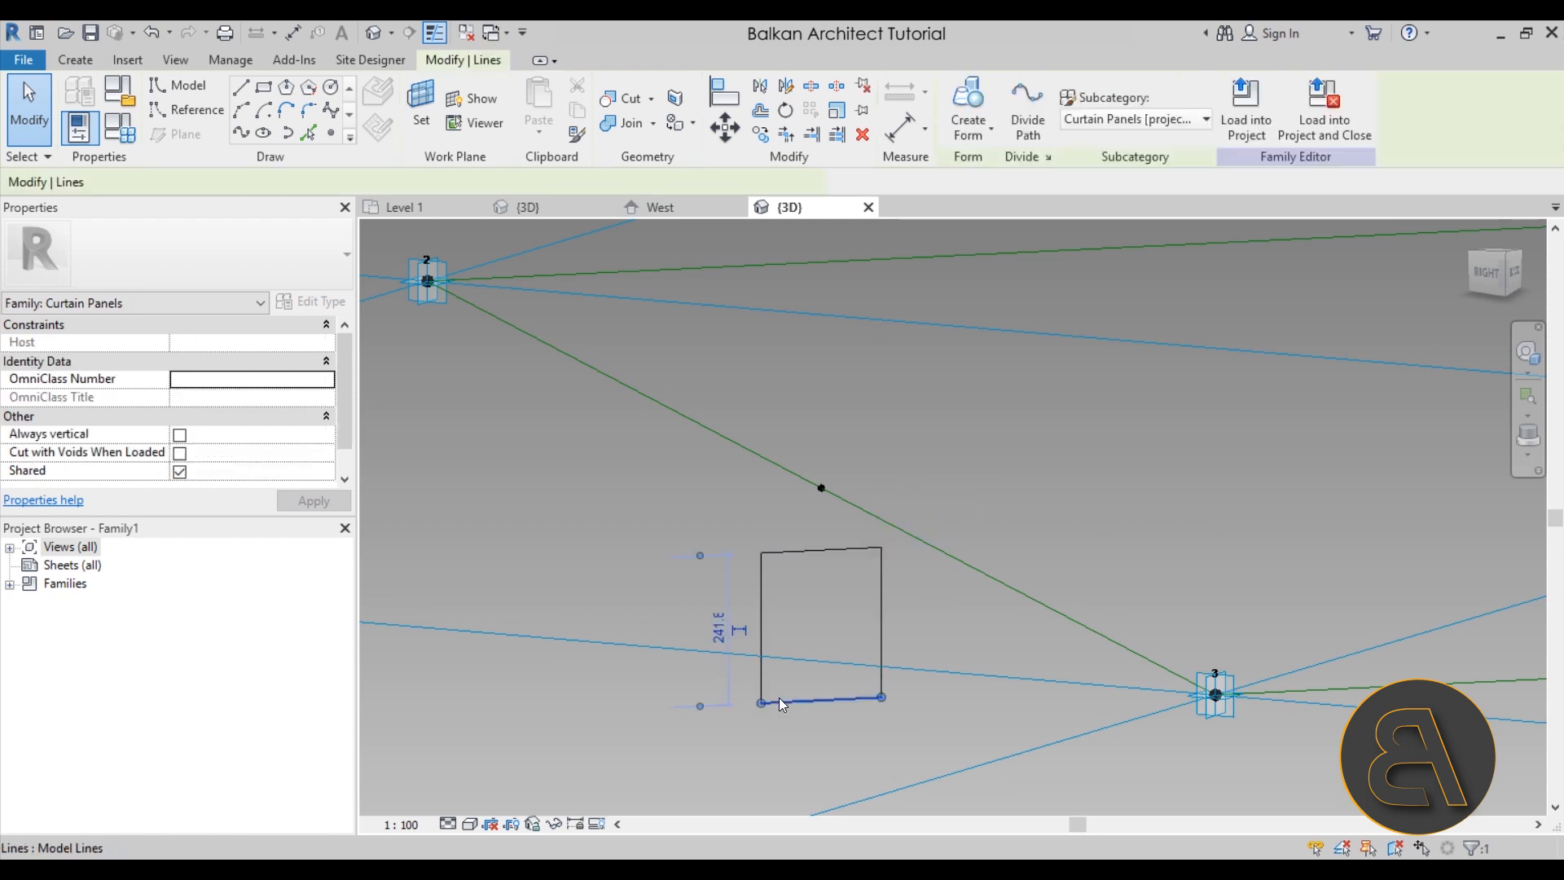
pyautogui.click(720, 624)
pyautogui.write('250')
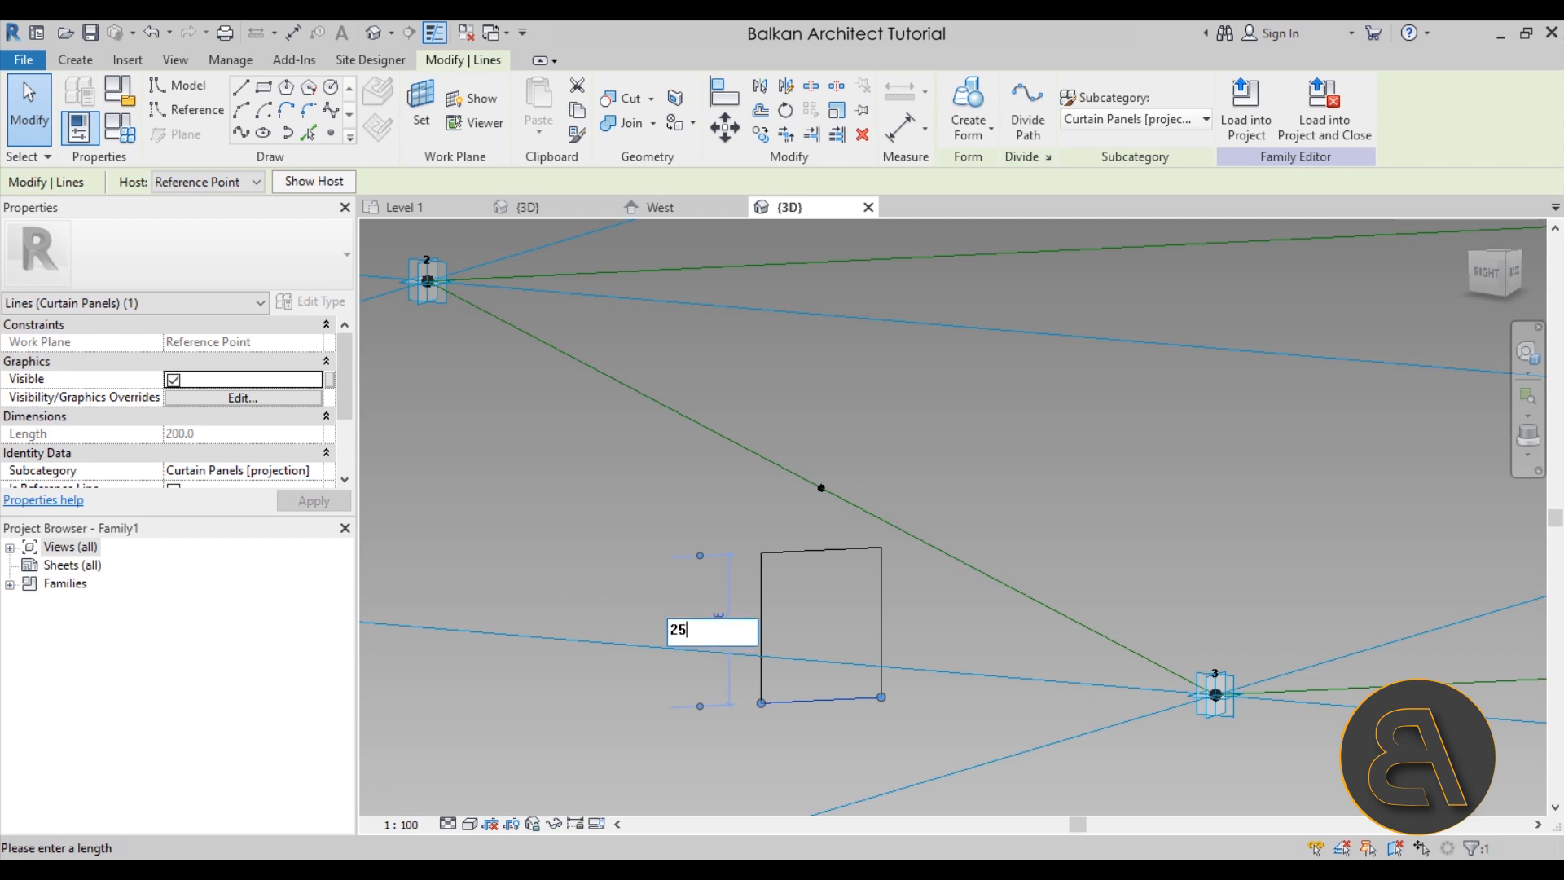
pyautogui.press('Return')
pyautogui.click(564, 588)
# - Round all four corners of the rectangle with fillet arcs of radius 40
pyautogui.scroll(-2, 652, 486)
pyautogui.keyDown('shift'); pyautogui.moveTo(652, 486); pyautogui.dragTo(676, 507, button='middle'); pyautogui.keyUp('shift')
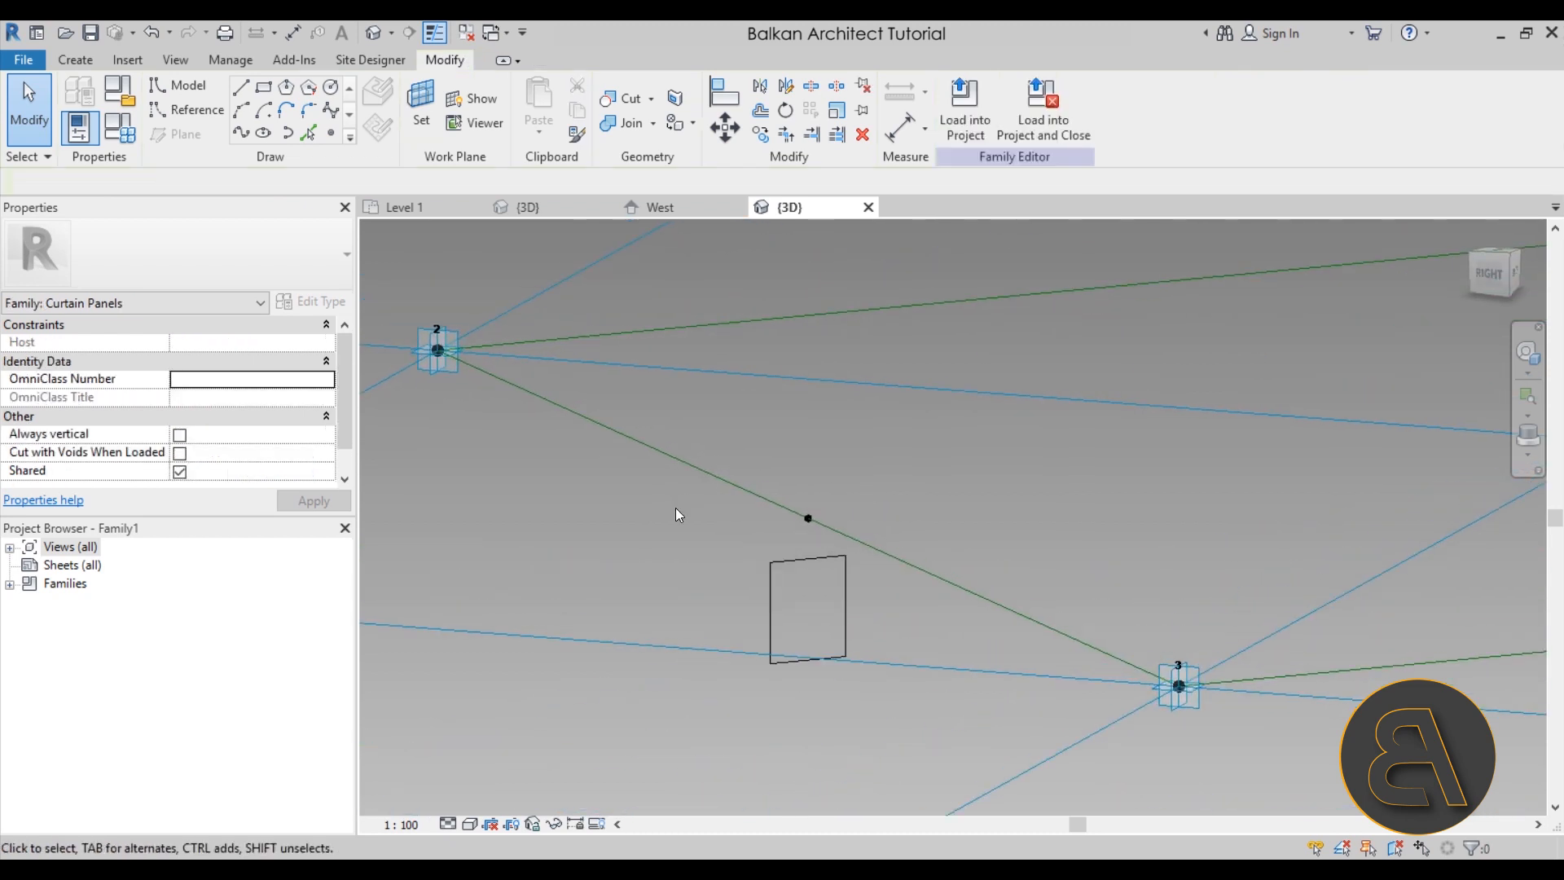
pyautogui.moveTo(662, 521); pyautogui.dragTo(644, 492, button='middle')
pyautogui.click(308, 111)
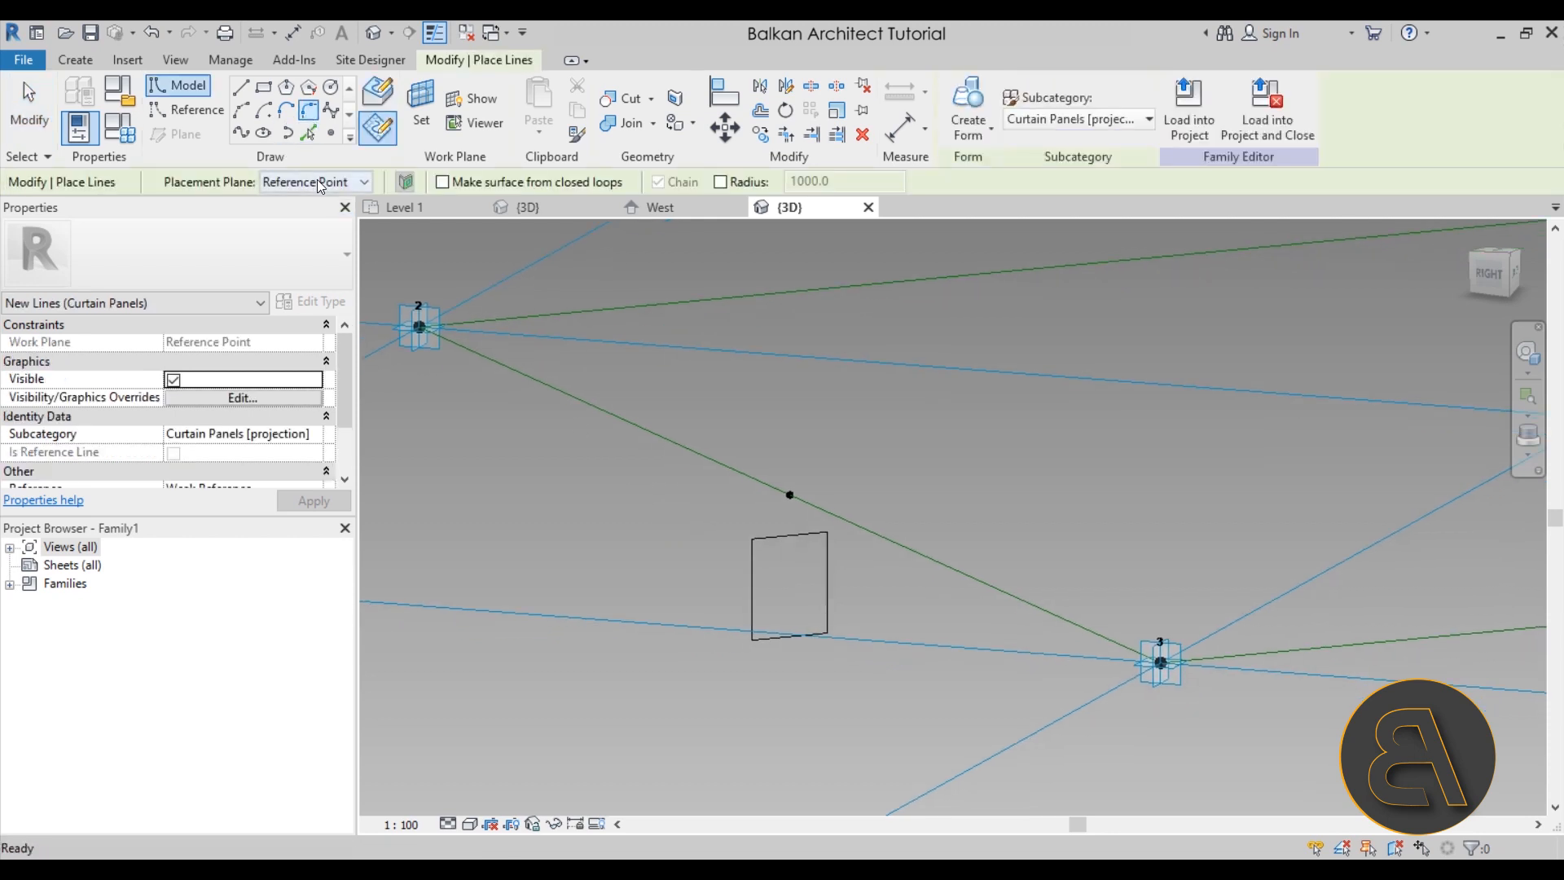
pyautogui.click(765, 188)
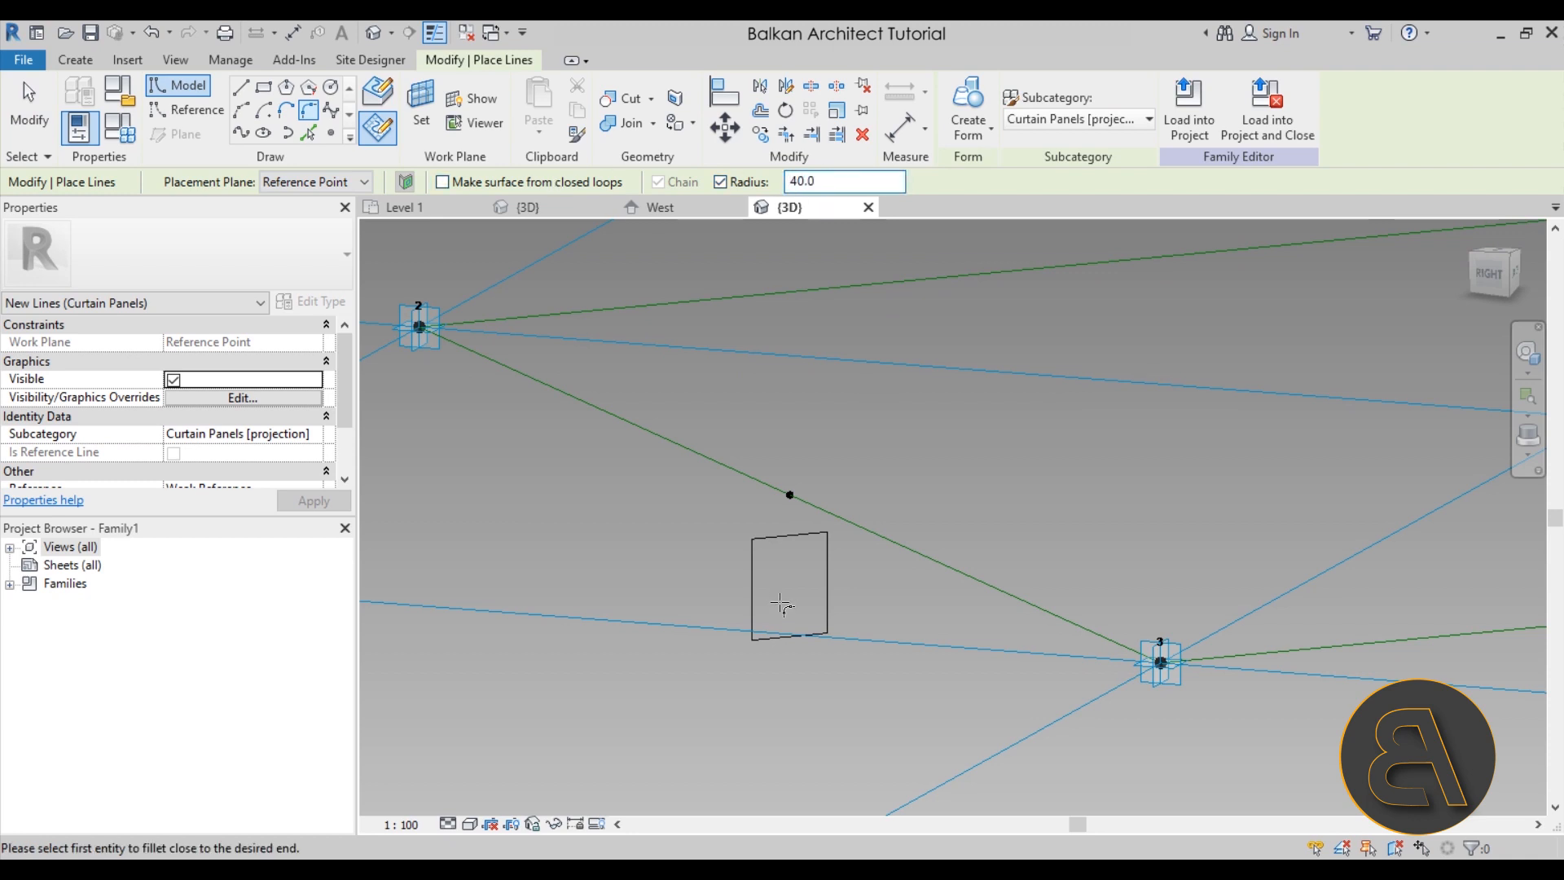
pyautogui.click(752, 570)
pyautogui.click(784, 539)
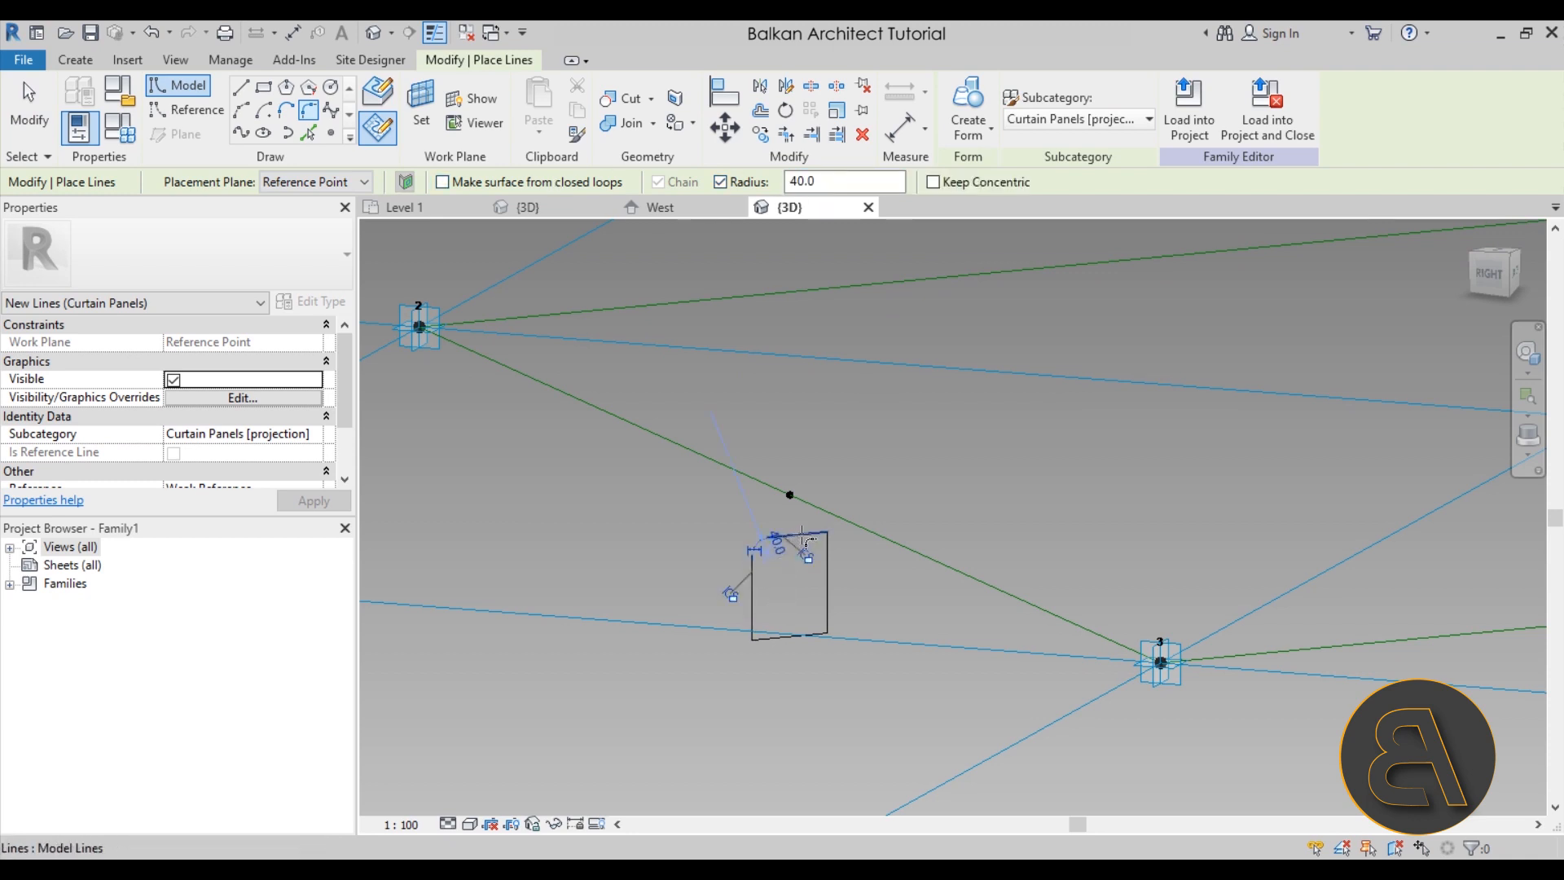
pyautogui.click(827, 595)
pyautogui.click(810, 638)
pyautogui.click(779, 638)
pyautogui.click(752, 616)
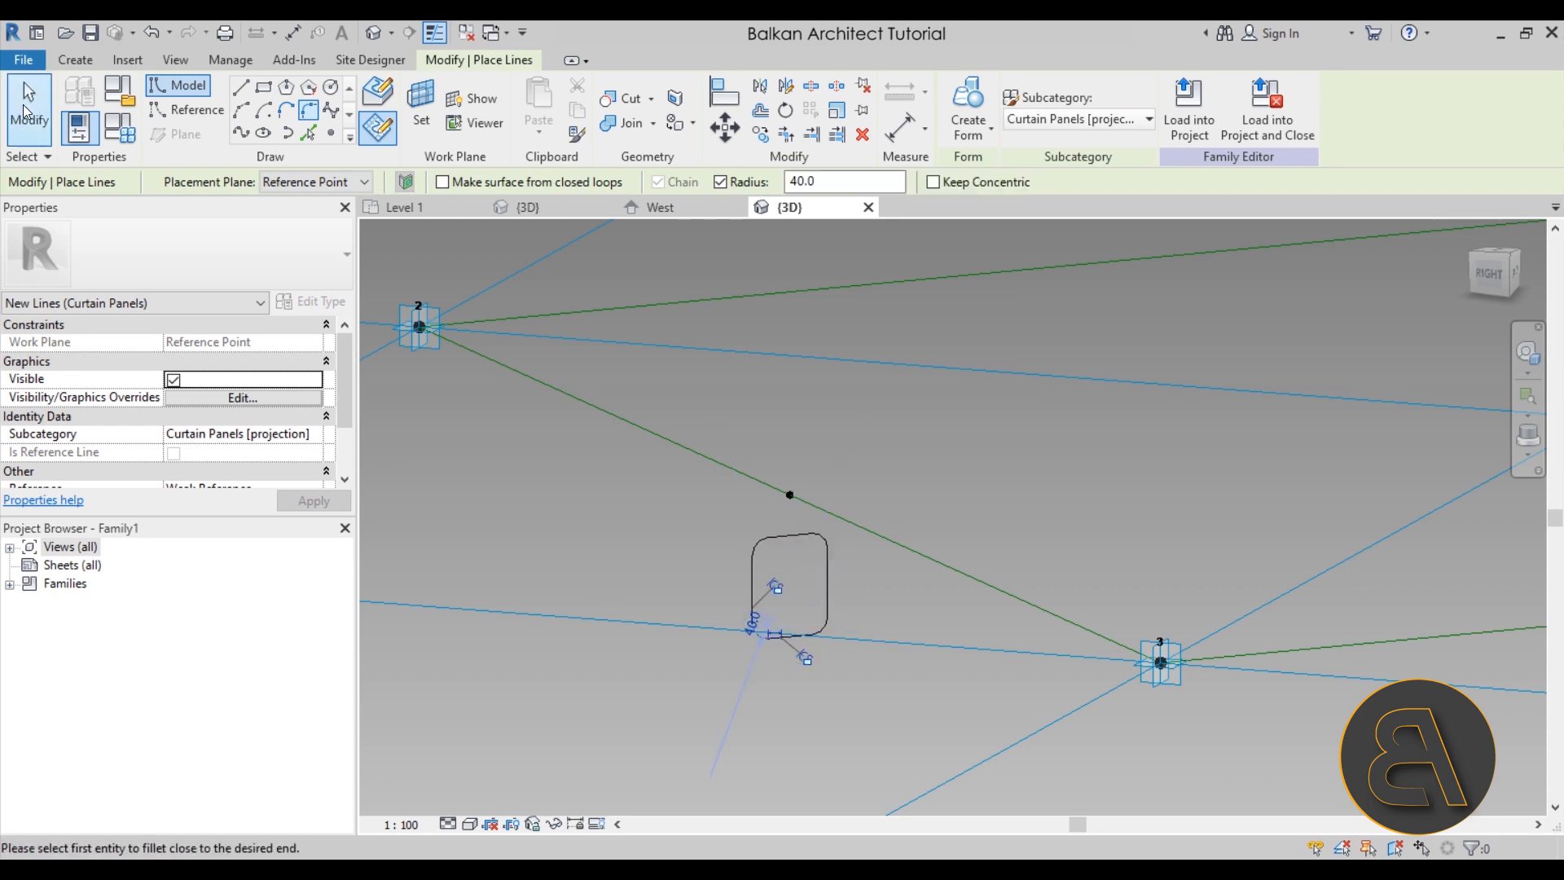
pyautogui.press('Escape')
pyautogui.press('Escape')
# - Create a solid frame form from the rounded profile swept along the four rhomboid reference lines
pyautogui.scroll(-1, 541, 426)
pyautogui.click(741, 518)
pyautogui.keyDown('shift'); pyautogui.moveTo(741, 518); pyautogui.dragTo(634, 444, button='middle'); pyautogui.keyUp('shift')
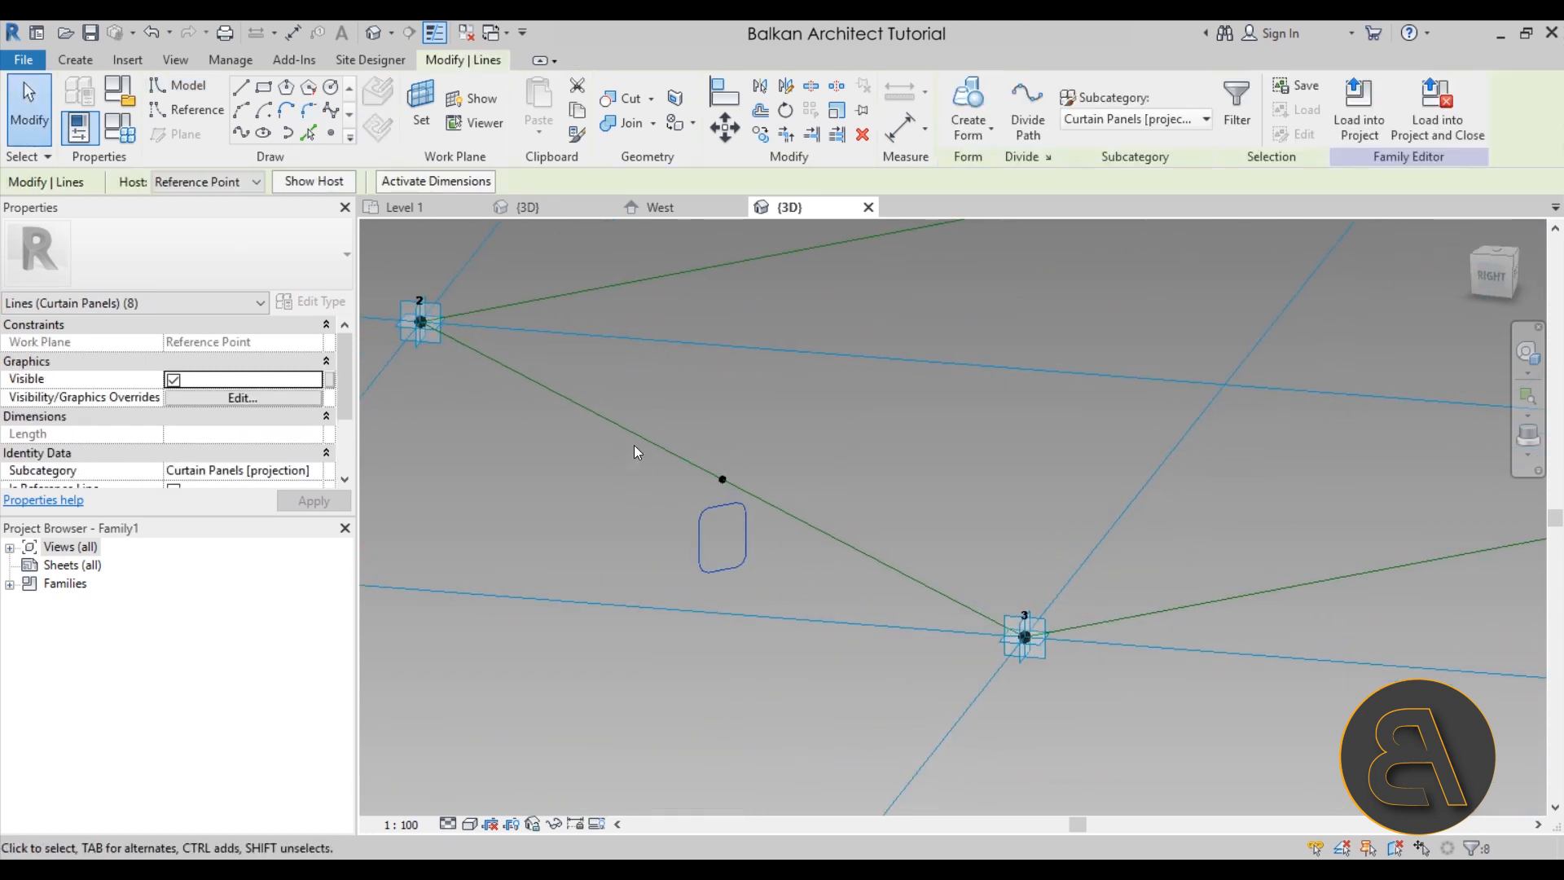
pyautogui.scroll(-3, 629, 433)
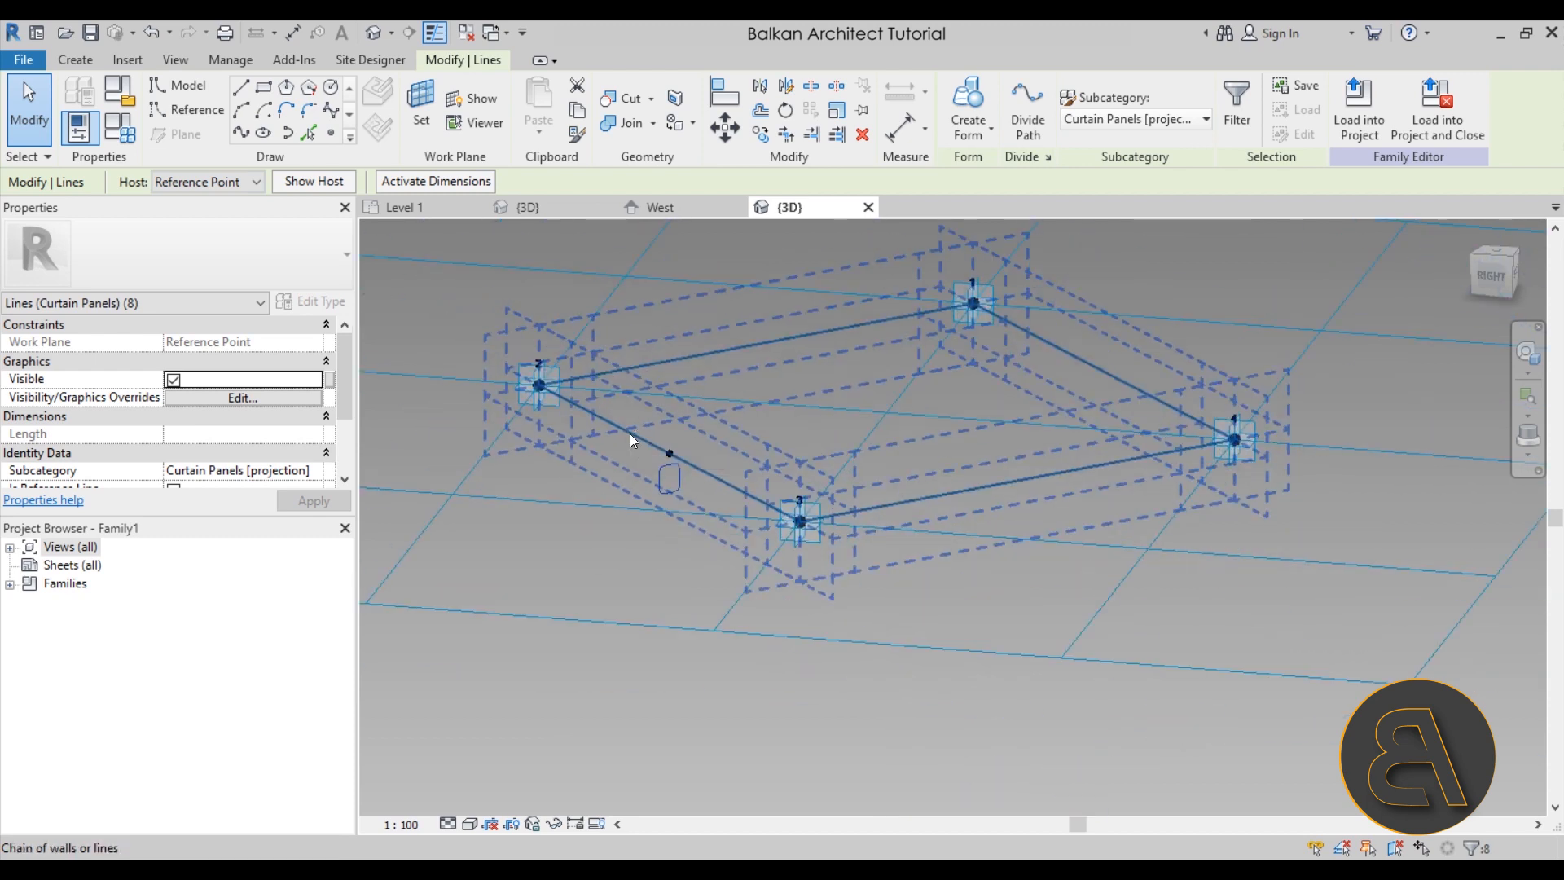
pyautogui.keyDown('ctrl'); pyautogui.click(629, 433); pyautogui.keyUp('ctrl')
pyautogui.click(967, 102)
pyautogui.keyDown('shift'); pyautogui.moveTo(857, 625); pyautogui.dragTo(733, 619, button='middle'); pyautogui.keyUp('shift')
pyautogui.keyDown('shift'); pyautogui.moveTo(583, 397); pyautogui.dragTo(712, 450, button='middle'); pyautogui.keyUp('shift')
pyautogui.scroll(1, 363, 262)
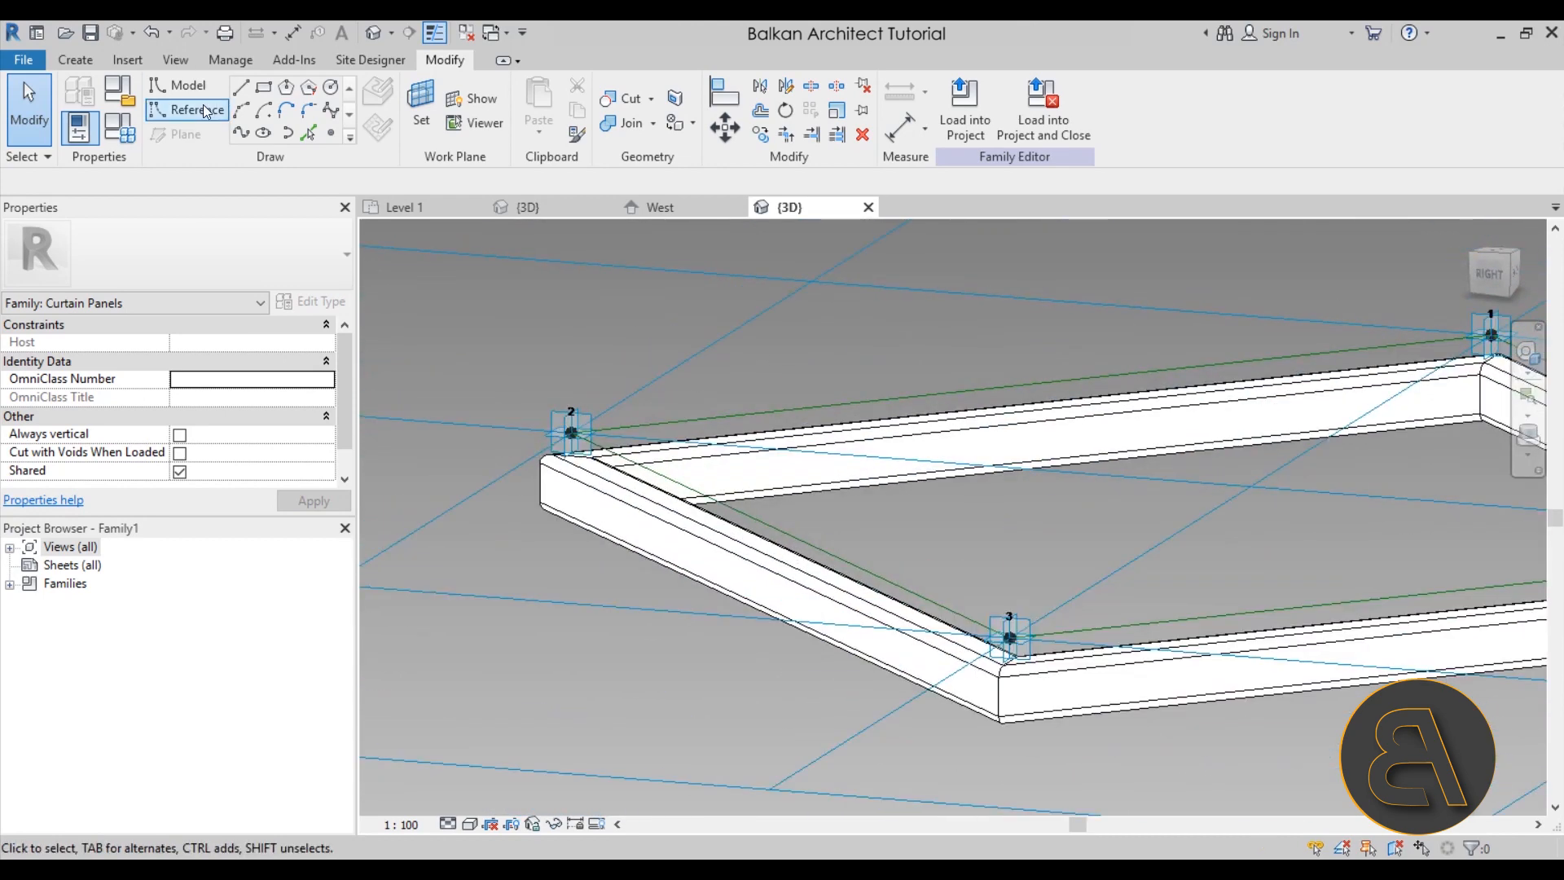
# - Sketch a model-line rectangle of about 142 by 166 on the hosted reference point's work plane
pyautogui.click(420, 122)
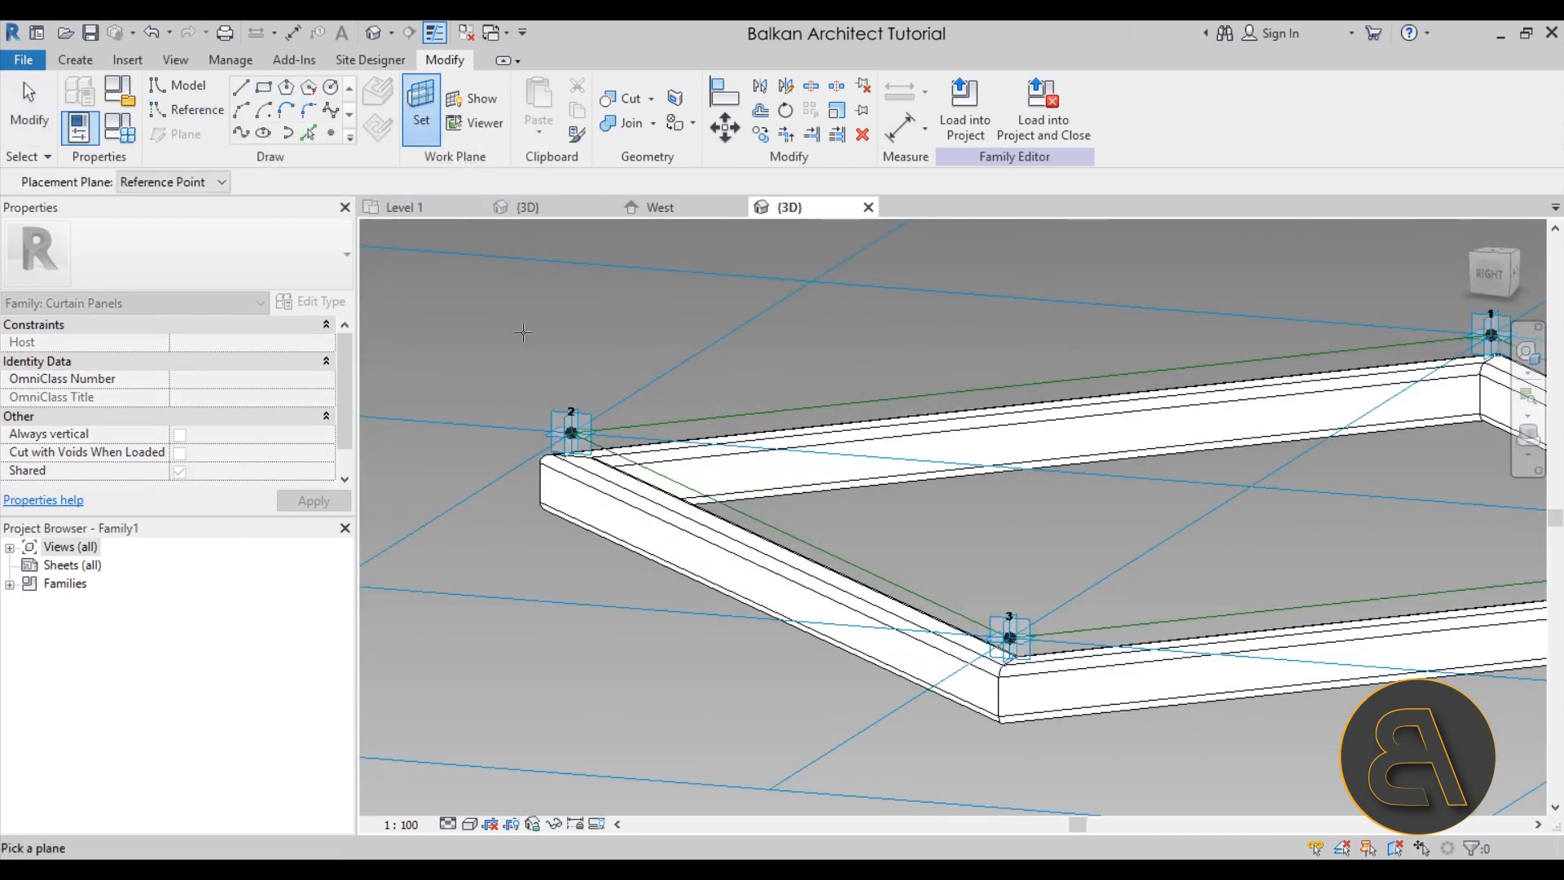
pyautogui.click(263, 88)
pyautogui.keyDown('shift'); pyautogui.moveTo(798, 456); pyautogui.dragTo(806, 407, button='middle'); pyautogui.keyUp('shift')
pyautogui.scroll(5, 750, 513)
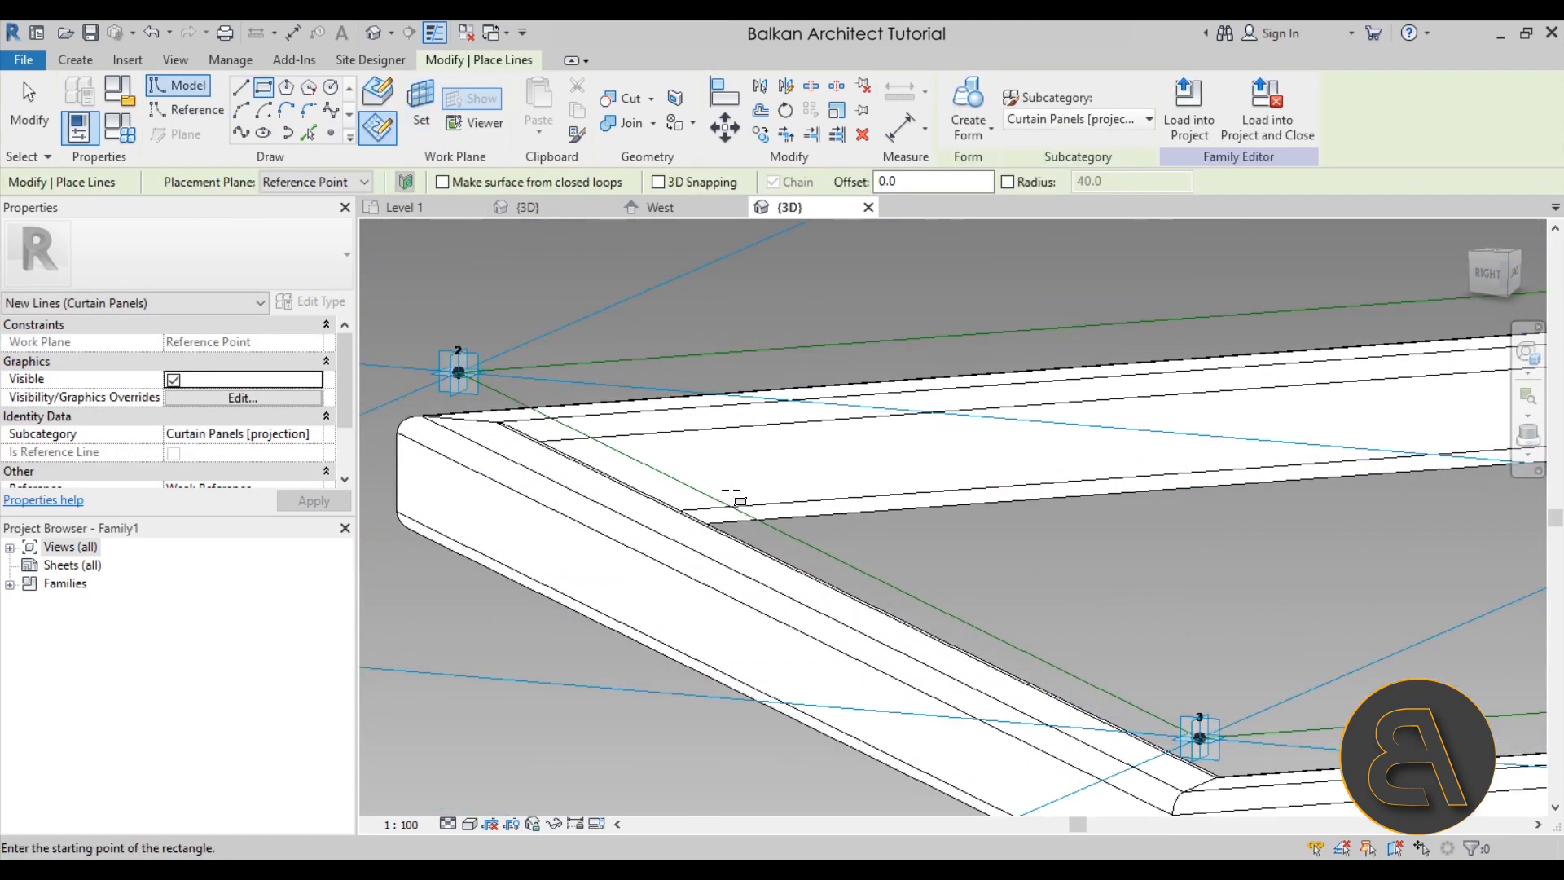
pyautogui.click(721, 484)
pyautogui.click(786, 559)
pyautogui.press('Escape')
pyautogui.press('Escape')
# - Move the whole rectangle so that it surrounds the reference point above the rounded frame
pyautogui.keyDown('shift'); pyautogui.moveTo(915, 540); pyautogui.dragTo(822, 560, button='middle'); pyautogui.keyUp('shift')
pyautogui.scroll(3, 822, 562)
pyautogui.press('Tab')
pyautogui.moveTo(823, 529); pyautogui.dragTo(877, 540)
pyautogui.keyDown('shift'); pyautogui.moveTo(979, 598); pyautogui.dragTo(970, 534, button='middle'); pyautogui.keyUp('shift')
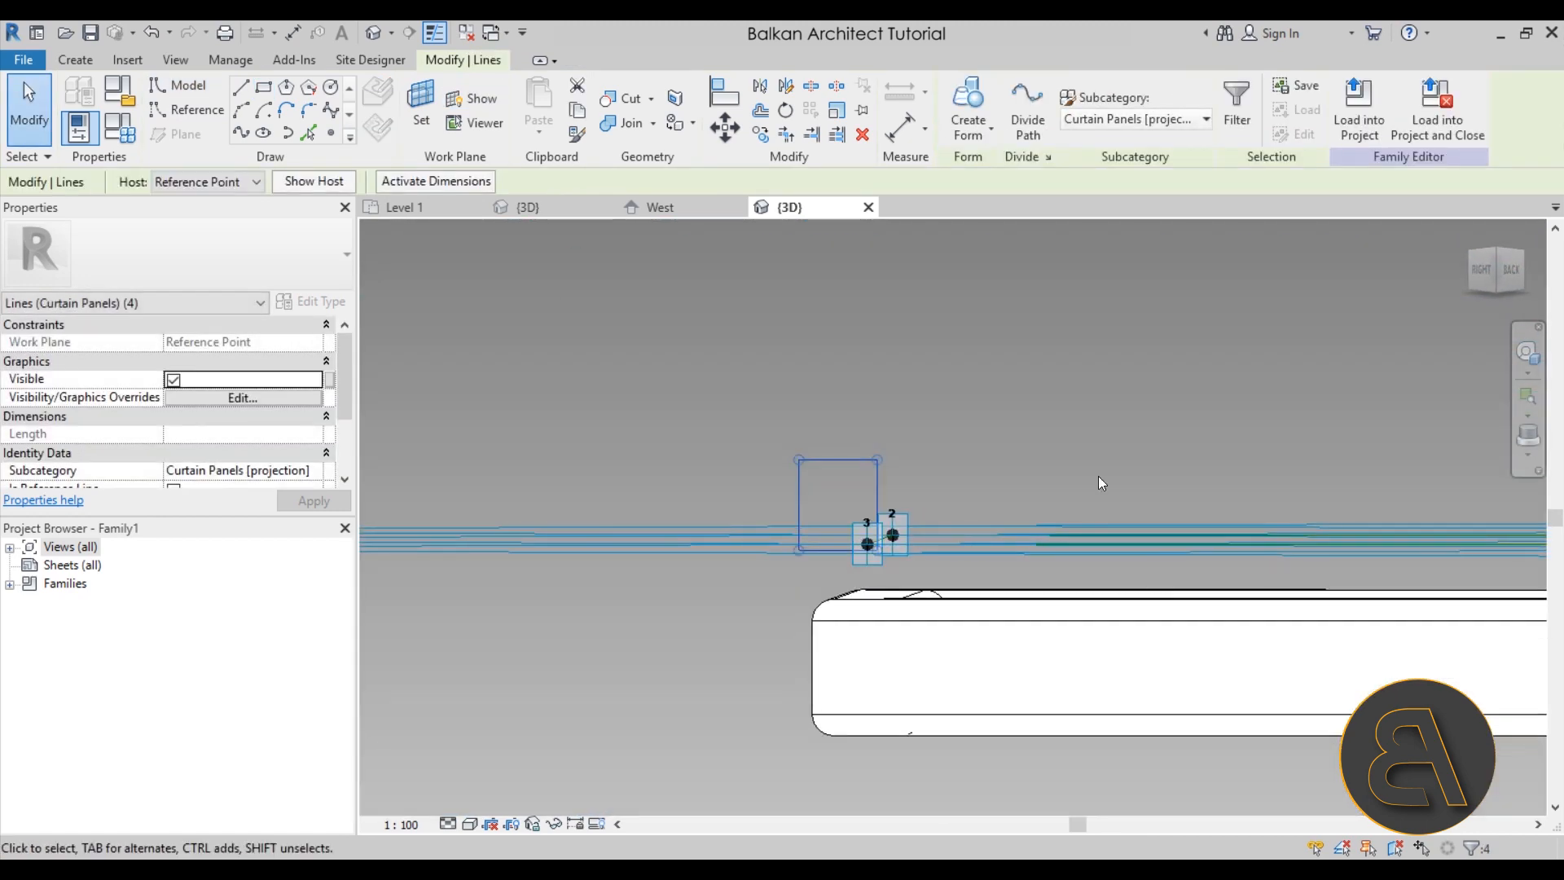
pyautogui.click(1493, 272)
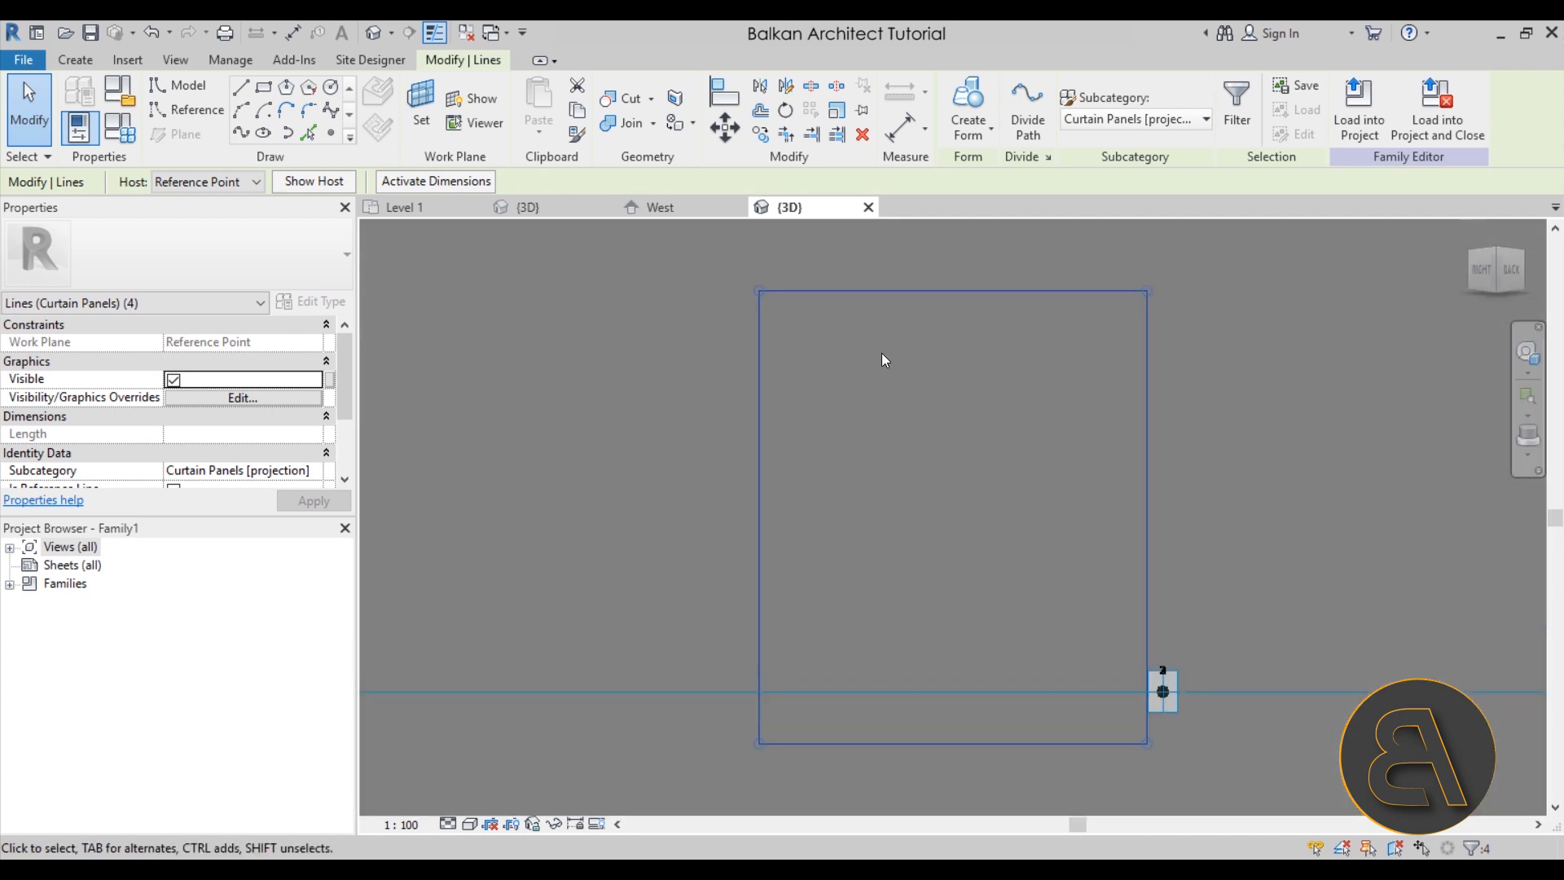
pyautogui.scroll(-5, 750, 364)
pyautogui.scroll(1, 926, 505)
pyautogui.moveTo(922, 437); pyautogui.dragTo(1042, 535)
pyautogui.click(1068, 544)
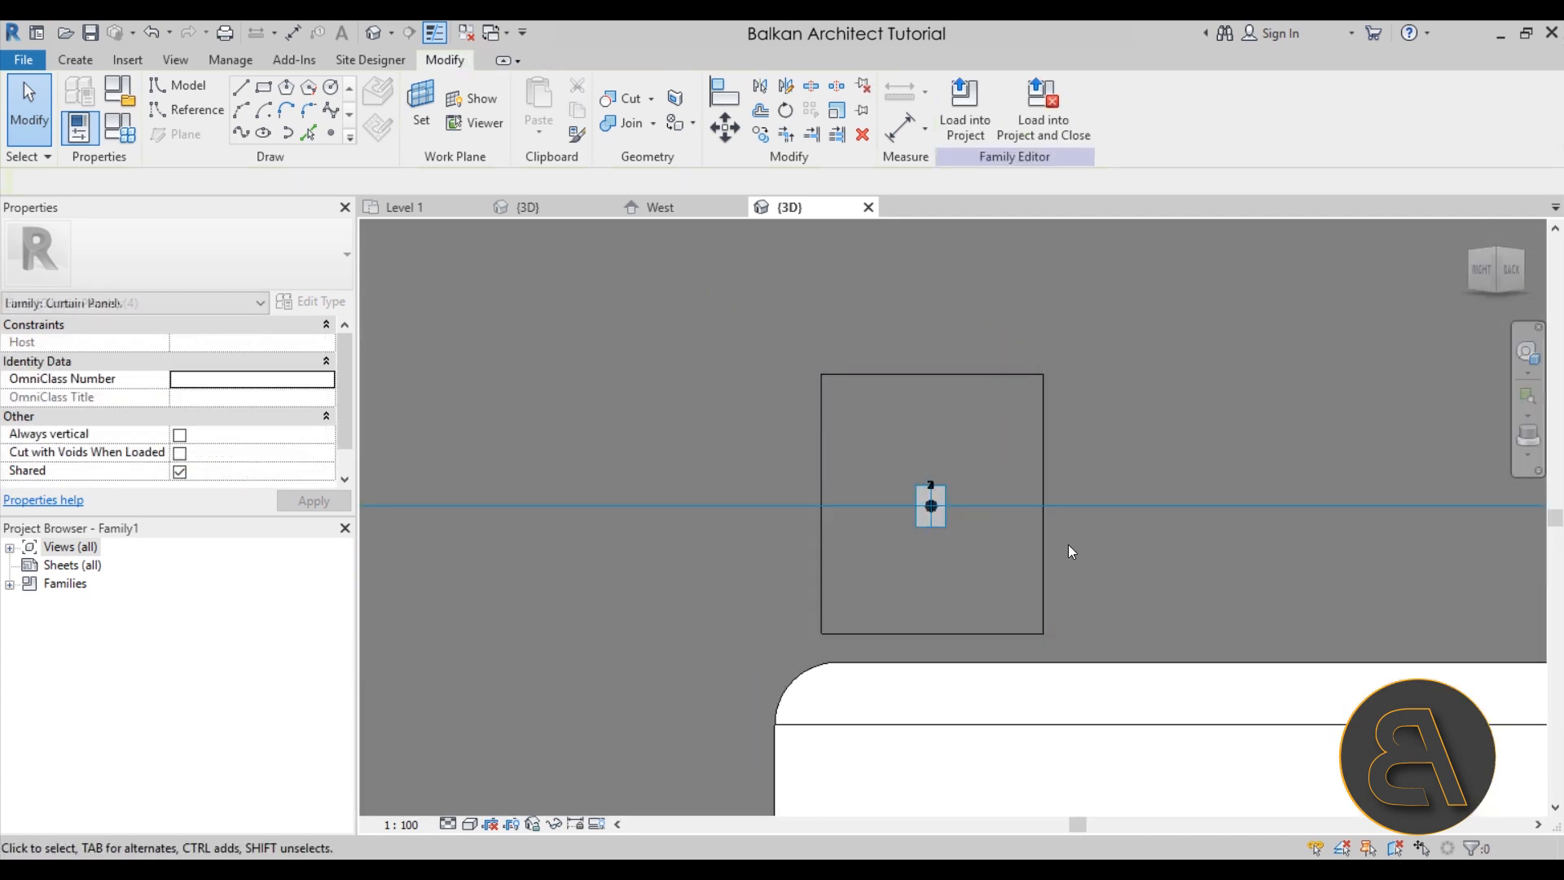
pyautogui.click(1045, 552)
pyautogui.scroll(-2, 1019, 456)
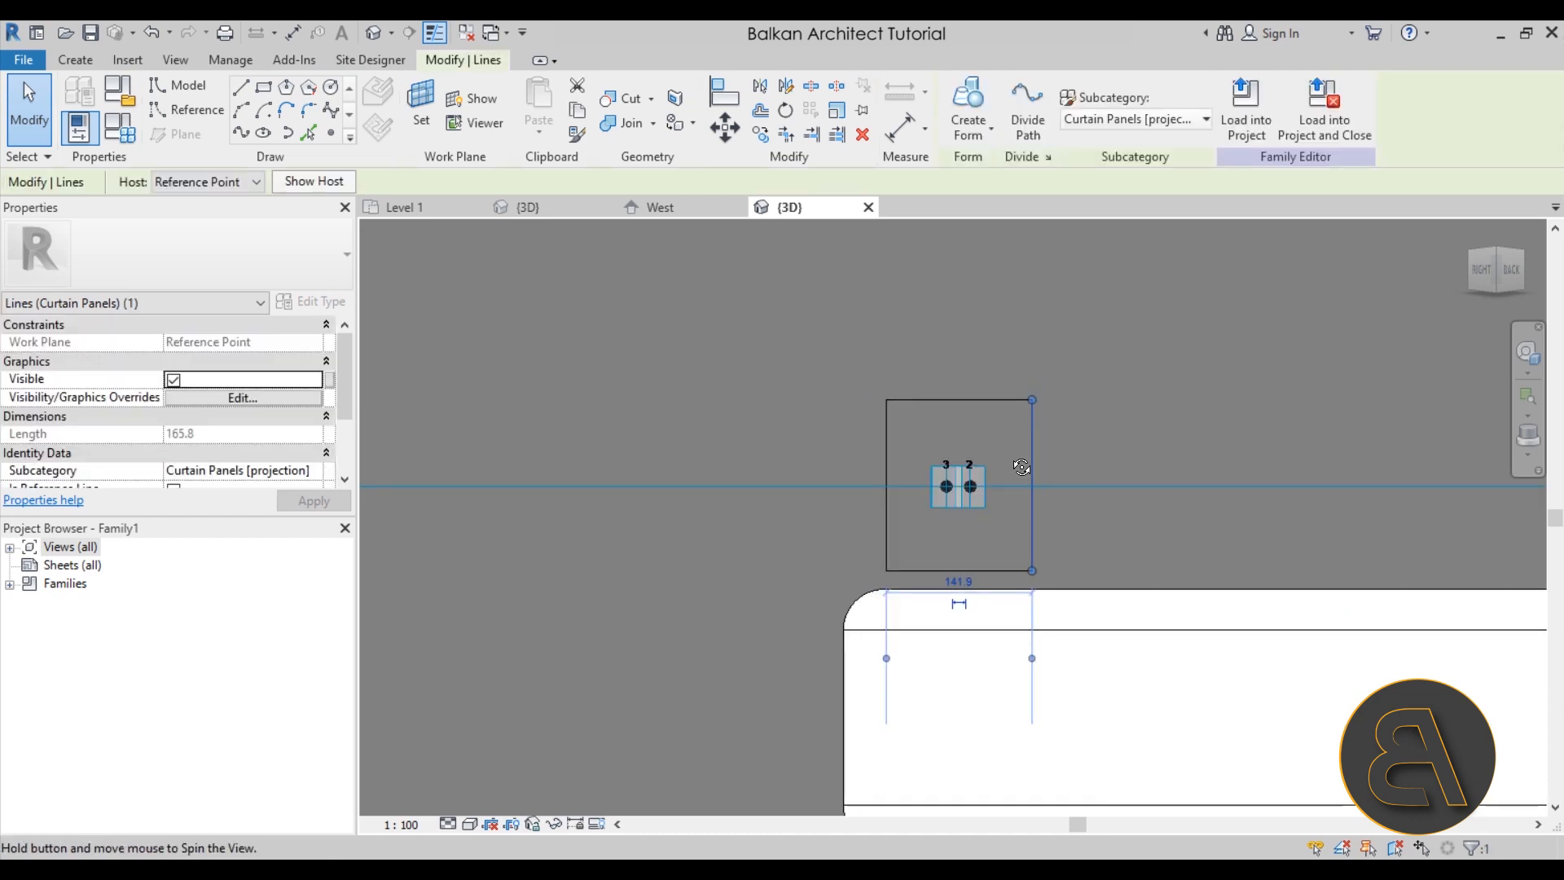
pyautogui.keyDown('shift'); pyautogui.moveTo(1155, 426); pyautogui.dragTo(868, 570, button='middle'); pyautogui.keyUp('shift')
pyautogui.scroll(-5, 763, 499)
pyautogui.click(868, 570)
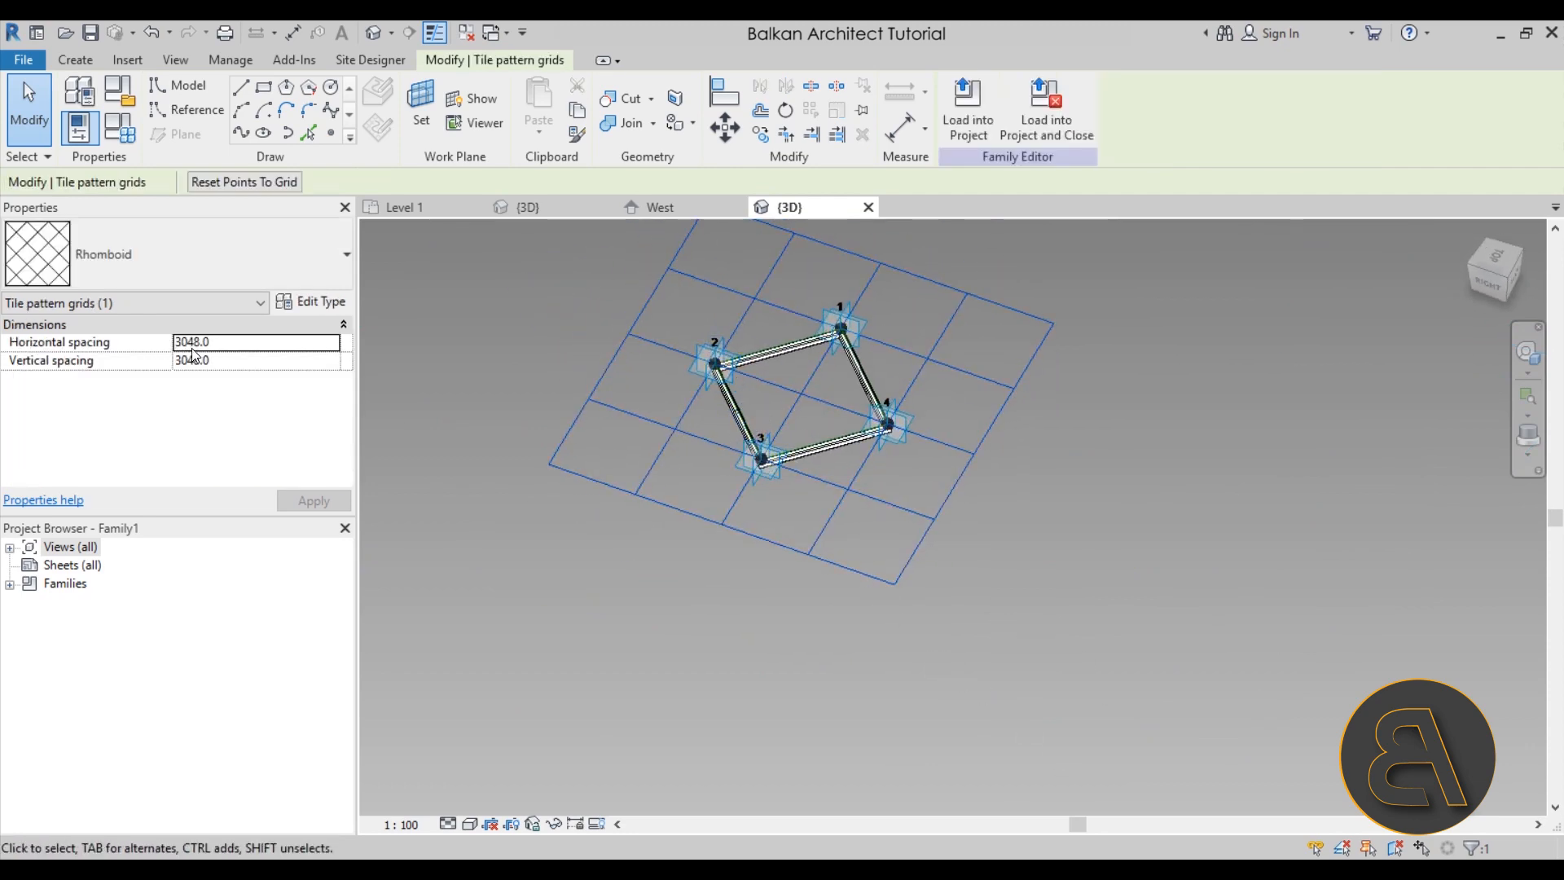
pyautogui.keyDown('shift'); pyautogui.moveTo(1009, 593); pyautogui.dragTo(920, 529, button='middle'); pyautogui.keyUp('shift')
pyautogui.click(900, 515)
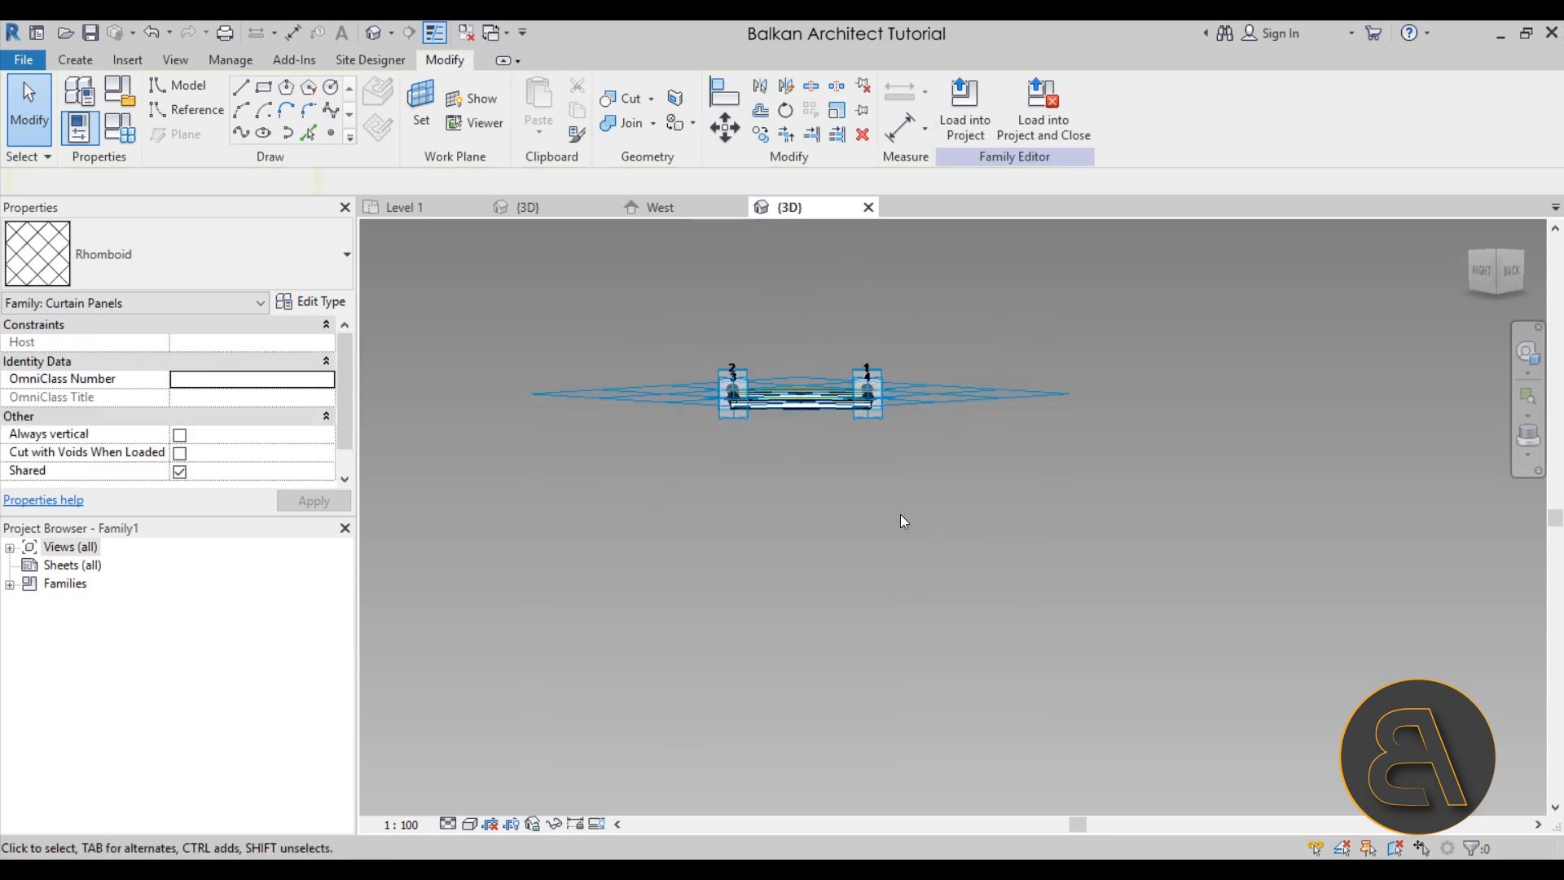
pyautogui.click(1497, 272)
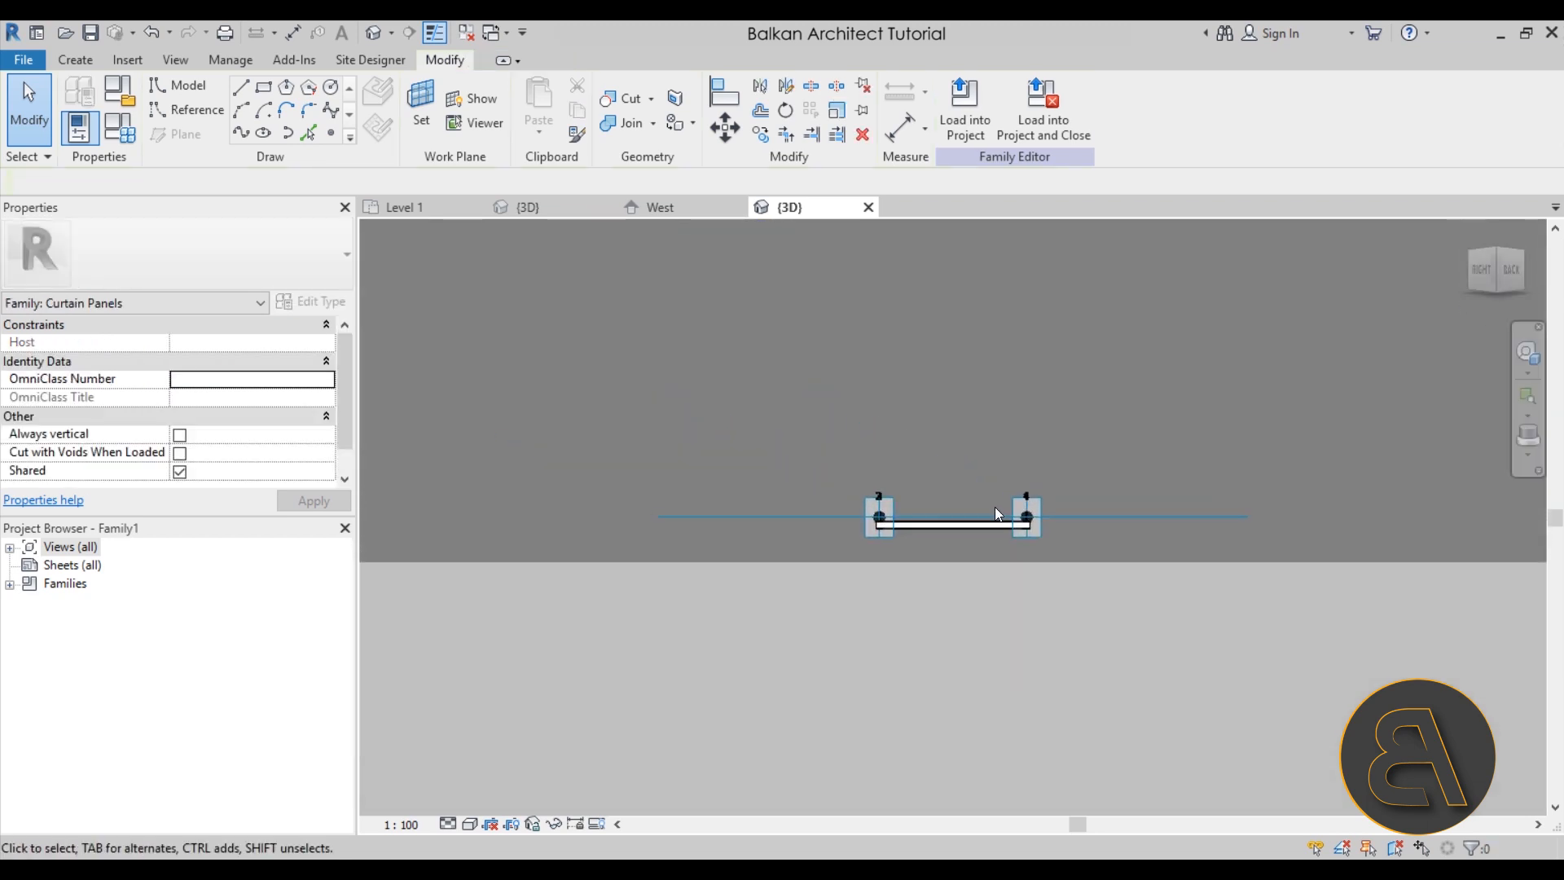
# - Reference the rectangle's right side to the reference point and set the distance between them to 25
pyautogui.scroll(6, 787, 467)
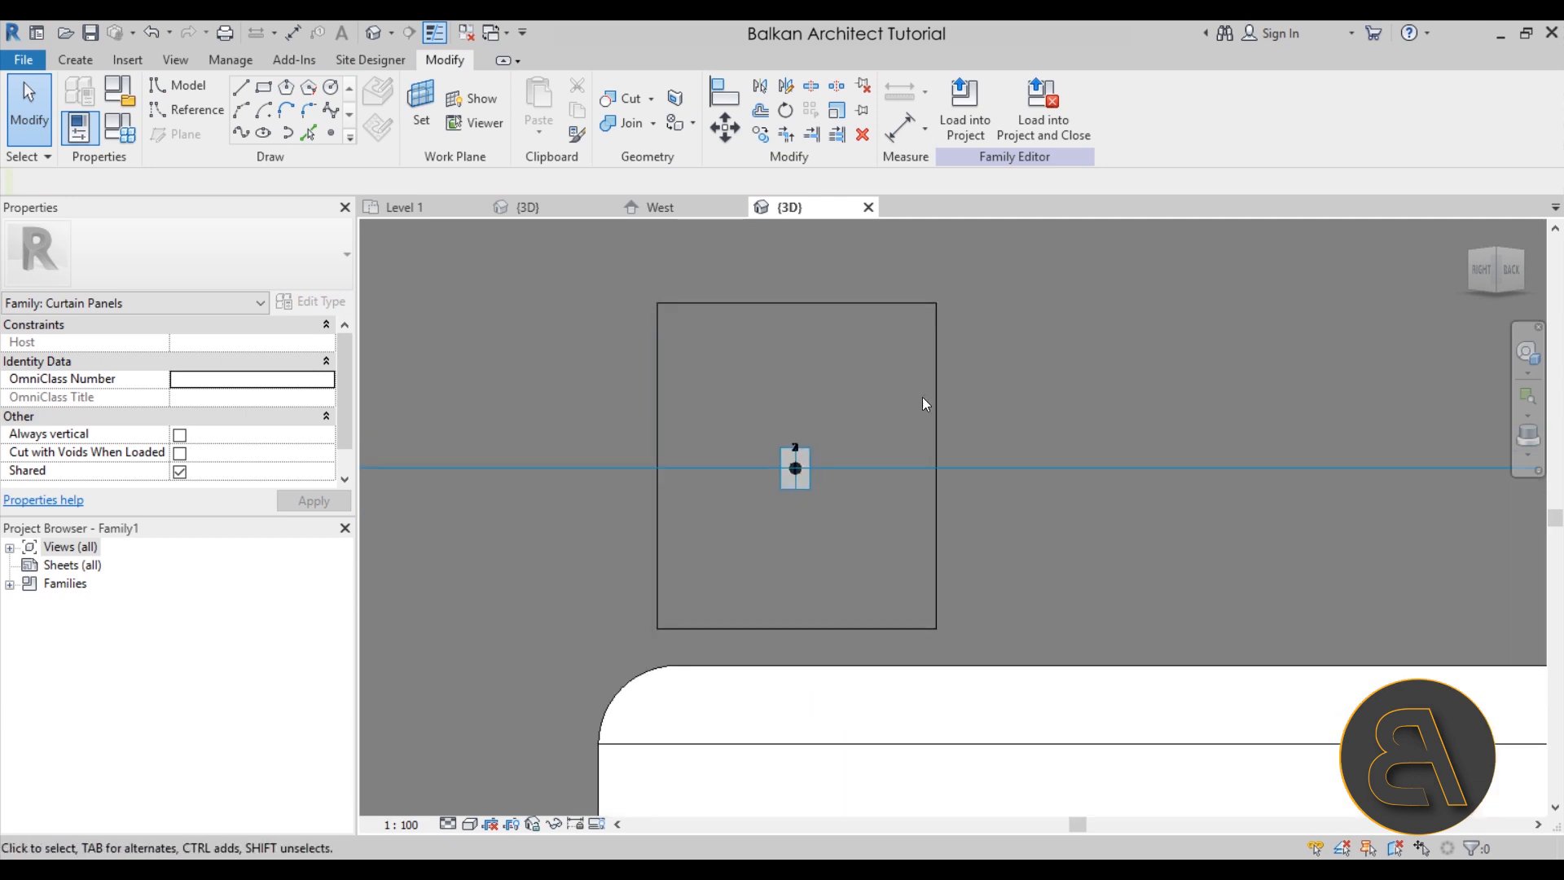
pyautogui.scroll(-2, 924, 403)
pyautogui.click(930, 404)
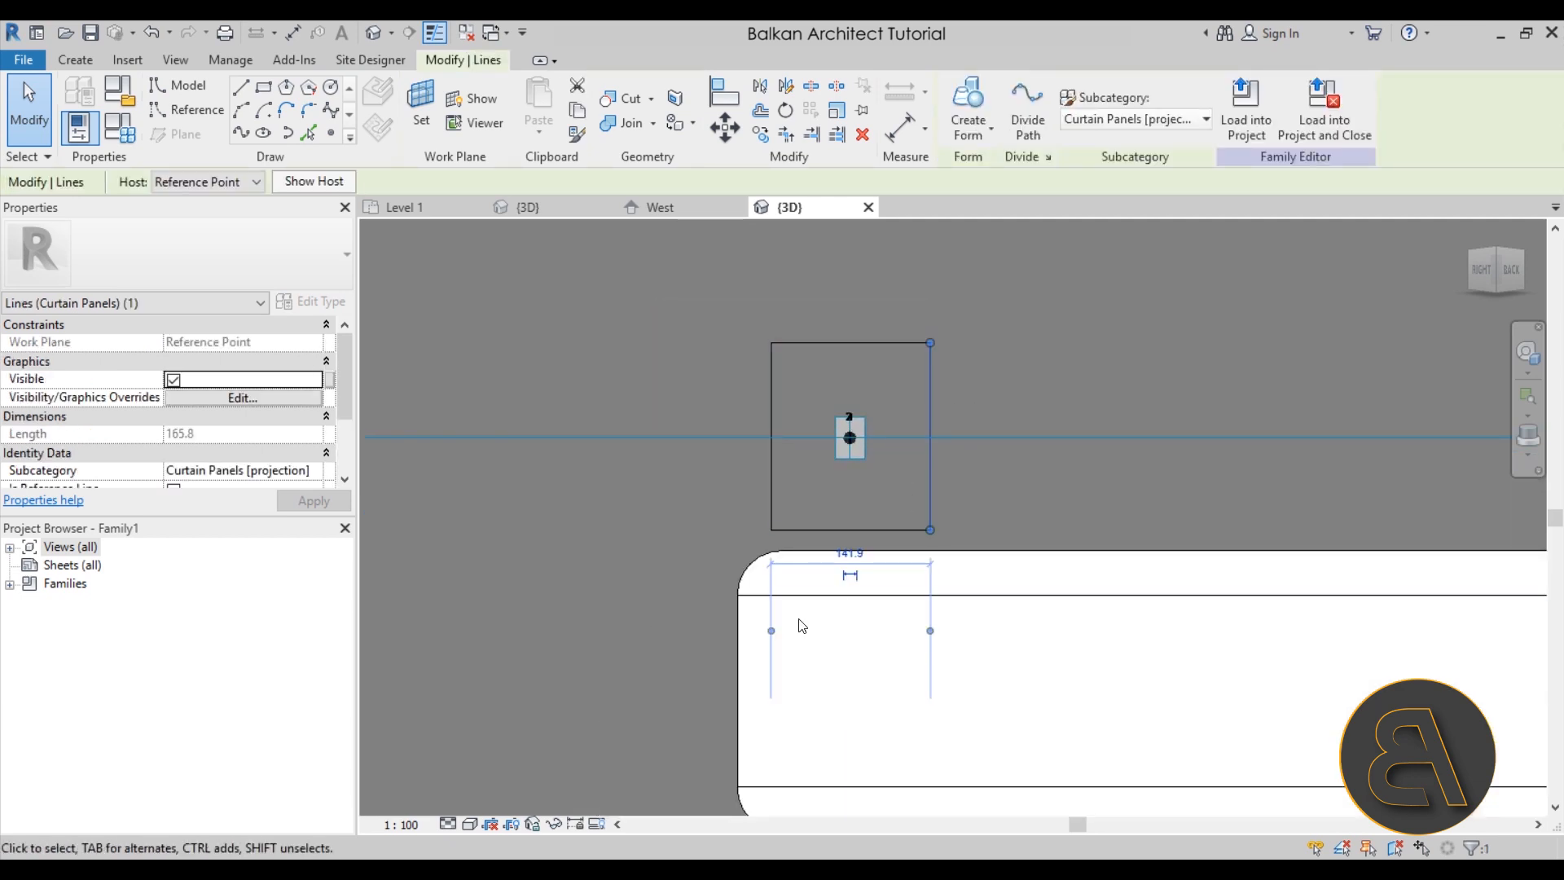
pyautogui.moveTo(772, 630); pyautogui.dragTo(852, 437)
pyautogui.click(893, 557)
pyautogui.write('5')
pyautogui.press('Return')
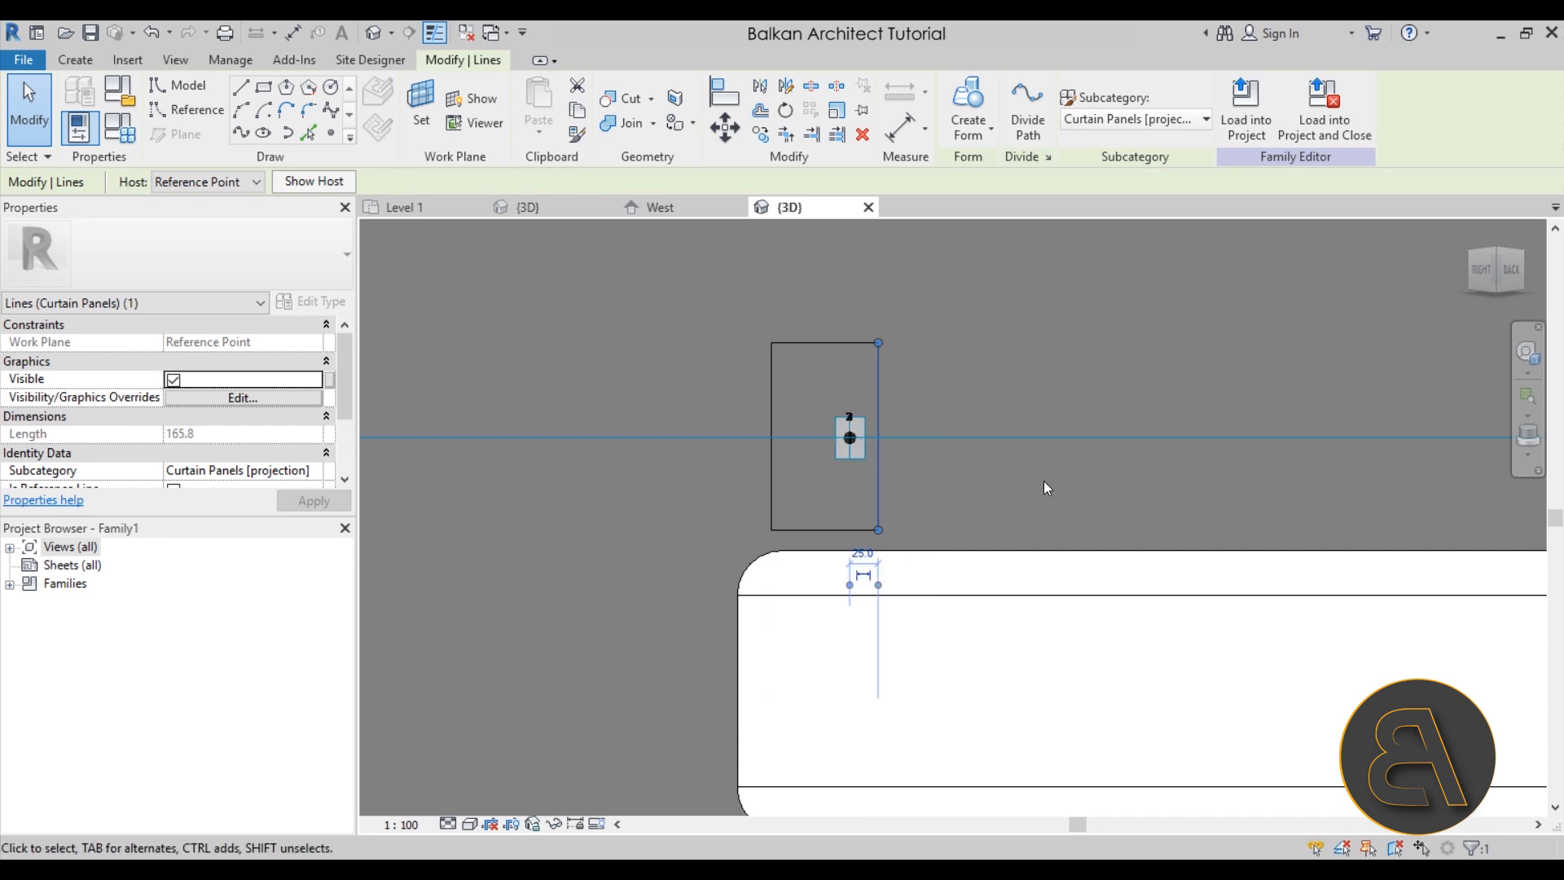
# - Set the rectangle's width to 50 by moving its left side
pyautogui.click(1043, 481)
pyautogui.click(769, 466)
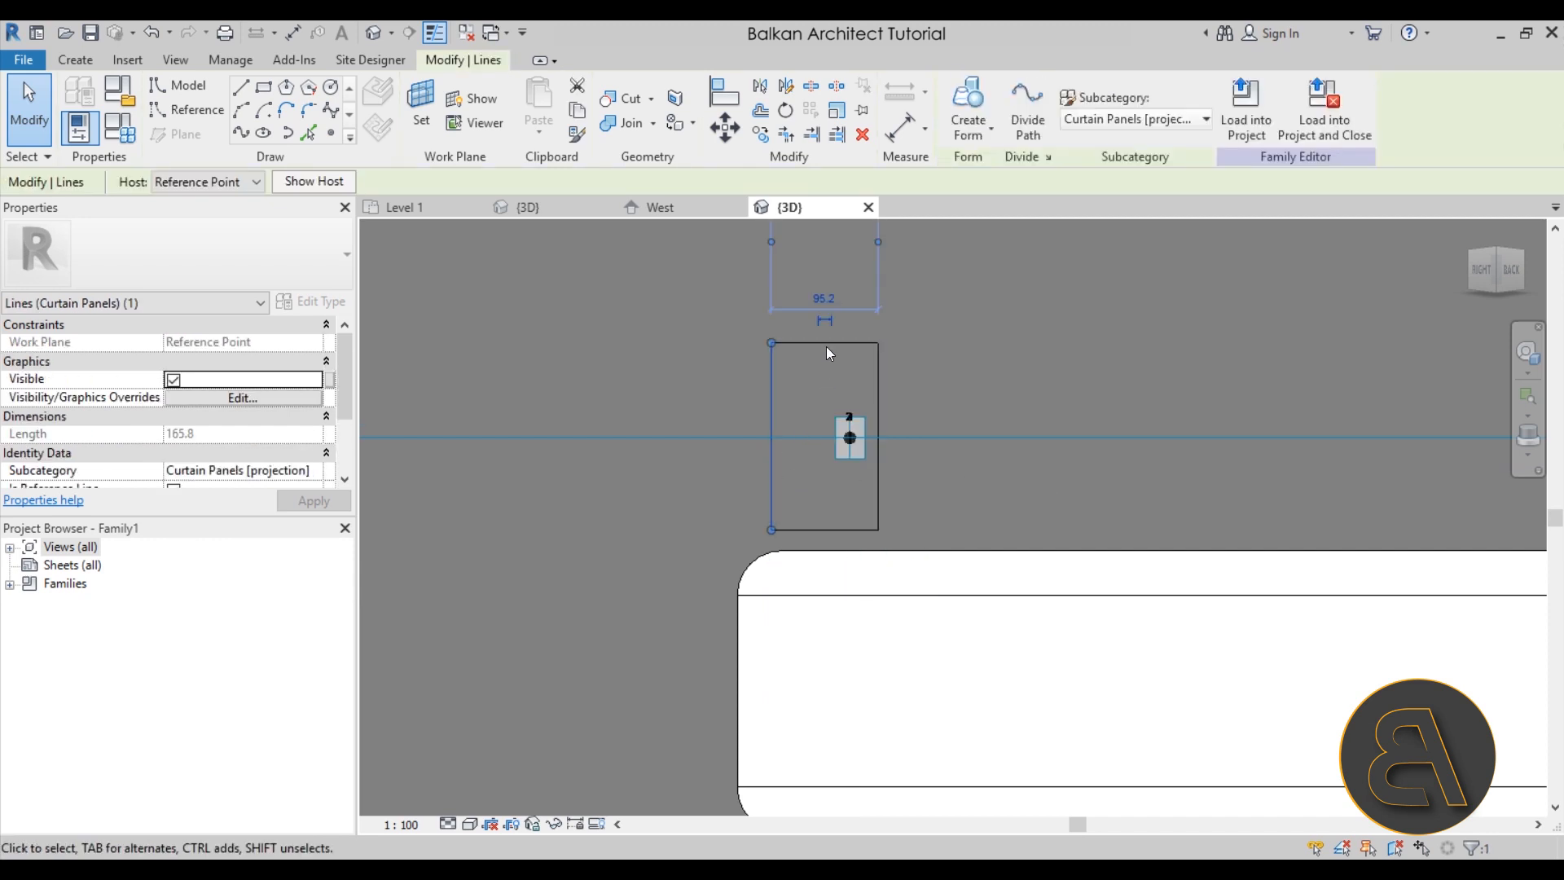
pyautogui.click(826, 300)
pyautogui.write('50')
pyautogui.press('Return')
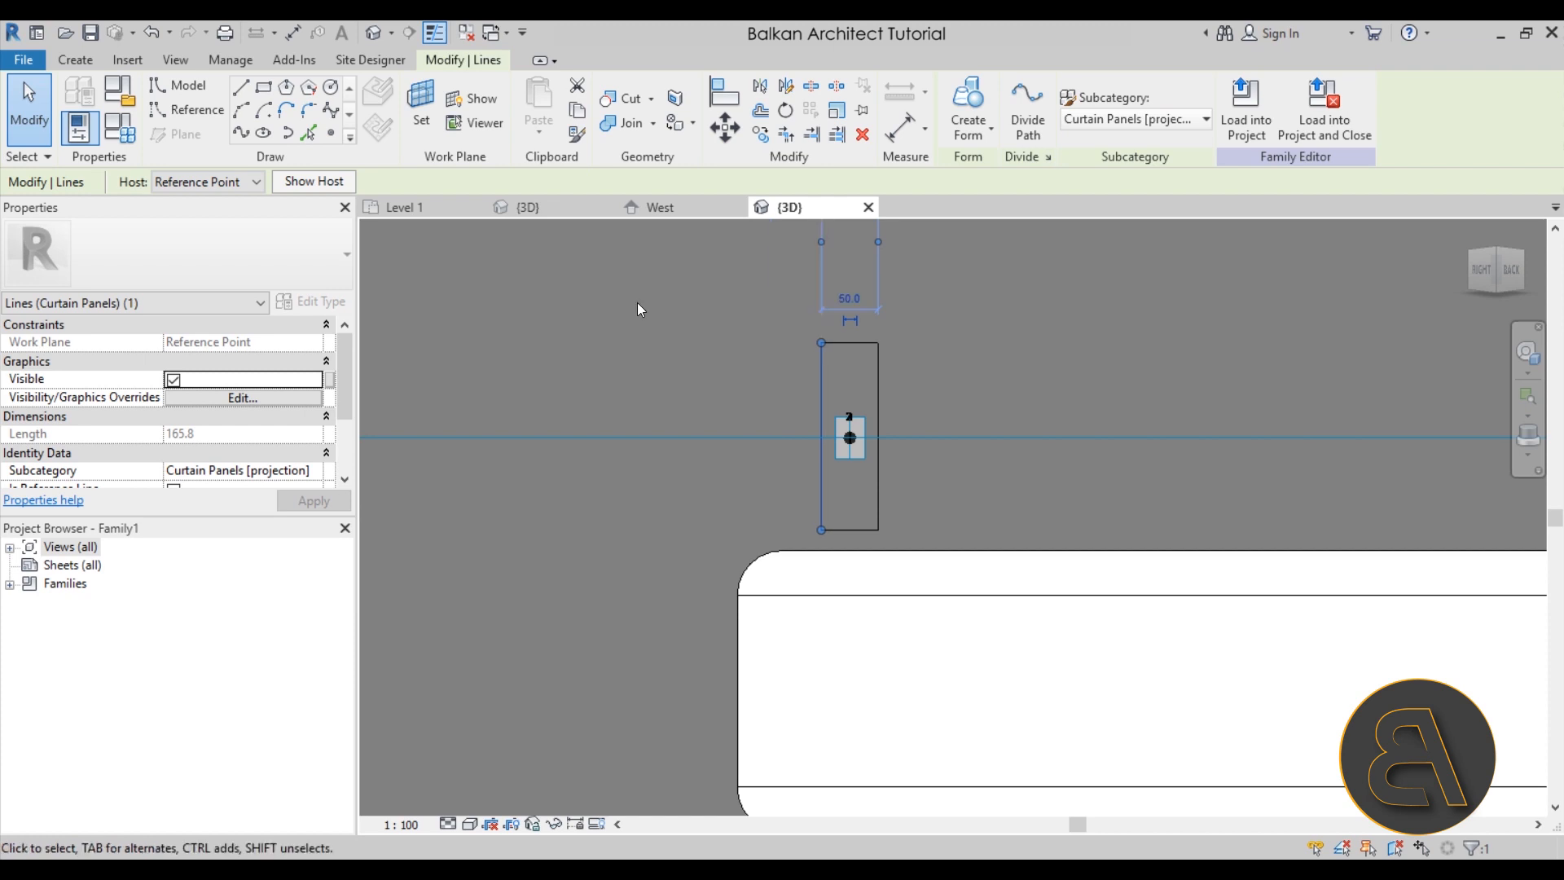
# - Reference the rectangle's lower edge to the reference point and position it 100 below that point
pyautogui.click(765, 369)
pyautogui.click(858, 529)
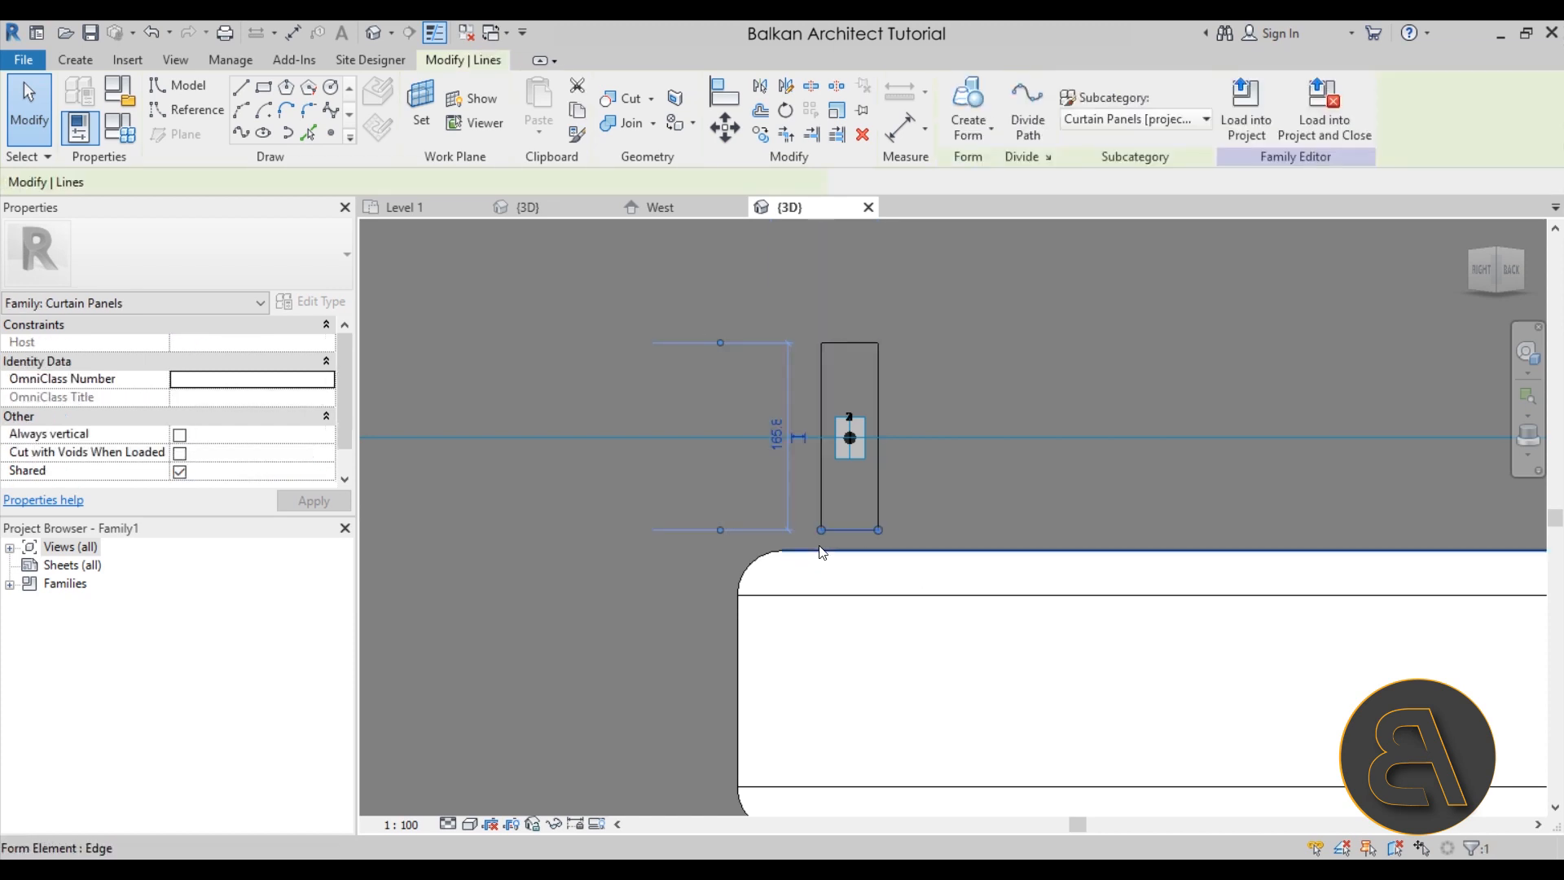
pyautogui.moveTo(720, 343); pyautogui.dragTo(852, 437)
pyautogui.click(774, 484)
pyautogui.write('100')
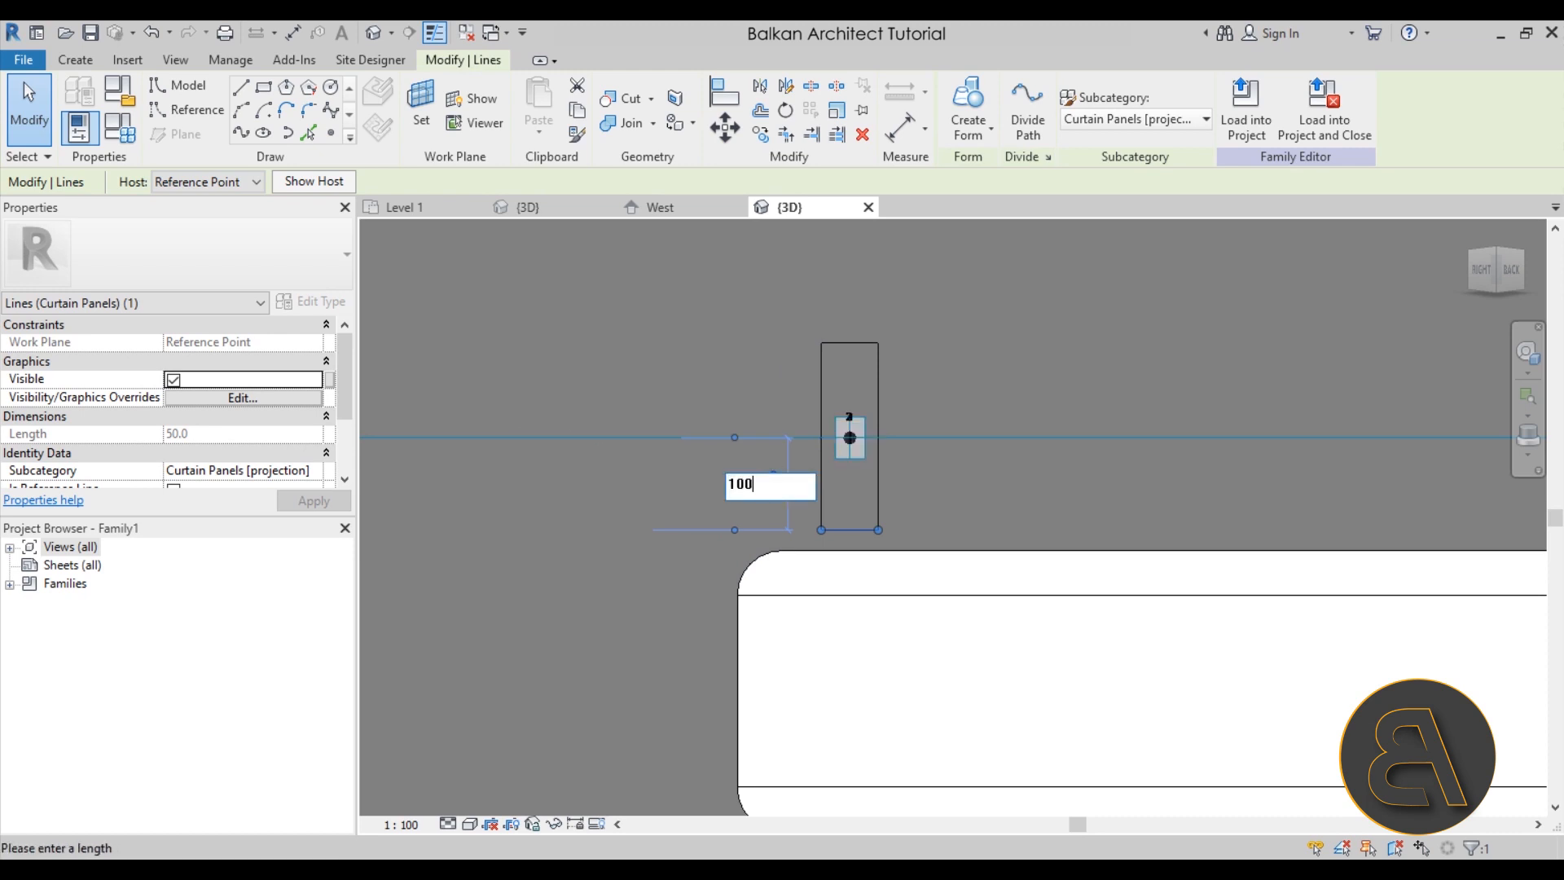
pyautogui.press('Return')
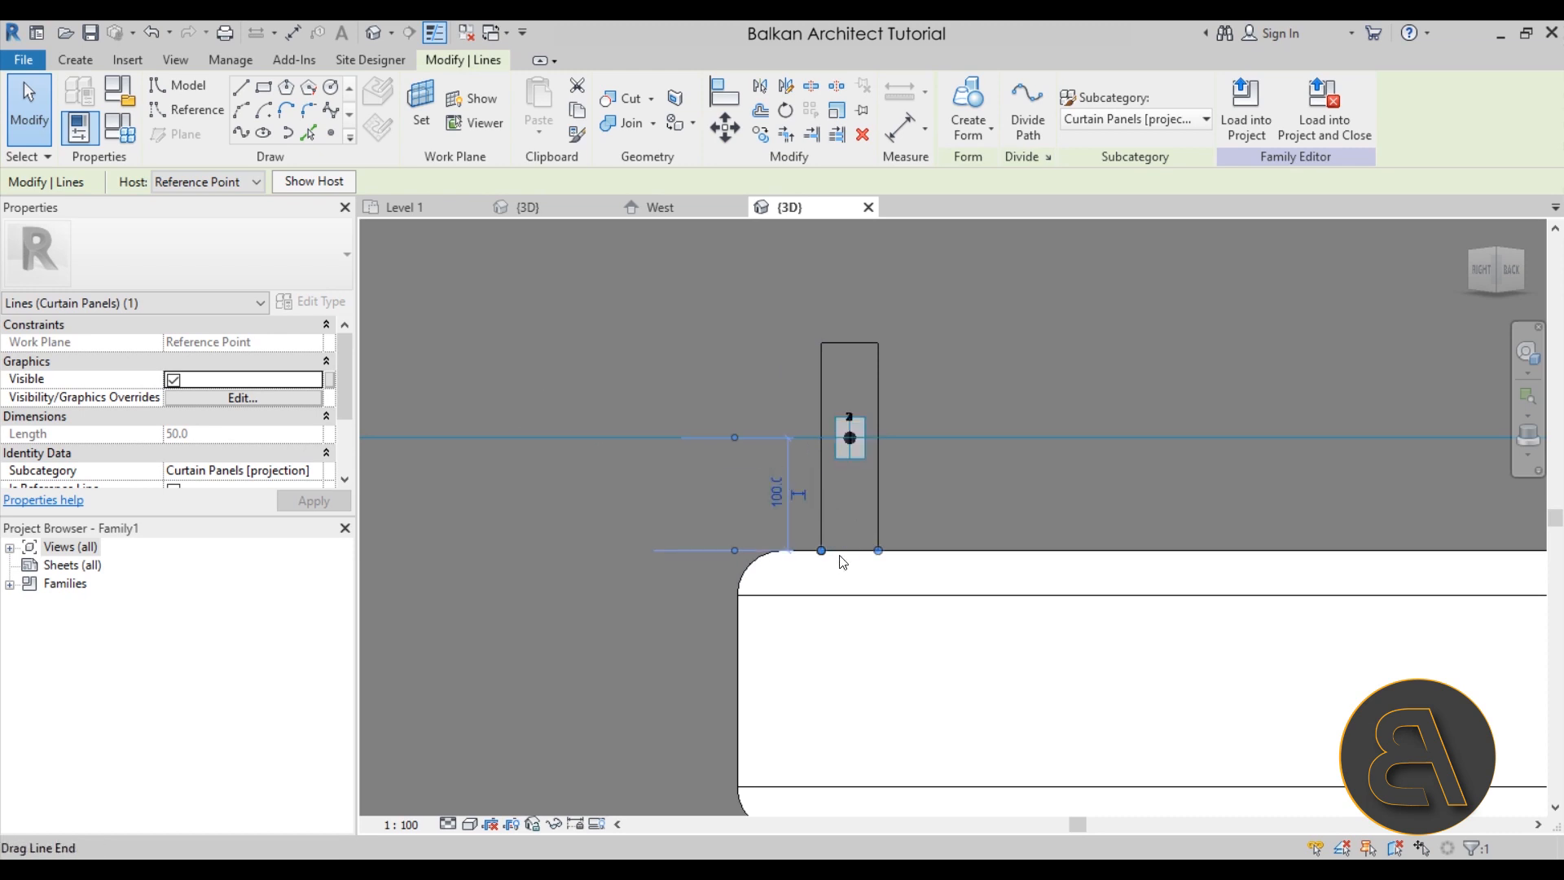
# - Set the rectangle's height to 150 by moving its upper edge
pyautogui.scroll(-6, 741, 515)
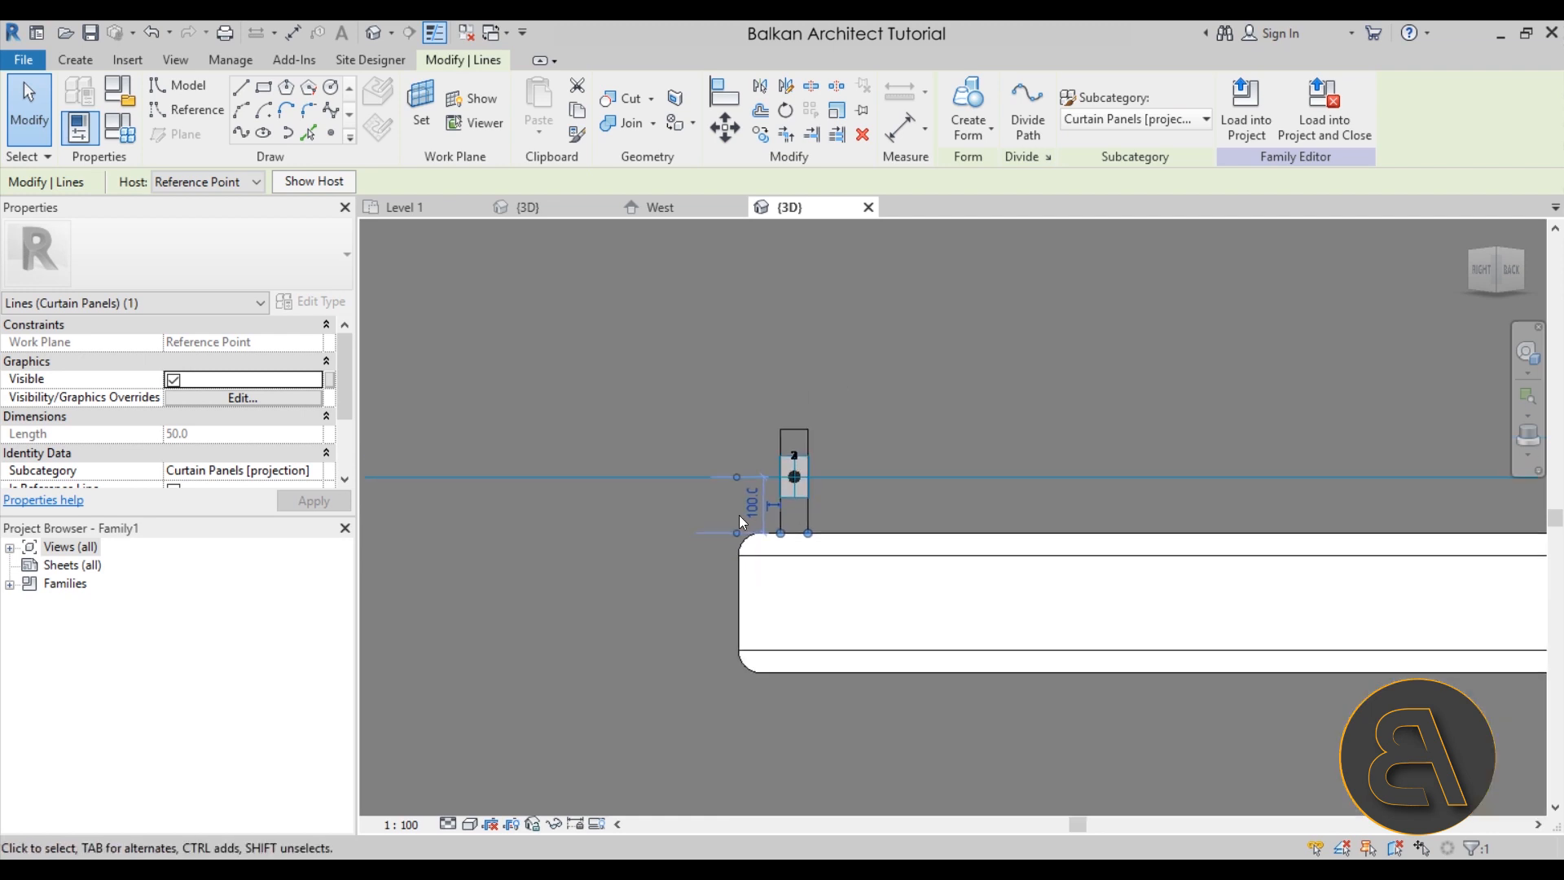
pyautogui.scroll(4, 727, 534)
pyautogui.scroll(4, 844, 523)
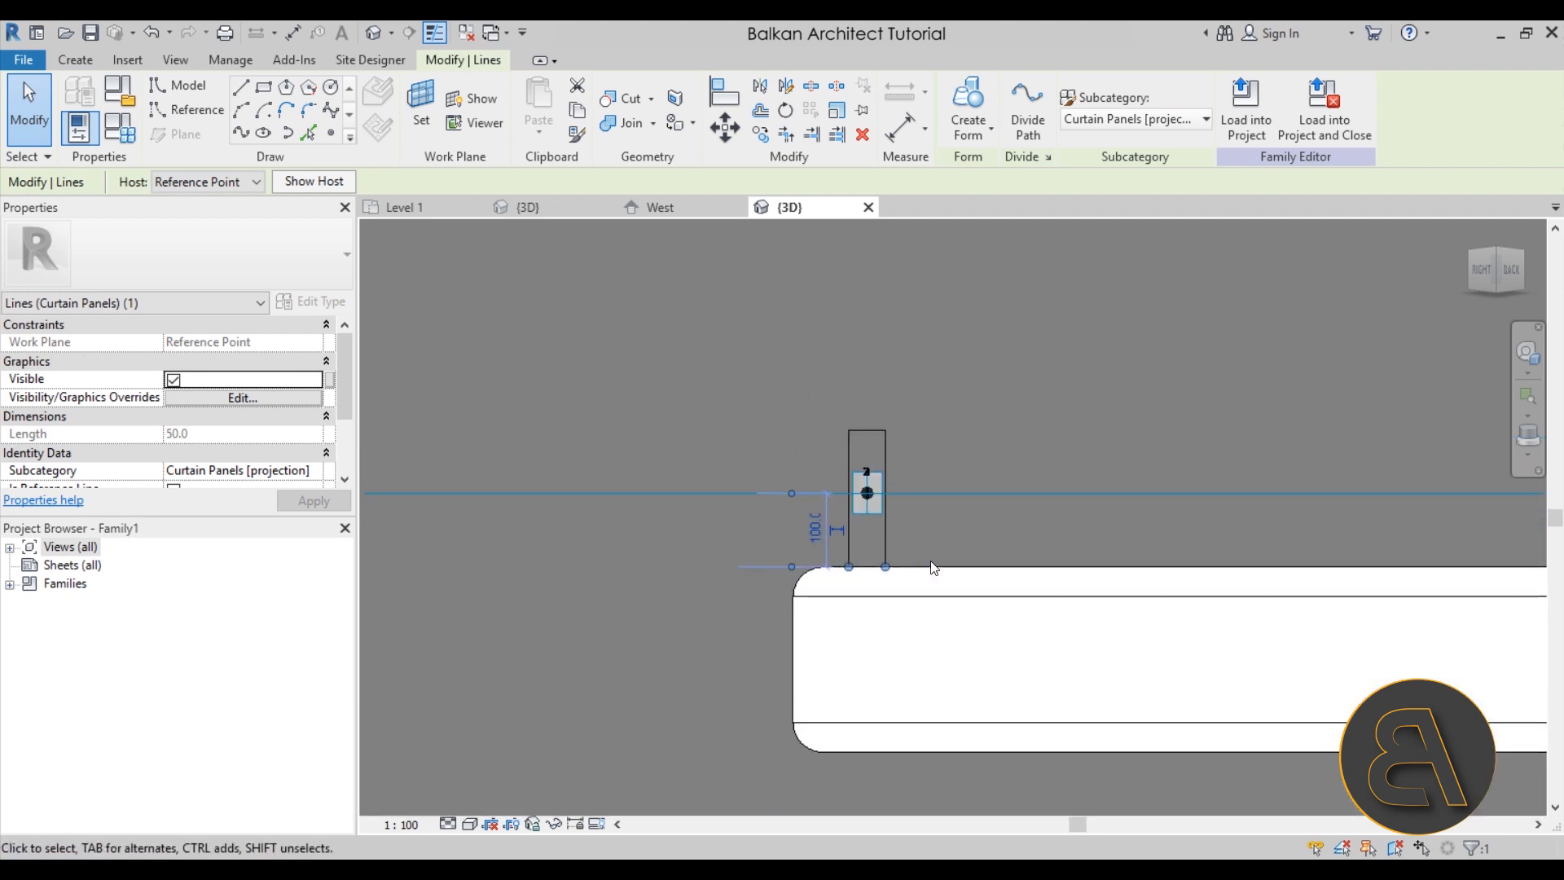
pyautogui.click(844, 523)
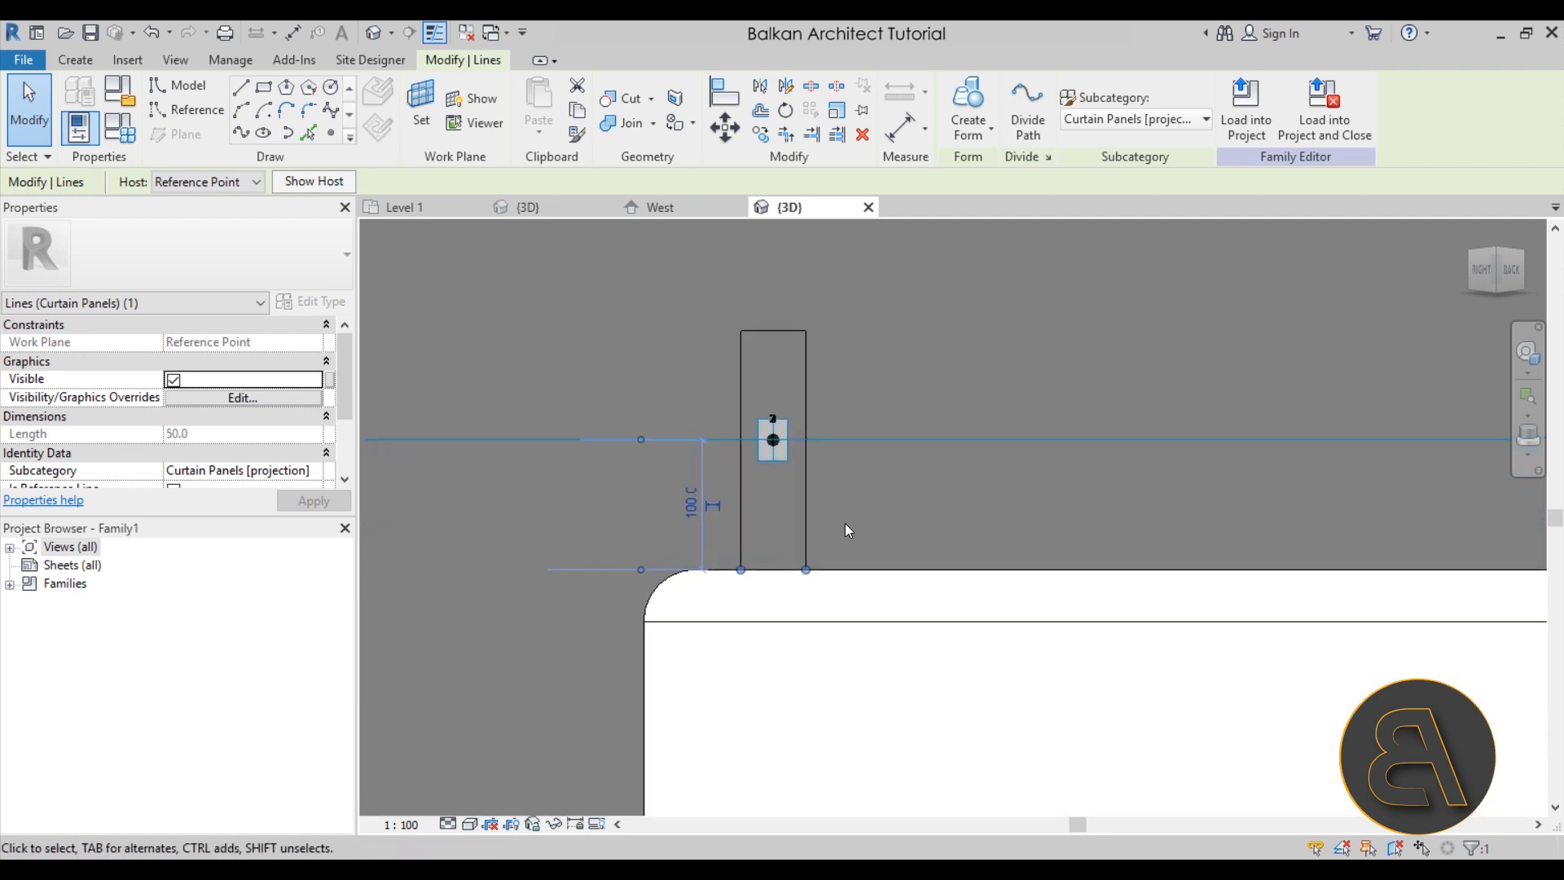
pyautogui.click(779, 330)
pyautogui.click(827, 445)
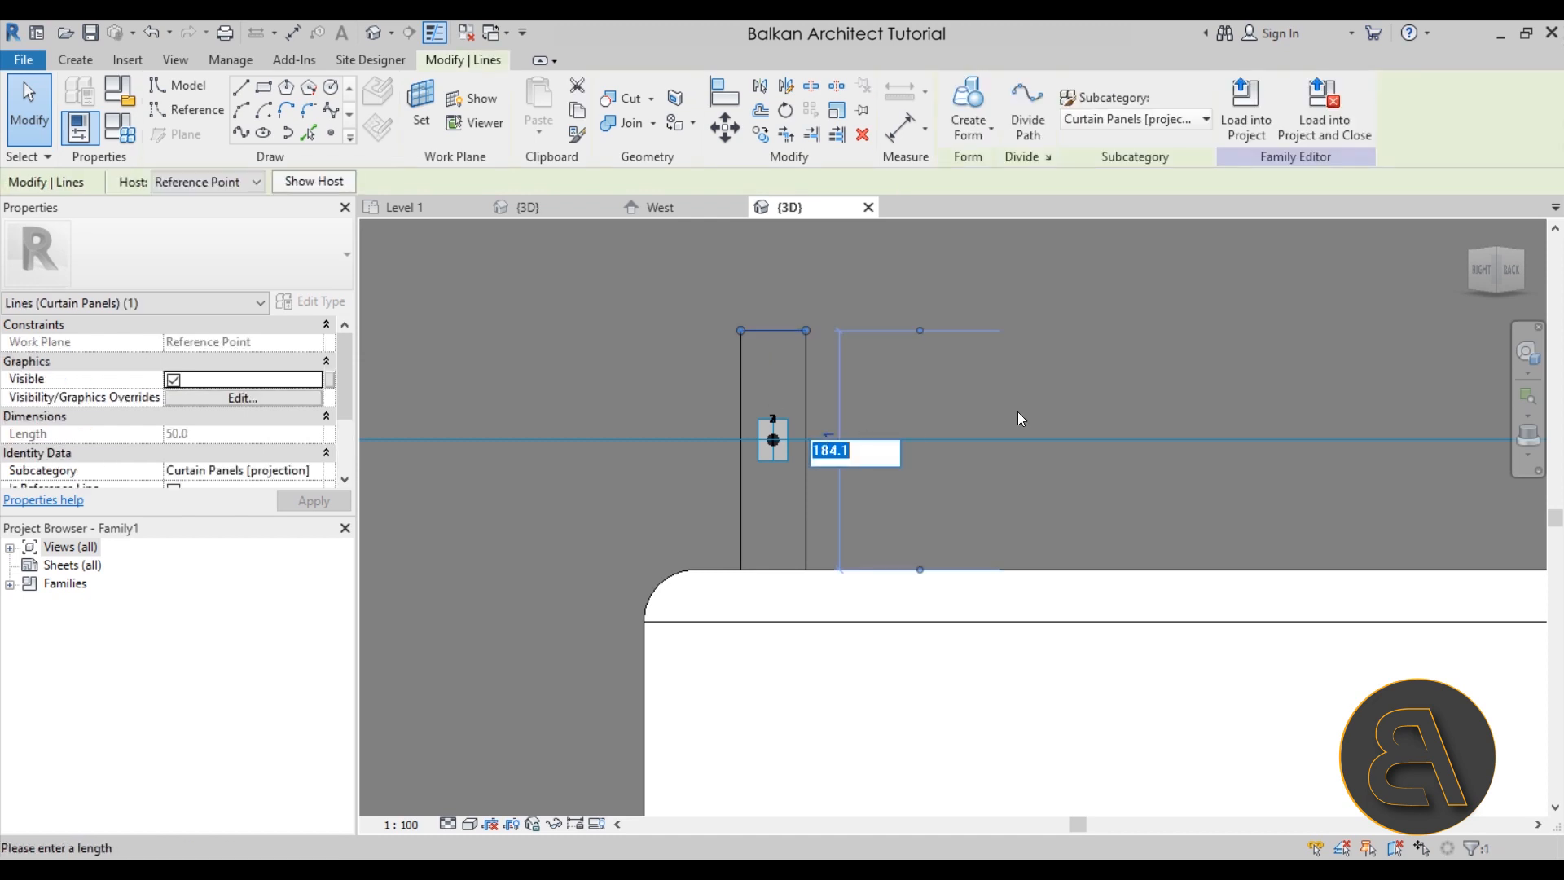
pyautogui.write('1500')
pyautogui.press('Return')
pyautogui.click(980, 363)
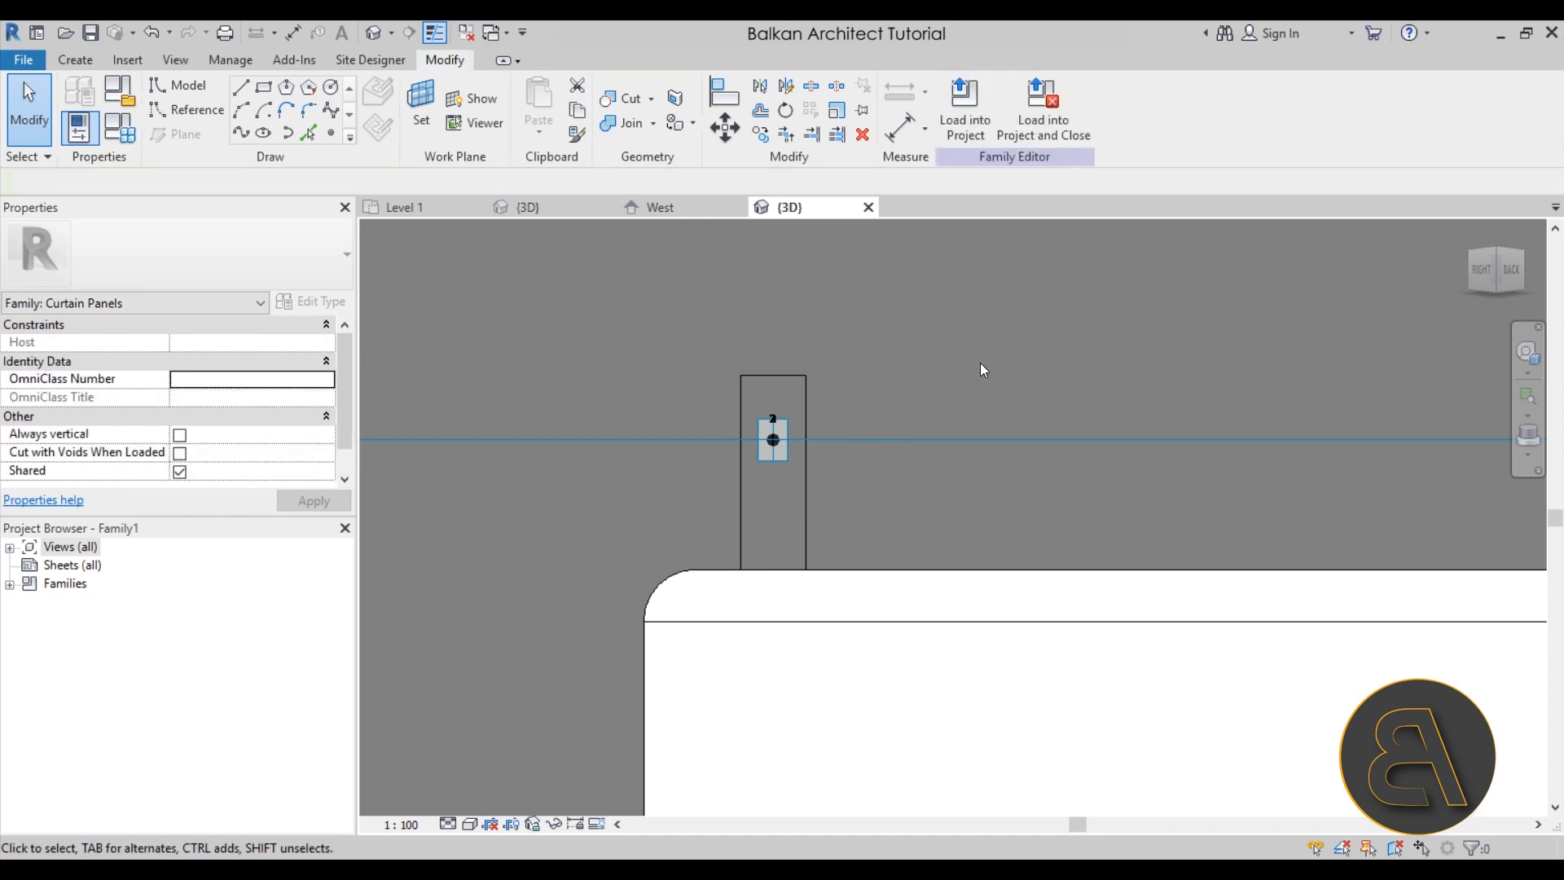
# - Create a second solid frame form from the narrow rectangle and the four rhomboid reference lines, accepting the first form option
pyautogui.scroll(-3, 839, 342)
pyautogui.keyDown('shift'); pyautogui.moveTo(691, 328); pyautogui.dragTo(819, 384, button='middle'); pyautogui.keyUp('shift')
pyautogui.scroll(-2, 826, 381)
pyautogui.press('Tab')
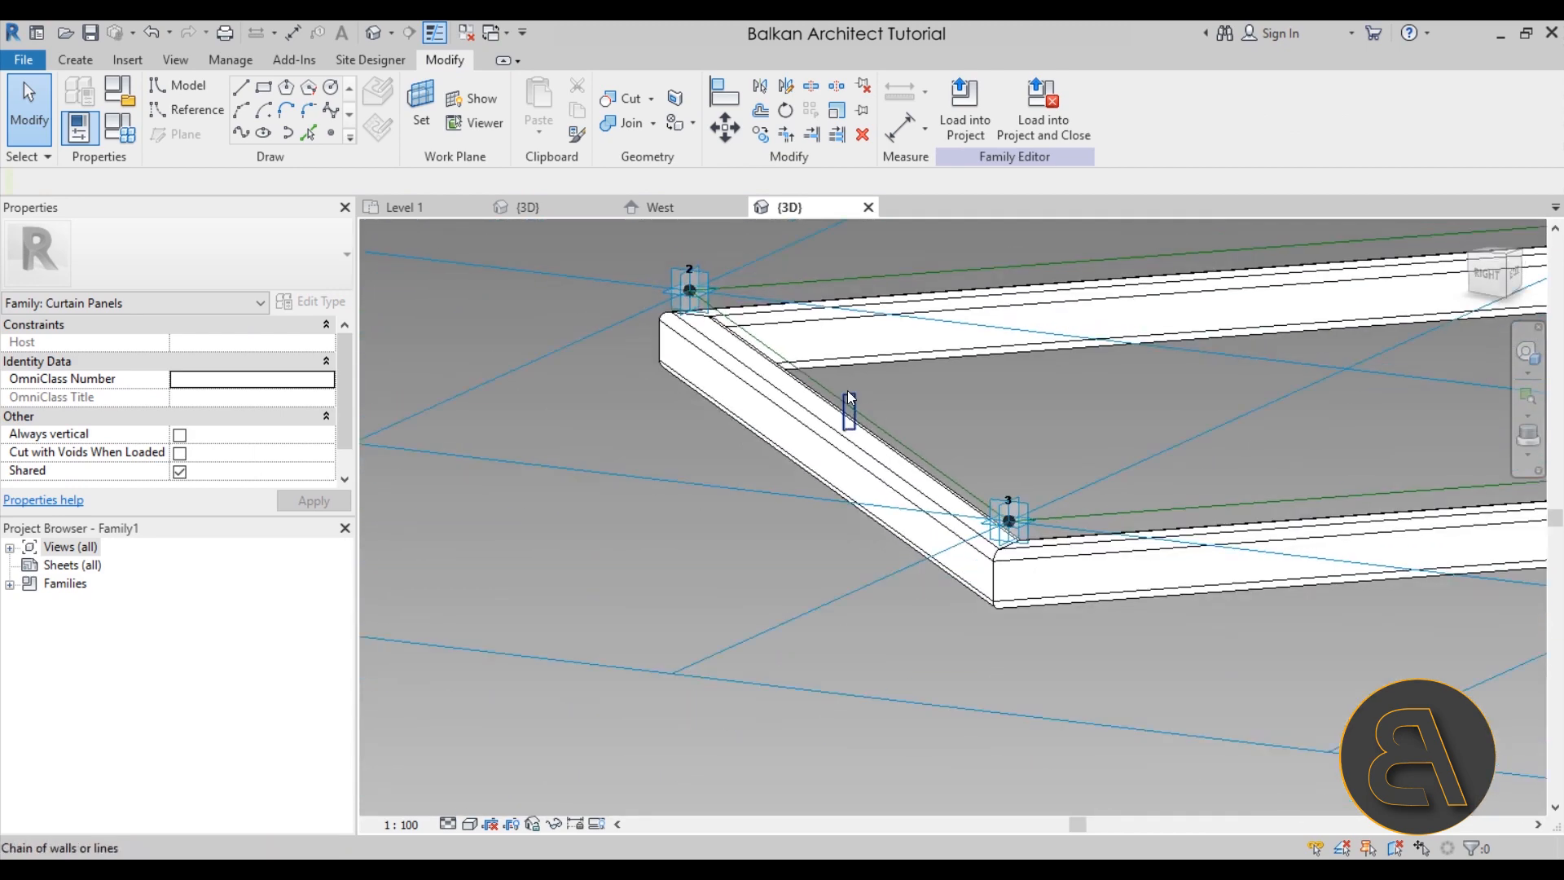
pyautogui.click(847, 392)
pyautogui.press('Tab')
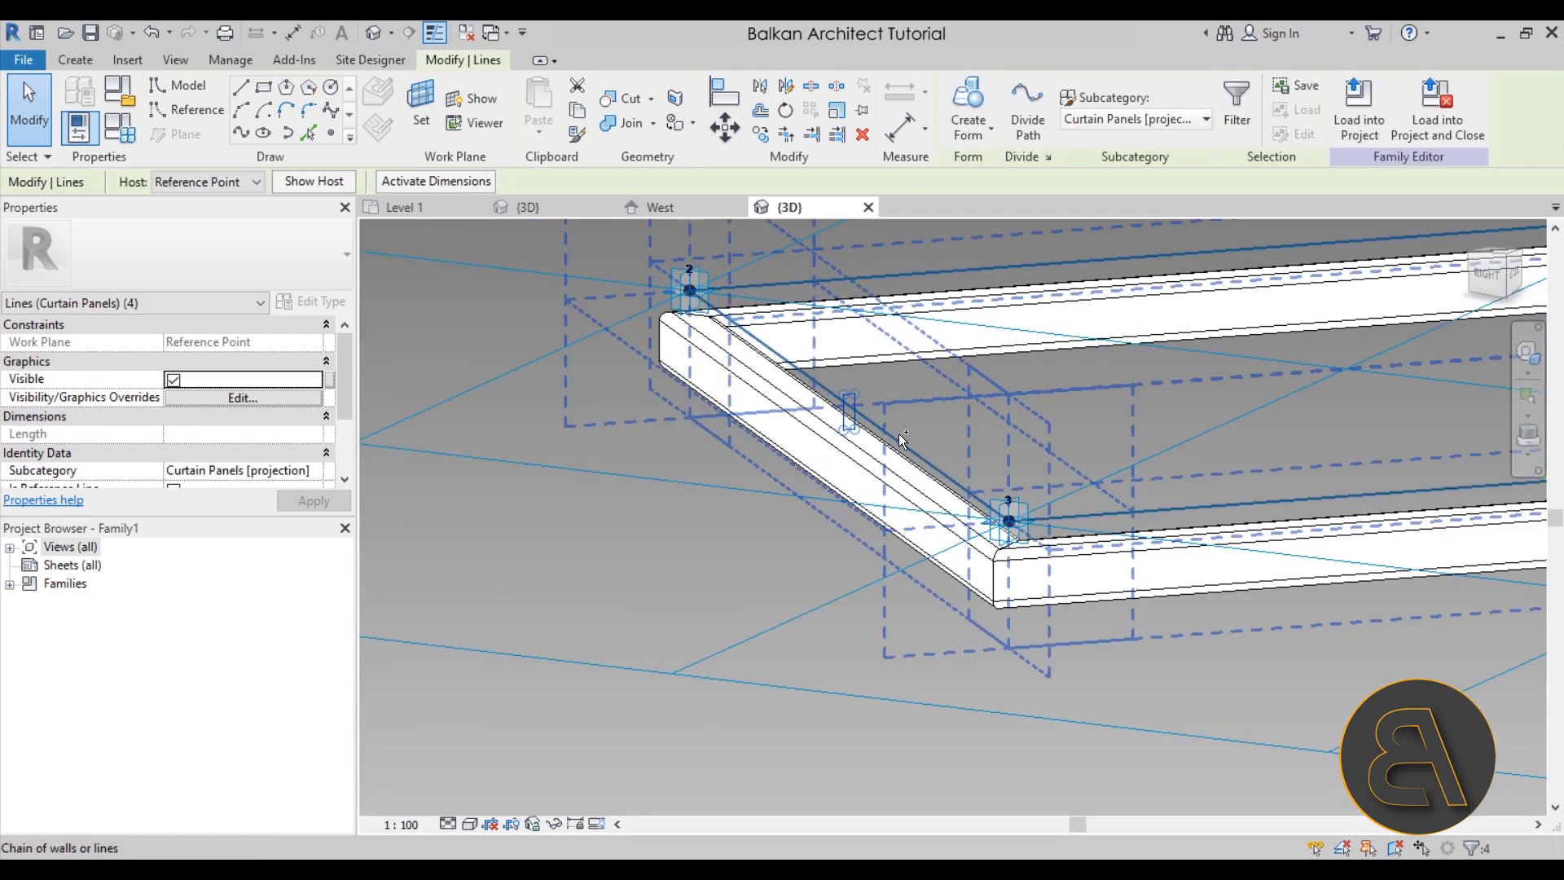
pyautogui.click(898, 433)
pyautogui.scroll(-4, 628, 560)
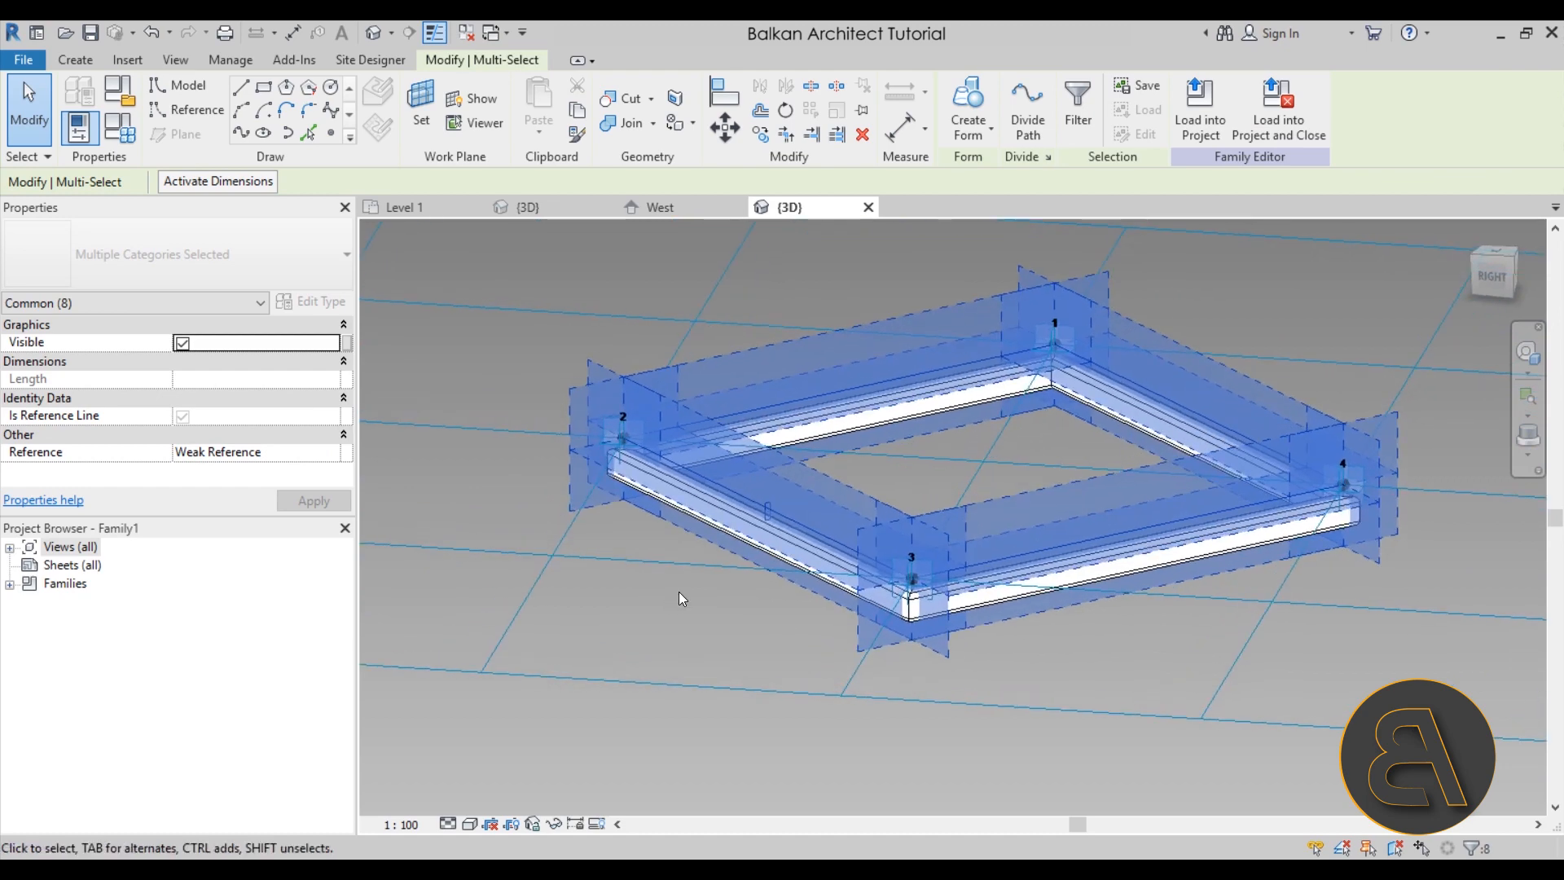
pyautogui.click(969, 102)
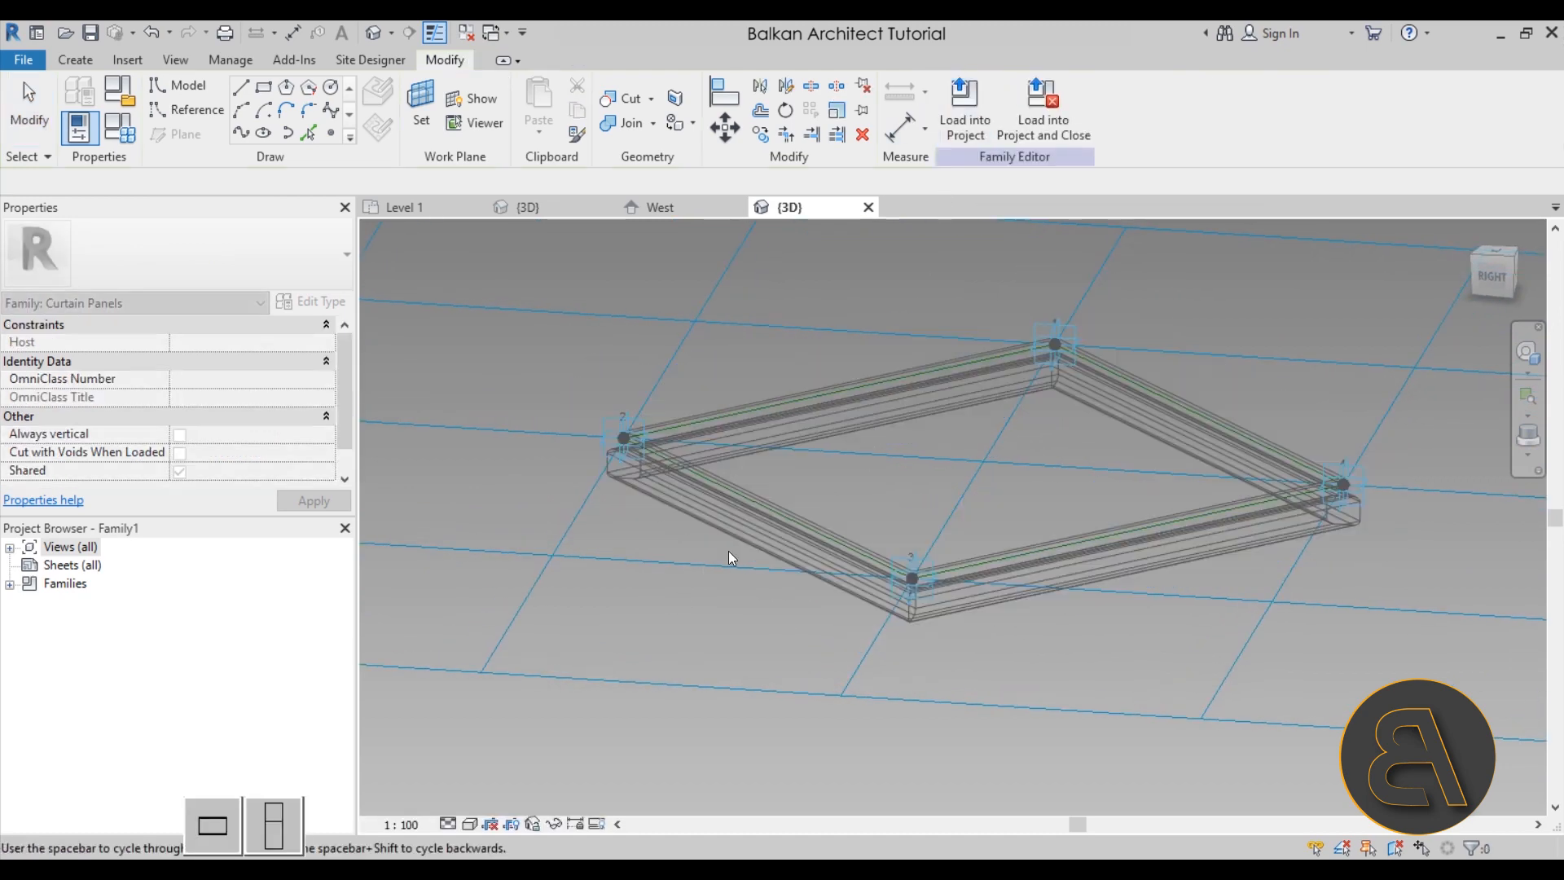
pyautogui.click(224, 828)
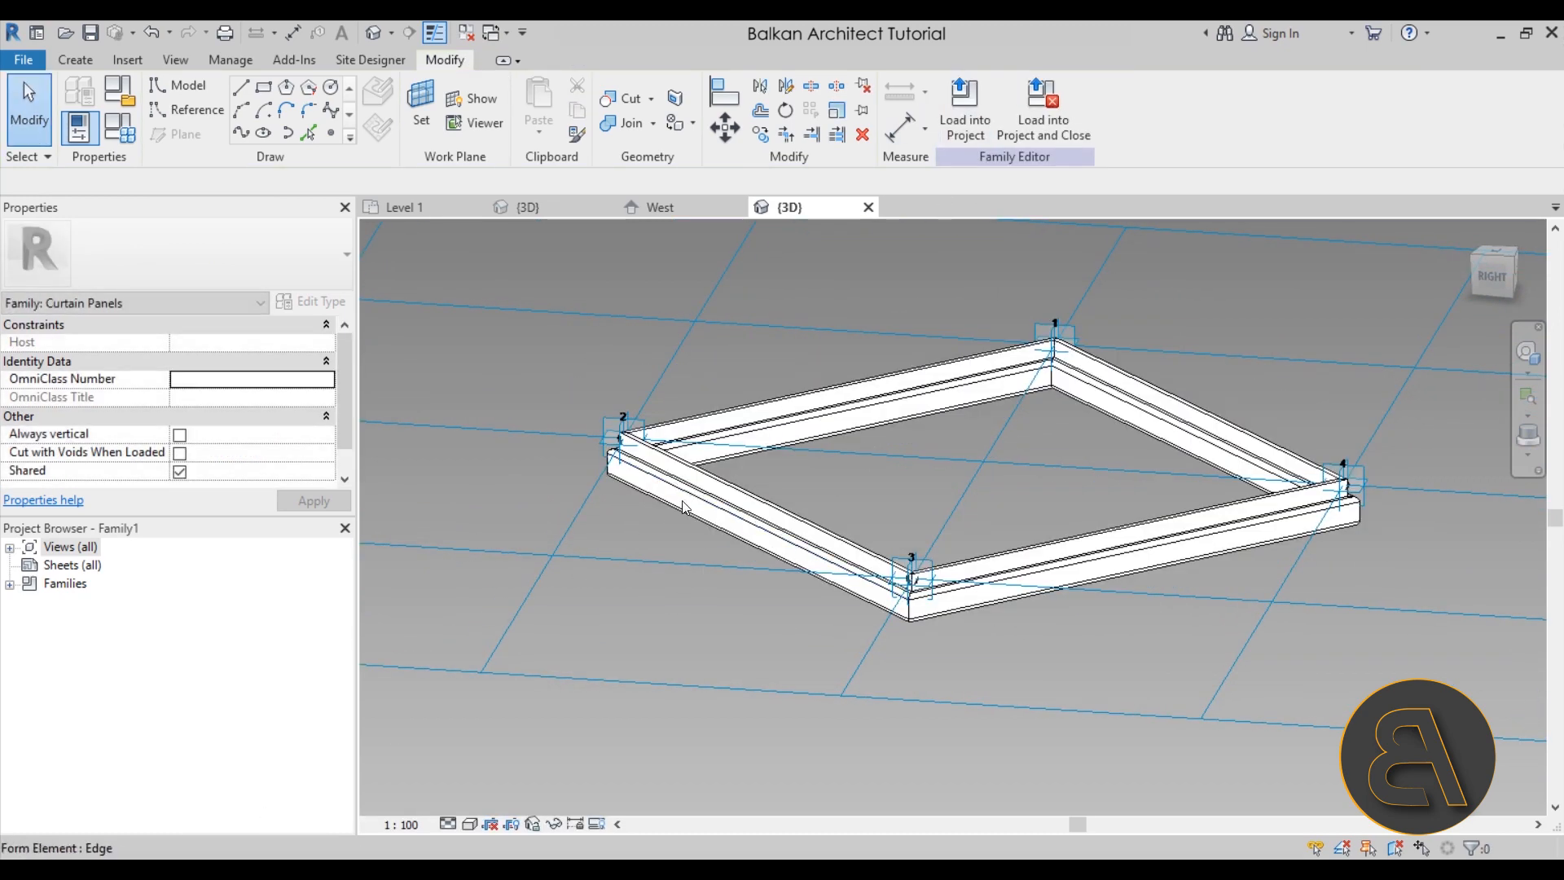
pyautogui.keyDown('shift'); pyautogui.moveTo(705, 629); pyautogui.dragTo(696, 560, button='middle'); pyautogui.keyUp('shift')
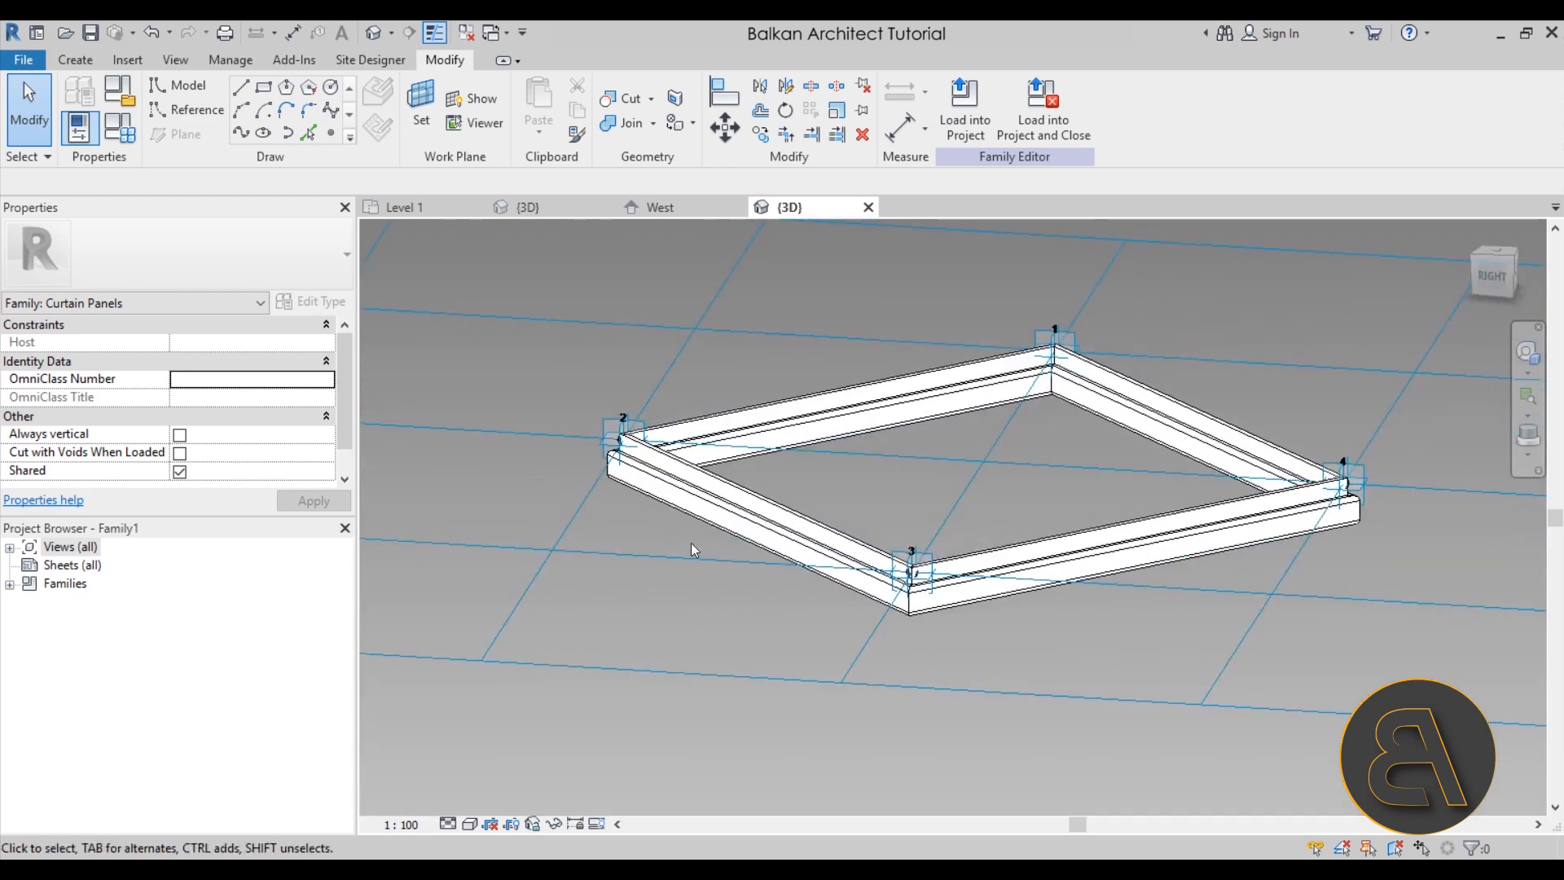
# - Set the view's detail level to Fine and switch its visual style so the frames display with shaded faces
pyautogui.click(447, 823)
pyautogui.click(476, 800)
pyautogui.click(472, 824)
pyautogui.click(502, 783)
pyautogui.keyDown('shift'); pyautogui.moveTo(692, 601); pyautogui.dragTo(750, 570, button='middle'); pyautogui.keyUp('shift')
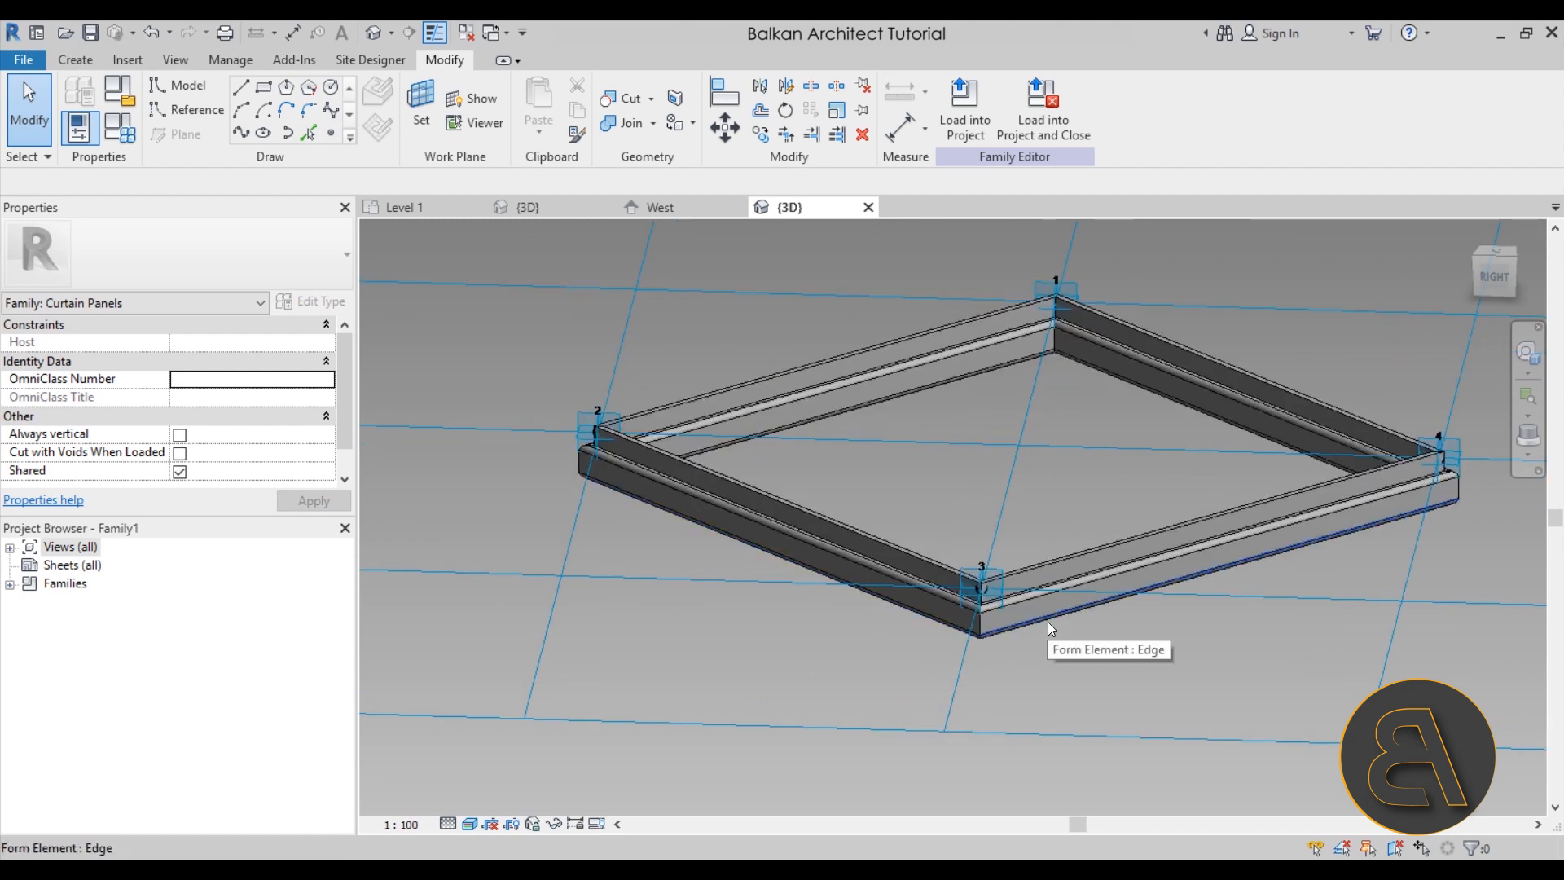
# - Assign the library material Metal, Paint Finish, White, Matte to the lower, outer frame form, finding it with the search term "white"
pyautogui.press('Tab')
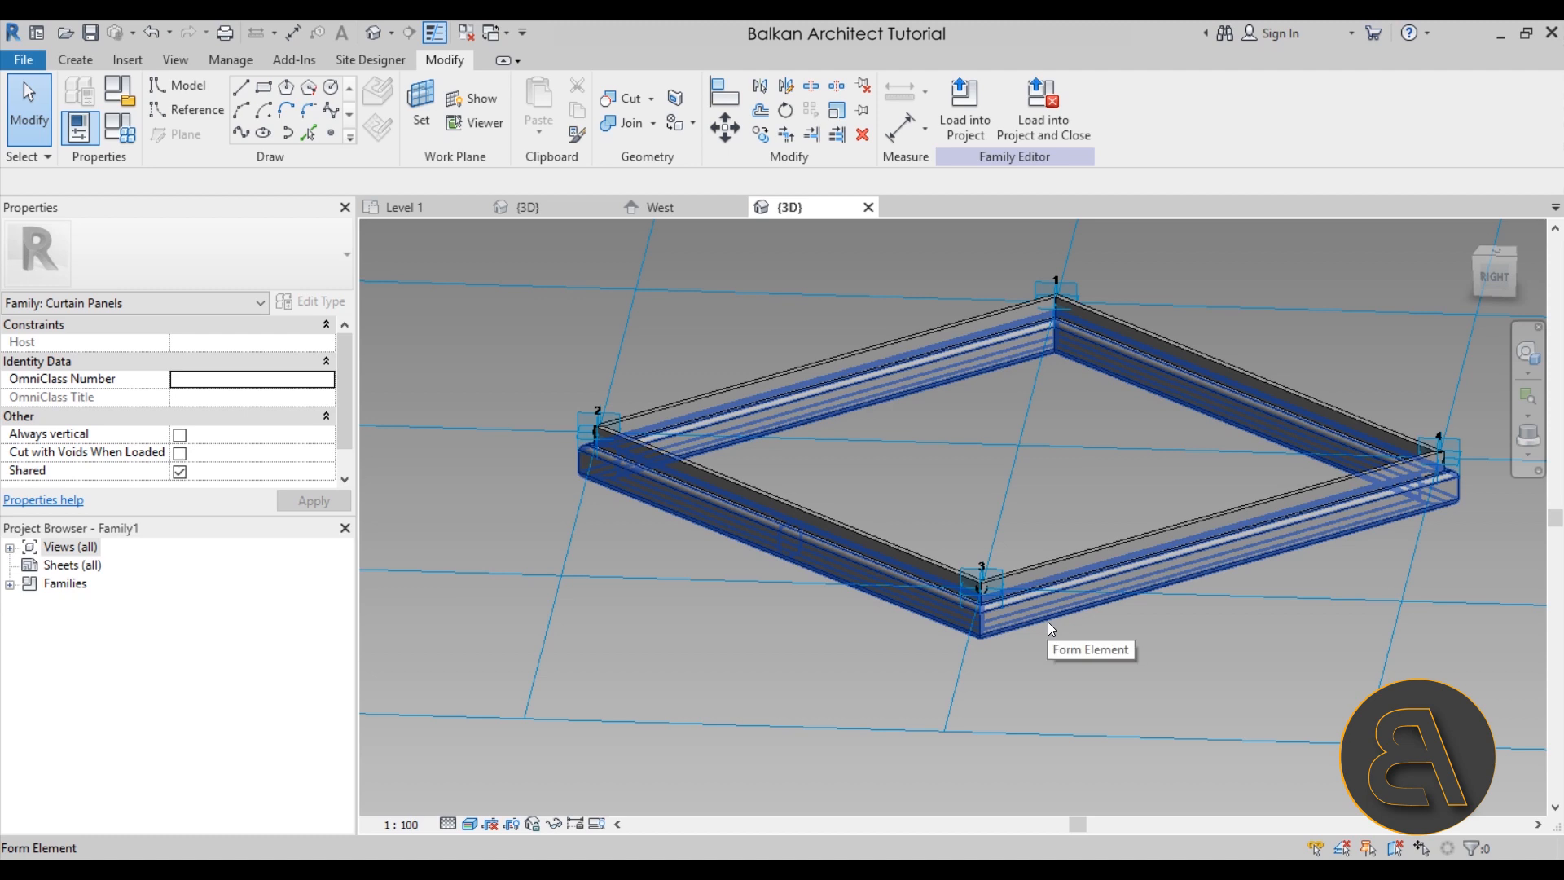
pyautogui.click(1048, 622)
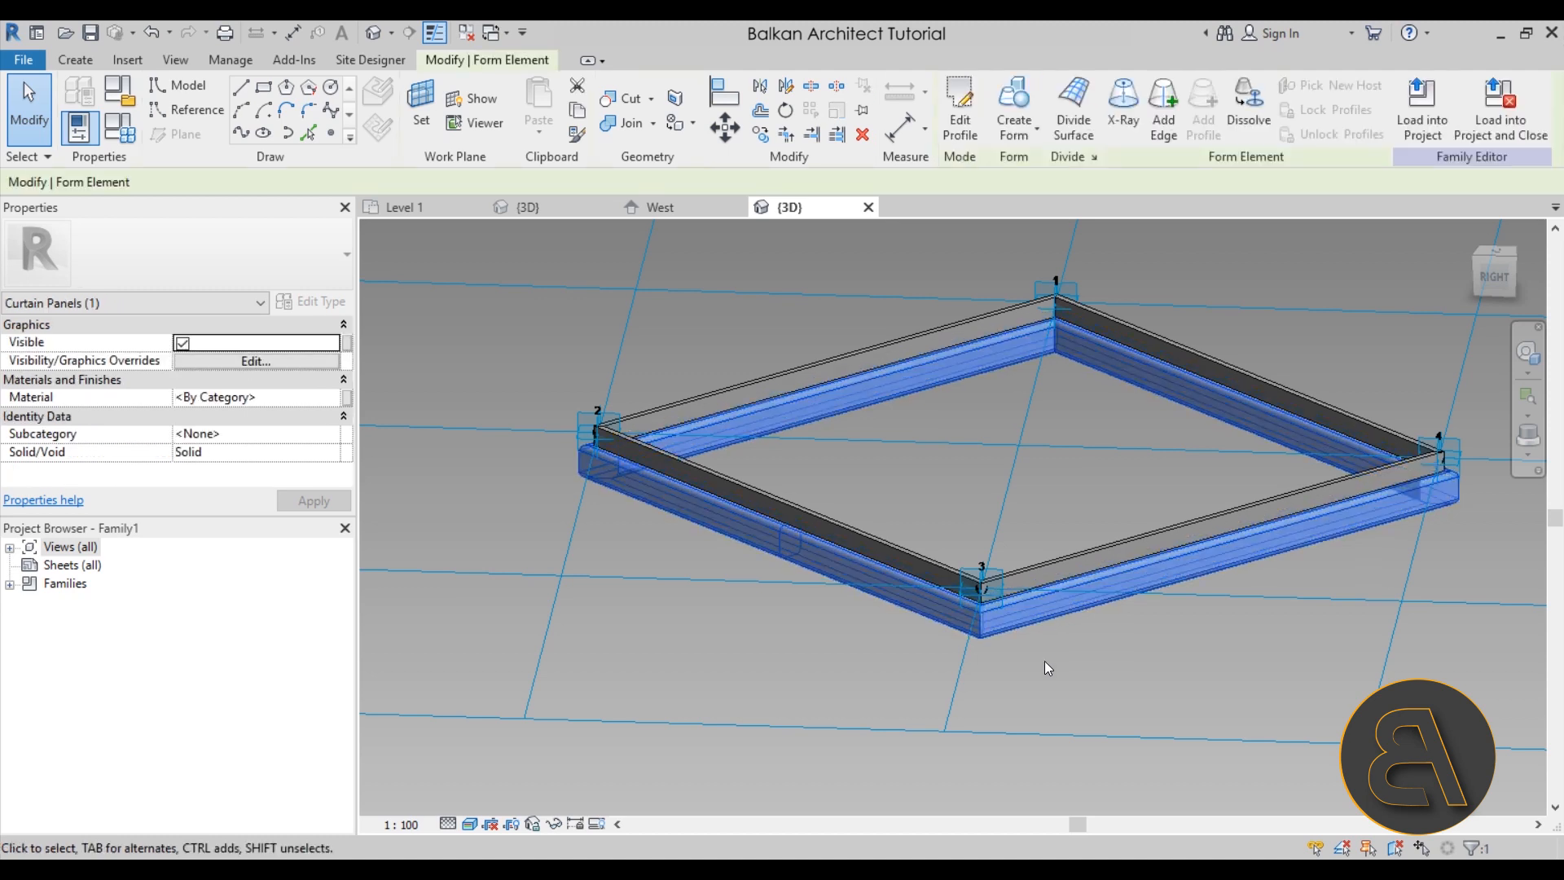
pyautogui.click(334, 403)
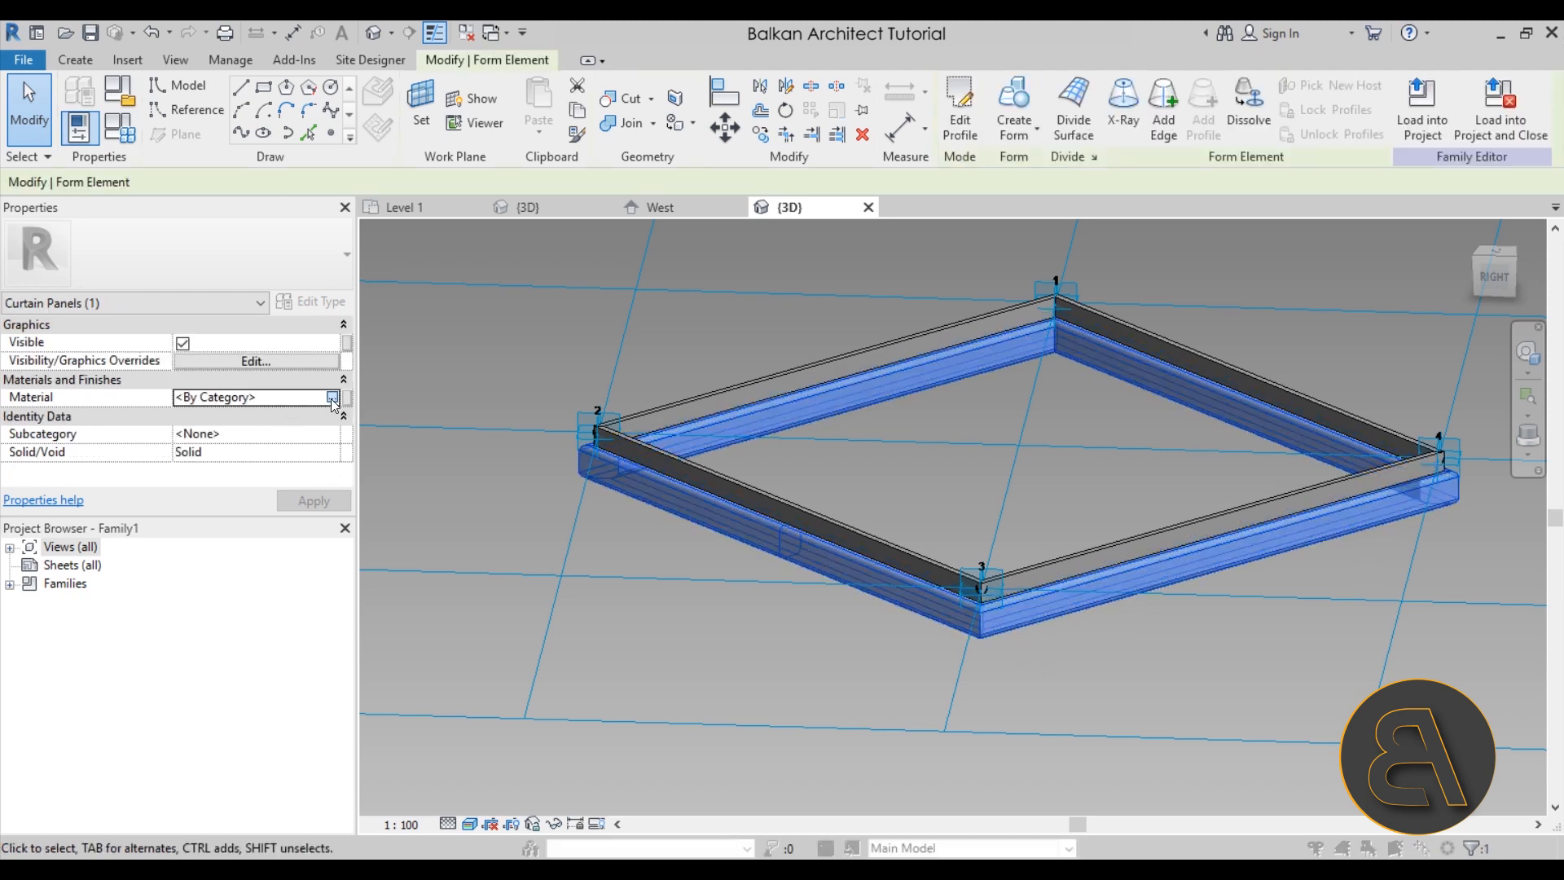
pyautogui.click(333, 398)
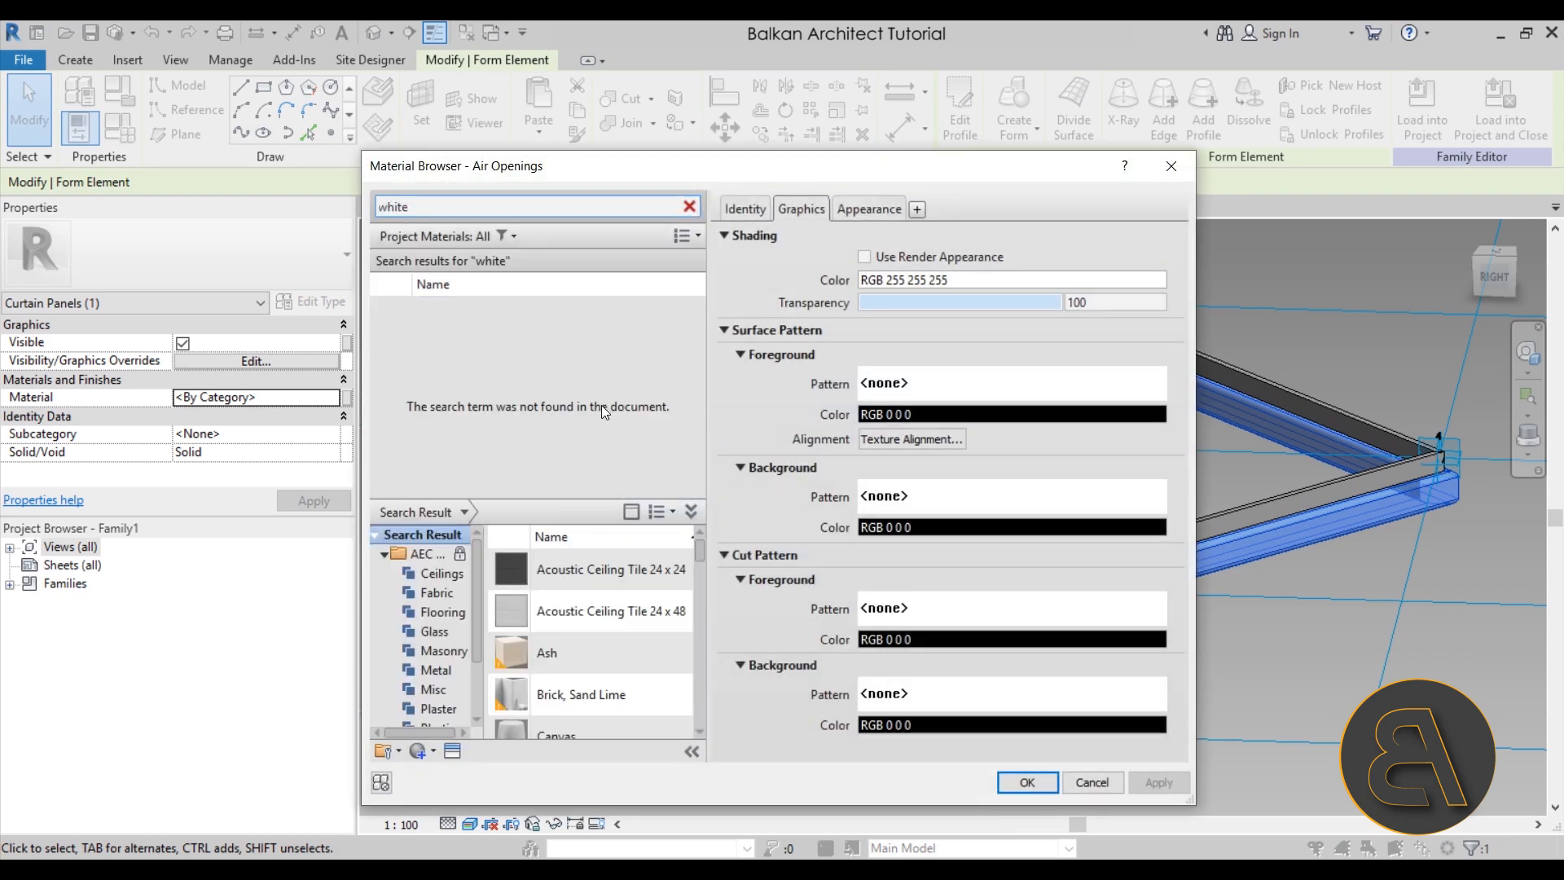
pyautogui.scroll(-5, 587, 632)
pyautogui.scroll(-10, 615, 639)
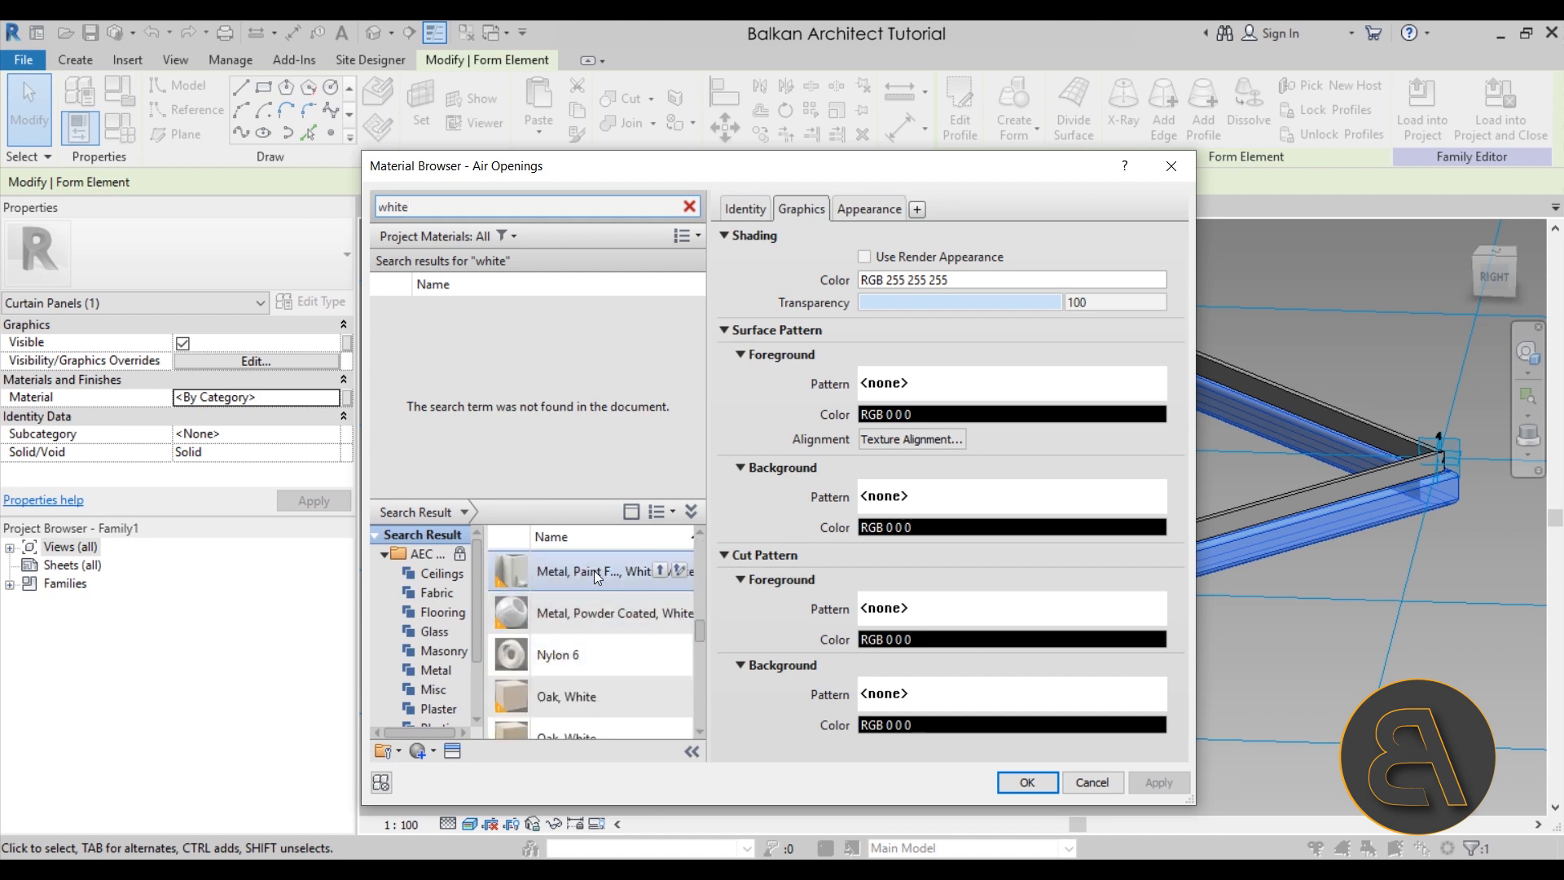
pyautogui.click(658, 571)
pyautogui.click(1168, 783)
pyautogui.click(1026, 782)
pyautogui.click(1184, 676)
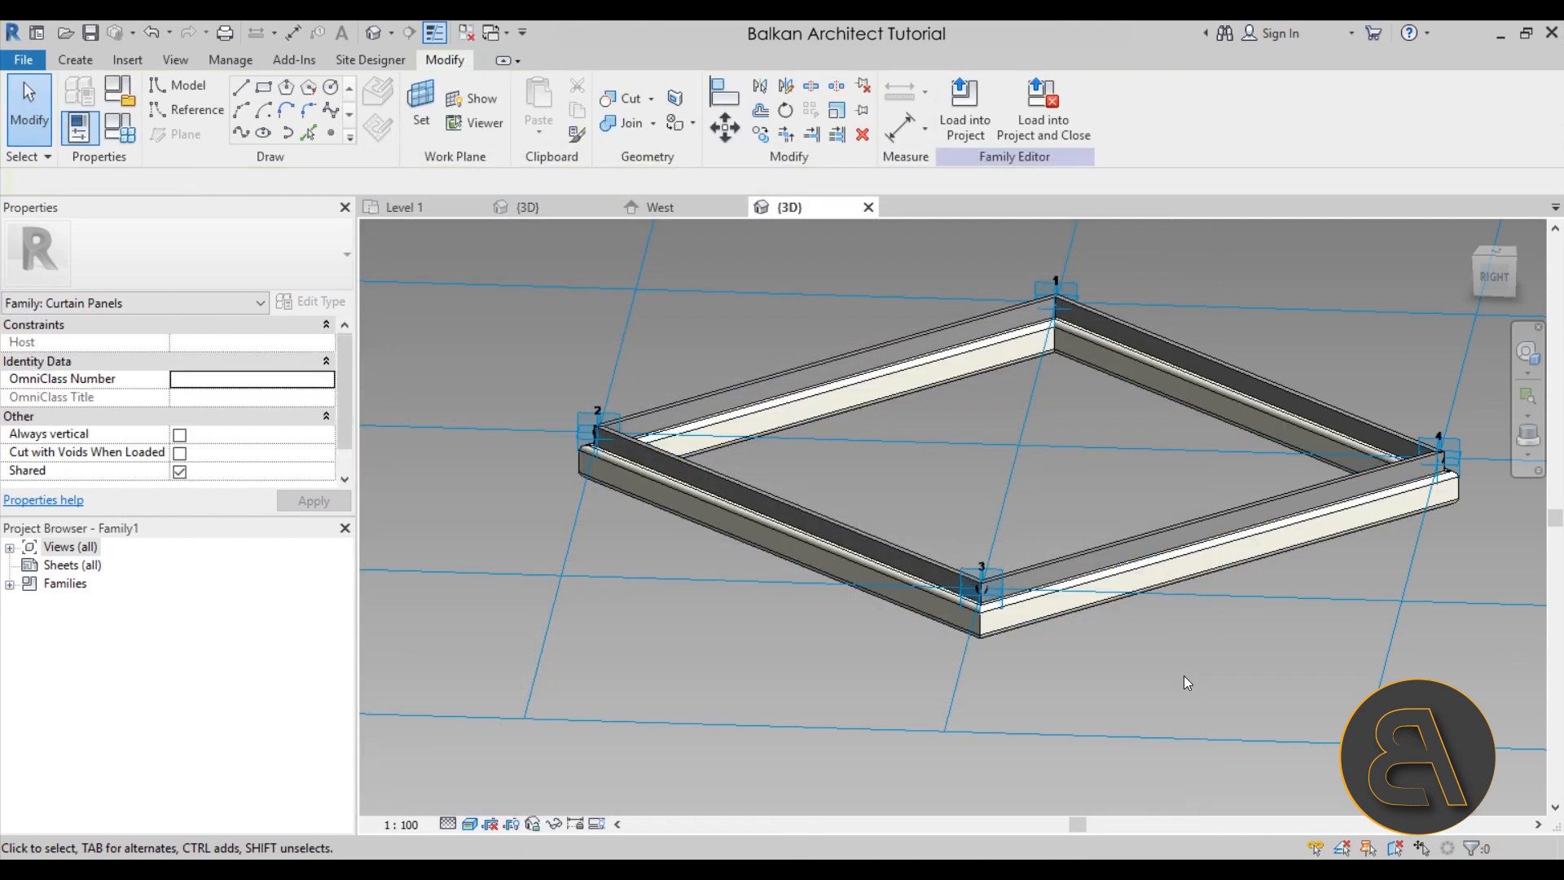
# - Assign the library material Plastic, Opaque Black to the upper frame form, finding it with the search term "black"
pyautogui.press('Tab')
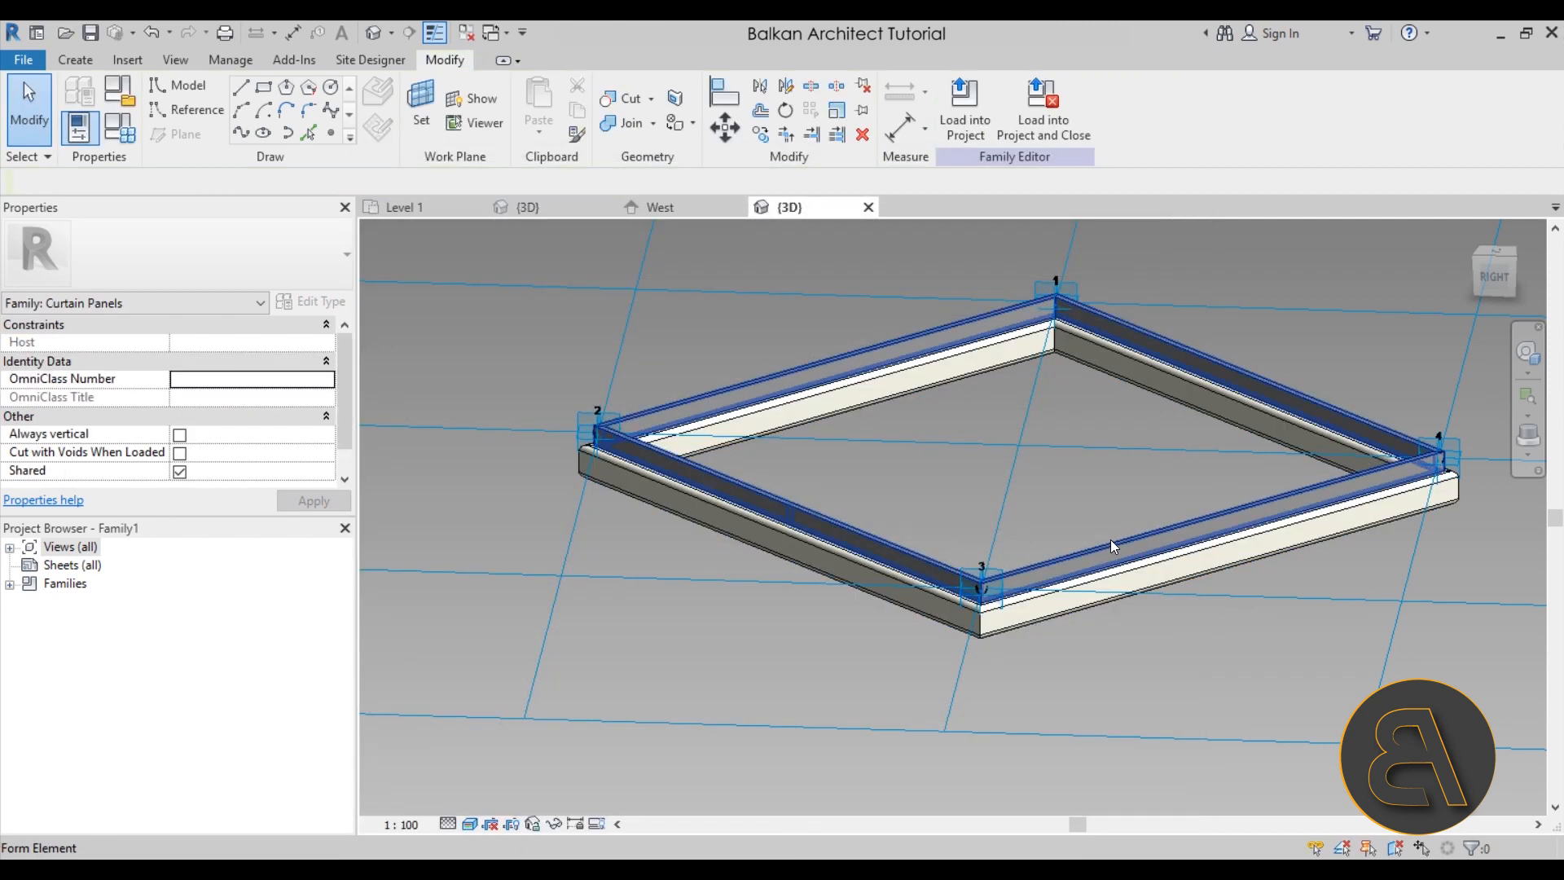
pyautogui.press('Tab')
pyautogui.click(1118, 542)
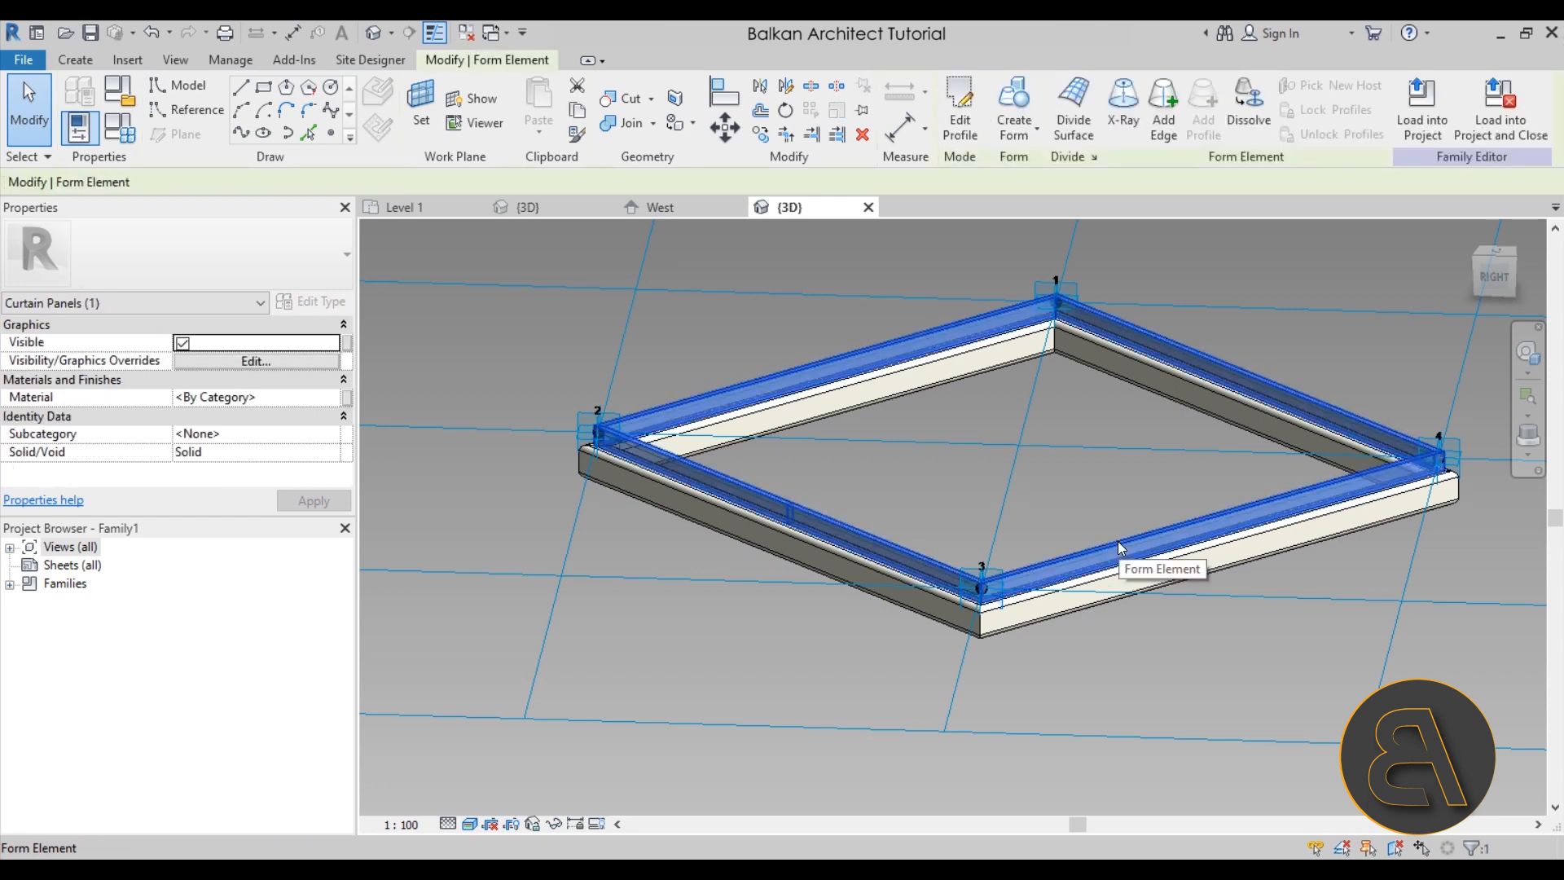
pyautogui.click(335, 397)
pyautogui.click(335, 398)
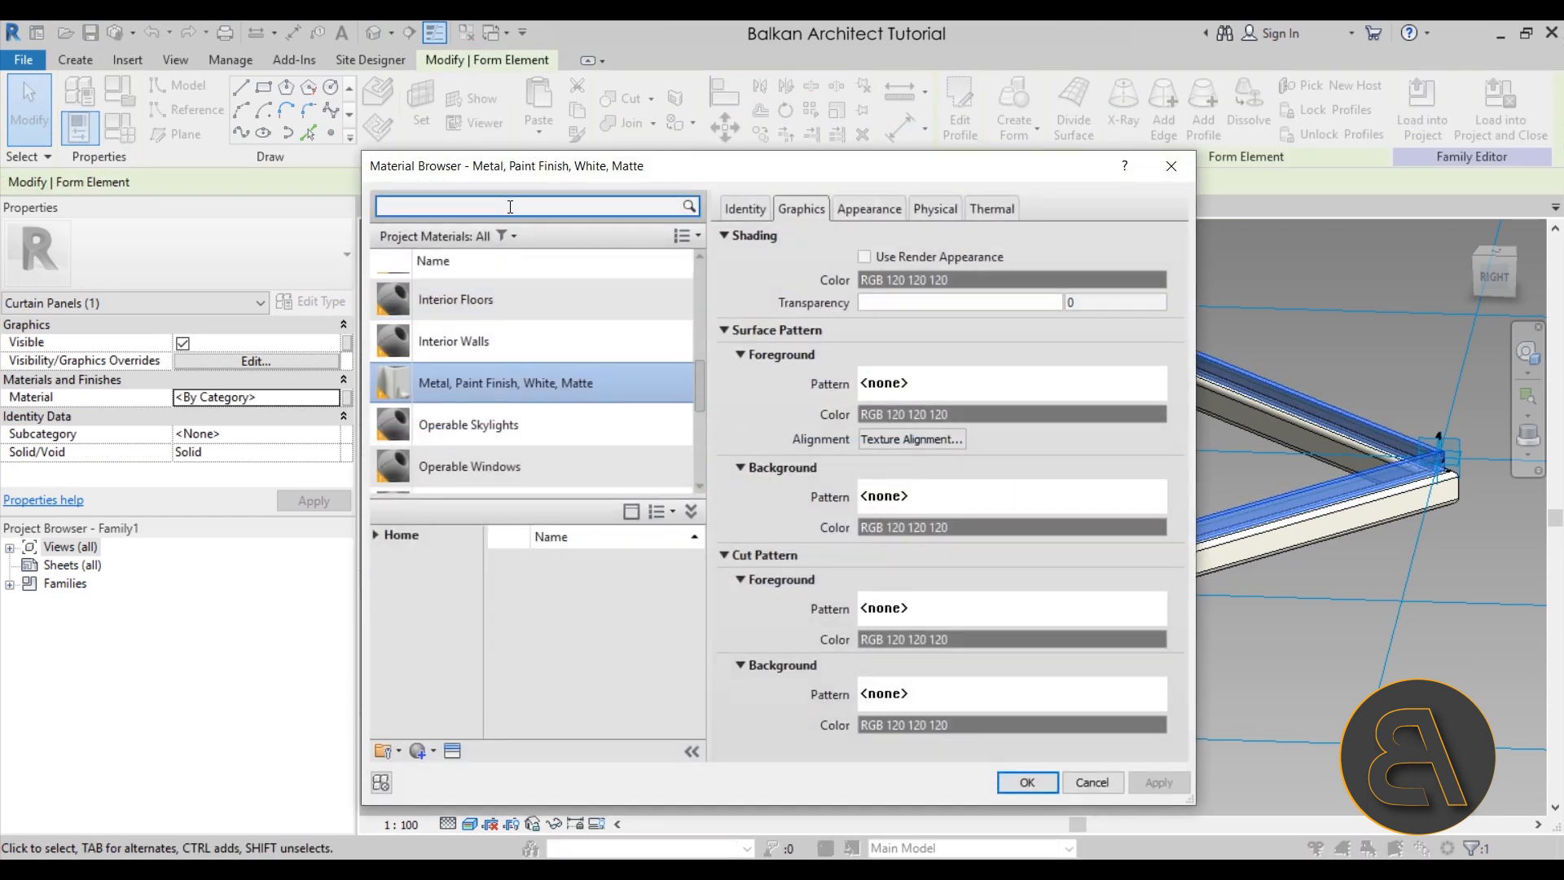
pyautogui.write('b')
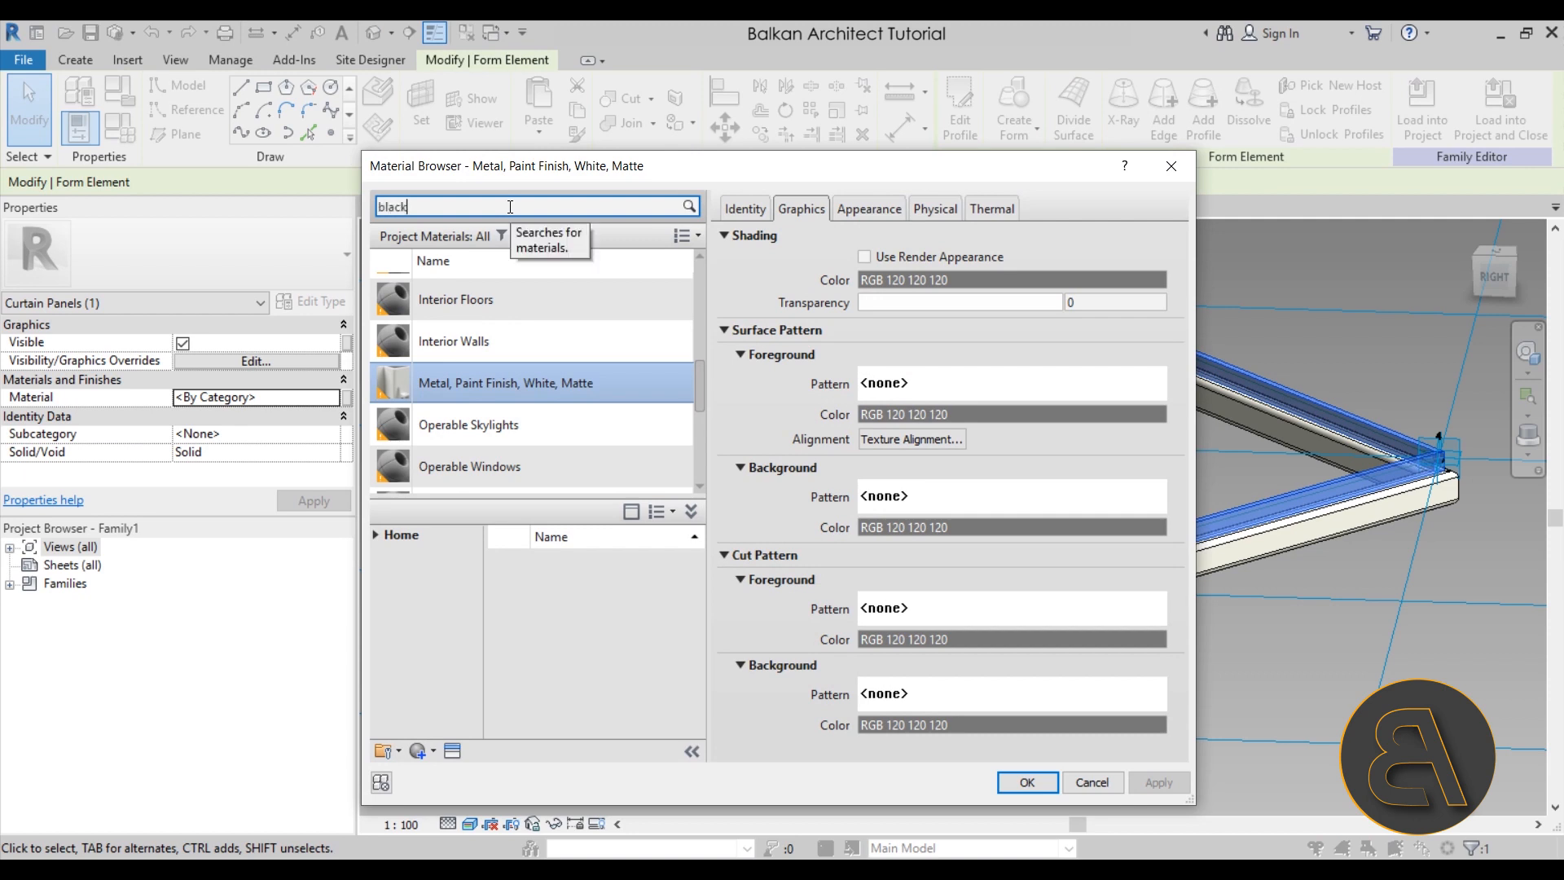
pyautogui.write('lack')
pyautogui.scroll(-5, 604, 612)
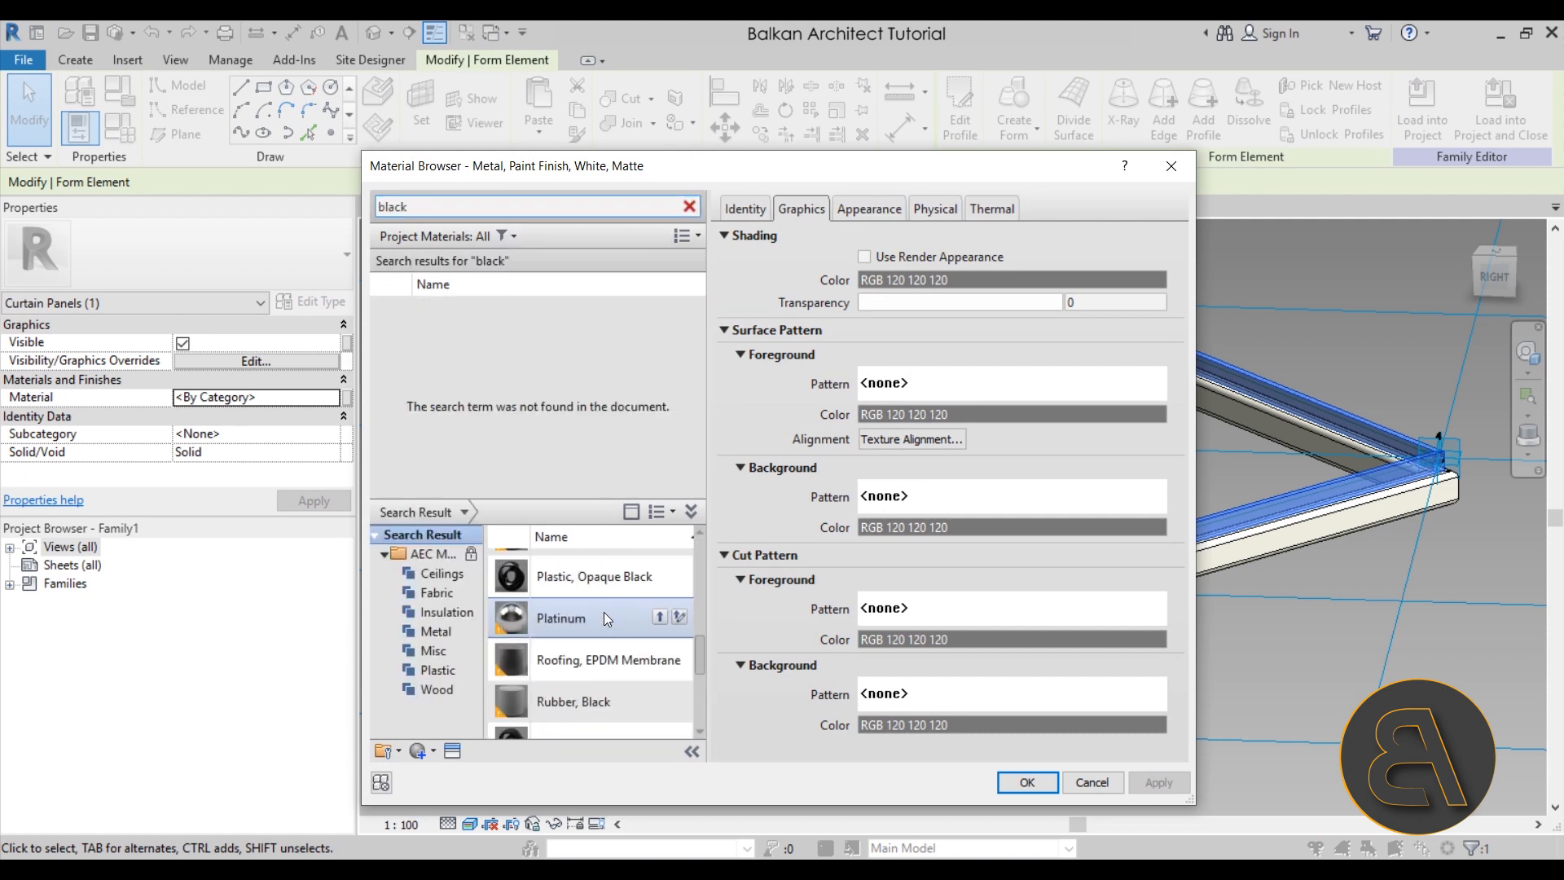
pyautogui.click(660, 577)
pyautogui.click(1159, 780)
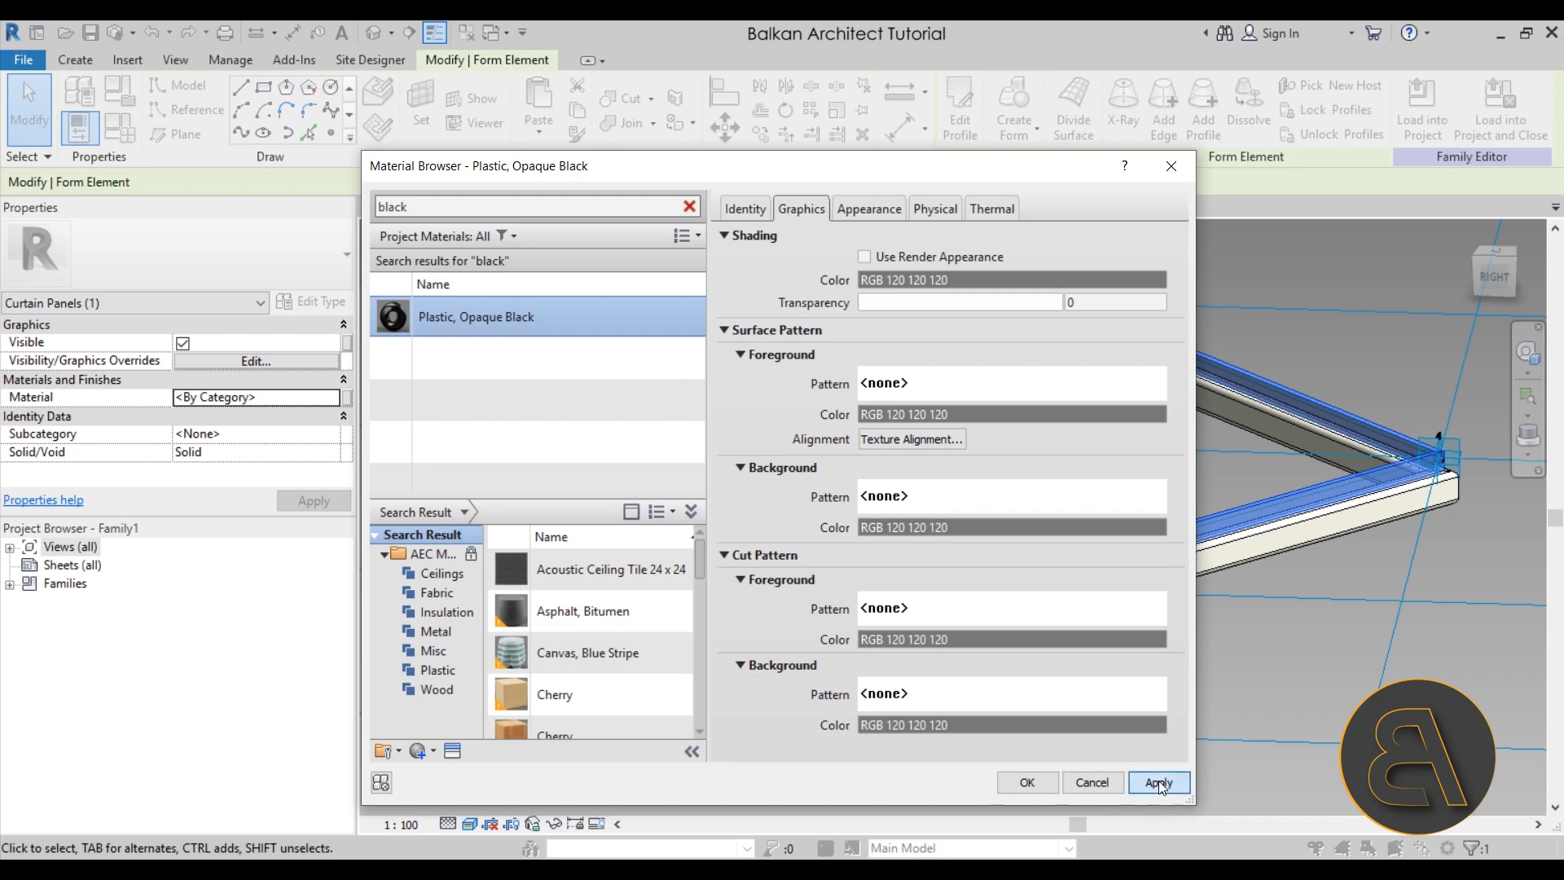
pyautogui.click(1027, 782)
pyautogui.click(1189, 669)
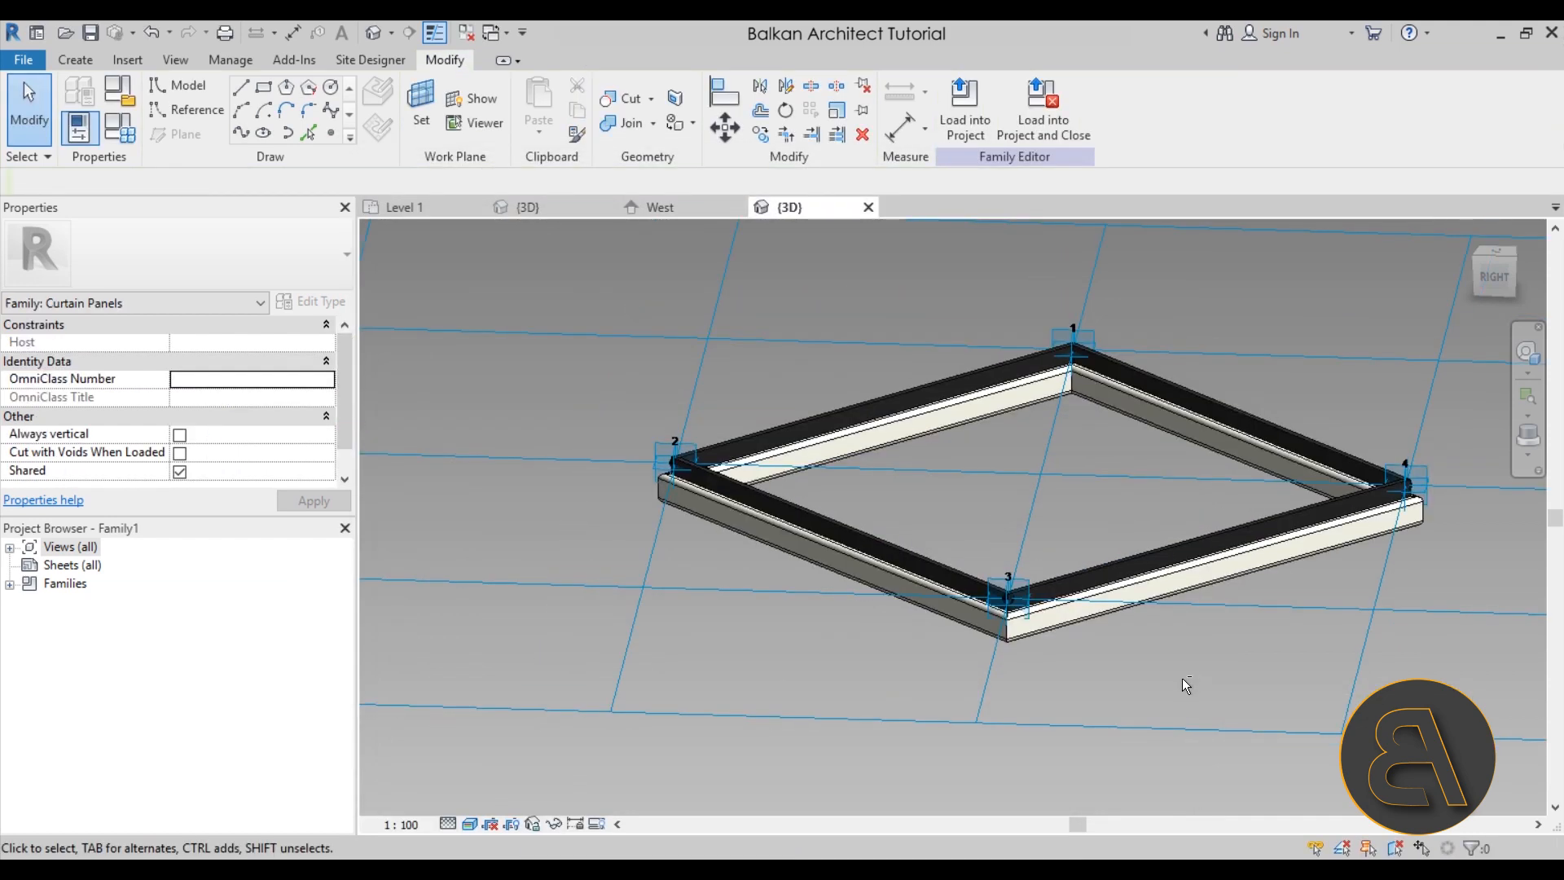
# - Switch the view to Wireframe and create a solid form from the four rhomboid reference lines, accepting the first form option
pyautogui.keyDown('shift'); pyautogui.moveTo(1183, 676); pyautogui.dragTo(1141, 739, button='middle'); pyautogui.keyUp('shift')
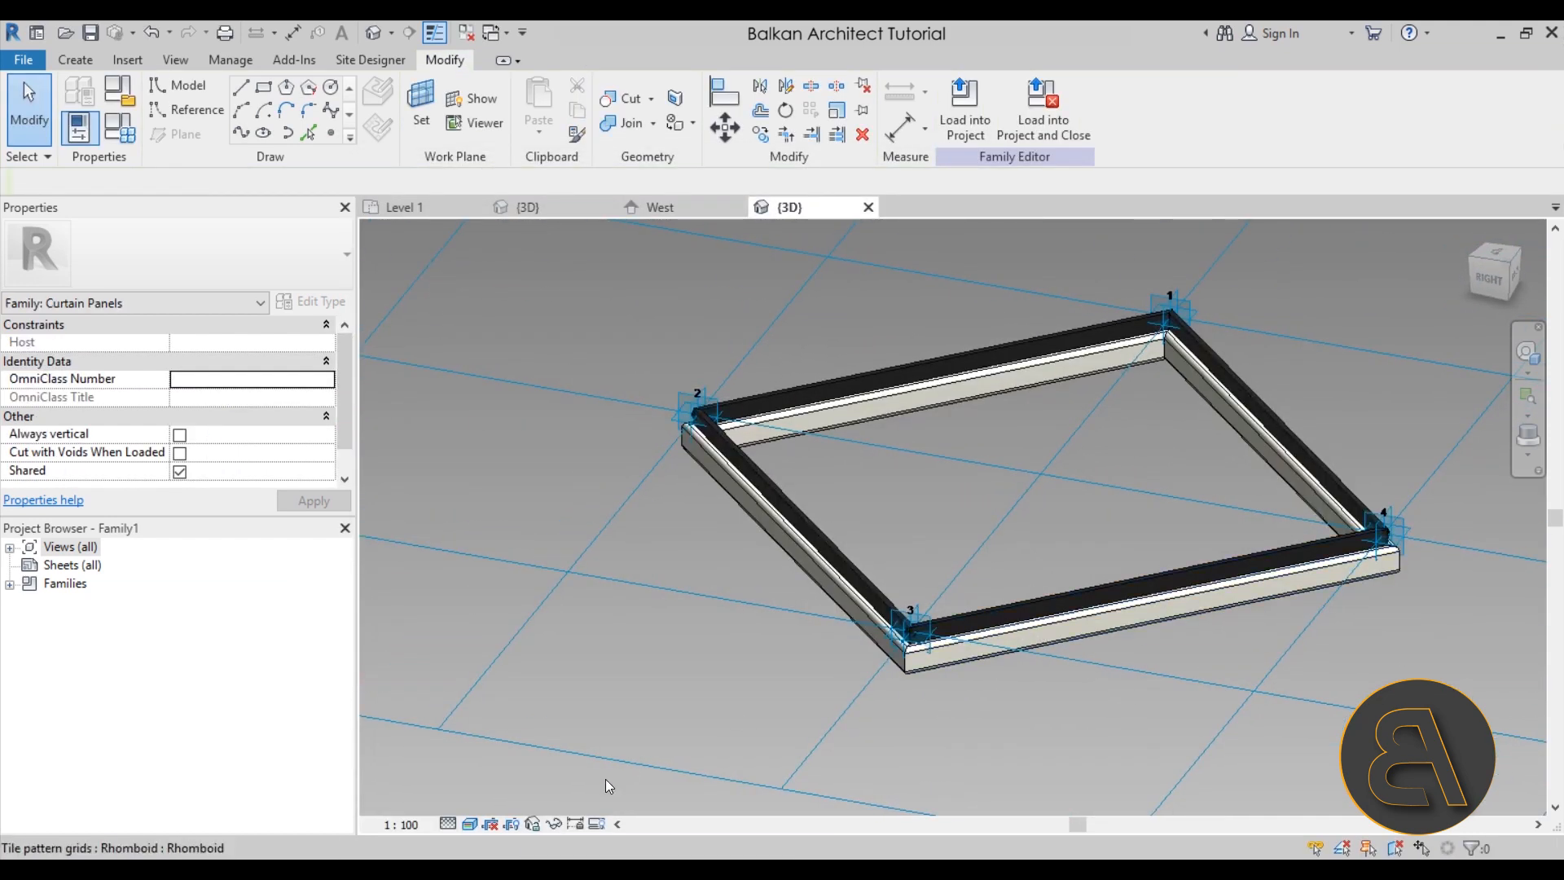
pyautogui.click(469, 824)
pyautogui.click(500, 701)
pyautogui.scroll(5, 905, 622)
pyautogui.scroll(3, 1109, 660)
pyautogui.press('Tab')
pyautogui.click(899, 613)
pyautogui.scroll(-5, 678, 388)
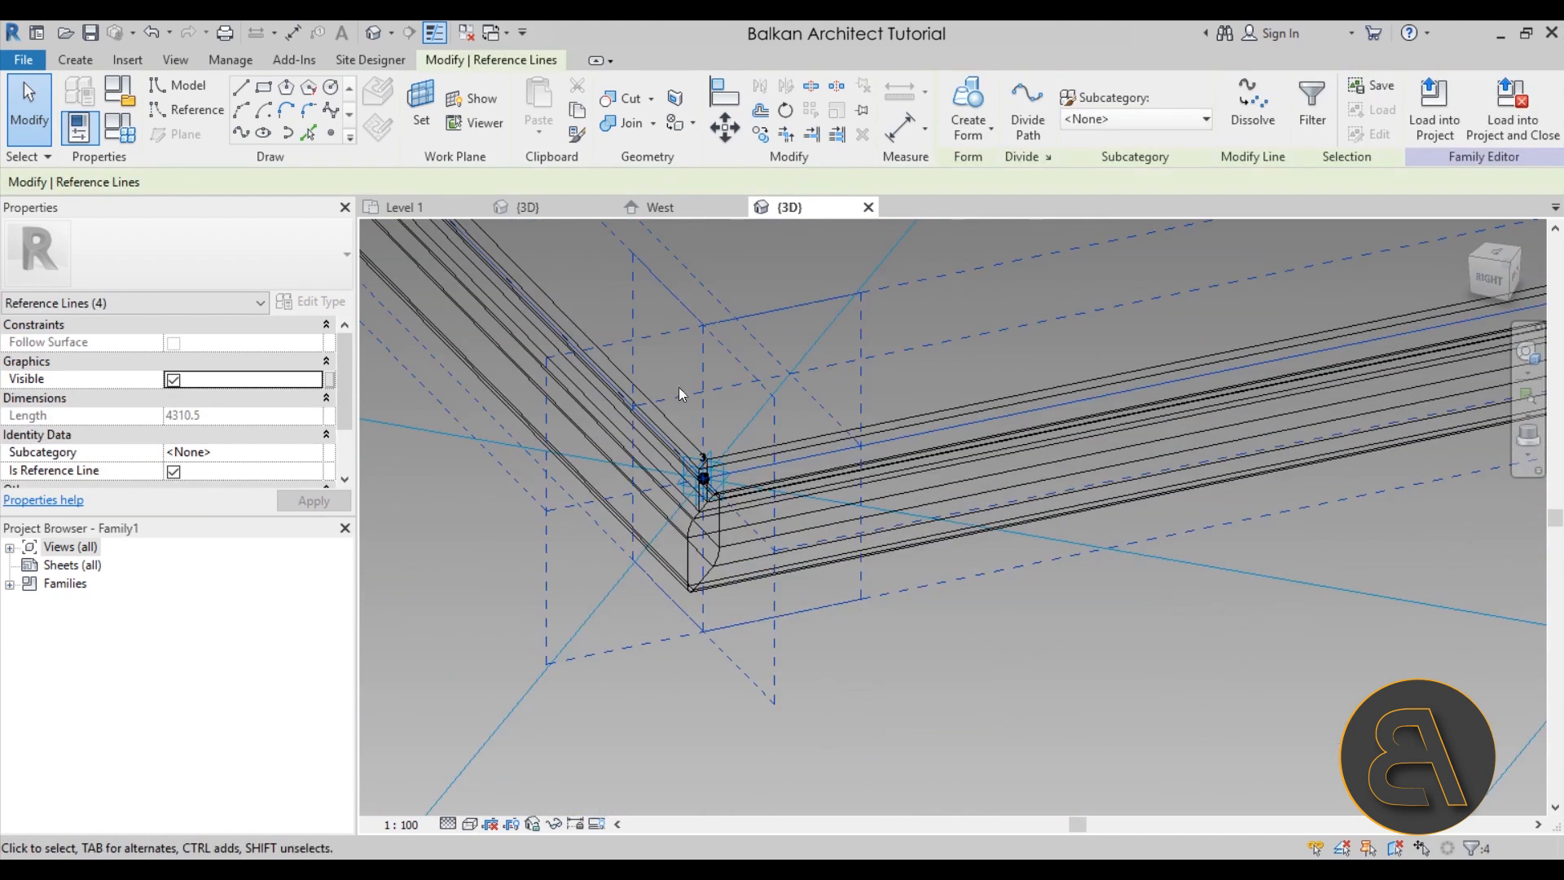
pyautogui.click(968, 104)
pyautogui.scroll(-4, 856, 557)
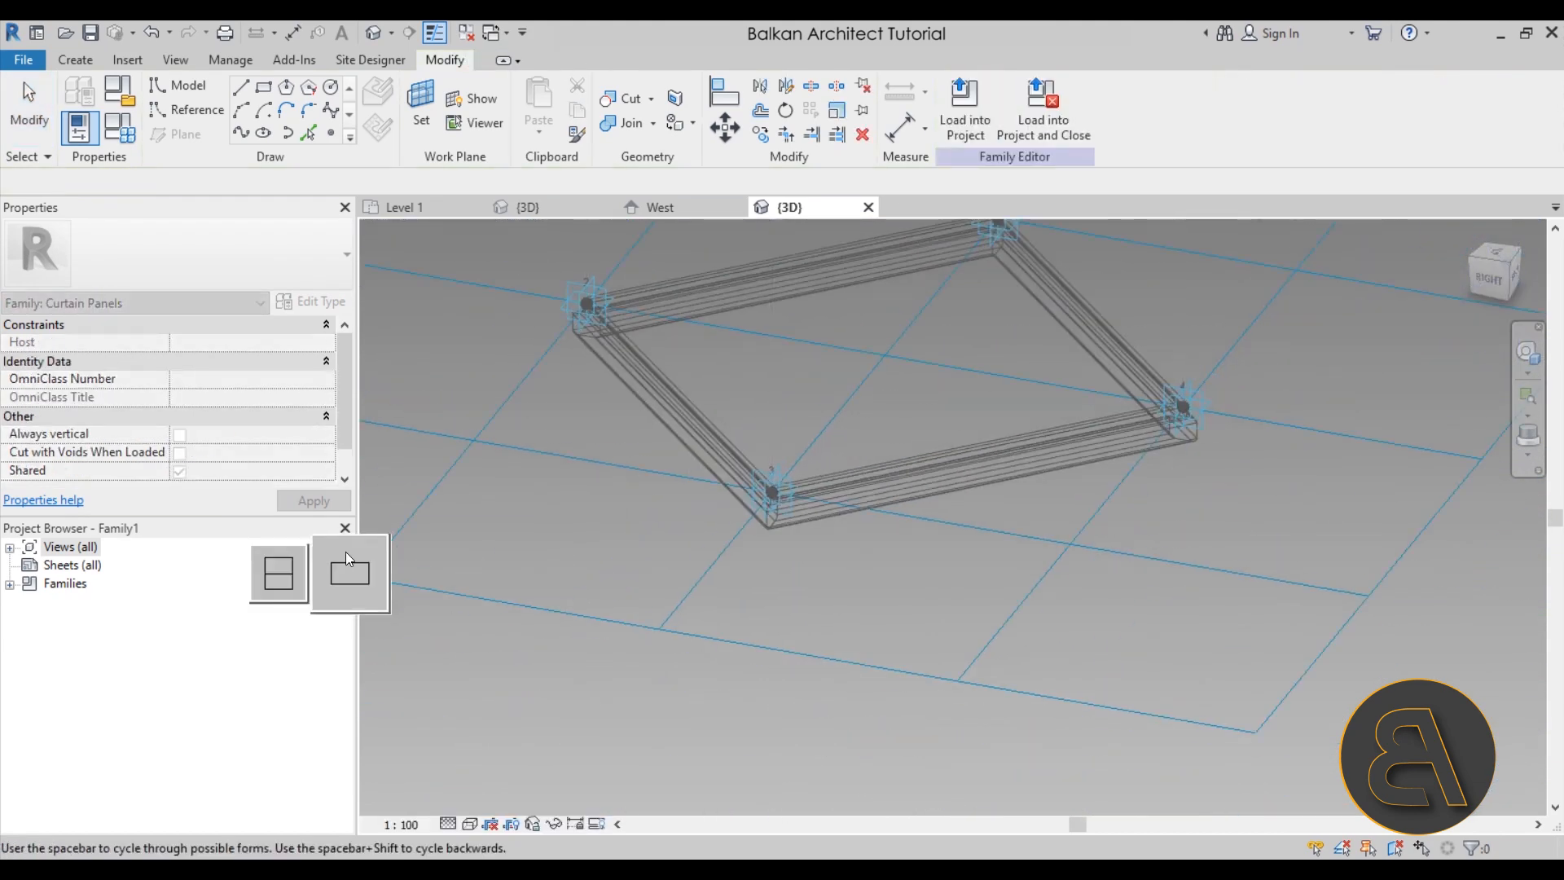
pyautogui.click(288, 574)
# - Set the thickness of the new rhomboid form to 20
pyautogui.keyDown('shift'); pyautogui.moveTo(891, 582); pyautogui.dragTo(1000, 419, button='middle'); pyautogui.keyUp('shift')
pyautogui.click(1012, 400)
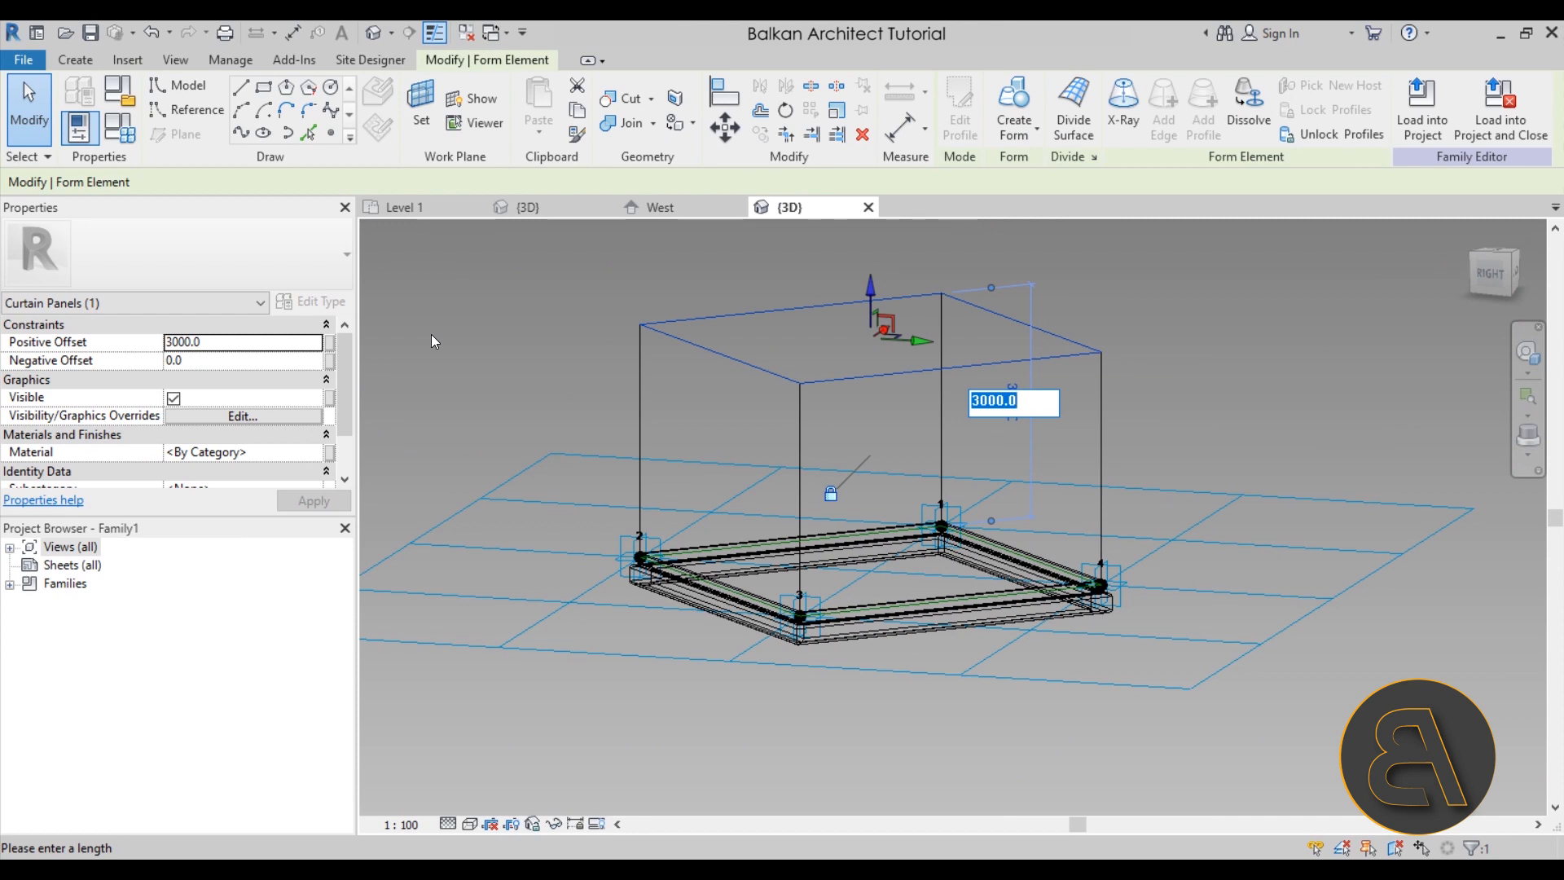
pyautogui.write('10')
pyautogui.press('Return')
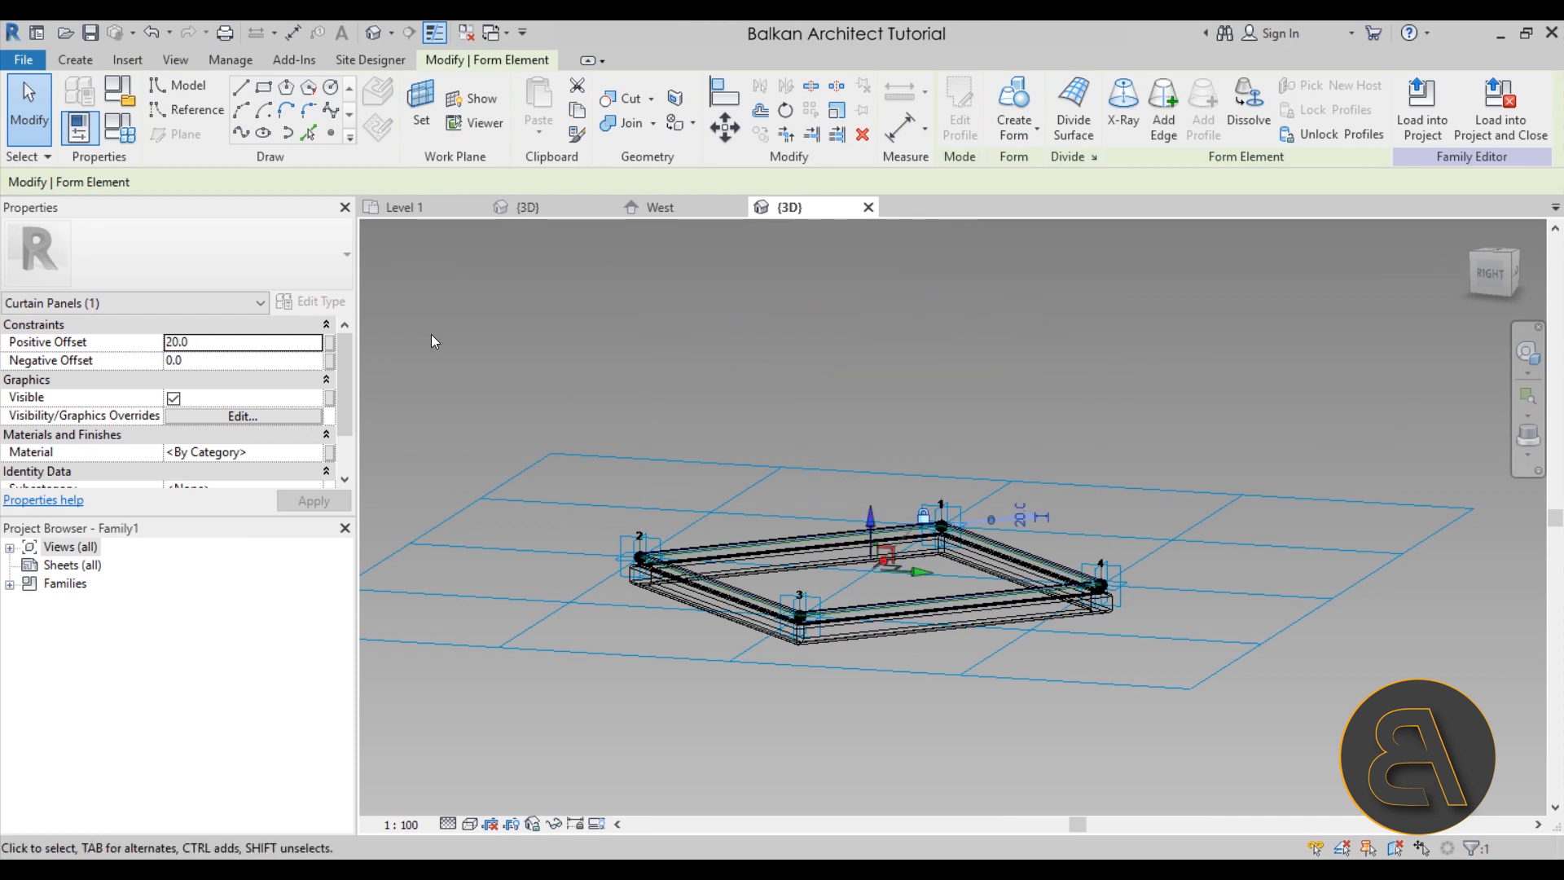
# - Switch the panel family view's visual style to Realistic
pyautogui.keyDown('shift'); pyautogui.moveTo(822, 516); pyautogui.dragTo(590, 770, button='middle'); pyautogui.keyUp('shift')
pyautogui.click(470, 824)
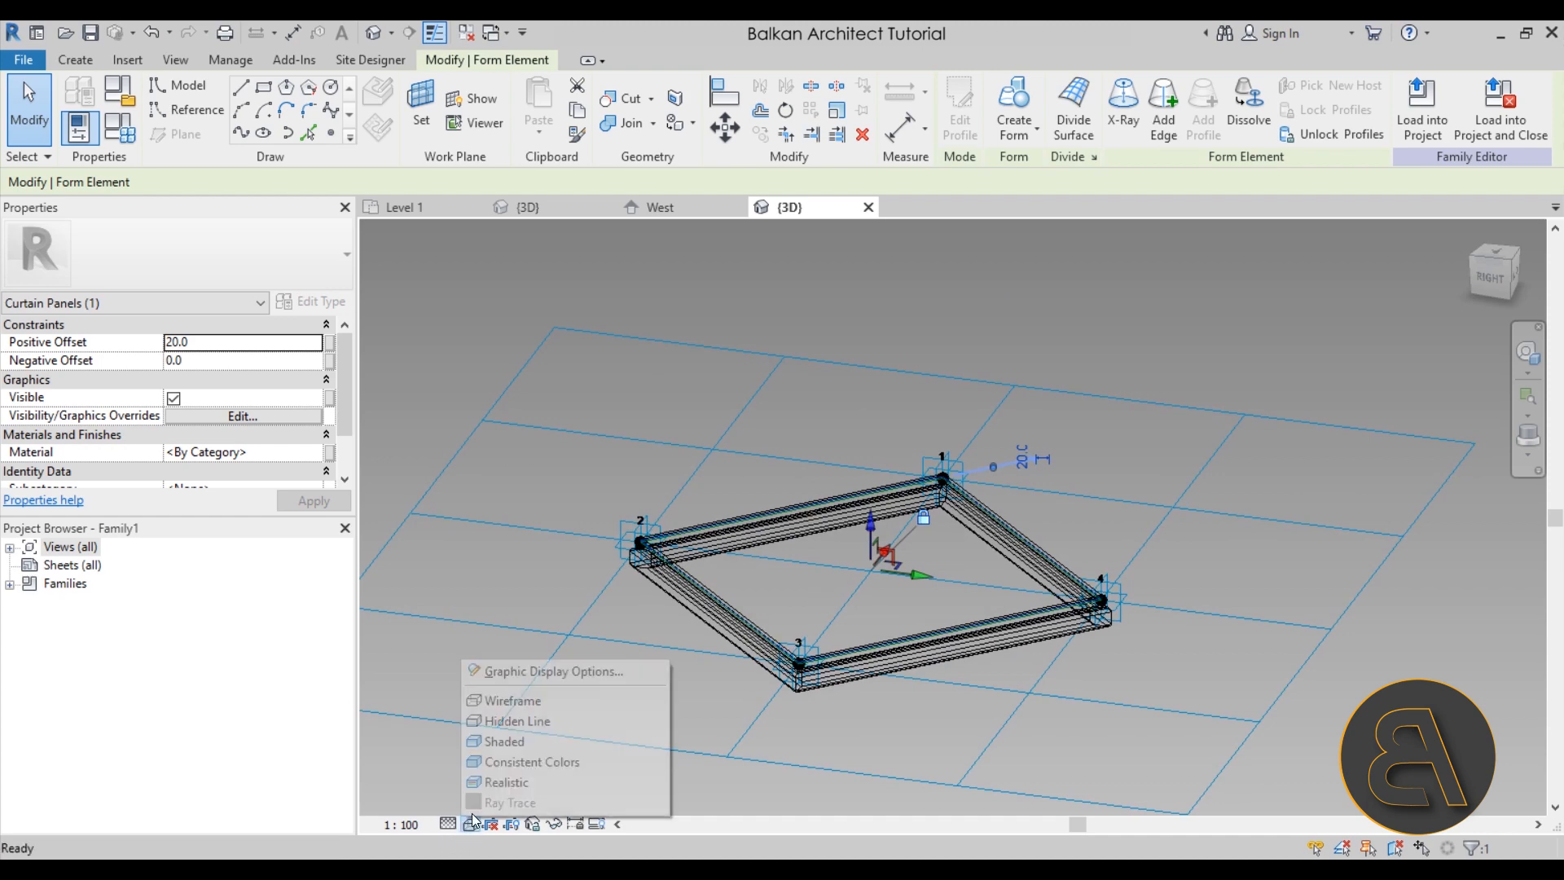
pyautogui.click(522, 782)
pyautogui.keyDown('shift'); pyautogui.moveTo(628, 684); pyautogui.dragTo(880, 615, button='middle'); pyautogui.keyUp('shift')
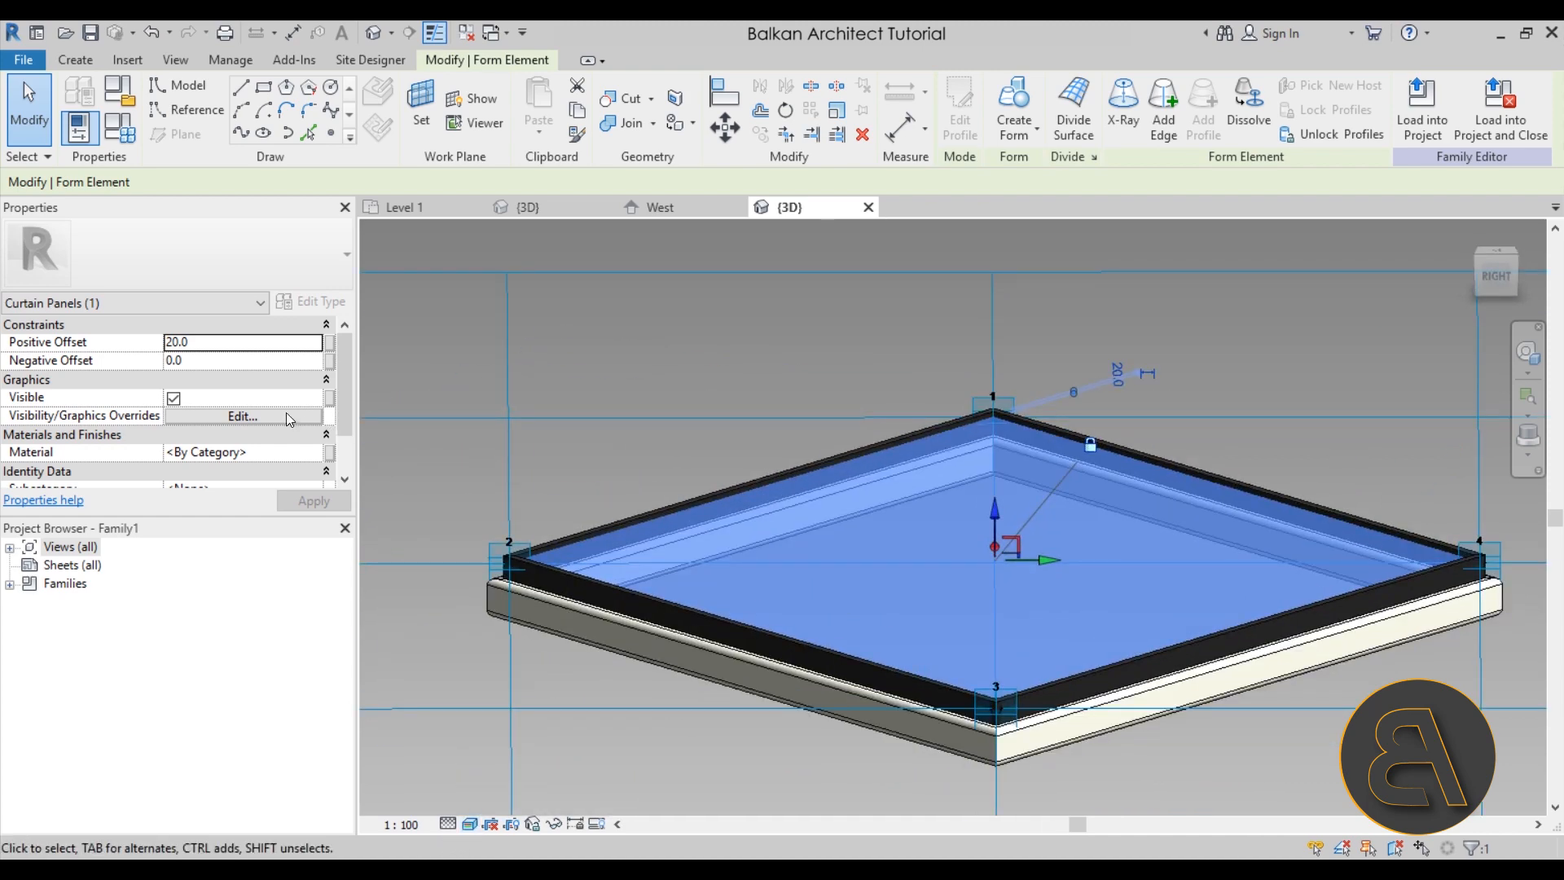
# - Assign the library material Glass, Green to the thin rhomboid panel form, finding it with the search term "glass"
pyautogui.click(318, 453)
pyautogui.click(318, 453)
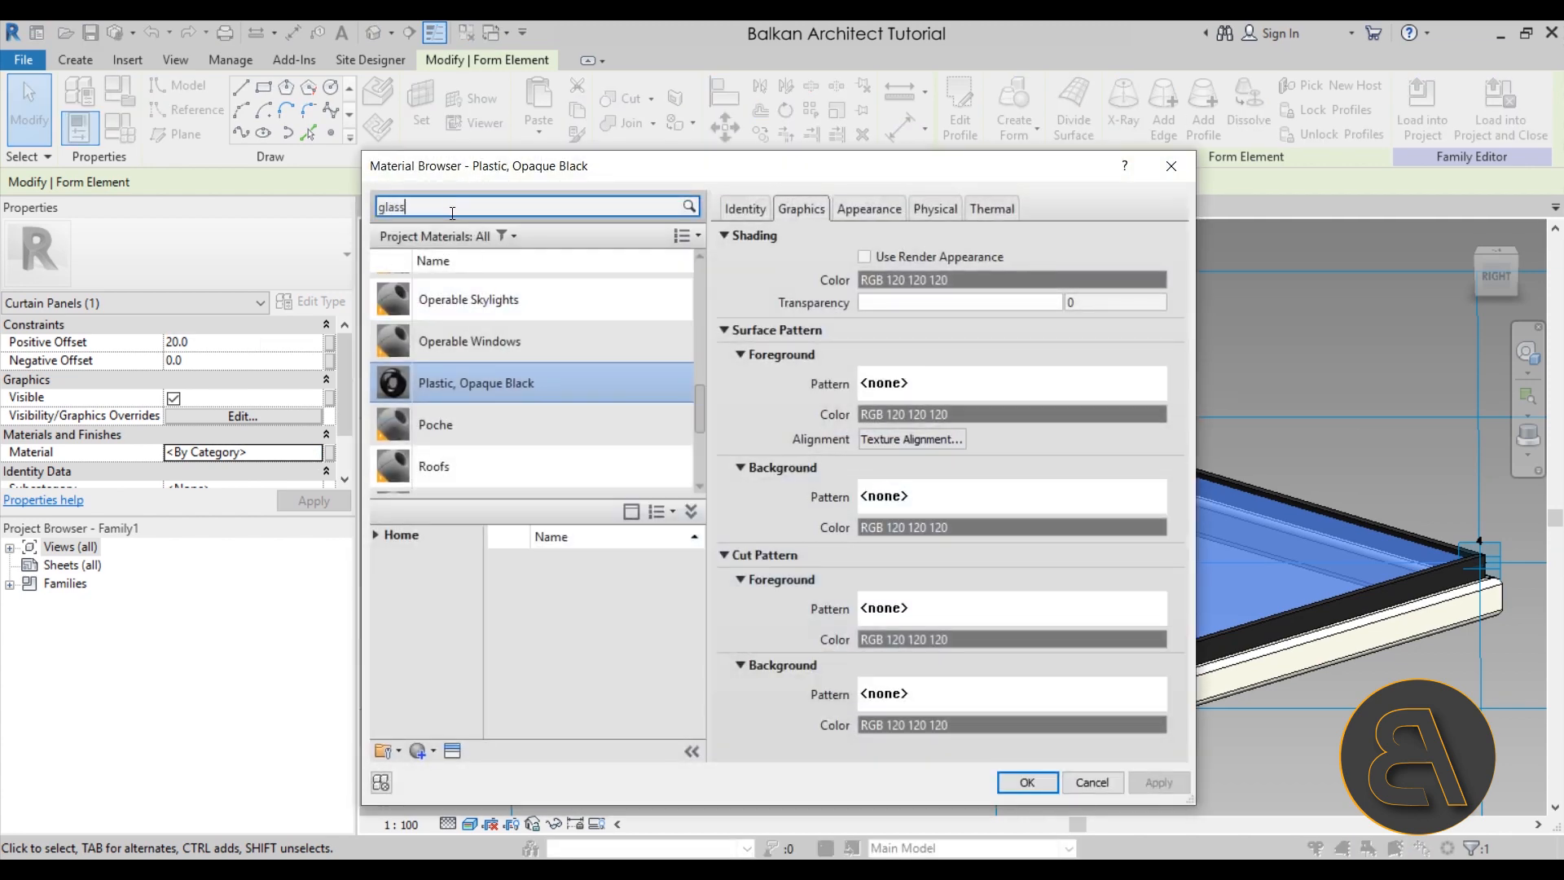
pyautogui.scroll(-5, 617, 613)
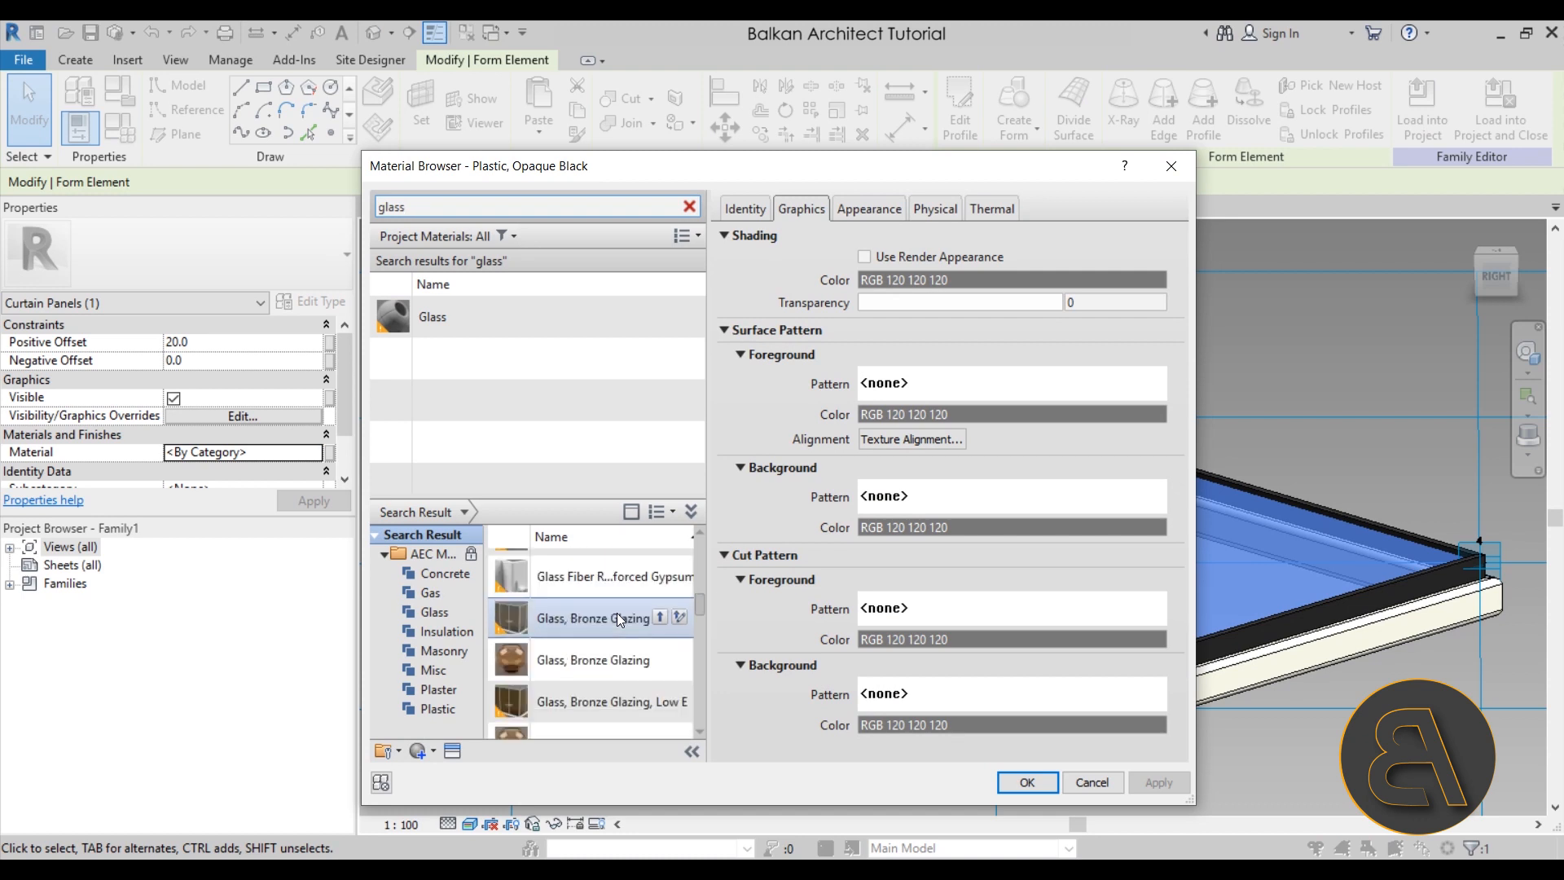
pyautogui.scroll(-6, 617, 612)
pyautogui.scroll(2, 614, 621)
pyautogui.scroll(-2, 599, 639)
pyautogui.scroll(2, 599, 640)
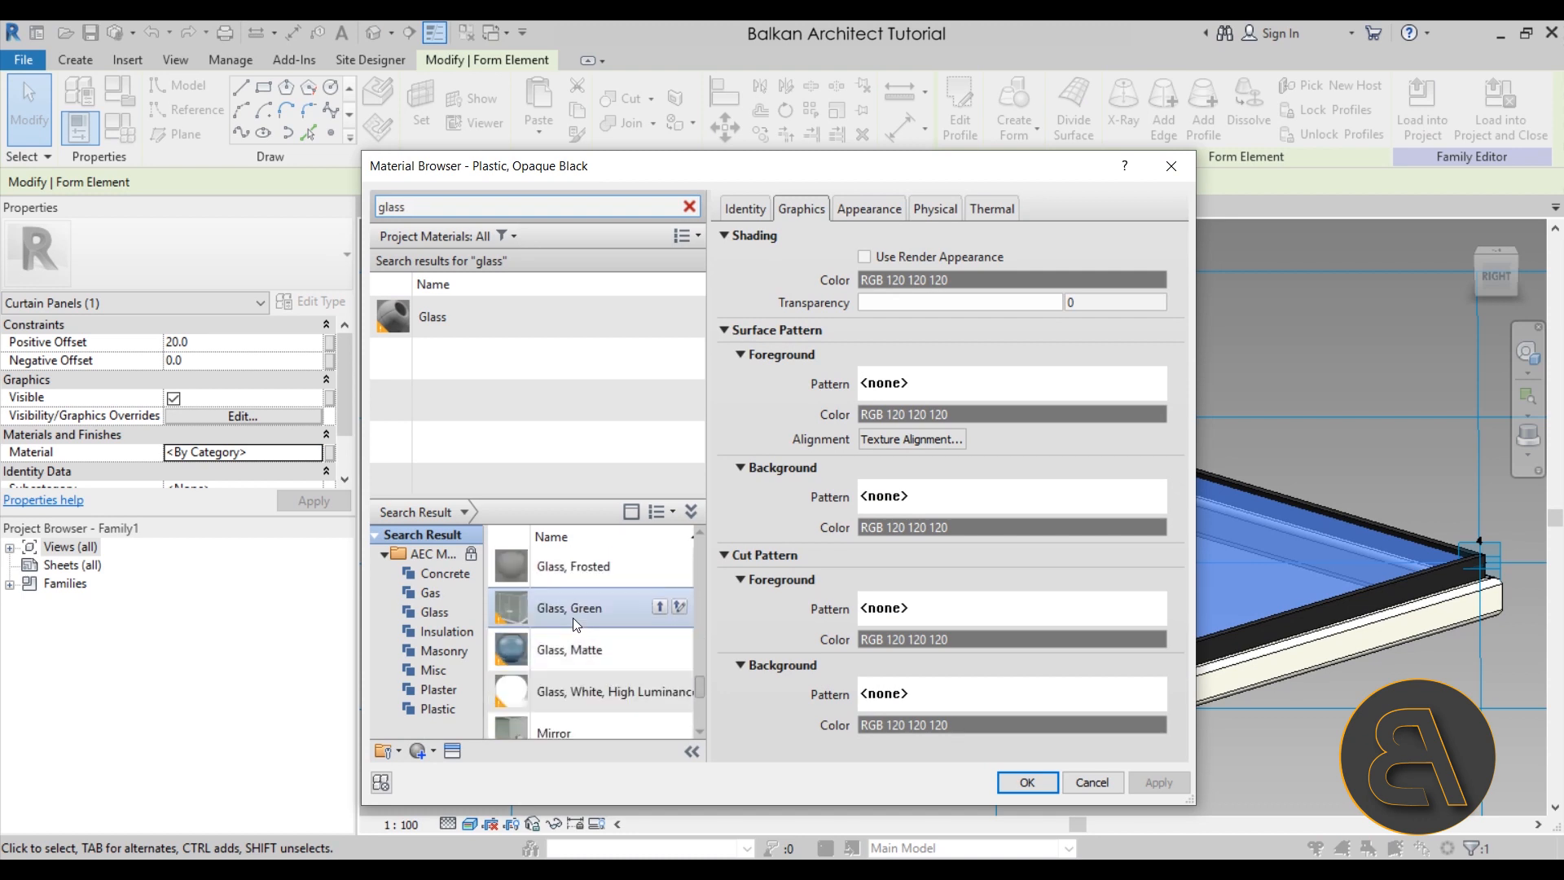
pyautogui.click(598, 616)
pyautogui.click(654, 609)
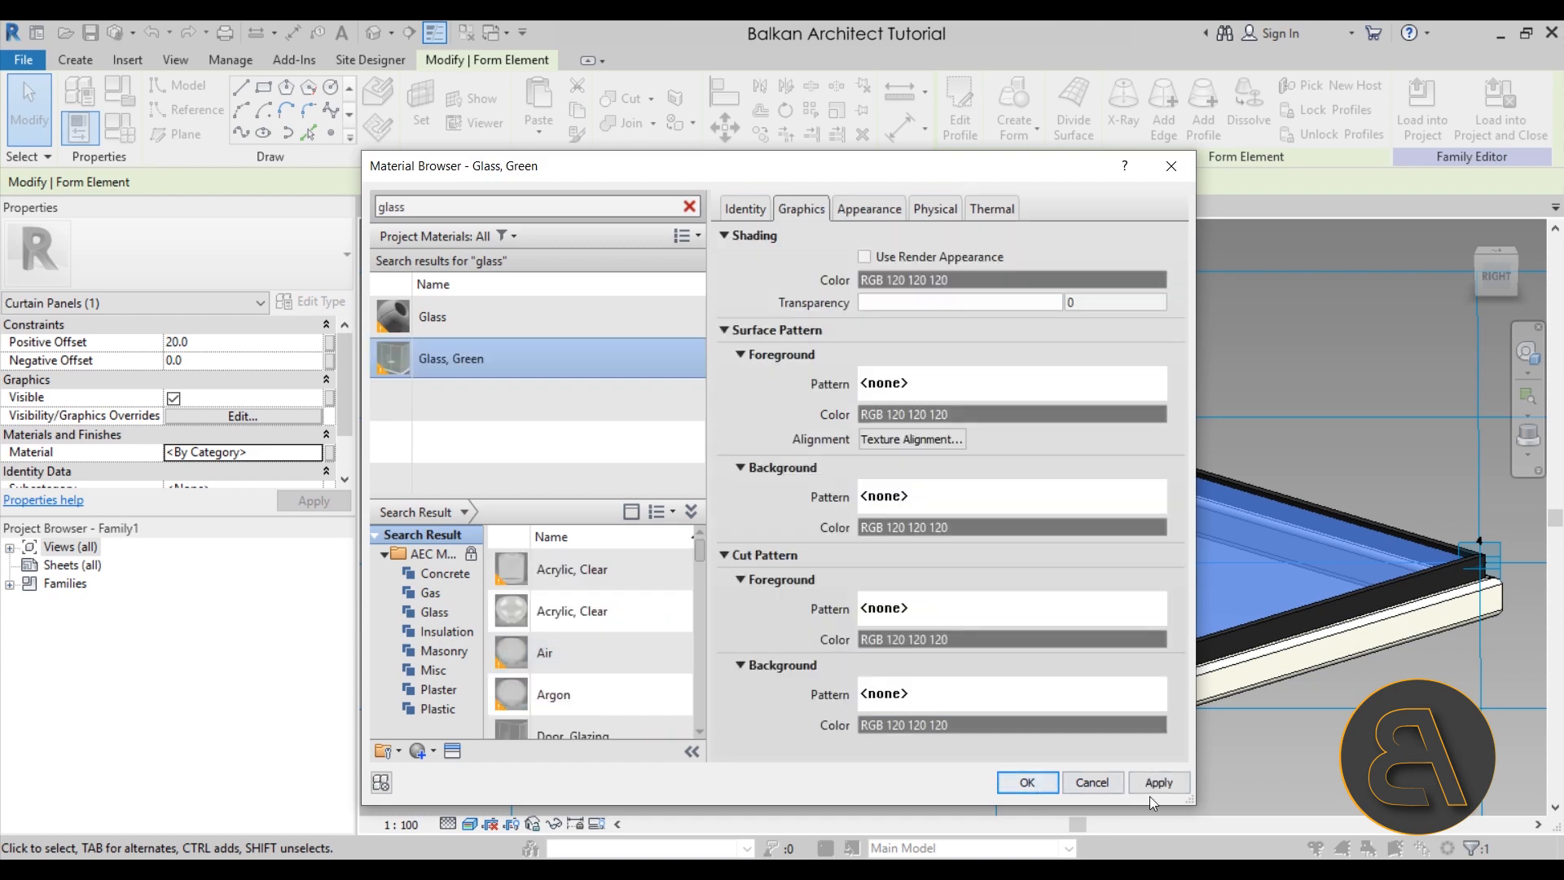
pyautogui.click(1025, 782)
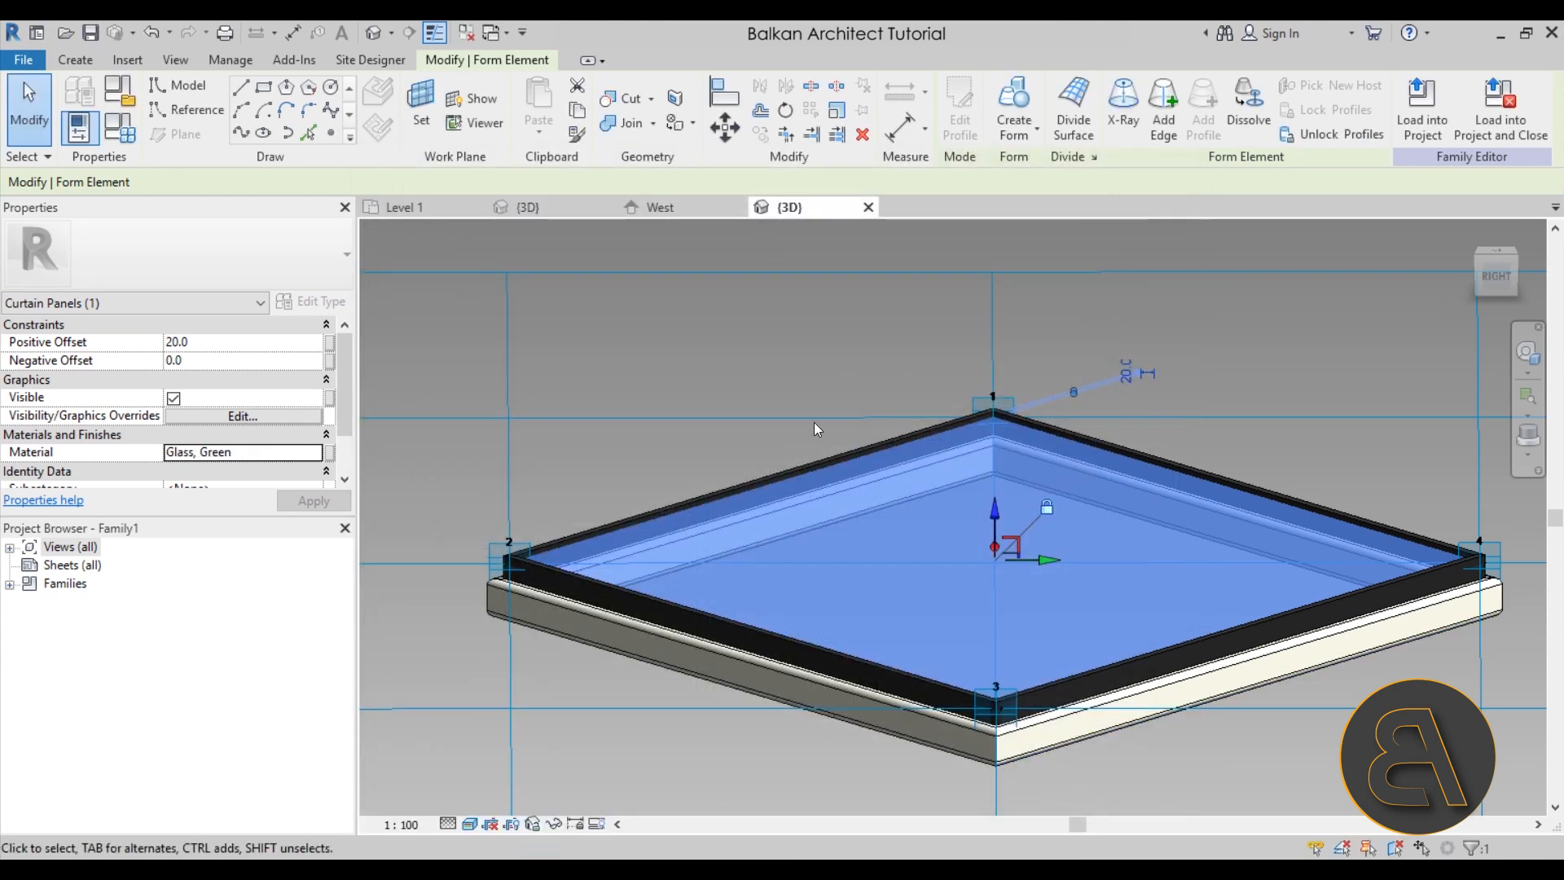
pyautogui.click(784, 363)
pyautogui.keyDown('shift'); pyautogui.moveTo(783, 363); pyautogui.dragTo(745, 451, button='middle'); pyautogui.keyUp('shift')
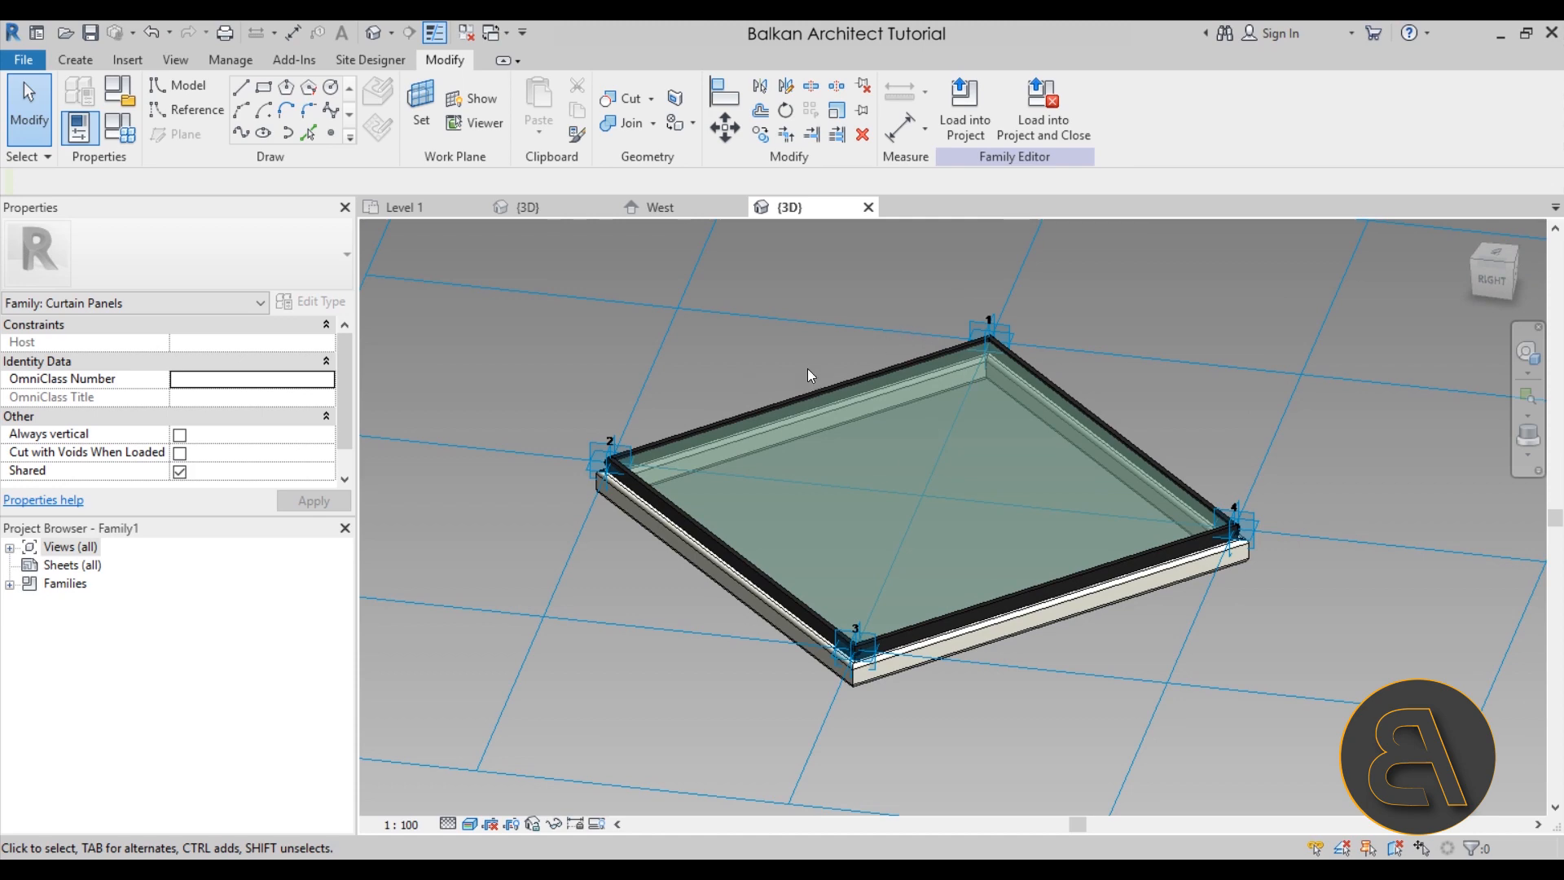
# - Save the curtain panel family to the Desktop as Prada Panel and load it into the project
pyautogui.click(91, 33)
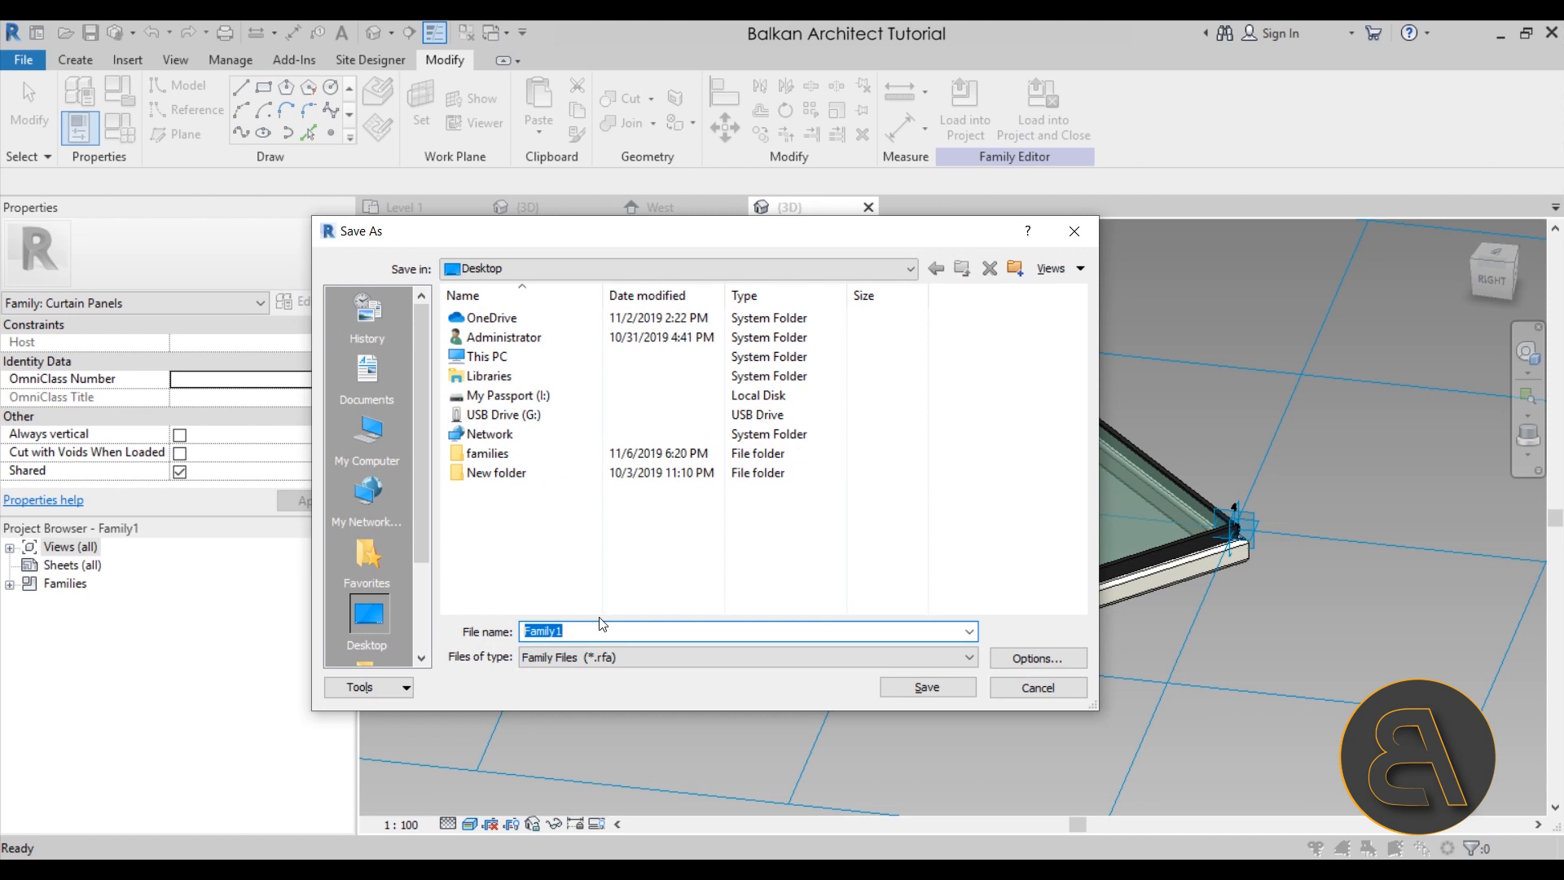
pyautogui.write('Prada Panel')
pyautogui.press('Return')
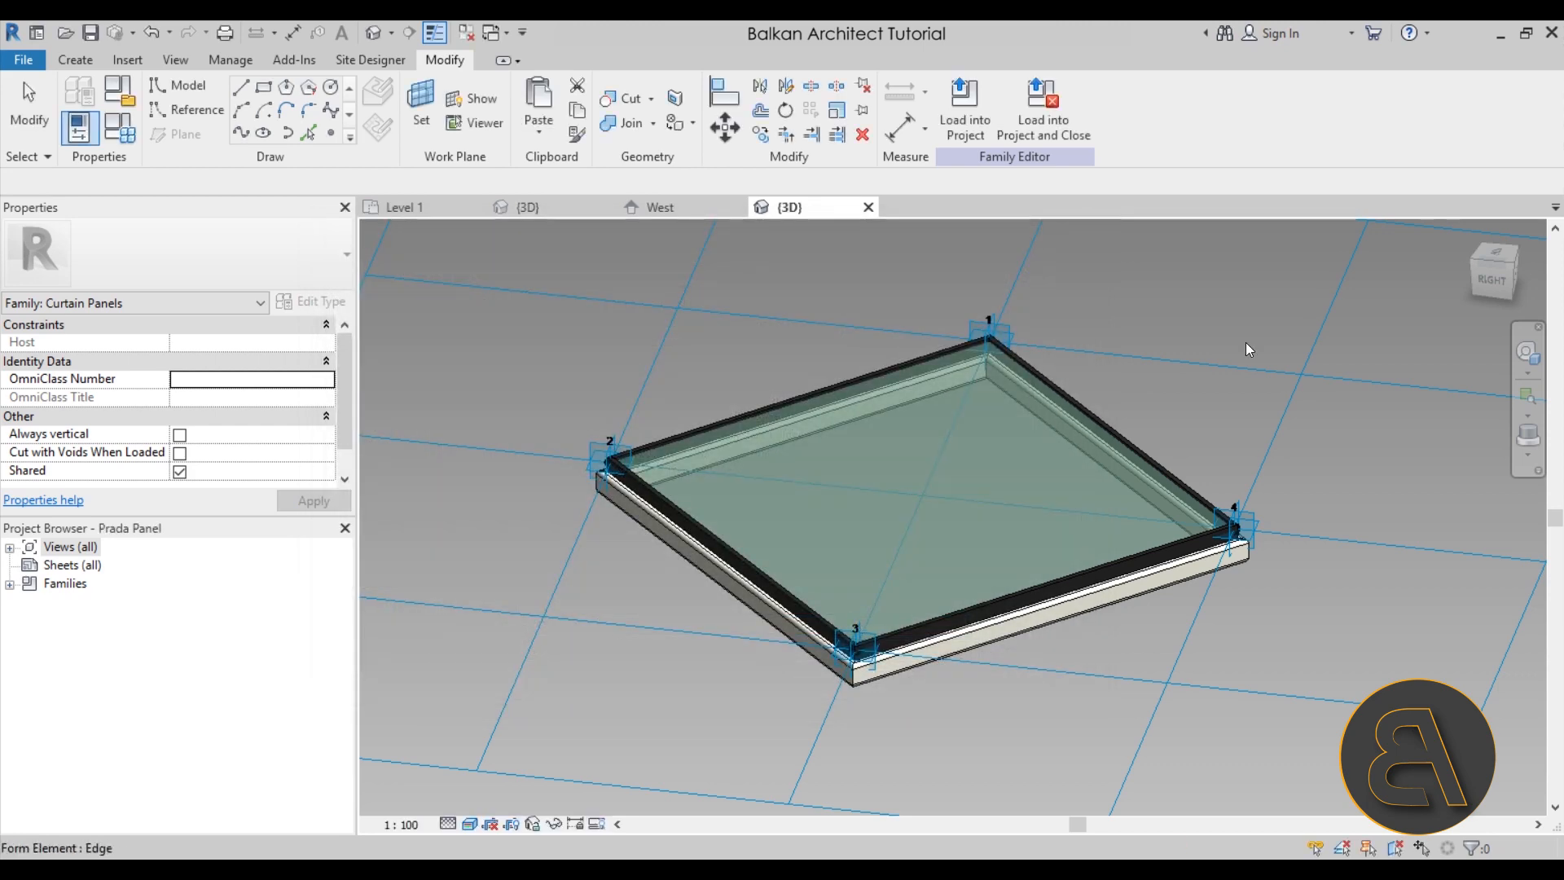
pyautogui.click(961, 135)
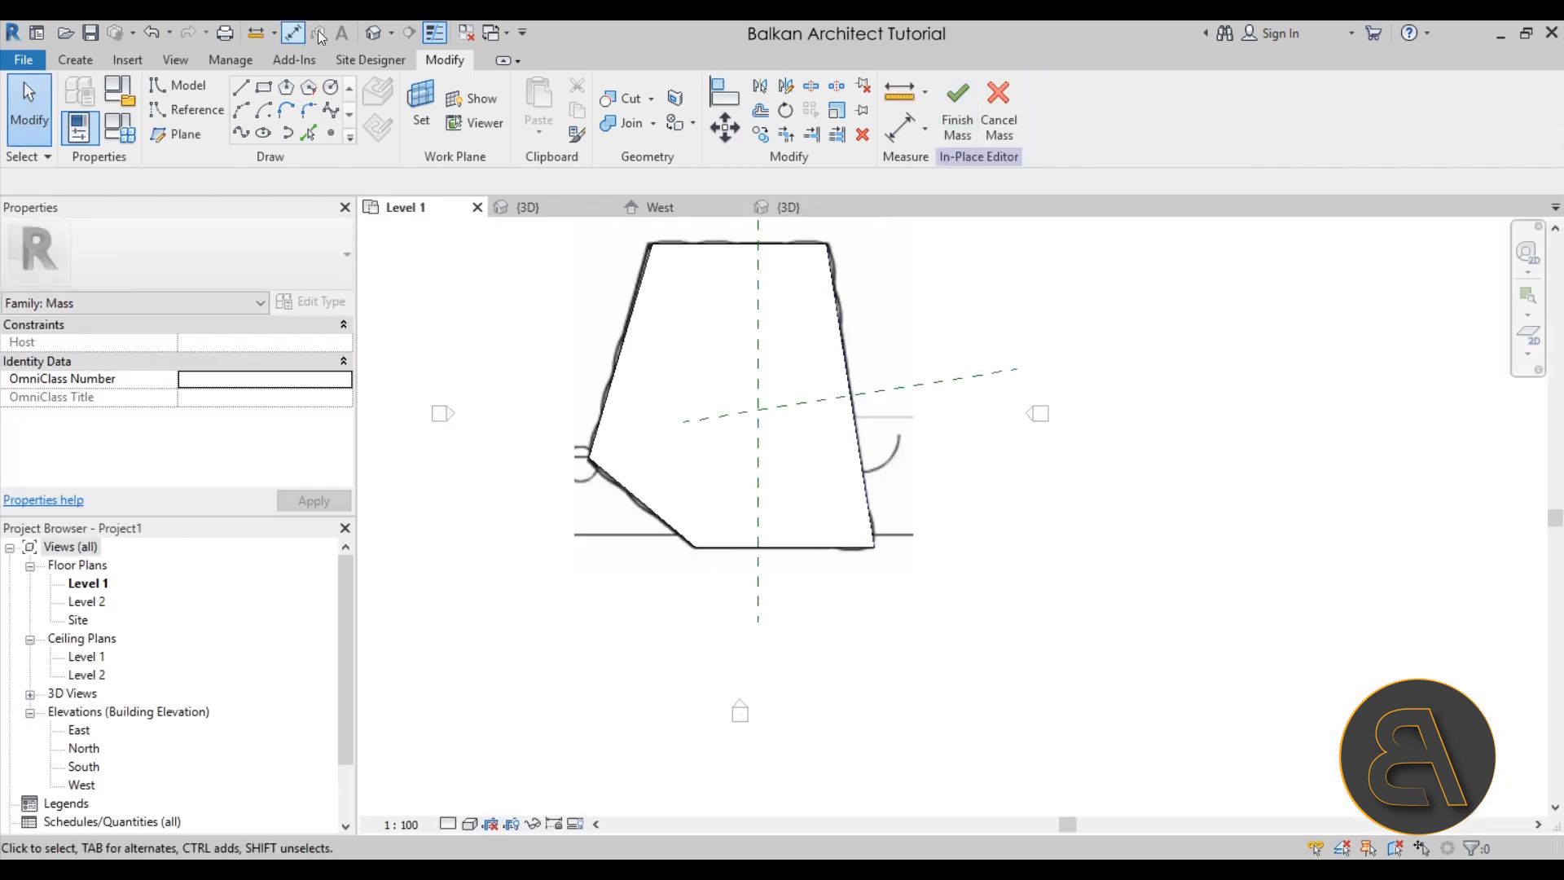
# - Change the divided front facade surface of the mass from the Rhomboid pattern to the Prada Panel type
pyautogui.click(857, 566)
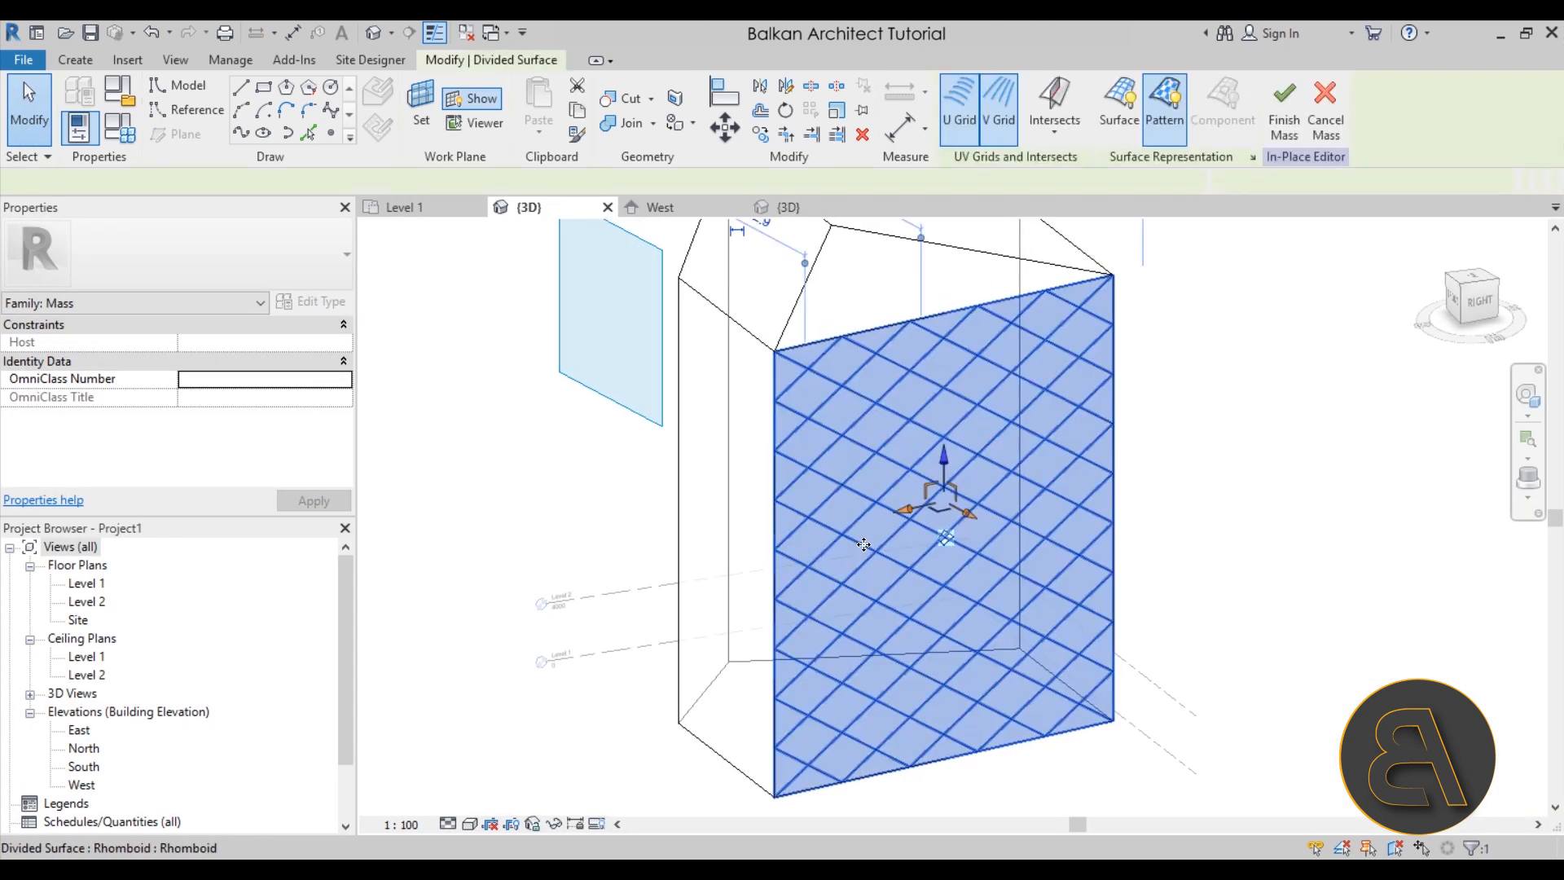
pyautogui.scroll(-2, 774, 489)
pyautogui.click(184, 268)
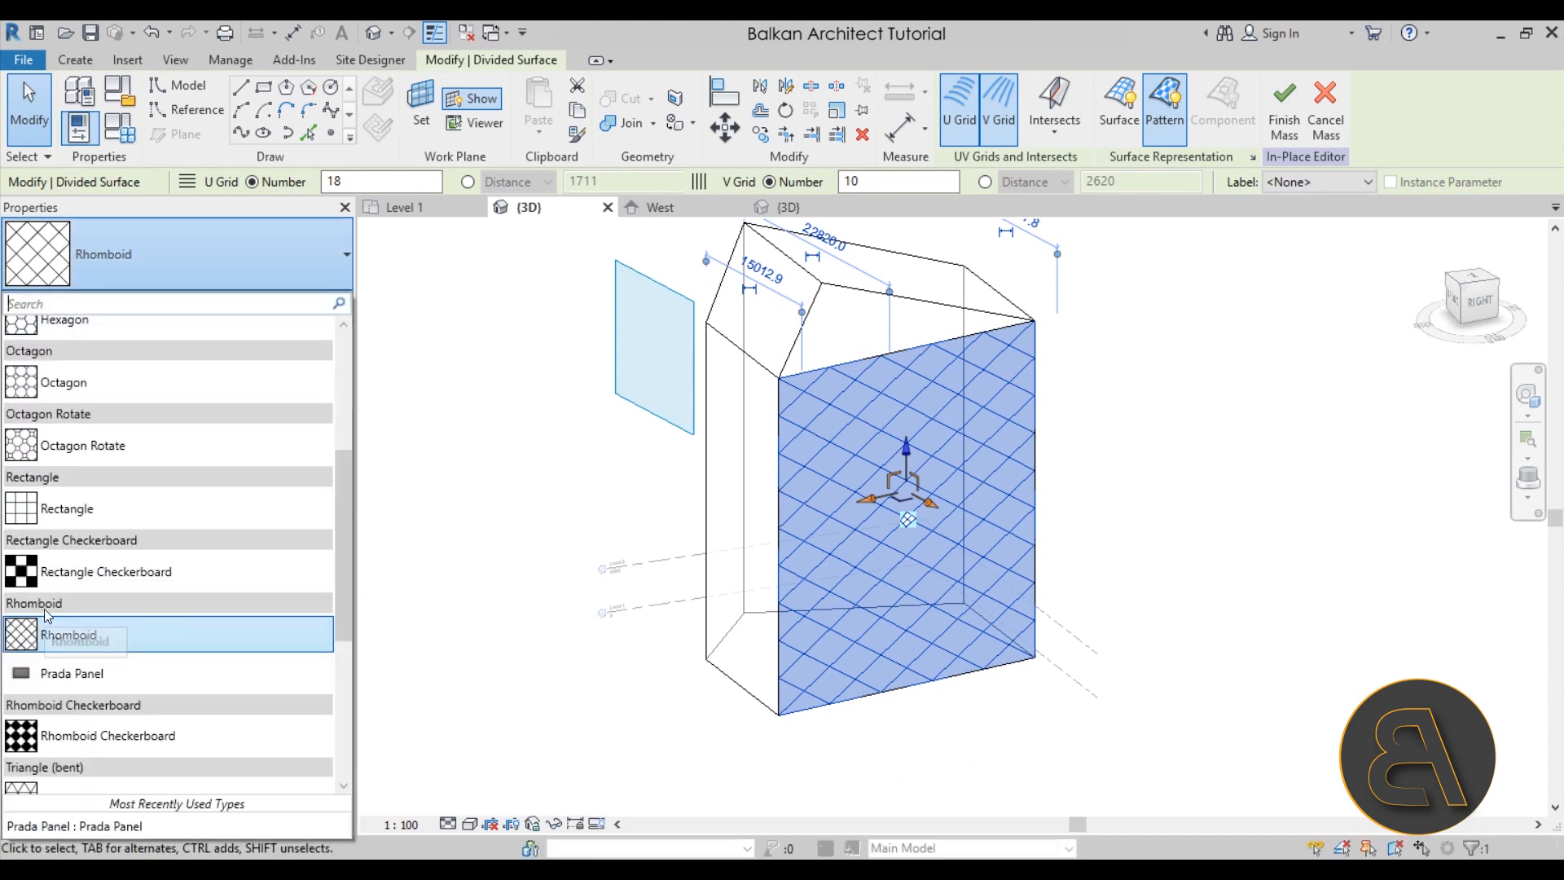
pyautogui.moveTo(39, 643); pyautogui.dragTo(98, 687)
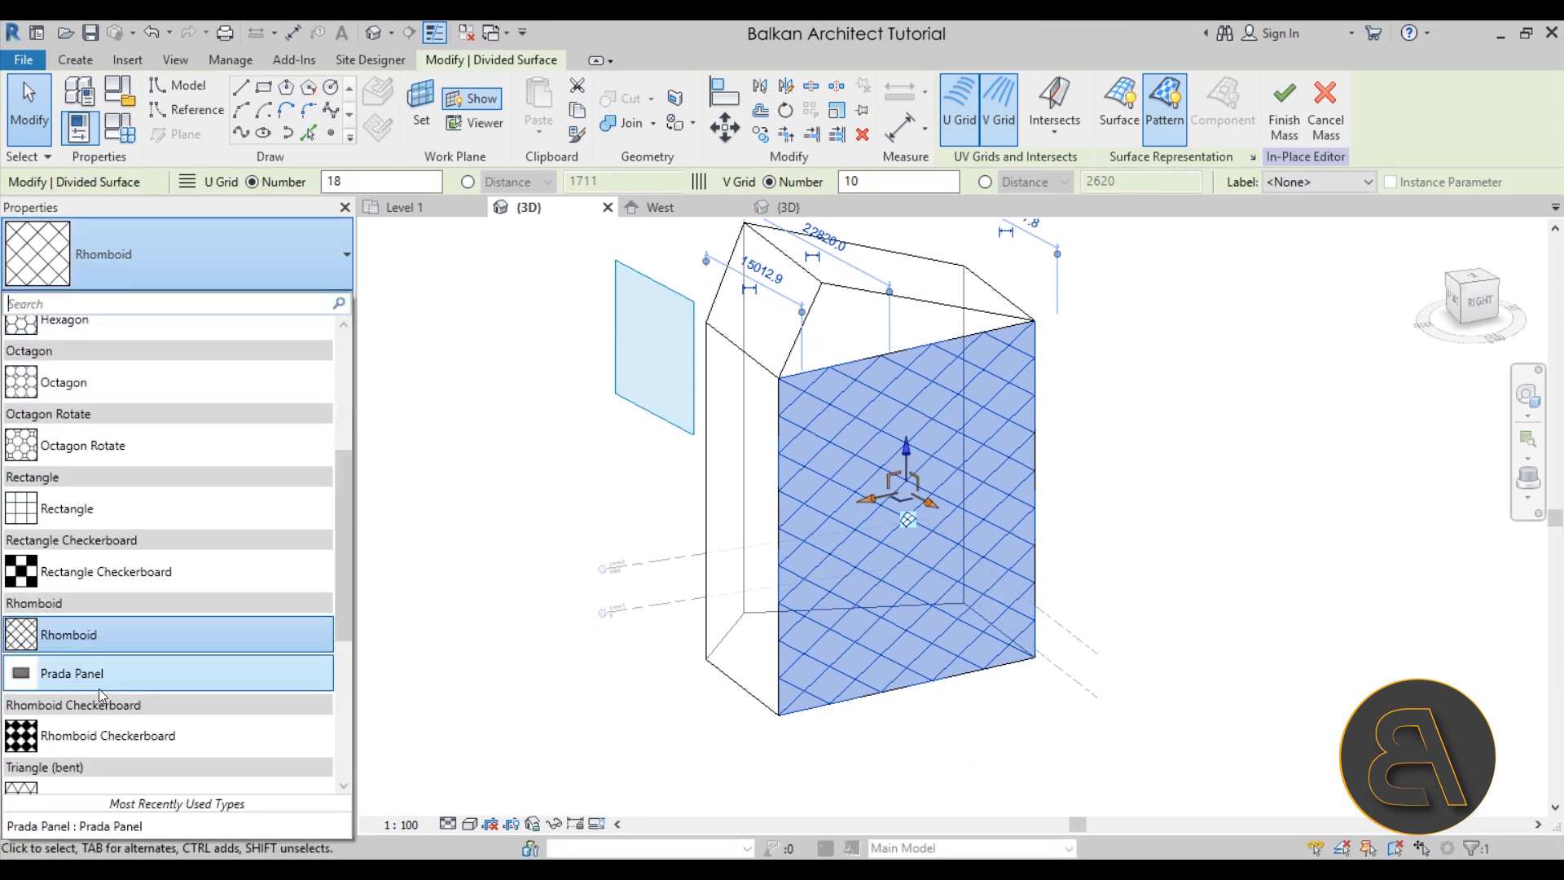
pyautogui.click(57, 686)
pyautogui.click(1176, 715)
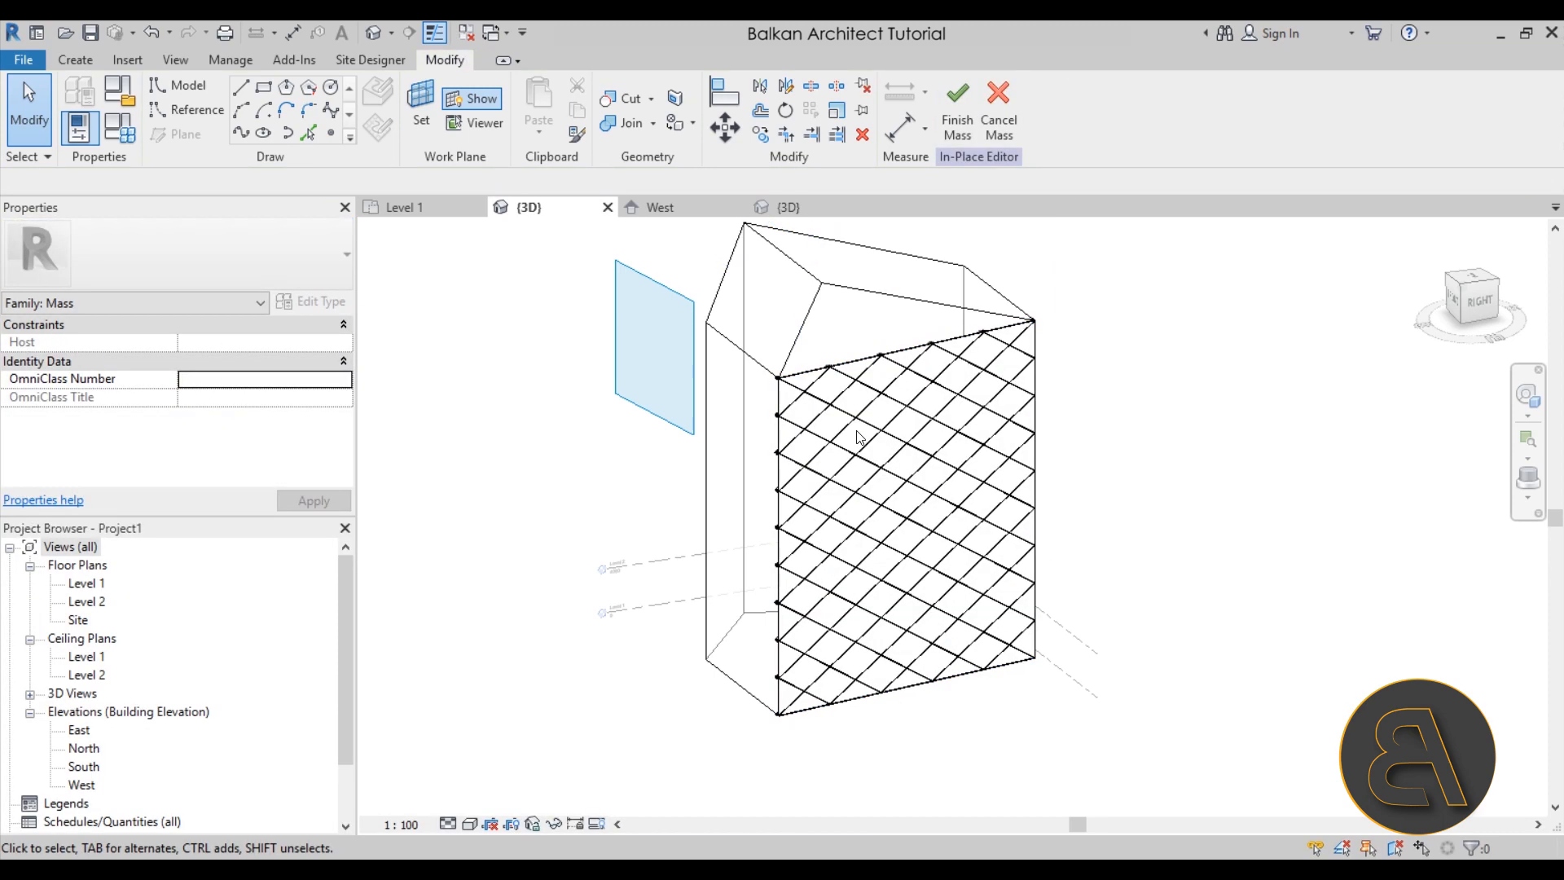
# - Set the project 3D view's detail level to Fine and its visual style to Realistic
pyautogui.scroll(8, 781, 525)
pyautogui.scroll(-5, 658, 458)
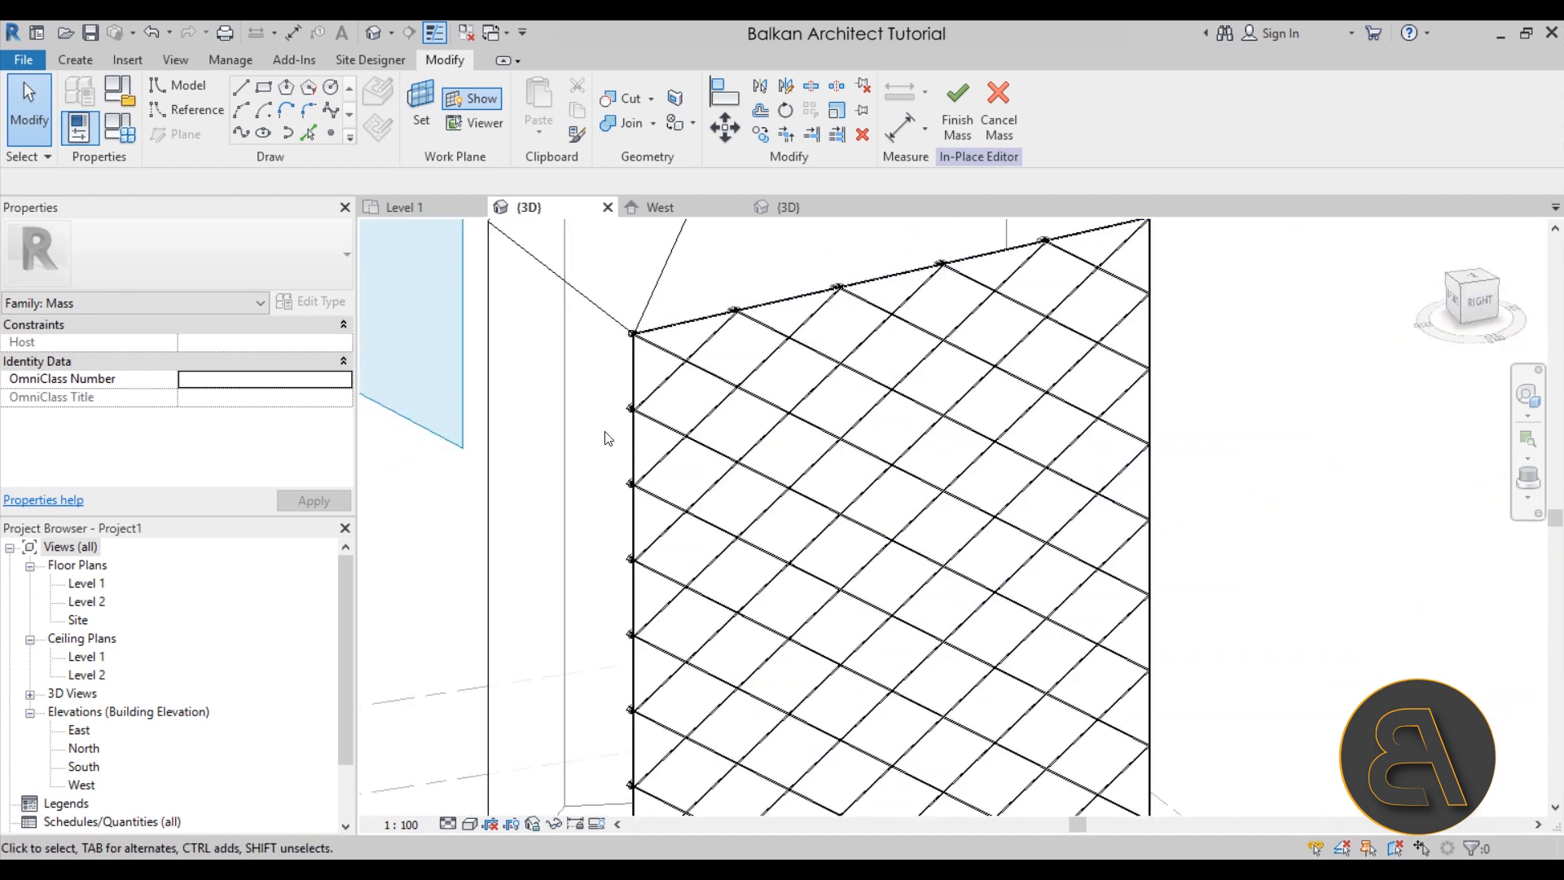
pyautogui.click(451, 823)
pyautogui.click(464, 803)
pyautogui.click(471, 824)
pyautogui.click(519, 783)
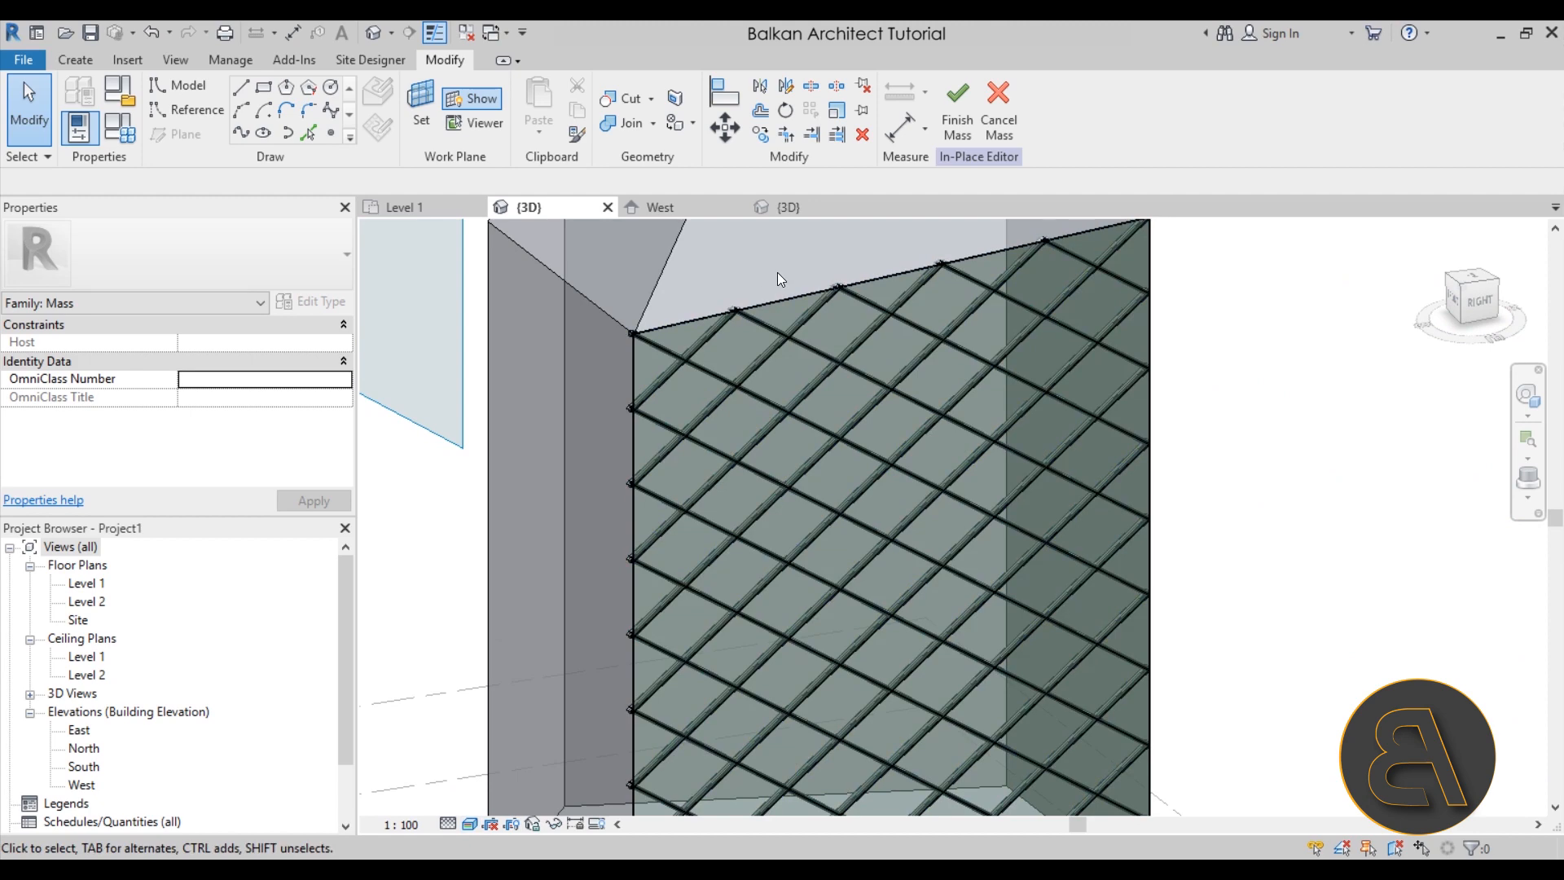
# - Delete two adjacent full rhomboid Prada Panels just above the middle of the front facade's bottom edge
pyautogui.scroll(8, 758, 285)
pyautogui.scroll(-8, 709, 307)
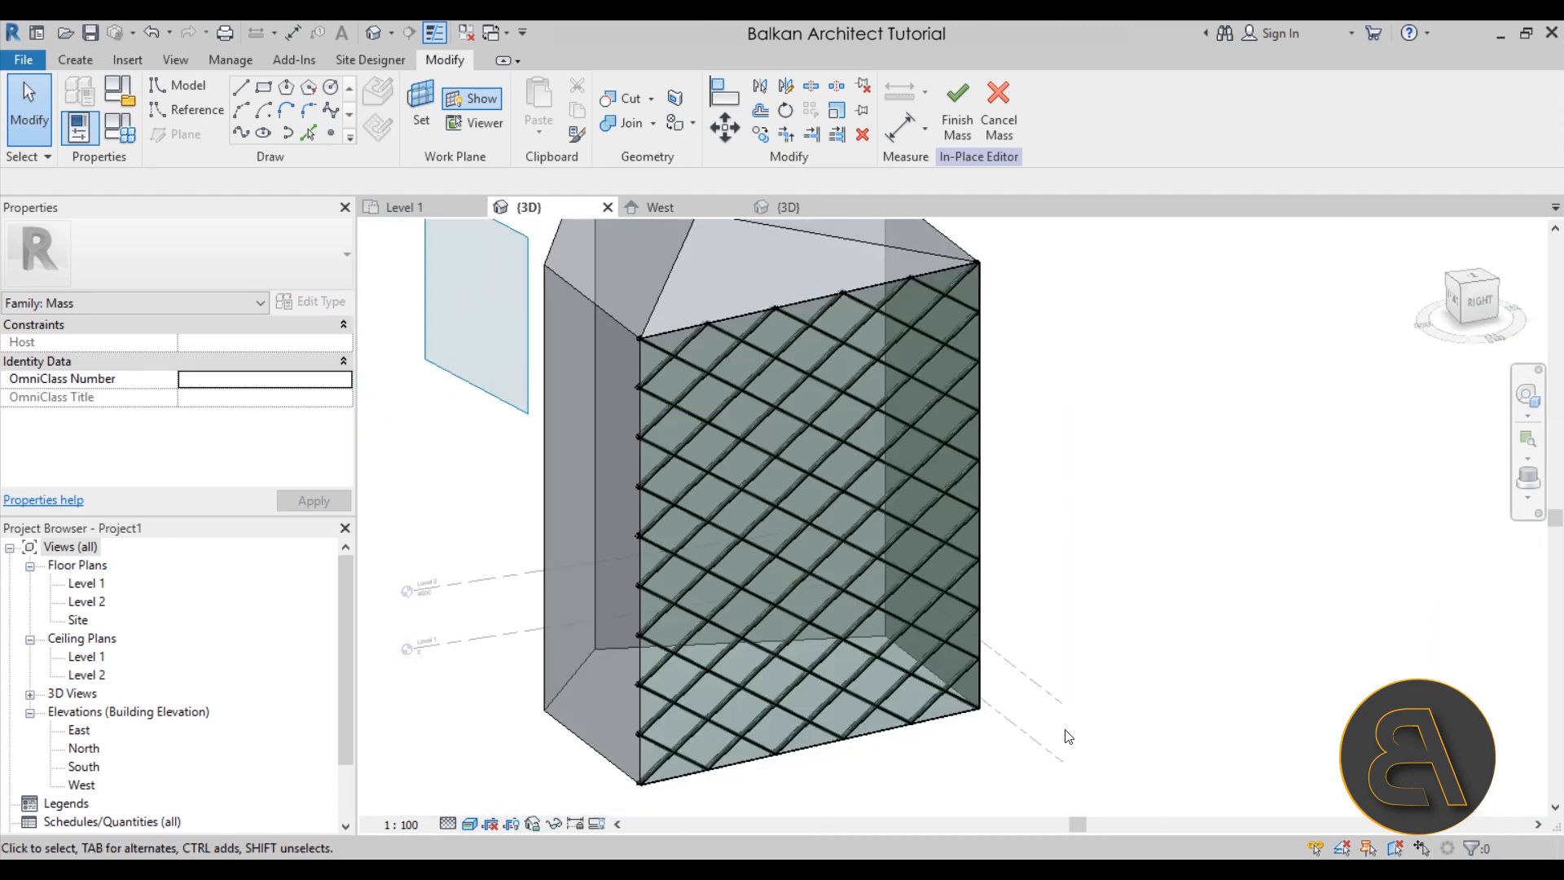
pyautogui.keyDown('shift'); pyautogui.moveTo(717, 748); pyautogui.dragTo(814, 757, button='middle'); pyautogui.keyUp('shift')
pyautogui.scroll(5, 810, 755)
pyautogui.press('Tab')
pyautogui.click(804, 701)
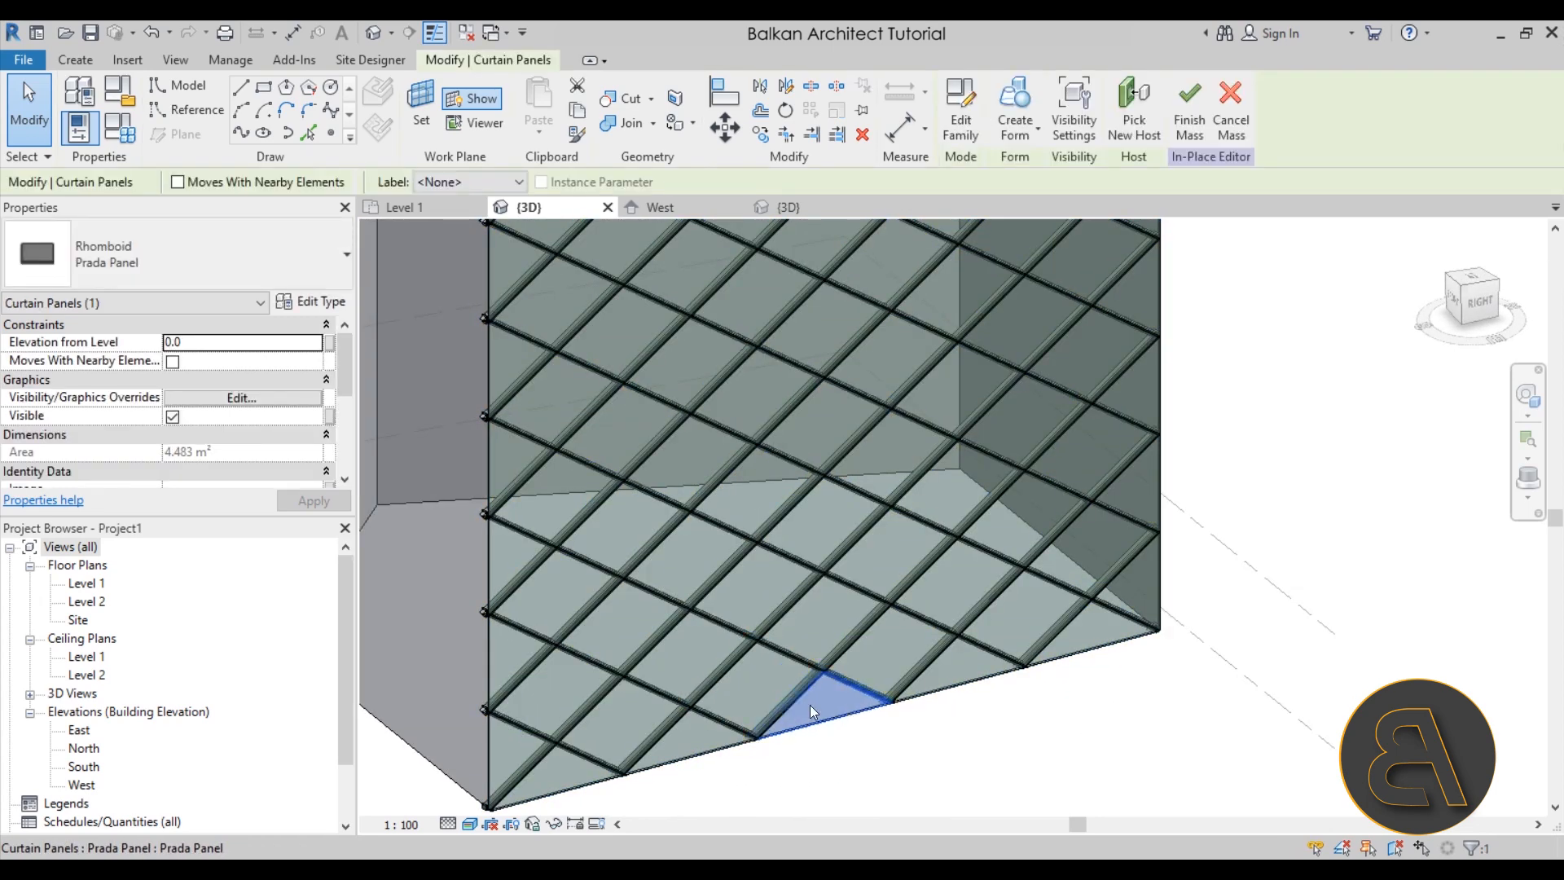
pyautogui.click(869, 708)
pyautogui.press('Tab')
pyautogui.click(857, 681)
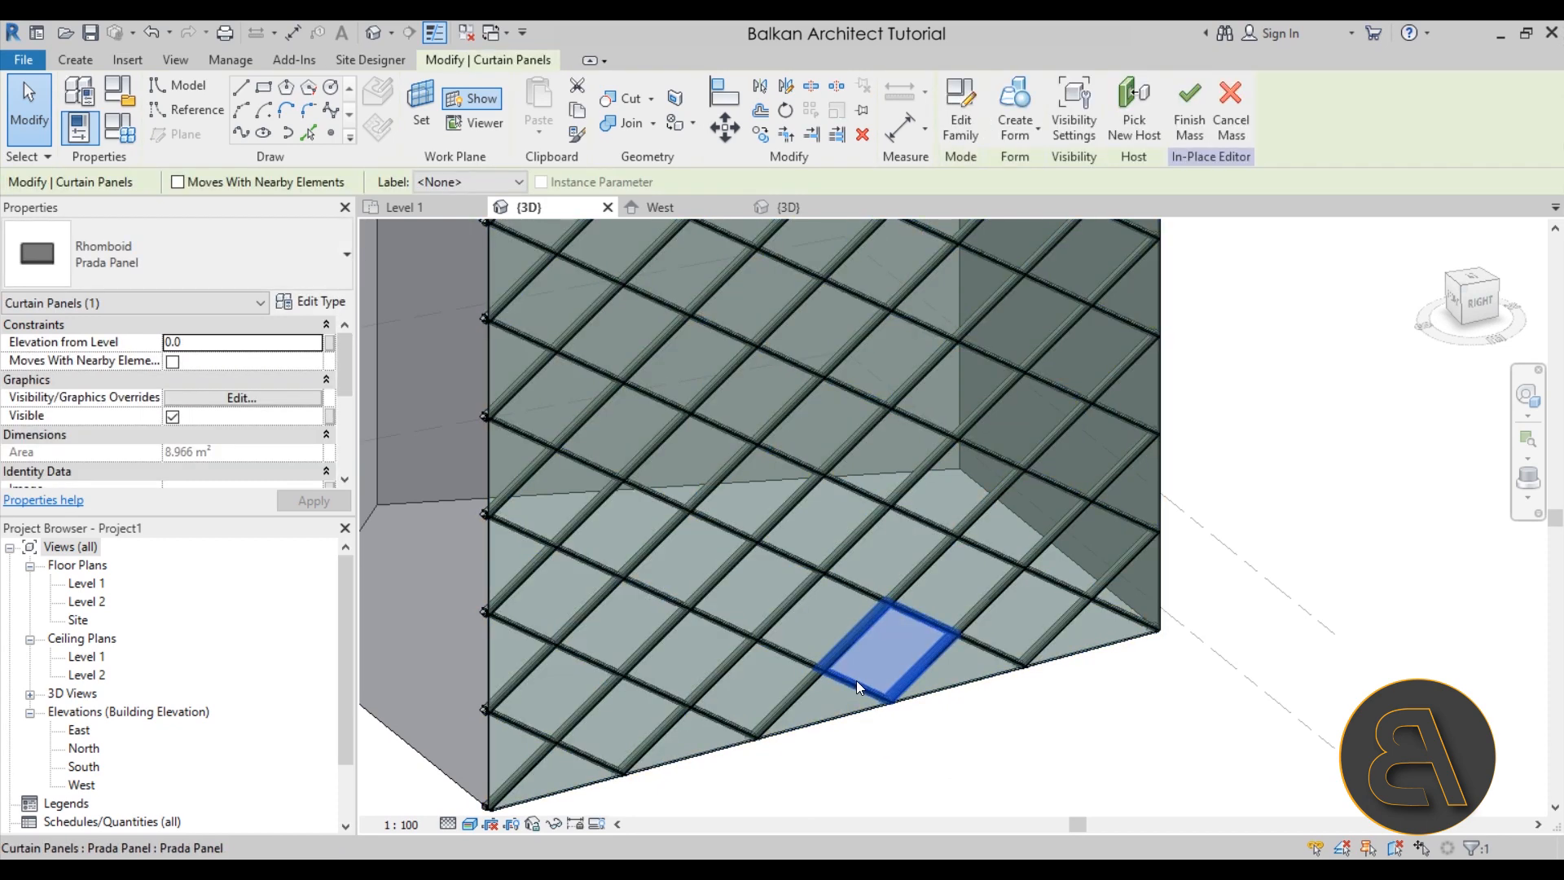
pyautogui.press('Delete')
pyautogui.press('Tab')
pyautogui.click(858, 662)
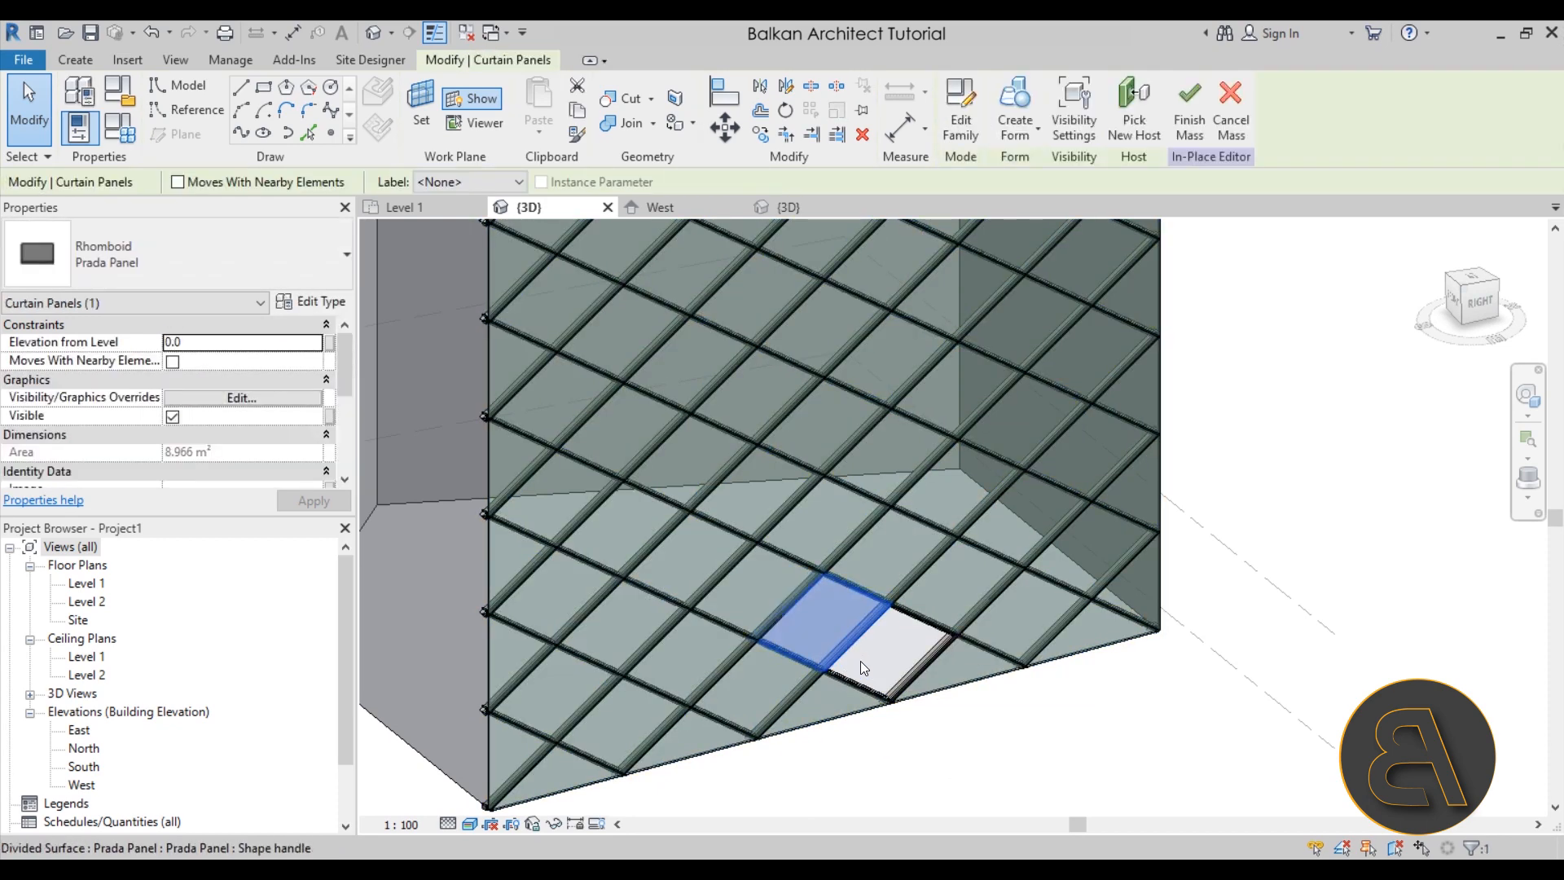
pyautogui.press('Delete')
# - Extend the entrance opening by deleting the triangular half panel at the facade's bottom edge and the full rhomboid panel beside it
pyautogui.press('Tab')
pyautogui.click(832, 680)
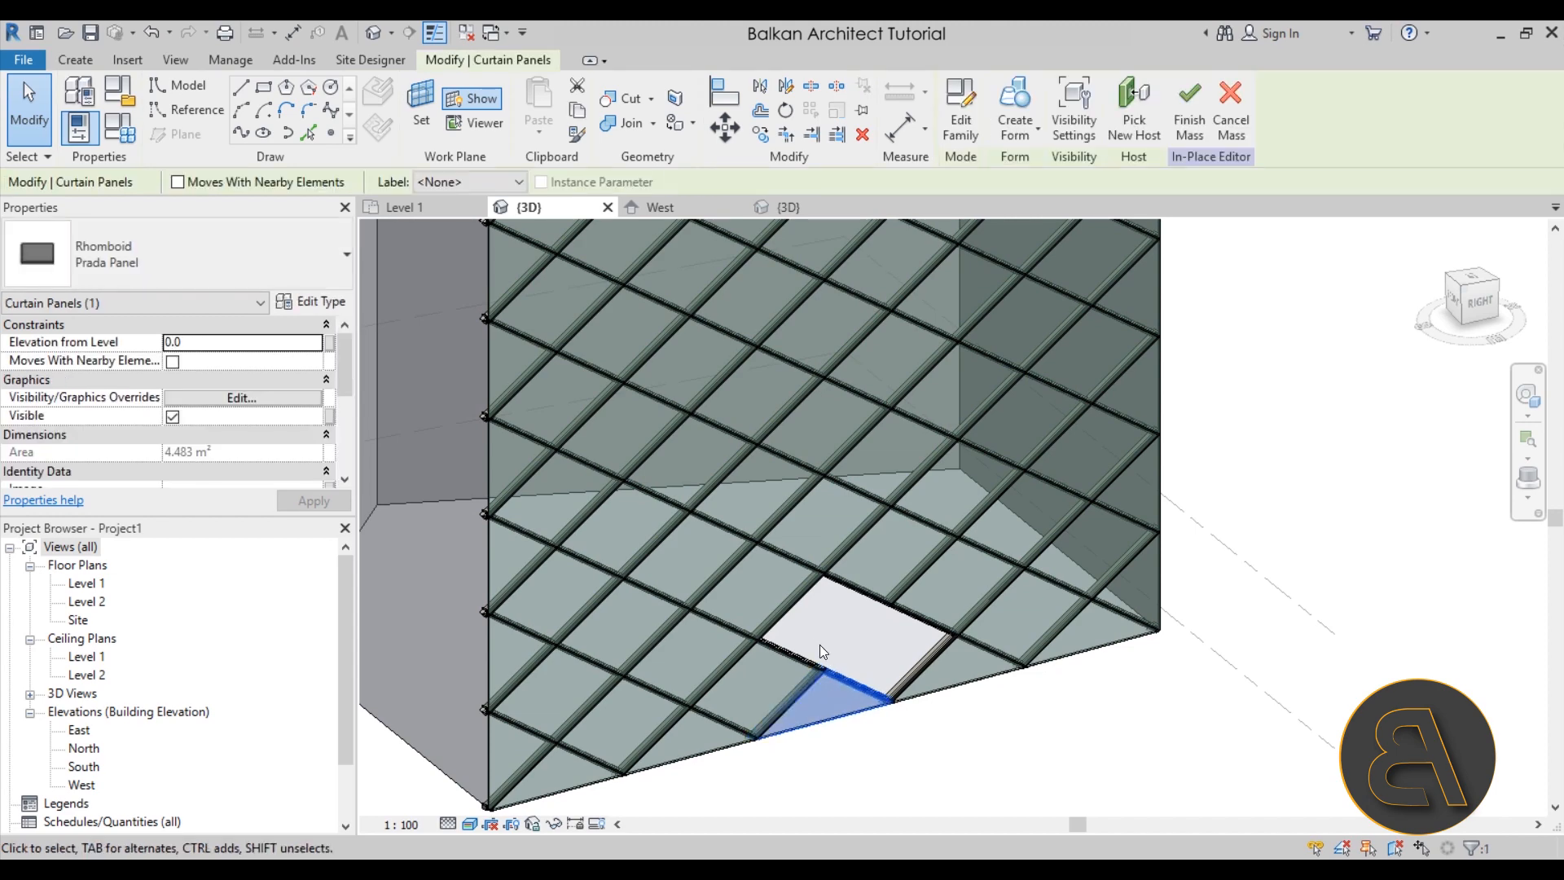
pyautogui.press('Delete')
pyautogui.press('Tab')
pyautogui.click(782, 652)
pyautogui.press('Delete')
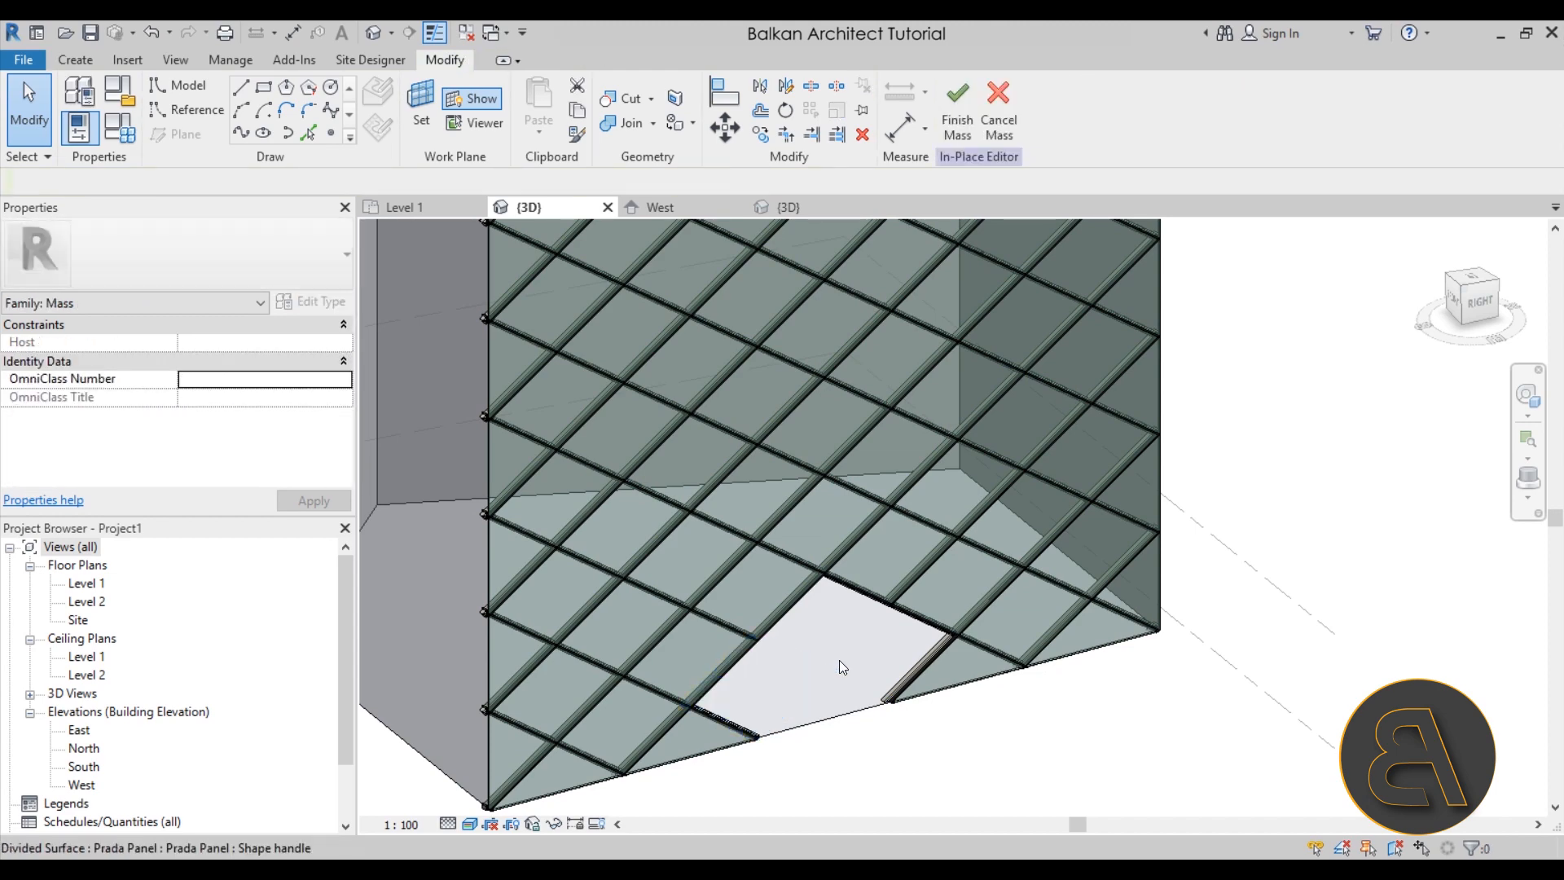
pyautogui.press('Tab')
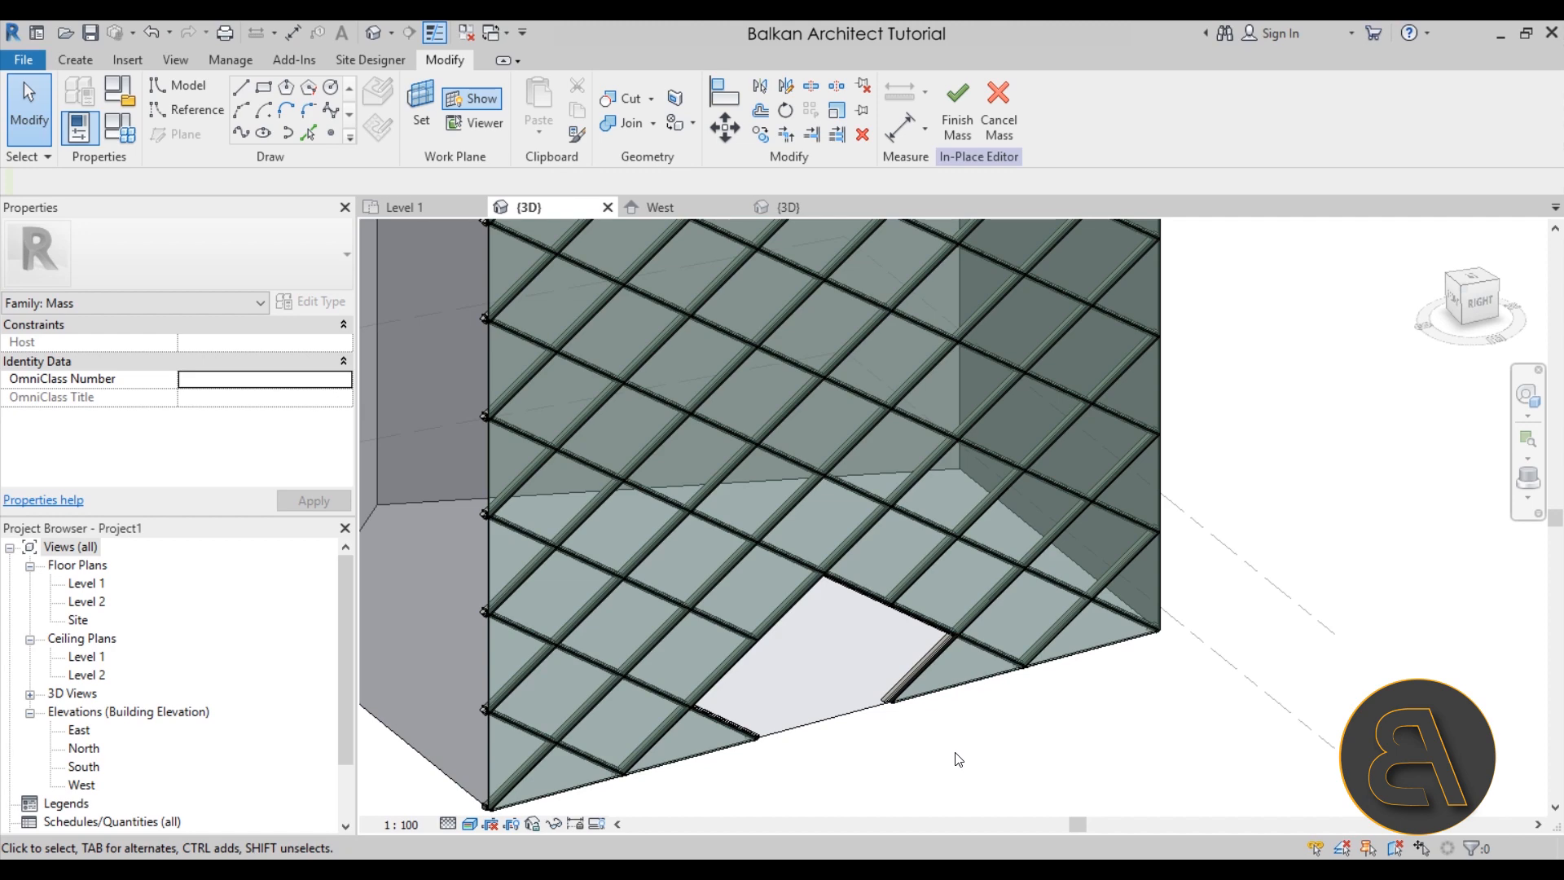
pyautogui.keyDown('shift'); pyautogui.moveTo(972, 563); pyautogui.dragTo(890, 688, button='middle'); pyautogui.keyUp('shift')
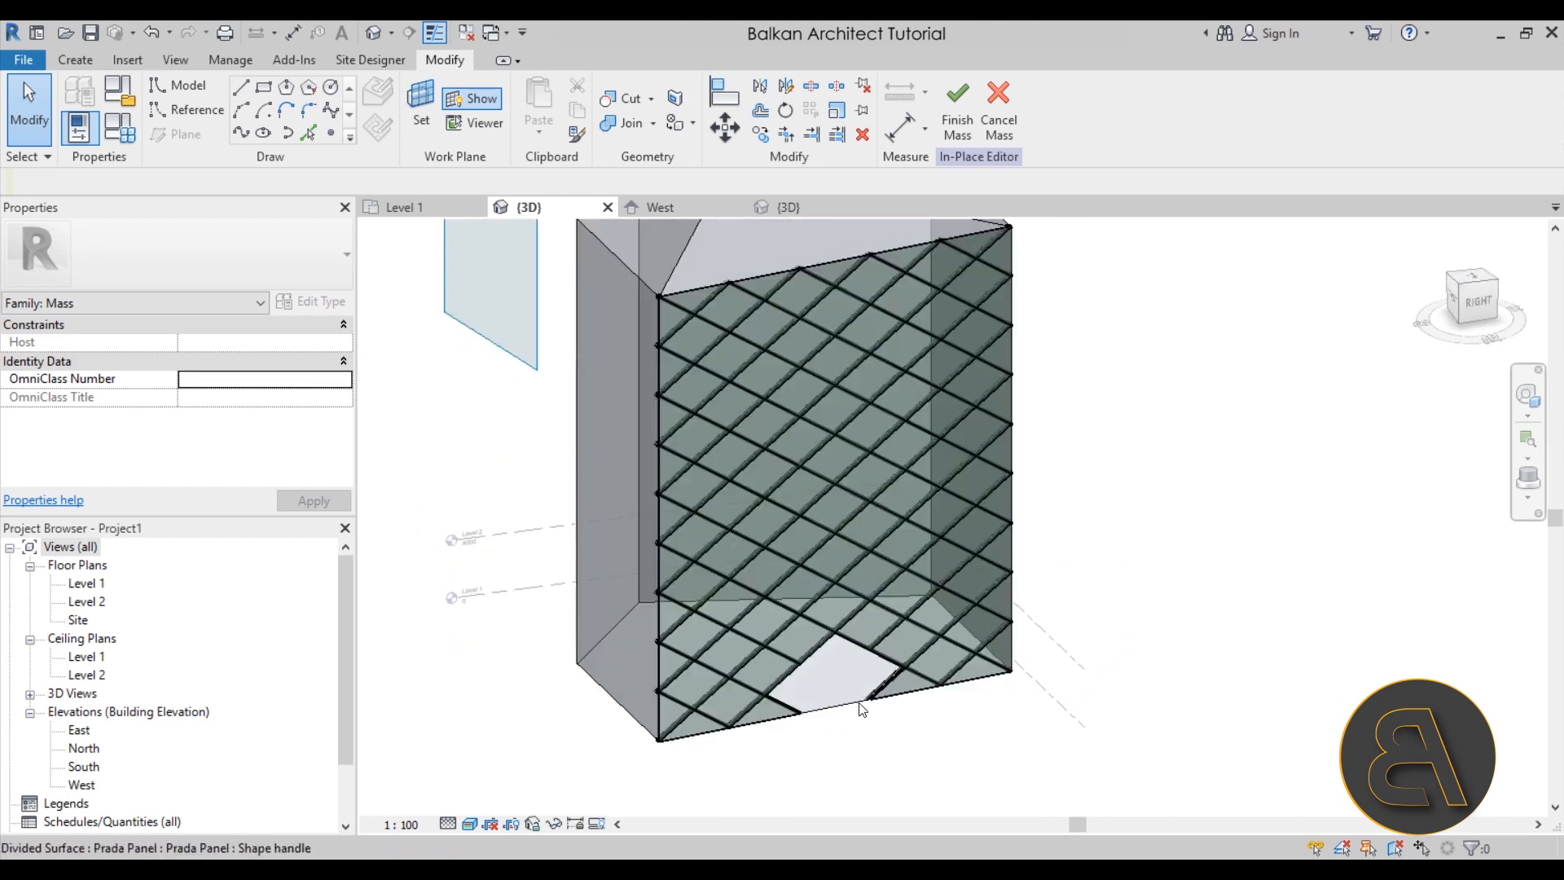
pyautogui.moveTo(831, 738)
pyautogui.keyDown('shift'); pyautogui.mouseDown(button='middle')
pyautogui.moveTo(876, 724)
pyautogui.moveTo(834, 722)
pyautogui.mouseUp(button='middle'); pyautogui.keyUp('shift')
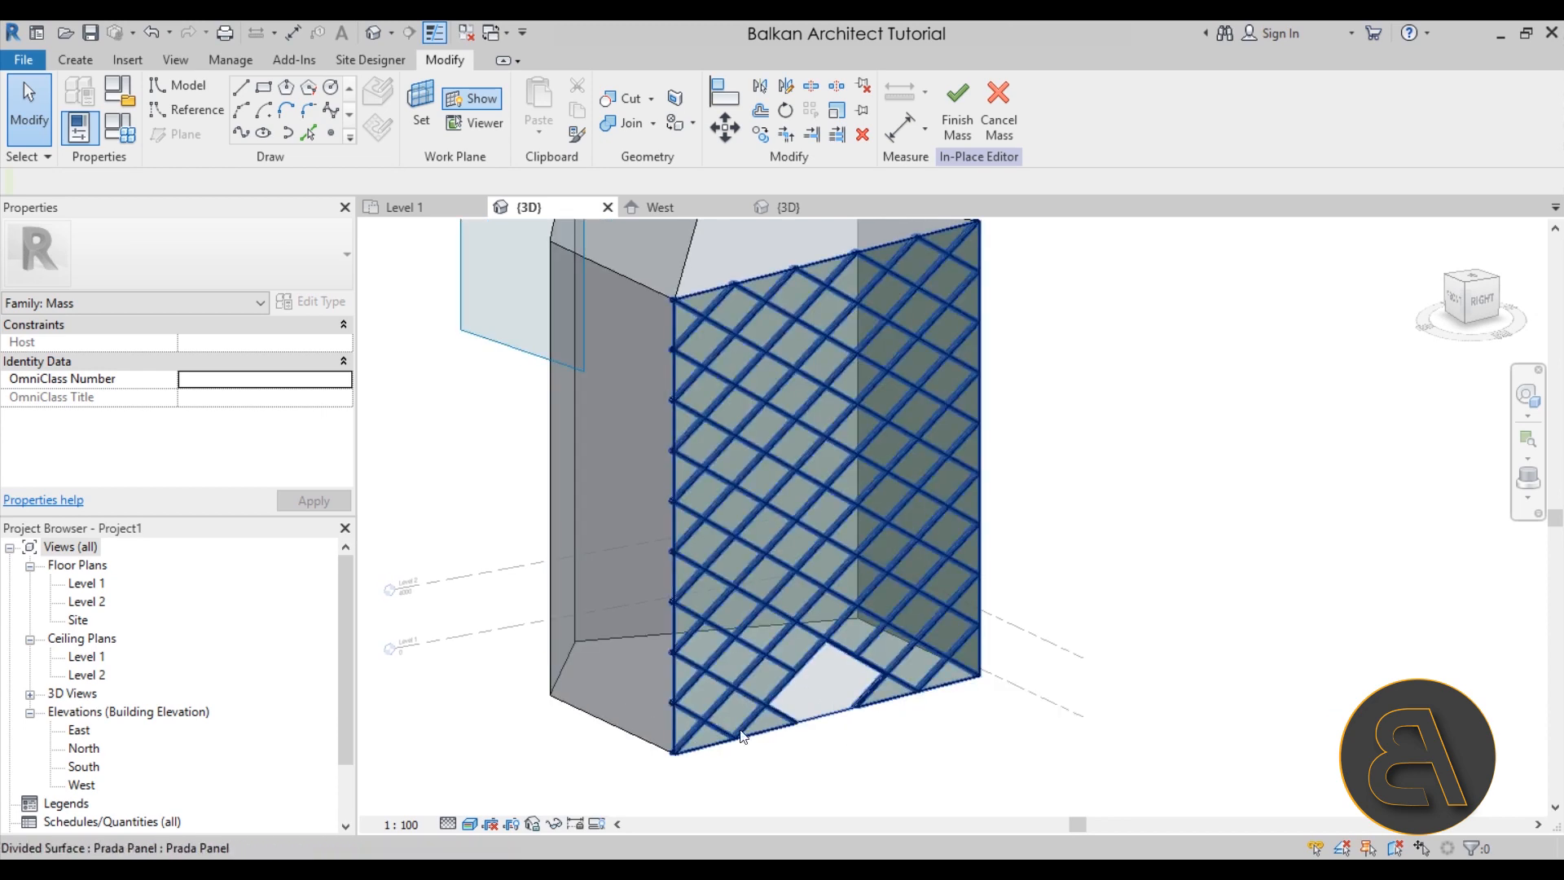
pyautogui.moveTo(883, 775); pyautogui.dragTo(883, 775, button='middle')
pyautogui.scroll(-4, 883, 776)
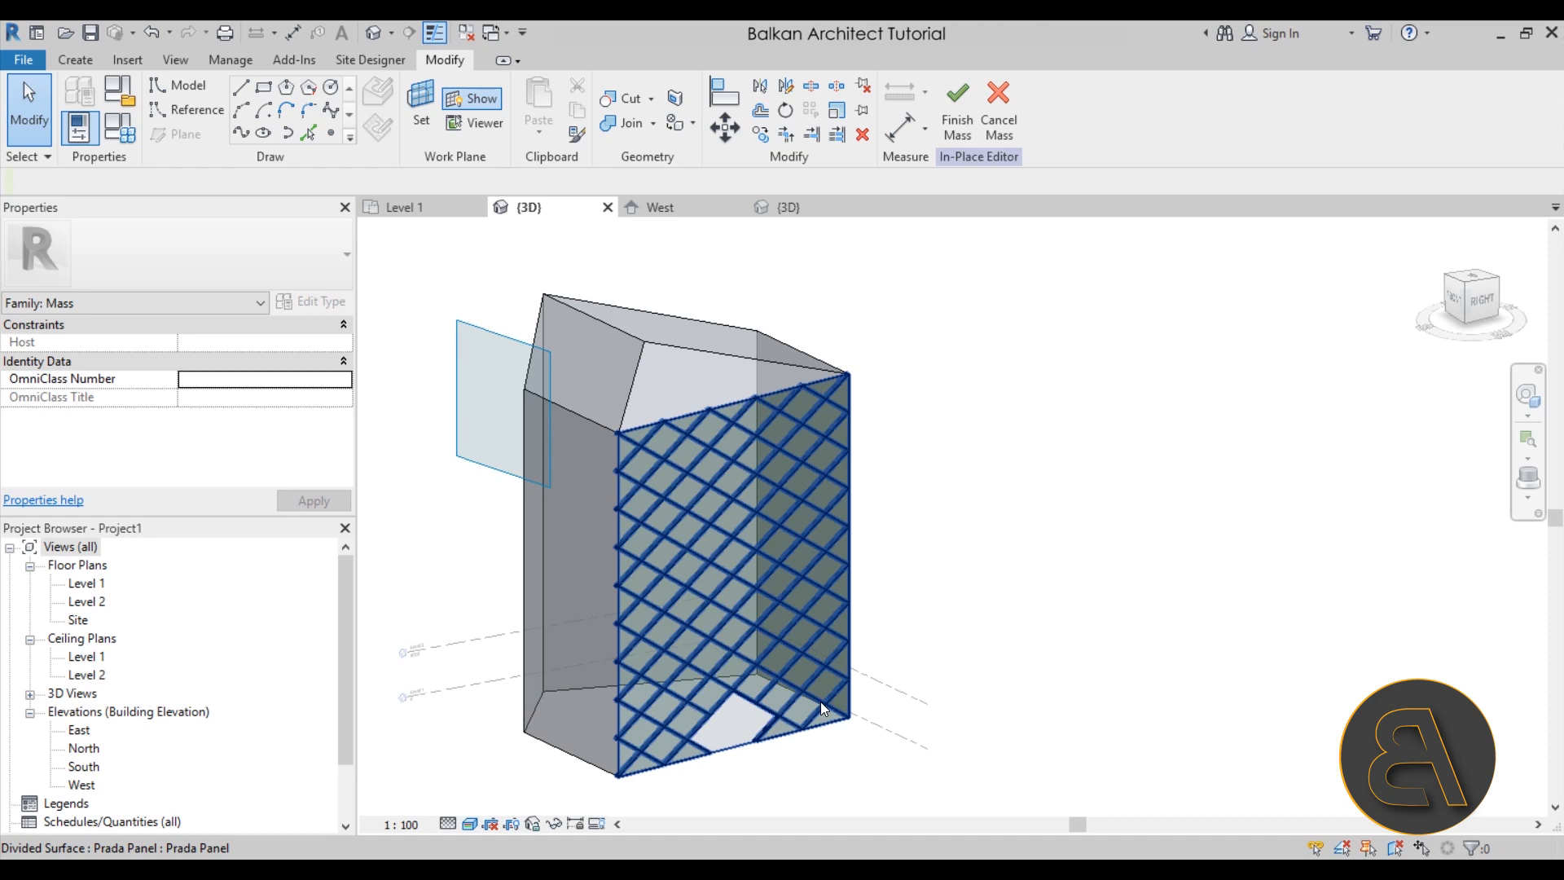
pyautogui.click(1138, 433)
pyautogui.click(633, 541)
pyautogui.press('Escape')
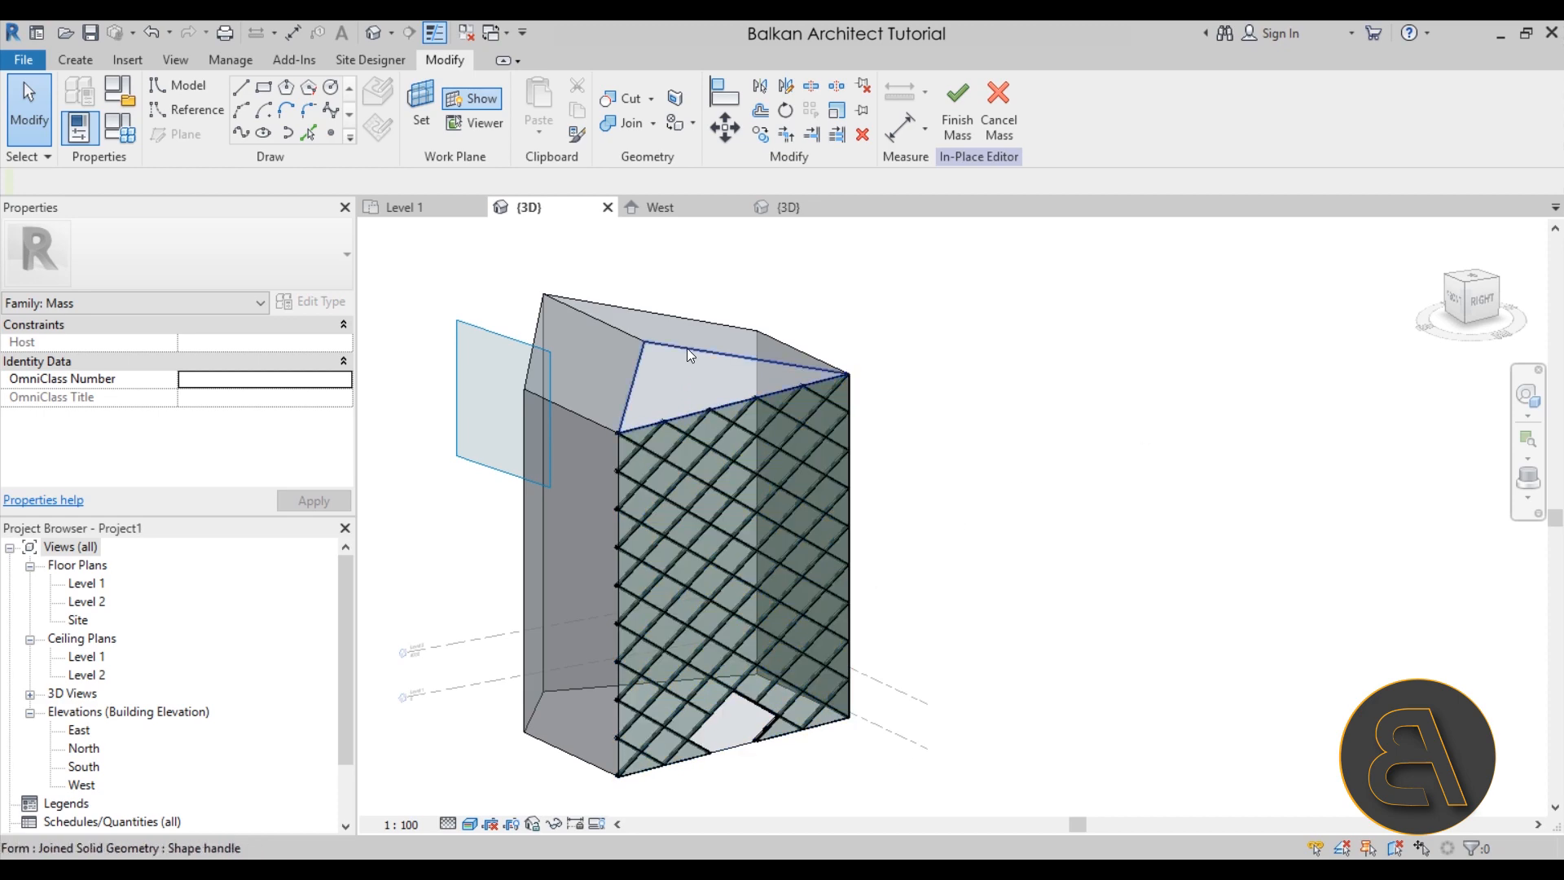